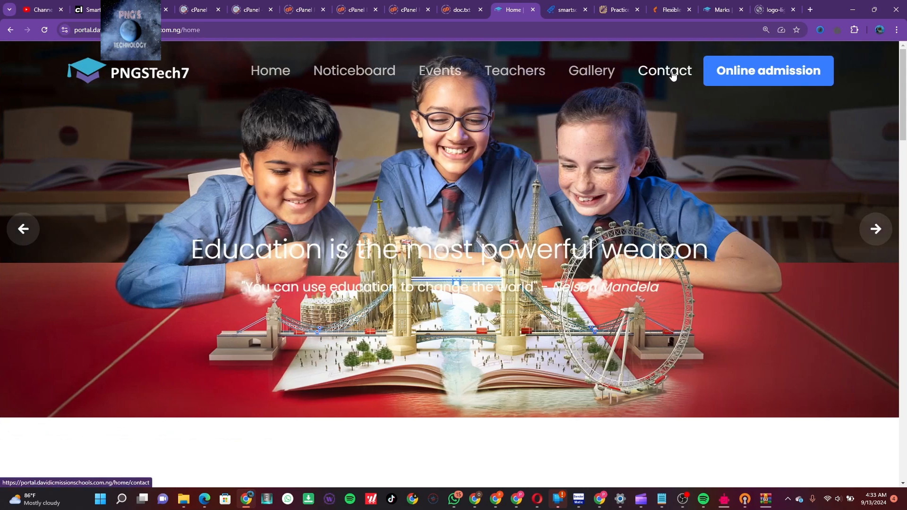
Show the Contact us page's address, email, phone and message form with the browser zoomed to 125%
{"action": "left_click", "coordinate": [673, 76]}
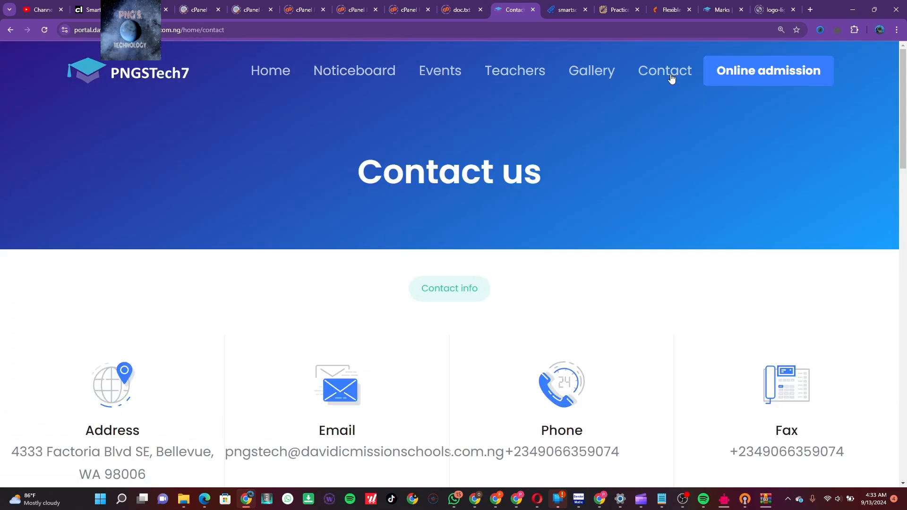
{"action": "scroll", "coordinate": [628, 227], "scroll_direction": "down", "scroll_amount": 2}
{"action": "scroll", "coordinate": [630, 229], "scroll_direction": "down", "scroll_amount": 2}
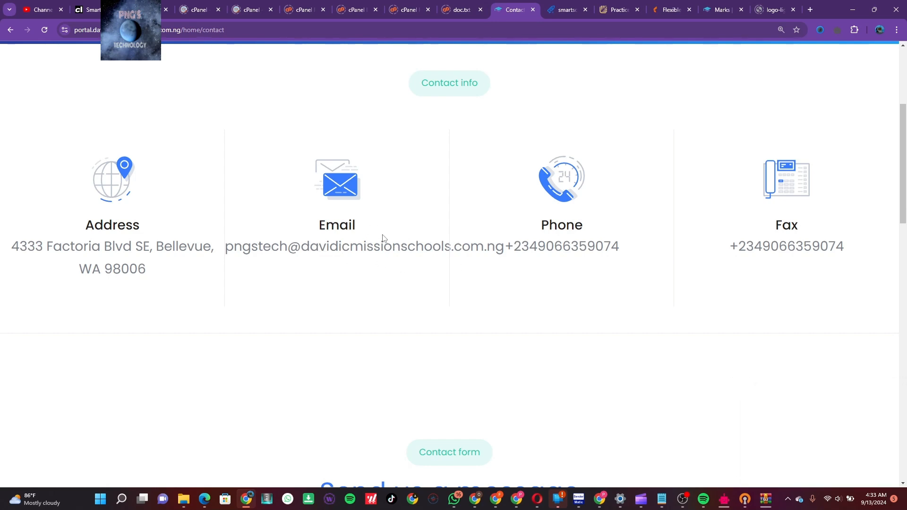
{"action": "key", "text": "ctrl+minus"}
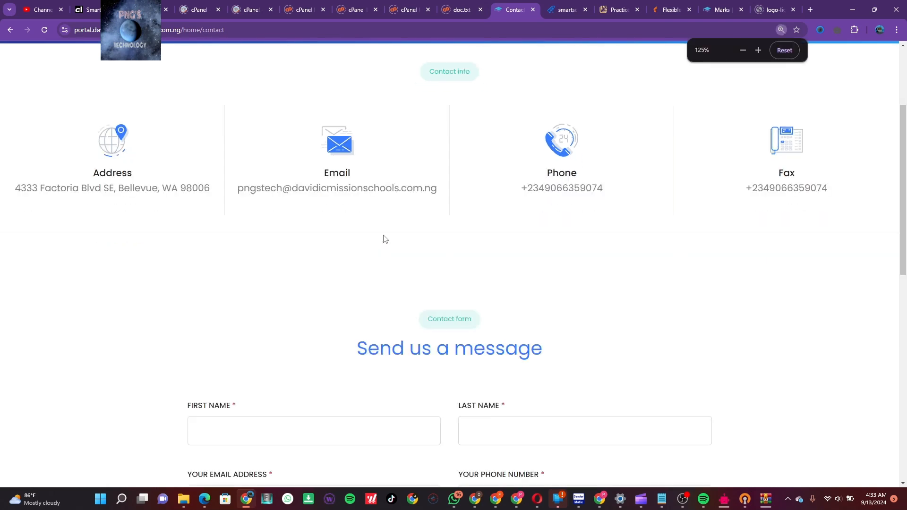
{"action": "left_click", "coordinate": [781, 30]}
{"action": "scroll", "coordinate": [465, 209], "scroll_direction": "up", "scroll_amount": 3}
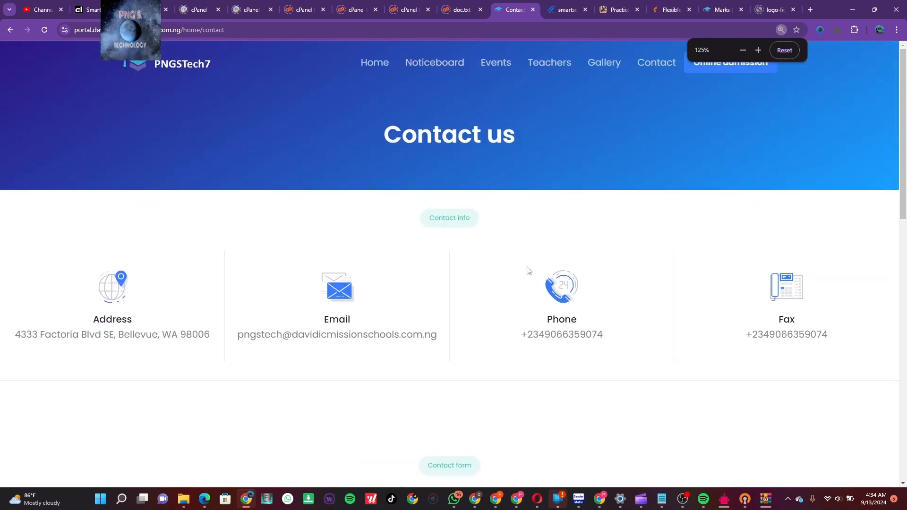
{"action": "scroll", "coordinate": [527, 269], "scroll_direction": "down", "scroll_amount": 3}
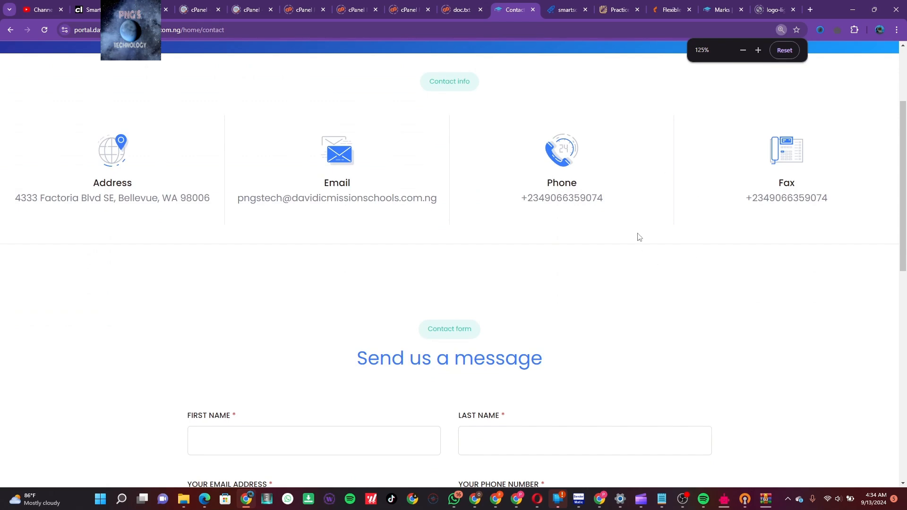
{"action": "scroll", "coordinate": [639, 236], "scroll_direction": "down", "scroll_amount": 12}
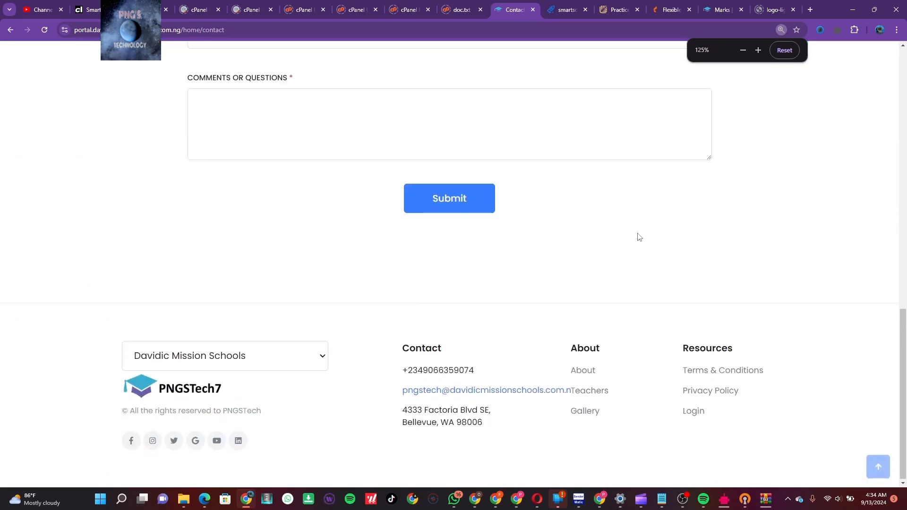
{"action": "scroll", "coordinate": [581, 314], "scroll_direction": "up", "scroll_amount": 7}
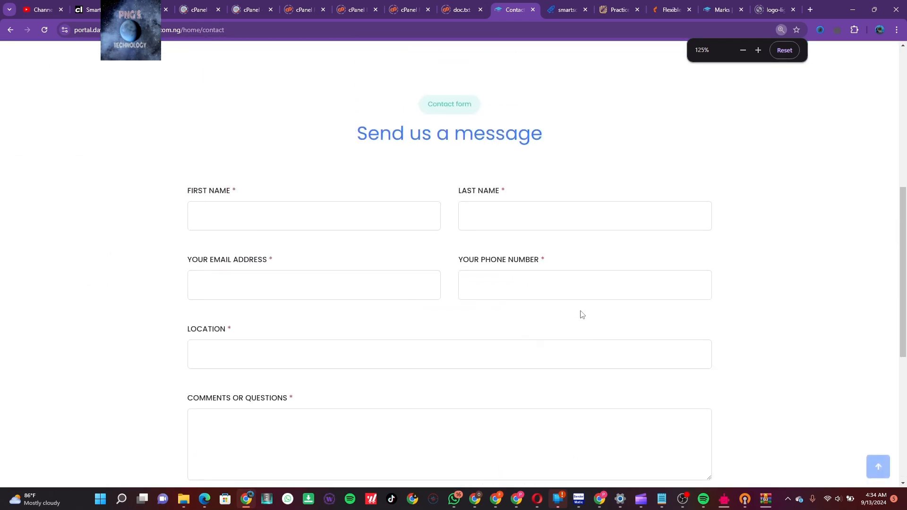
{"action": "scroll", "coordinate": [582, 315], "scroll_direction": "up", "scroll_amount": 8}
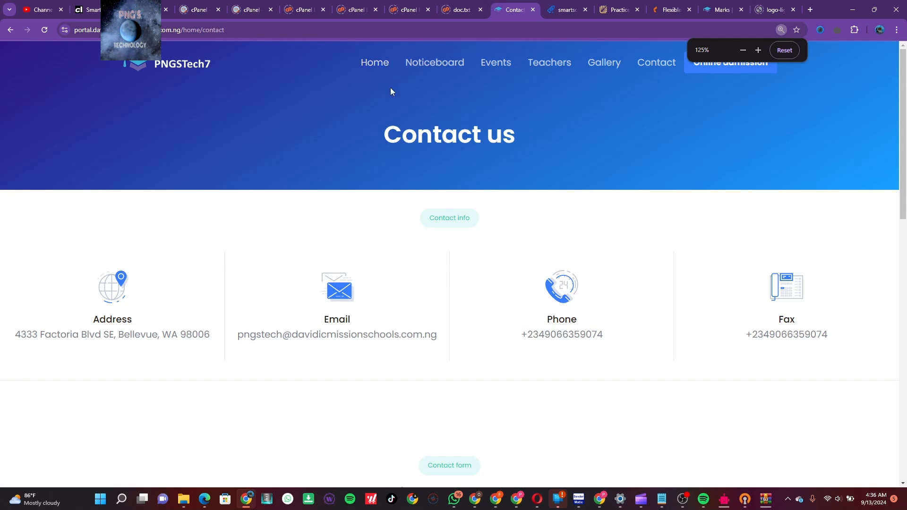
Visit Home and Our Teachers, then return to Home and zoom the browser in
{"action": "left_click", "coordinate": [378, 62]}
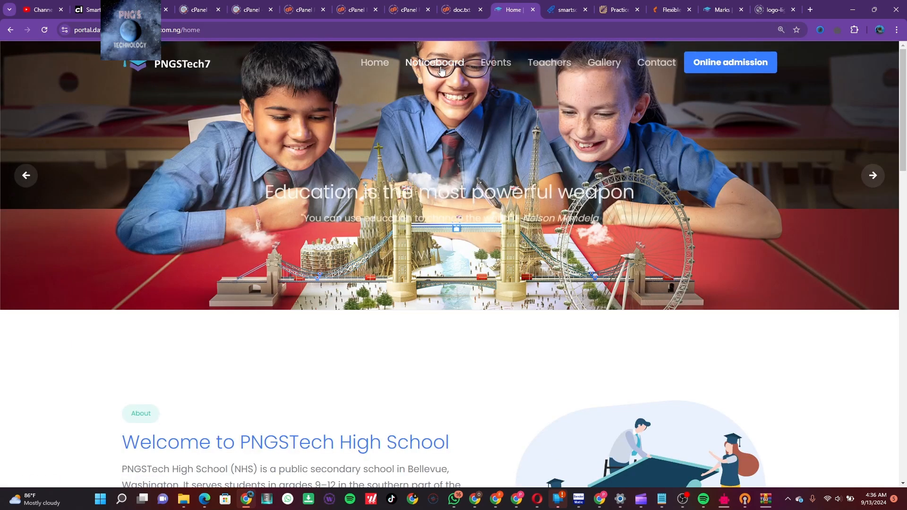
{"action": "left_click", "coordinate": [550, 63]}
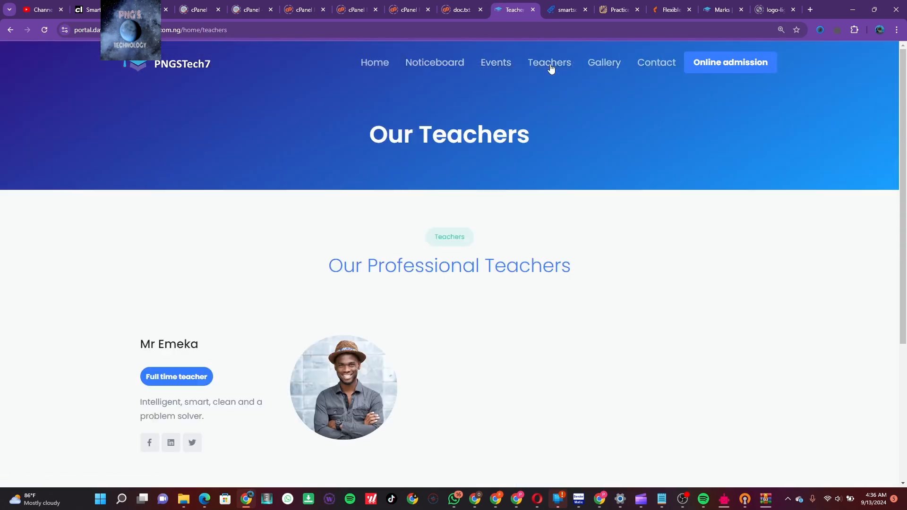
{"action": "left_click", "coordinate": [379, 63]}
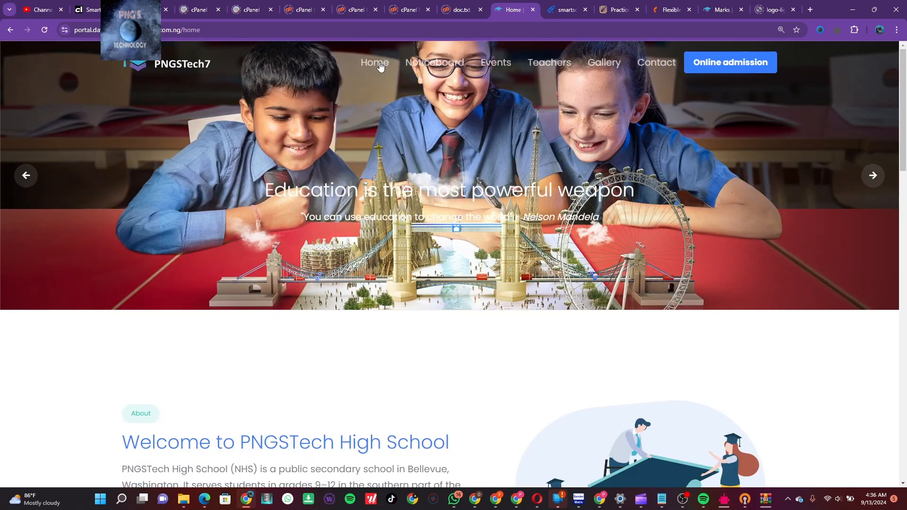
{"action": "key", "text": "ctrl+plus"}
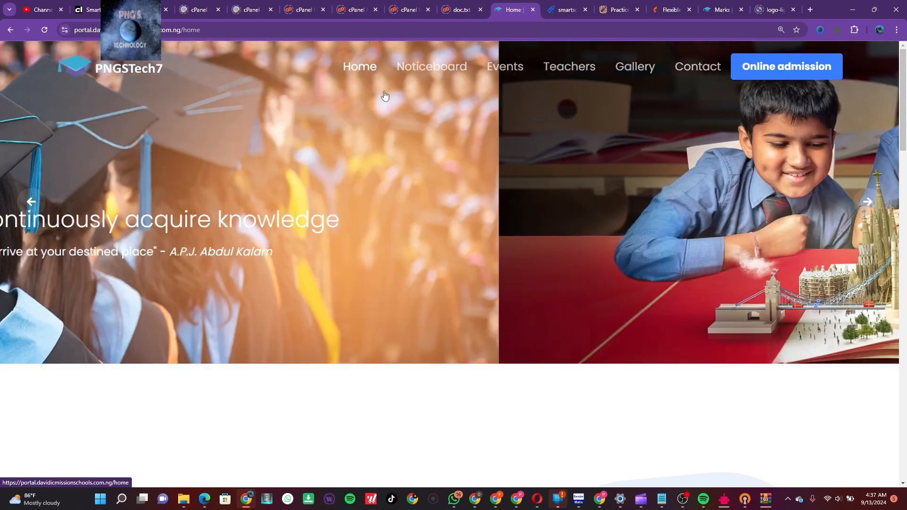
Scroll through the Online admission form's student and parent fields and back to the top
{"action": "scroll", "coordinate": [424, 171], "scroll_direction": "down", "scroll_amount": 8}
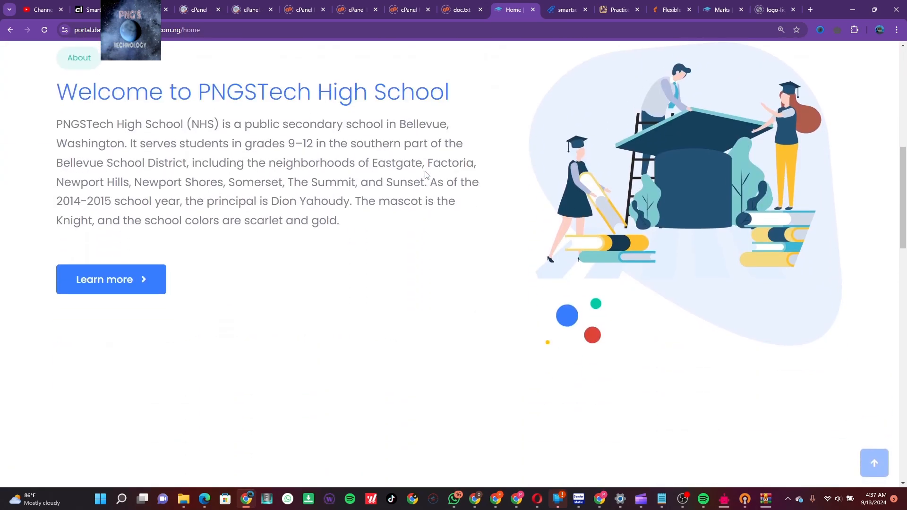
{"action": "scroll", "coordinate": [425, 175], "scroll_direction": "down", "scroll_amount": 6}
{"action": "scroll", "coordinate": [425, 175], "scroll_direction": "down", "scroll_amount": 10}
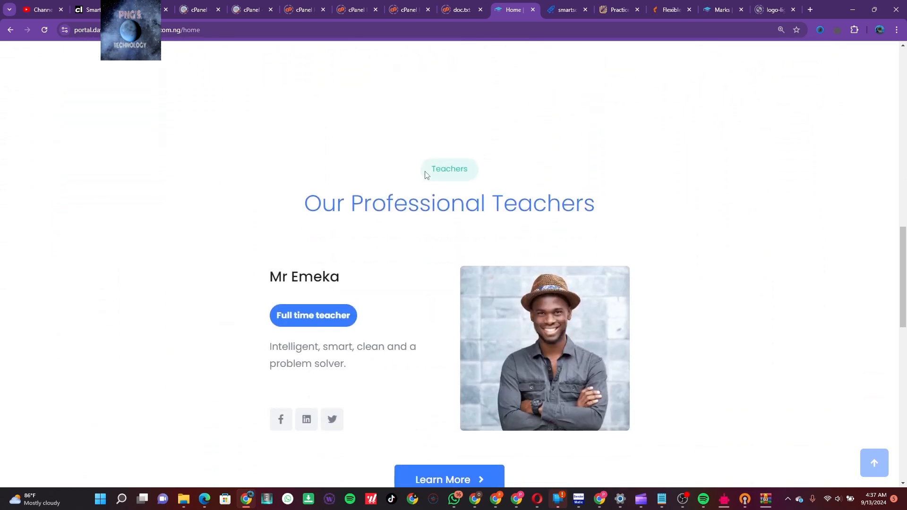
{"action": "scroll", "coordinate": [425, 174], "scroll_direction": "down", "scroll_amount": 4}
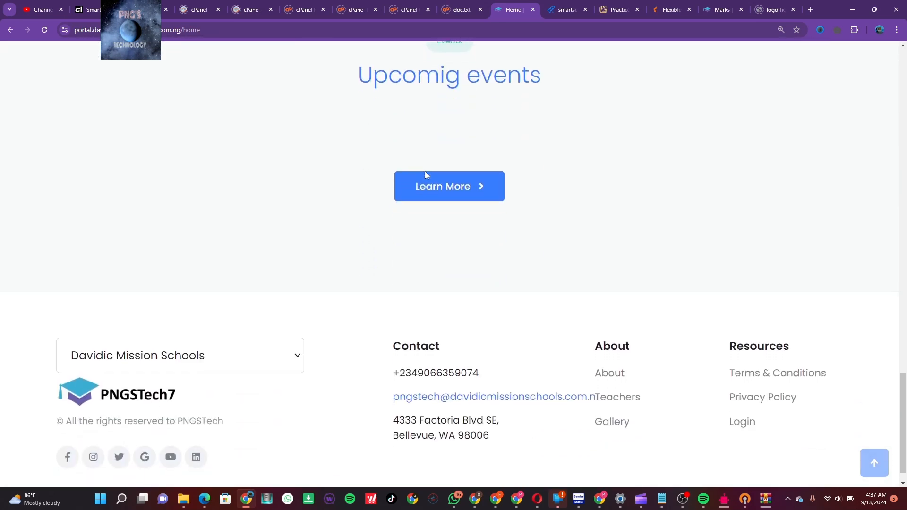
{"action": "scroll", "coordinate": [439, 163], "scroll_direction": "up", "scroll_amount": 3}
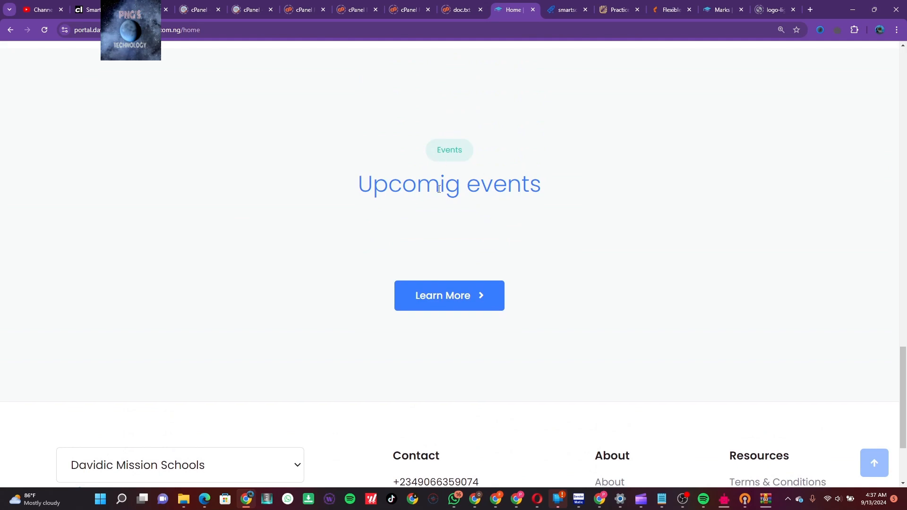
{"action": "scroll", "coordinate": [439, 189], "scroll_direction": "up", "scroll_amount": 9}
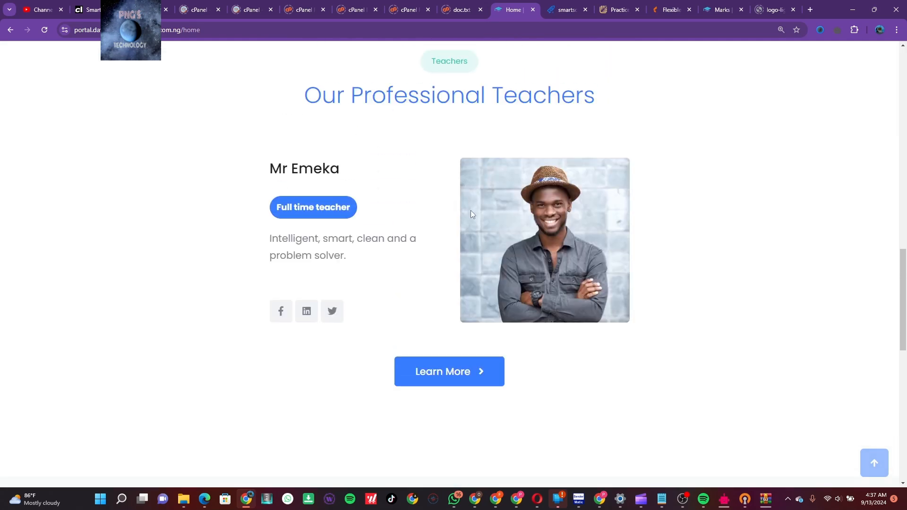
{"action": "scroll", "coordinate": [469, 208], "scroll_direction": "up", "scroll_amount": 12}
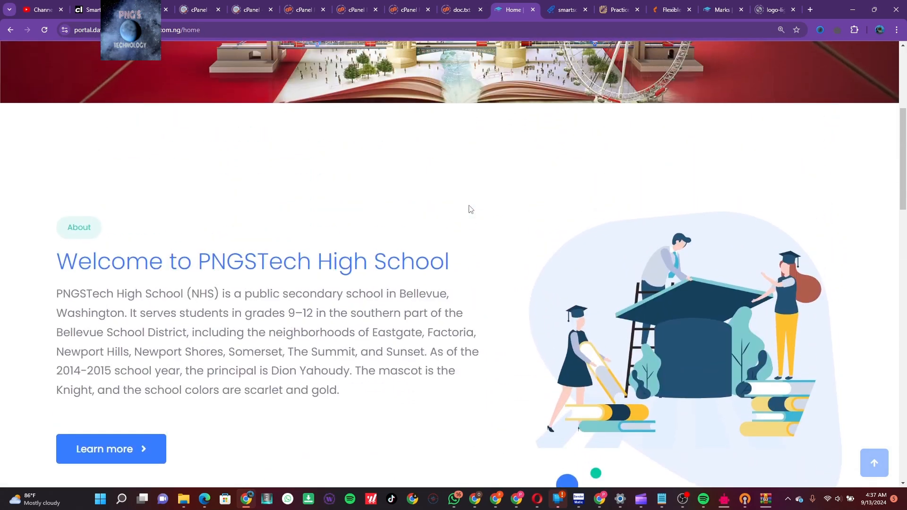
{"action": "scroll", "coordinate": [469, 208], "scroll_direction": "up", "scroll_amount": 5}
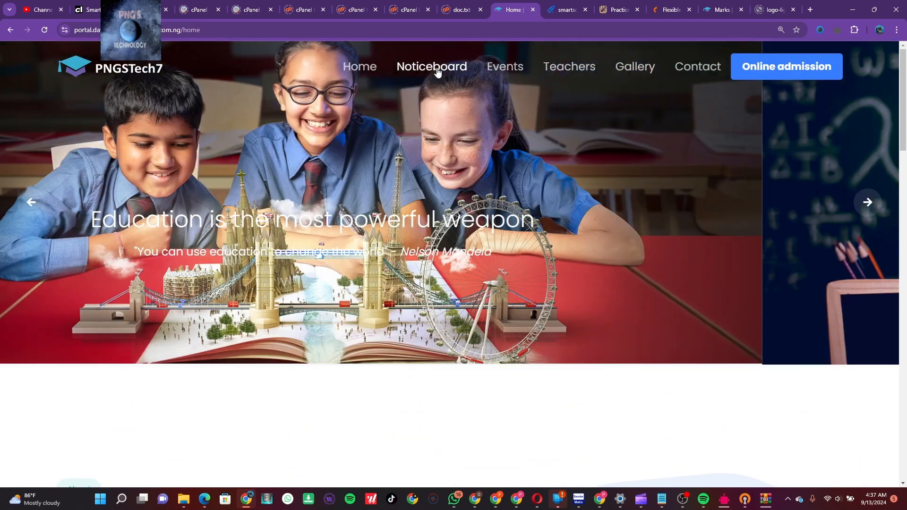
Browse the public Noticeboard and School events pages
{"action": "left_click", "coordinate": [437, 67]}
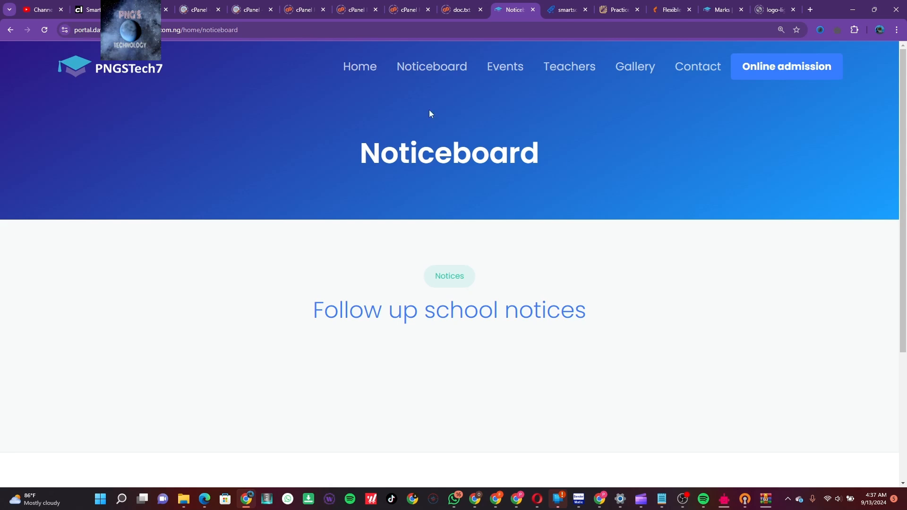
{"action": "left_click", "coordinate": [502, 70]}
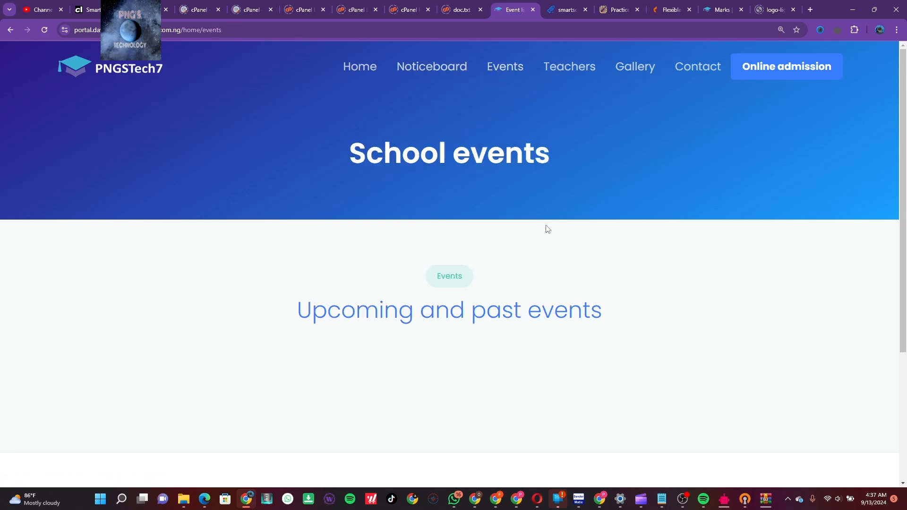
{"action": "scroll", "coordinate": [547, 229], "scroll_direction": "down", "scroll_amount": 4}
{"action": "scroll", "coordinate": [547, 229], "scroll_direction": "up", "scroll_amount": 4}
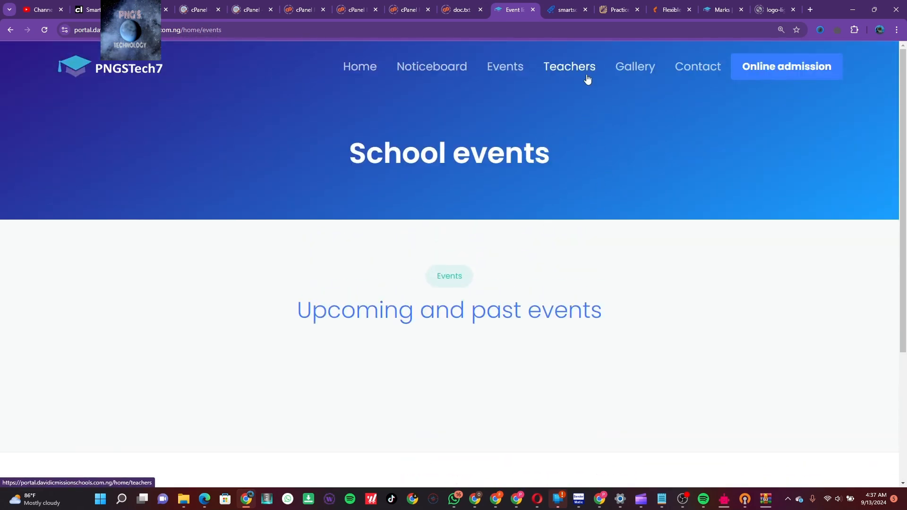
Look through the Our Teachers and Photo gallery pages
{"action": "left_click", "coordinate": [546, 75]}
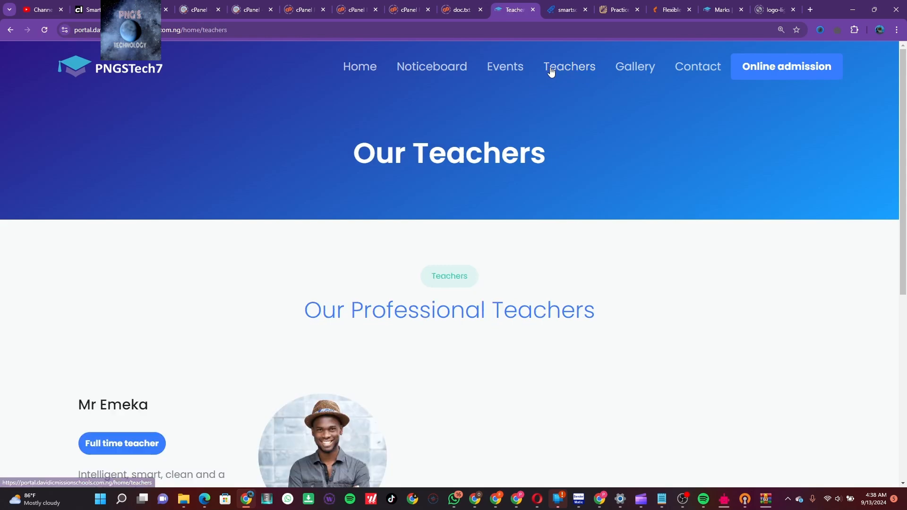
{"action": "scroll", "coordinate": [542, 290], "scroll_direction": "down", "scroll_amount": 1}
{"action": "scroll", "coordinate": [542, 290], "scroll_direction": "down", "scroll_amount": 3}
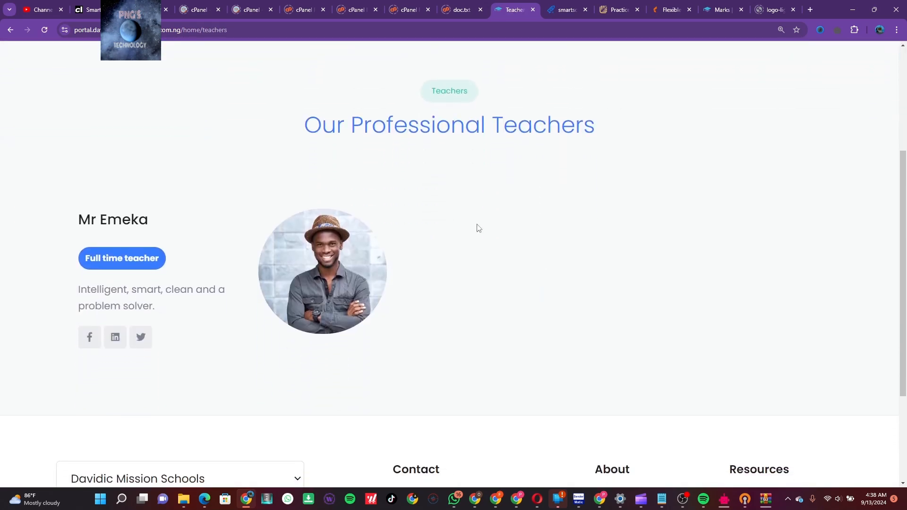
{"action": "scroll", "coordinate": [465, 314], "scroll_direction": "down", "scroll_amount": 2}
{"action": "scroll", "coordinate": [465, 314], "scroll_direction": "up", "scroll_amount": 6}
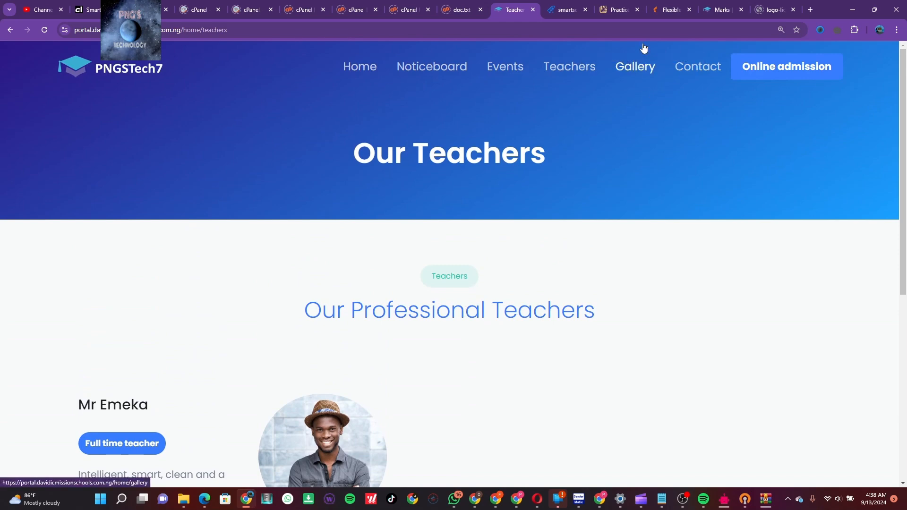
{"action": "left_click", "coordinate": [645, 64]}
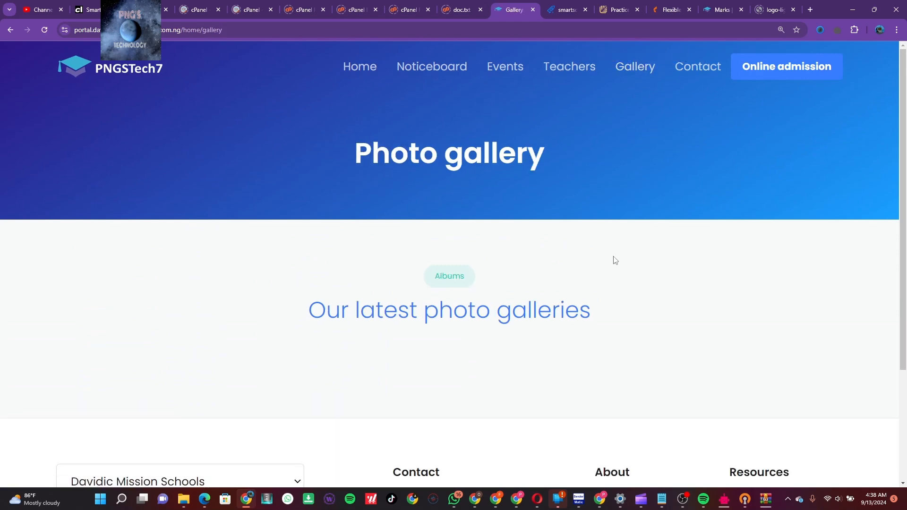
{"action": "scroll", "coordinate": [614, 259], "scroll_direction": "down", "scroll_amount": 3}
{"action": "scroll", "coordinate": [615, 260], "scroll_direction": "up", "scroll_amount": 3}
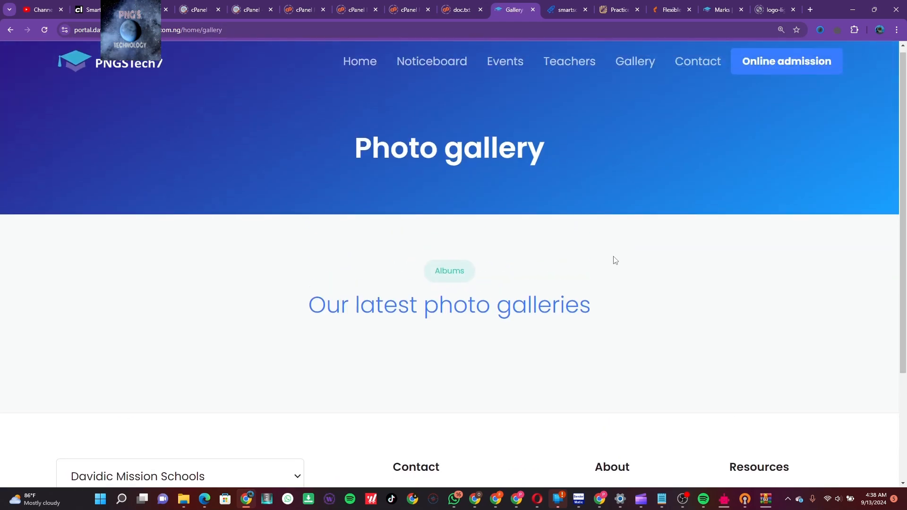
Check Contact us and Online admission, then return home via the PNGSTech7 logo
{"action": "left_click", "coordinate": [687, 74]}
{"action": "left_click", "coordinate": [781, 69]}
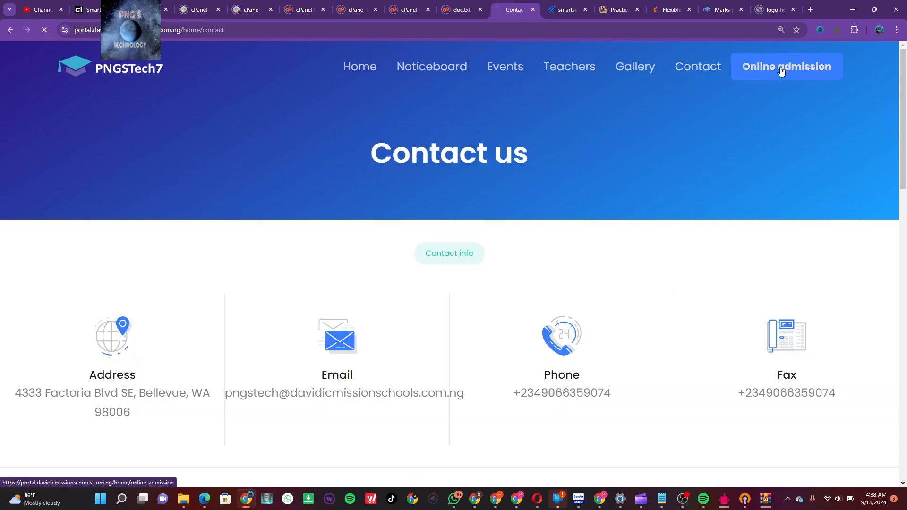
{"action": "scroll", "coordinate": [690, 251], "scroll_direction": "down", "scroll_amount": 10}
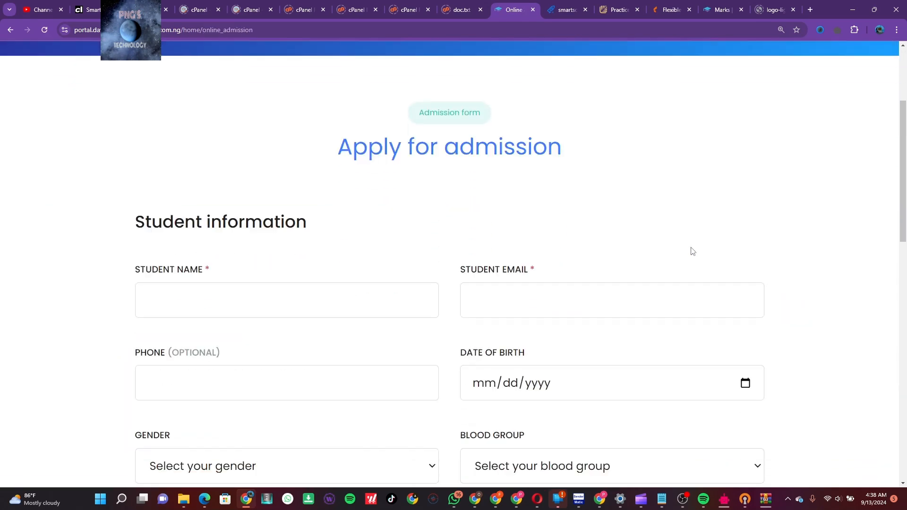
{"action": "scroll", "coordinate": [691, 250], "scroll_direction": "down", "scroll_amount": 9}
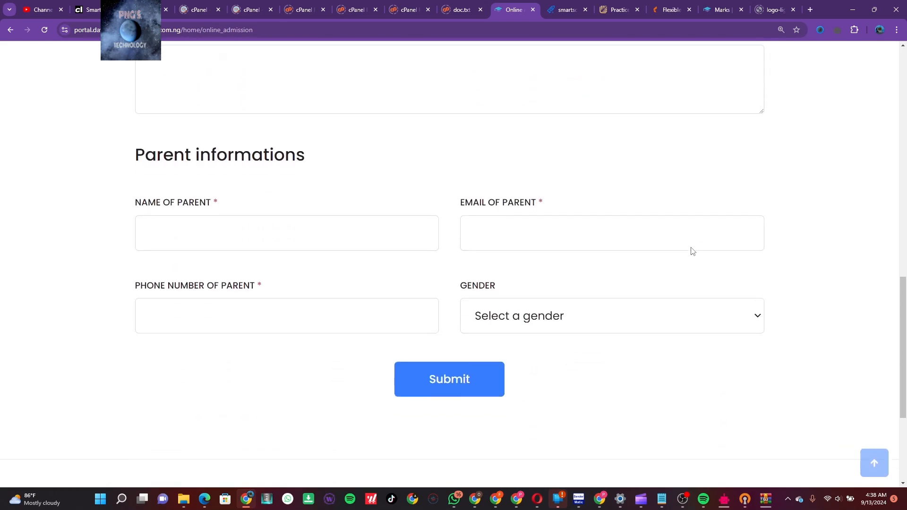
{"action": "scroll", "coordinate": [692, 251], "scroll_direction": "up", "scroll_amount": 20}
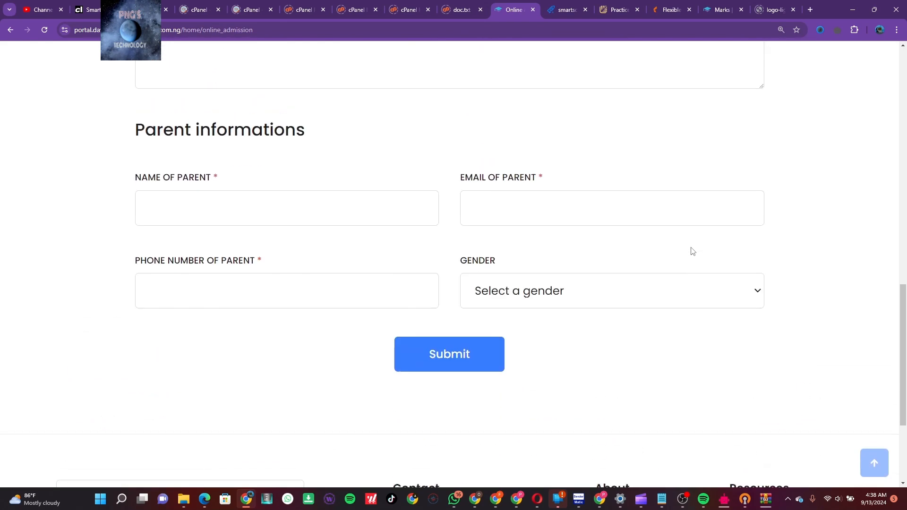
{"action": "scroll", "coordinate": [691, 251], "scroll_direction": "up", "scroll_amount": 1}
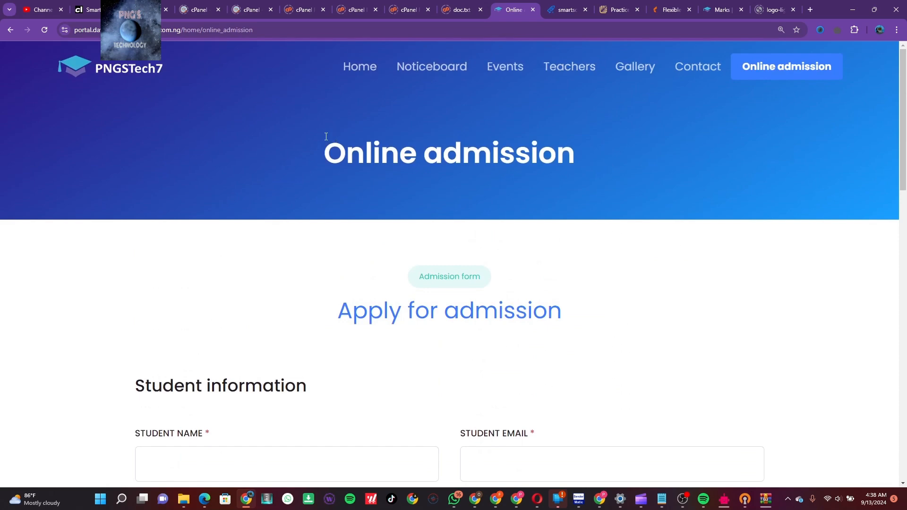
{"action": "left_click", "coordinate": [107, 74]}
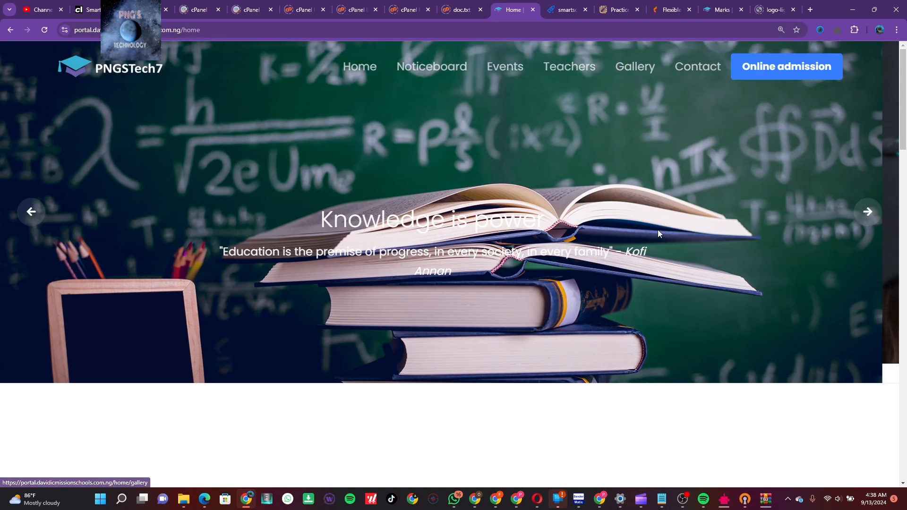
Change the web address ending from '/home' to '/login' to load the Sign in form
{"action": "scroll", "coordinate": [658, 230], "scroll_direction": "down", "scroll_amount": 6}
{"action": "scroll", "coordinate": [657, 230], "scroll_direction": "up", "scroll_amount": 8}
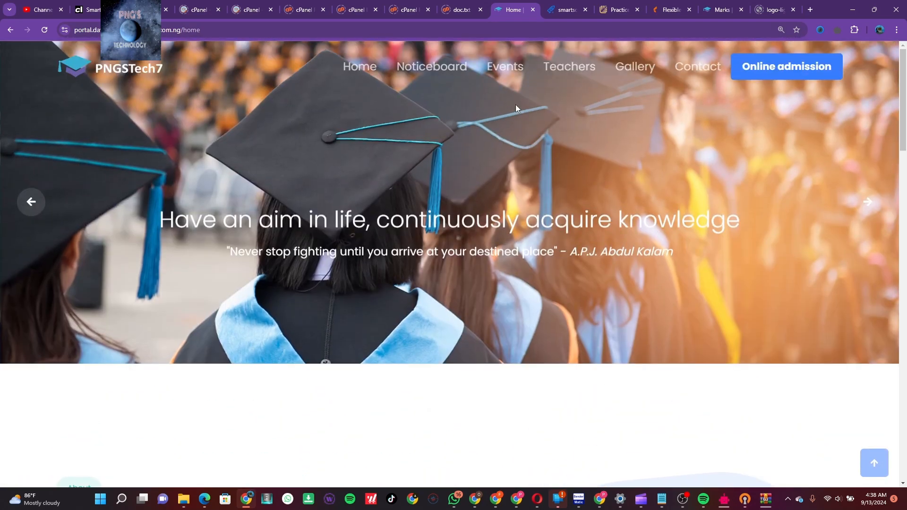
{"action": "left_click", "coordinate": [399, 33]}
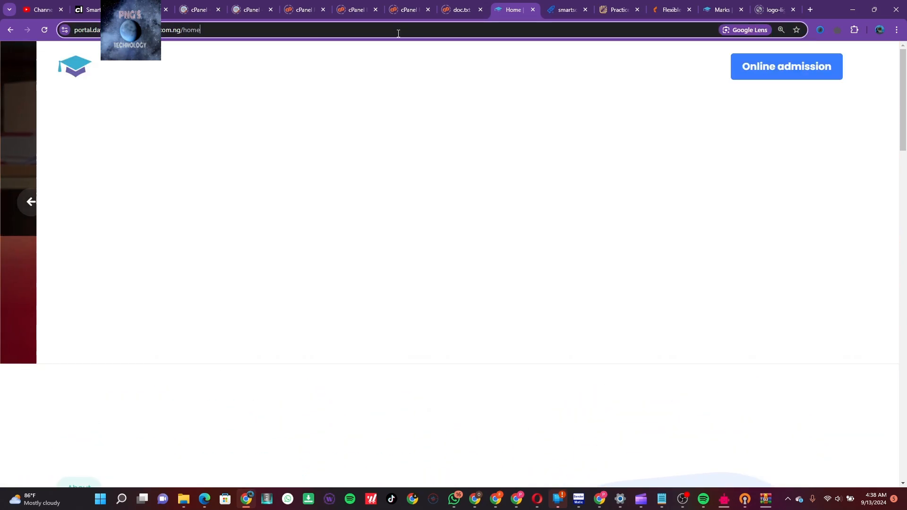
{"action": "left_click", "coordinate": [398, 33]}
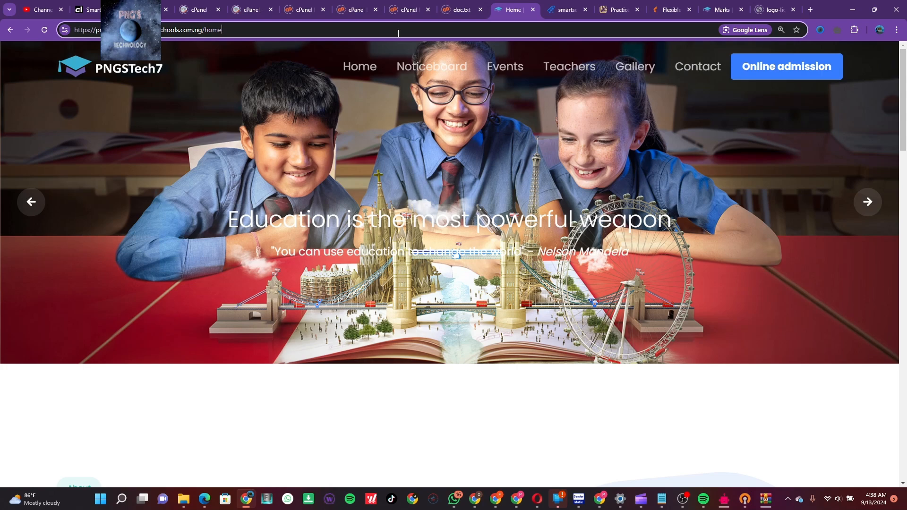
{"action": "key", "text": "BackSpace"}
{"action": "key", "text": "BackSpace"}
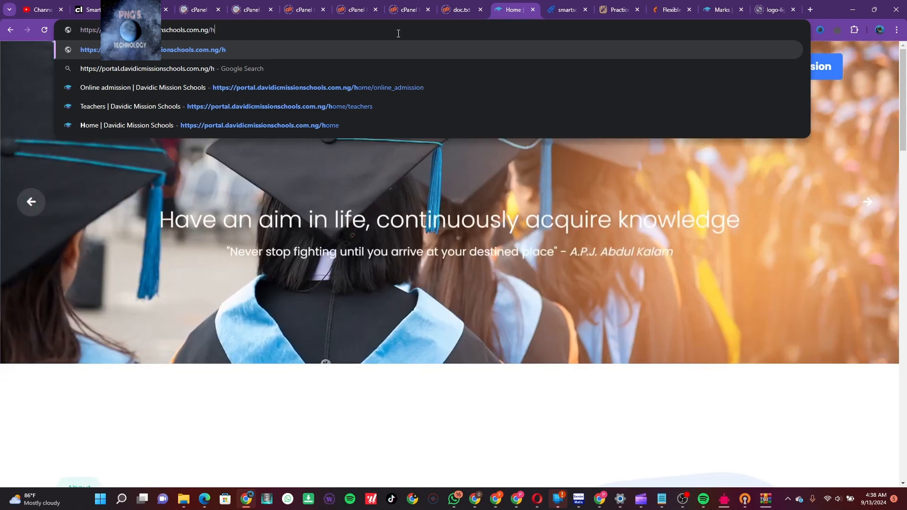
{"action": "key", "text": "BackSpace"}
{"action": "key", "text": "BackSpace"}
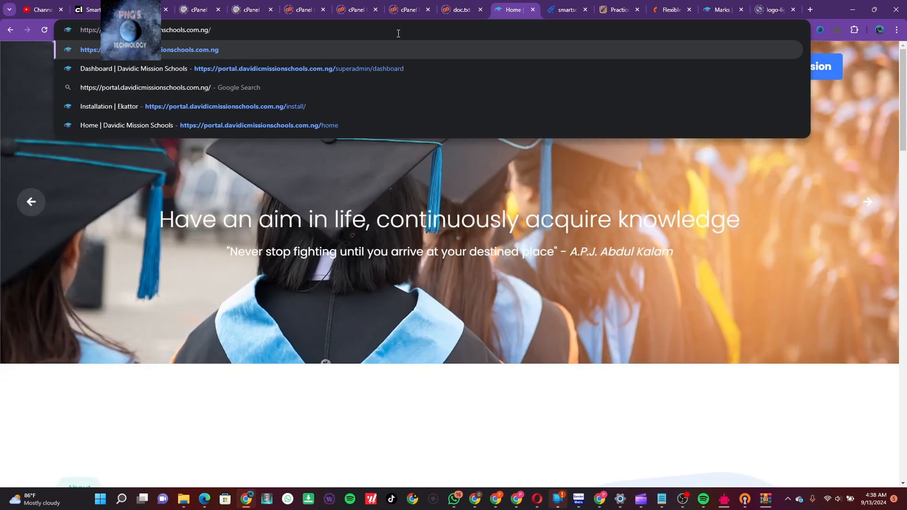
{"action": "type", "text": "logi"}
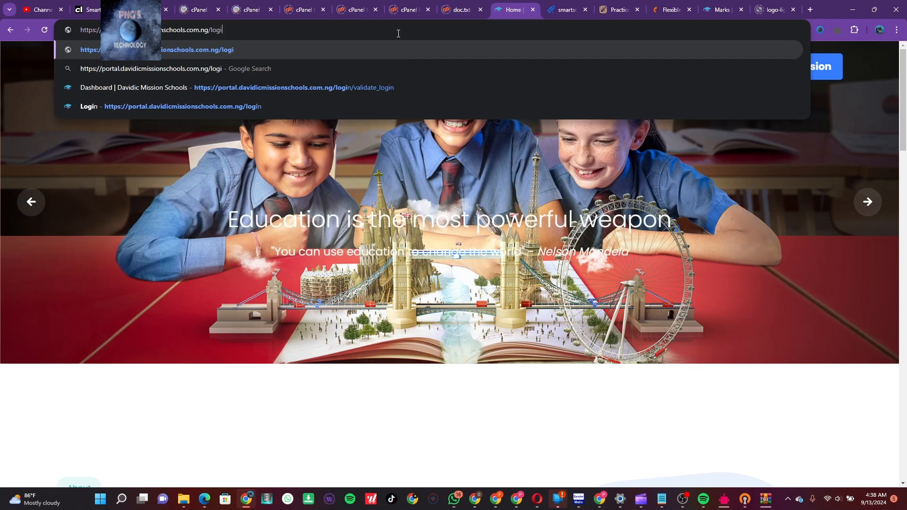
{"action": "type", "text": "n"}
{"action": "key", "text": "Return"}
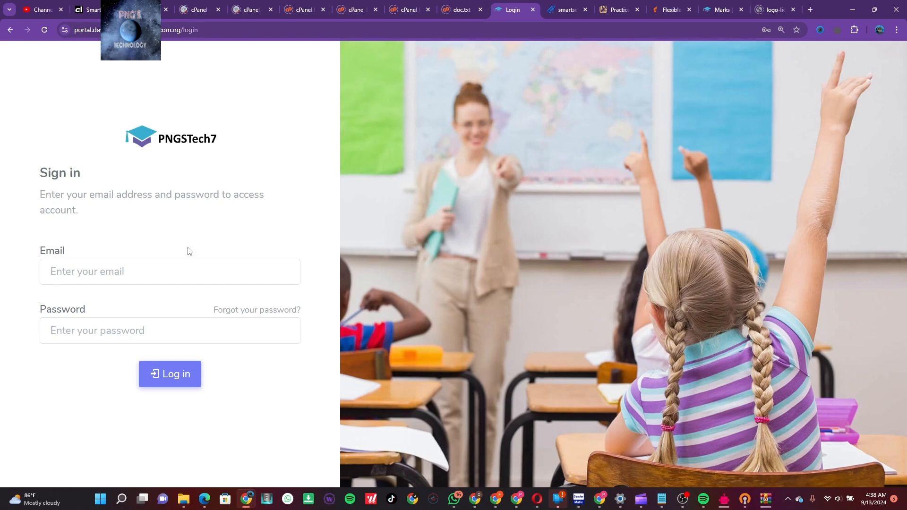
Sign in with Chrome's saved admin login, confirming with the Windows PIN
{"action": "left_click", "coordinate": [239, 26]}
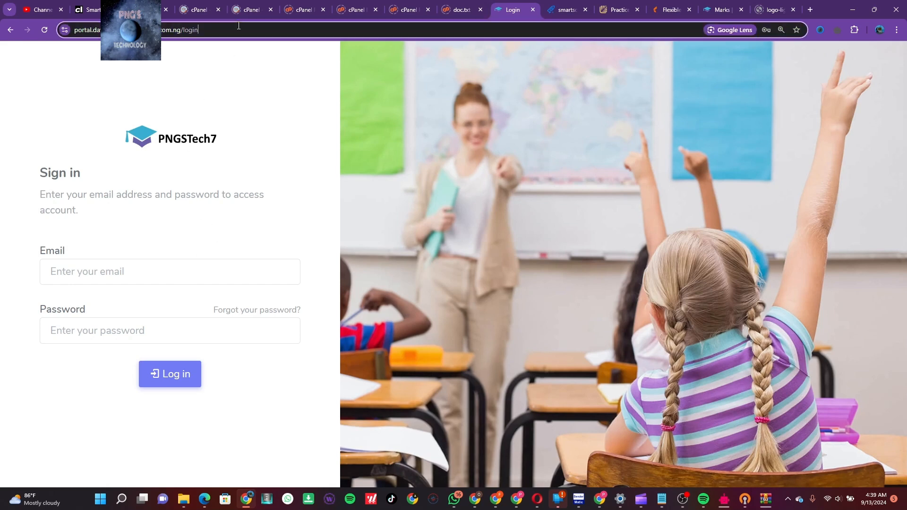
{"action": "left_click", "coordinate": [119, 270]}
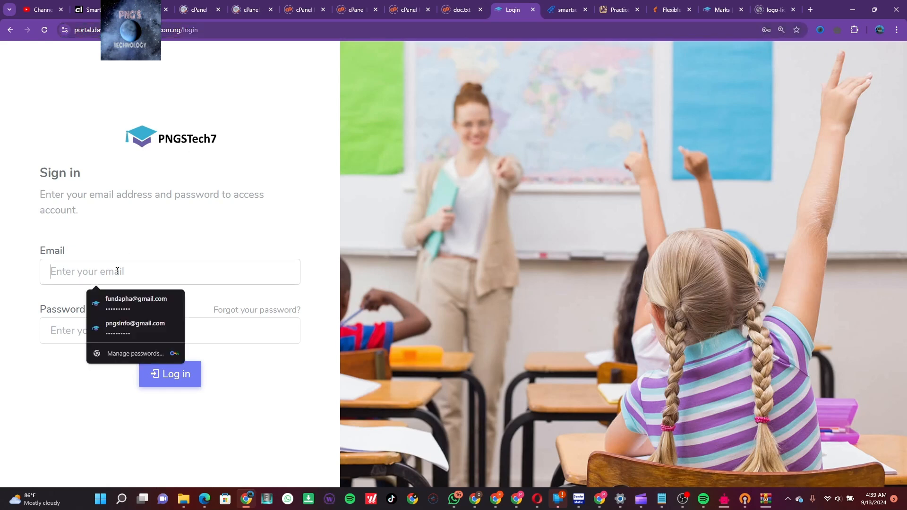
{"action": "left_click", "coordinate": [151, 328]}
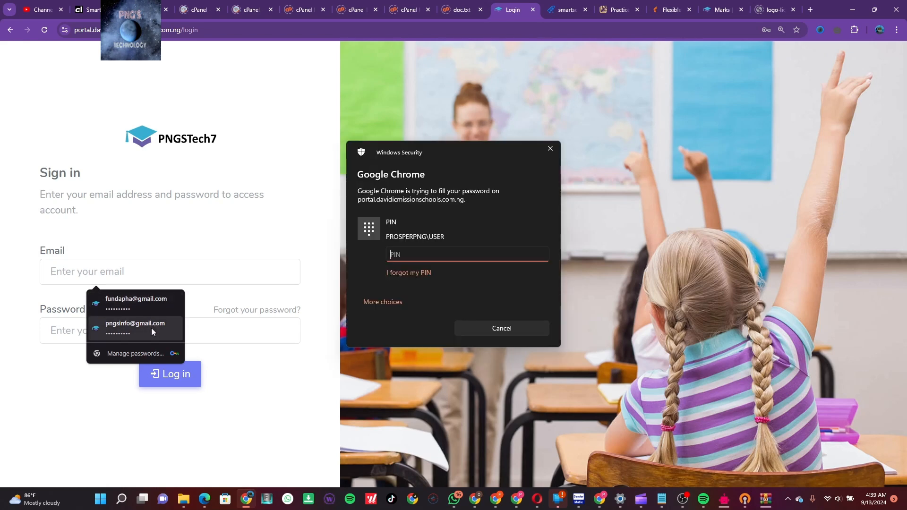
{"action": "type", "text": "••••"}
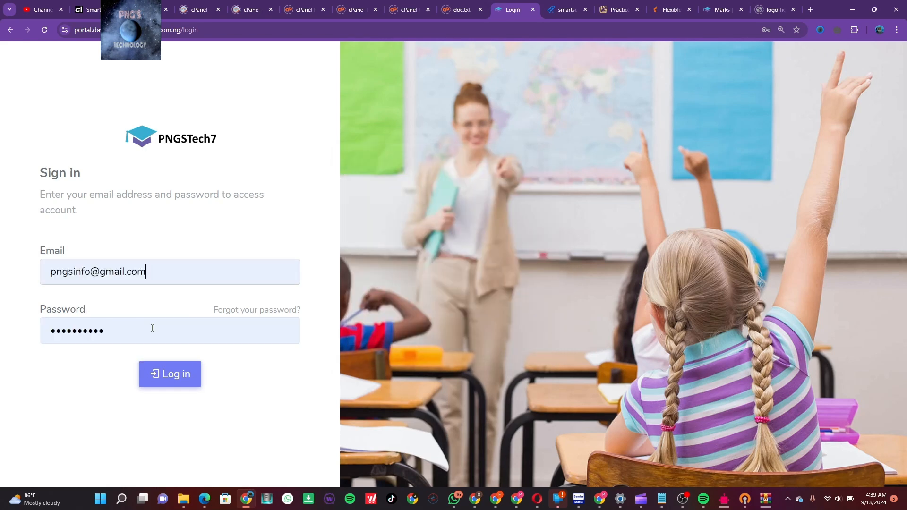
{"action": "key", "text": "Return"}
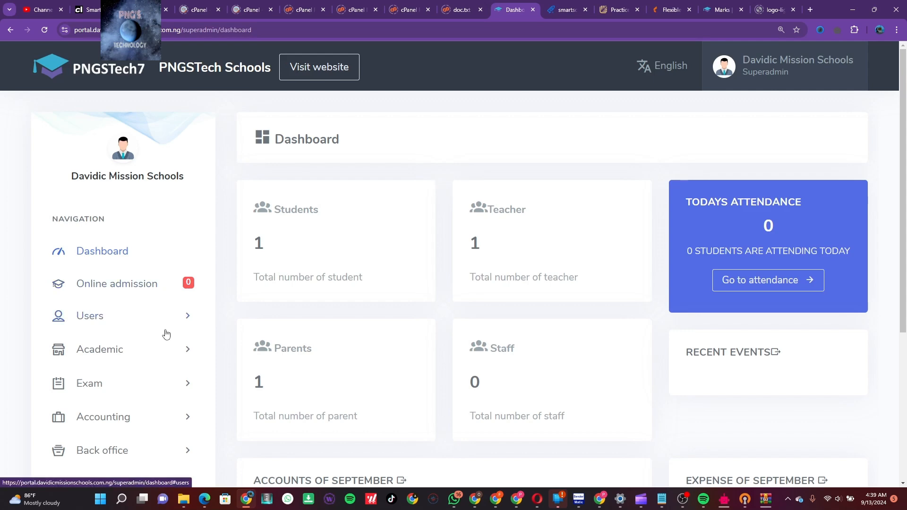
Scroll the superadmin dashboard totals and expand the sidebar's Users menu
{"action": "scroll", "coordinate": [166, 333], "scroll_direction": "down", "scroll_amount": 3}
{"action": "scroll", "coordinate": [166, 334], "scroll_direction": "down", "scroll_amount": 1}
{"action": "scroll", "coordinate": [166, 334], "scroll_direction": "up", "scroll_amount": 4}
{"action": "left_click", "coordinate": [187, 320]}
{"action": "scroll", "coordinate": [222, 335], "scroll_direction": "down", "scroll_amount": 2}
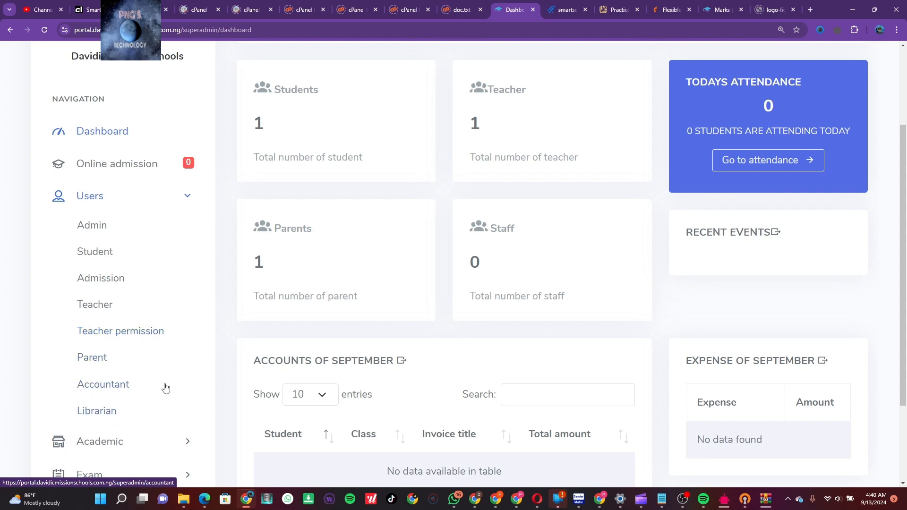
{"action": "left_click", "coordinate": [188, 196]}
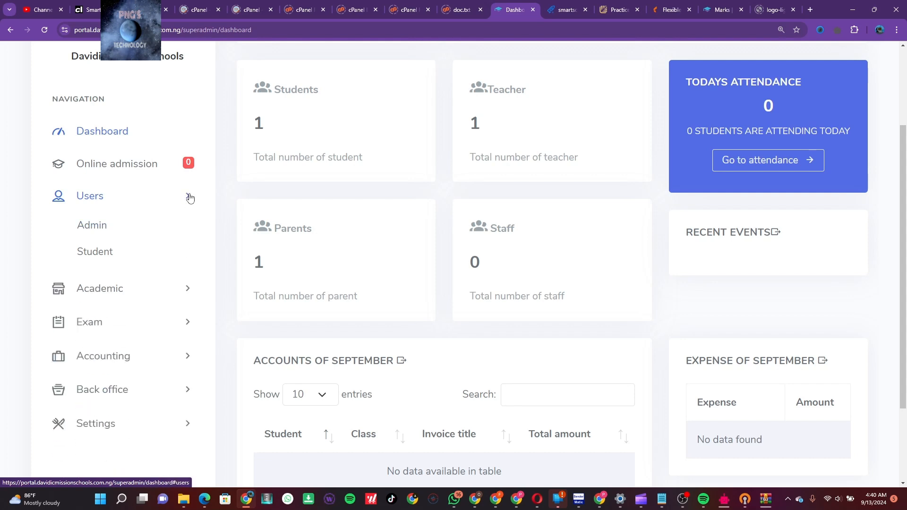
{"action": "left_click", "coordinate": [188, 229]}
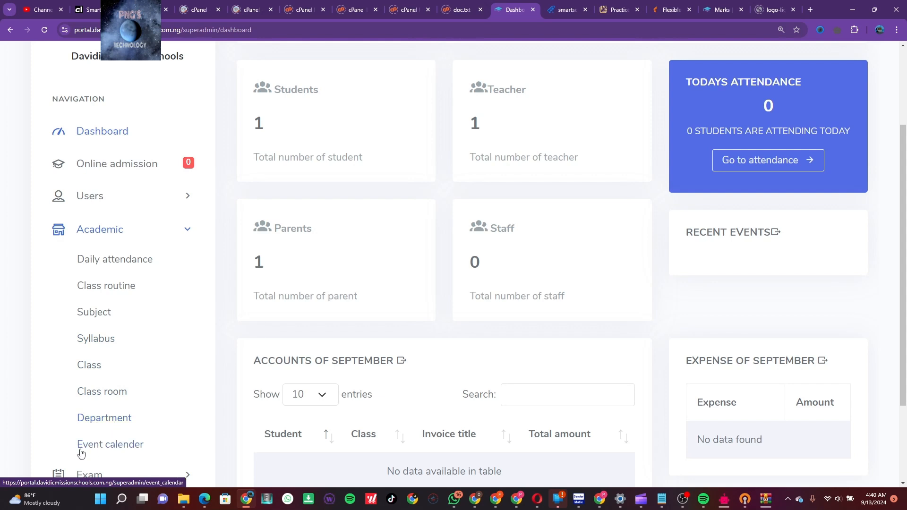
{"action": "scroll", "coordinate": [154, 417], "scroll_direction": "down", "scroll_amount": 1}
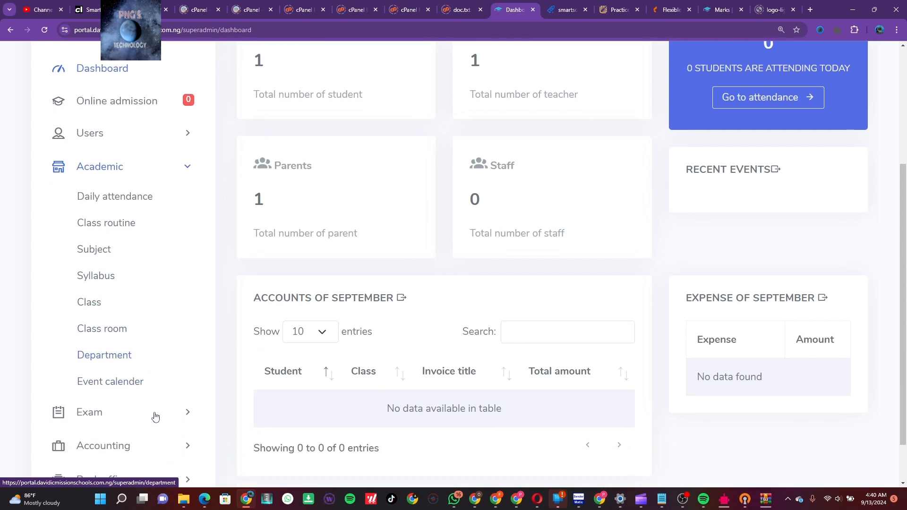
{"action": "left_click", "coordinate": [191, 174]}
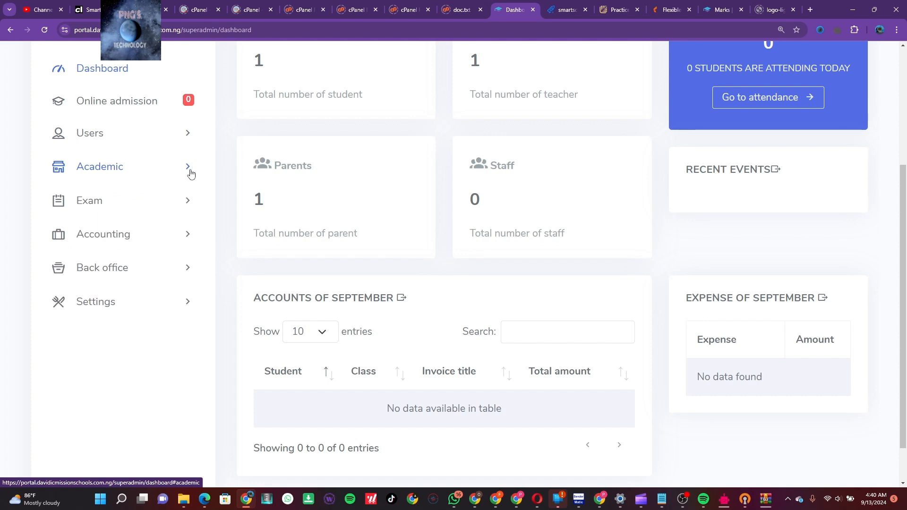
{"action": "left_click", "coordinate": [191, 202]}
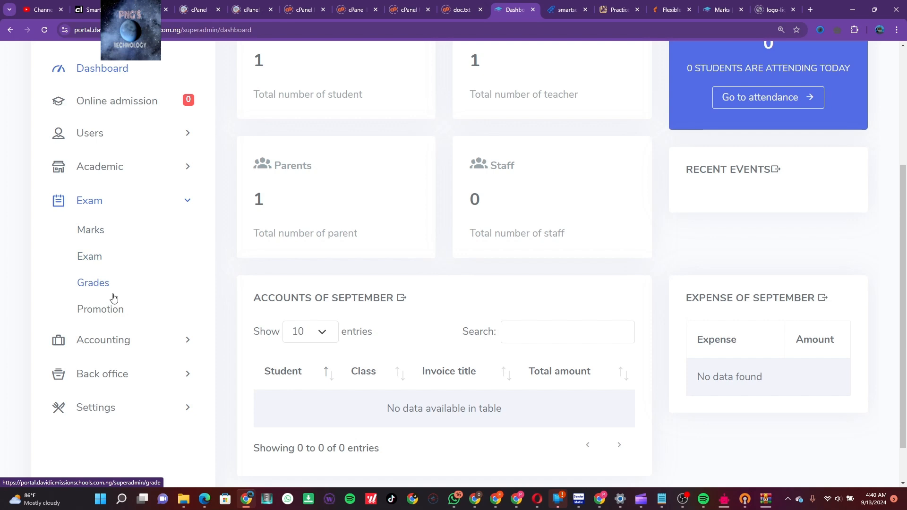
{"action": "left_click", "coordinate": [188, 340]}
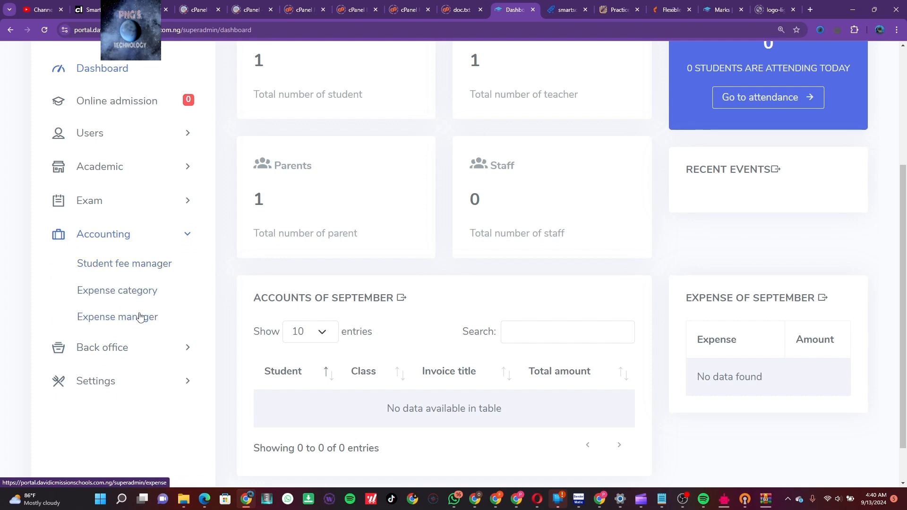
{"action": "left_click", "coordinate": [187, 347]}
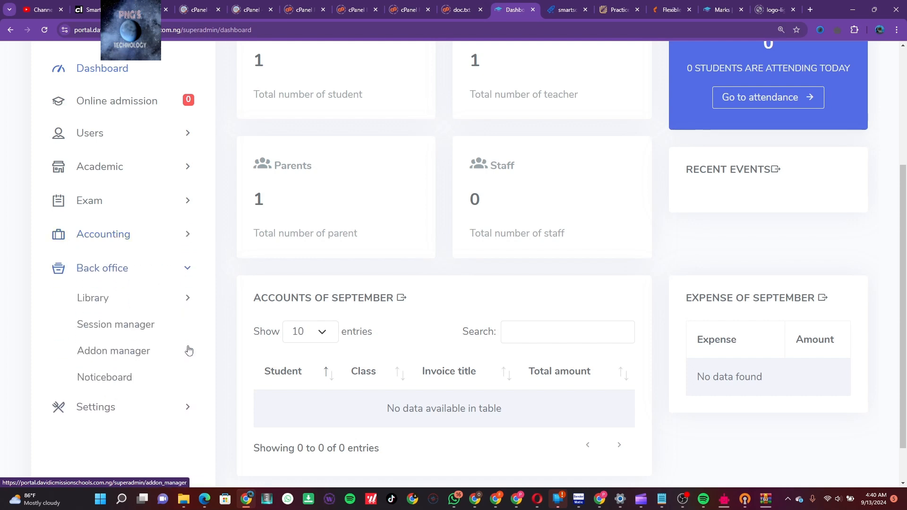
{"action": "left_click", "coordinate": [184, 297]}
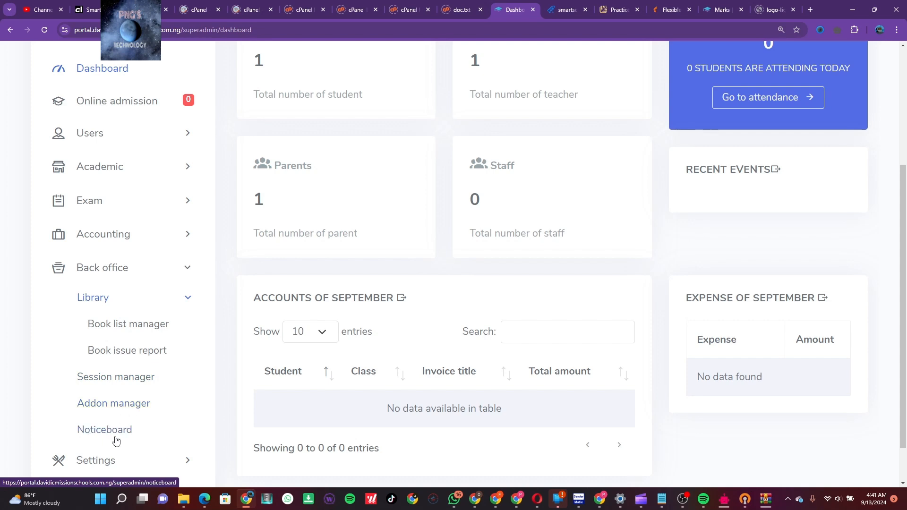
{"action": "scroll", "coordinate": [176, 427], "scroll_direction": "down", "scroll_amount": 1}
{"action": "left_click", "coordinate": [183, 413]}
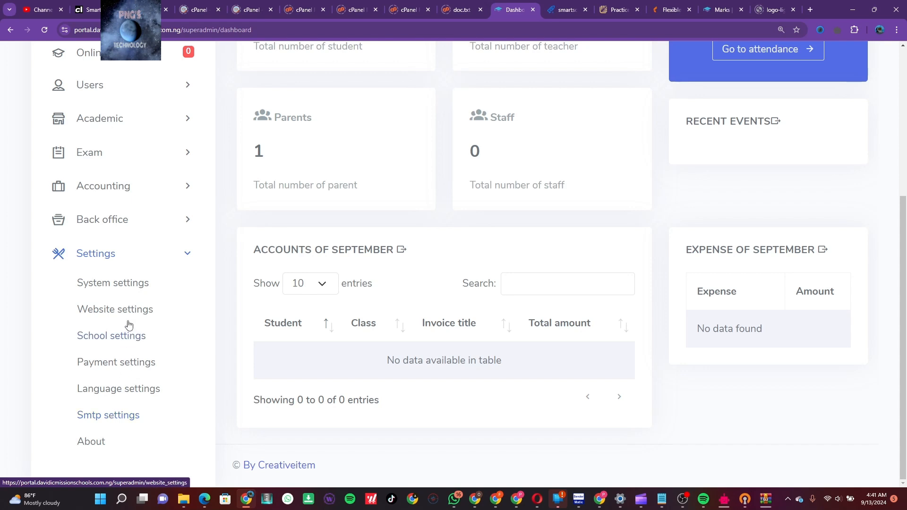
{"action": "scroll", "coordinate": [127, 324], "scroll_direction": "up", "scroll_amount": 3}
{"action": "scroll", "coordinate": [128, 324], "scroll_direction": "up", "scroll_amount": 2}
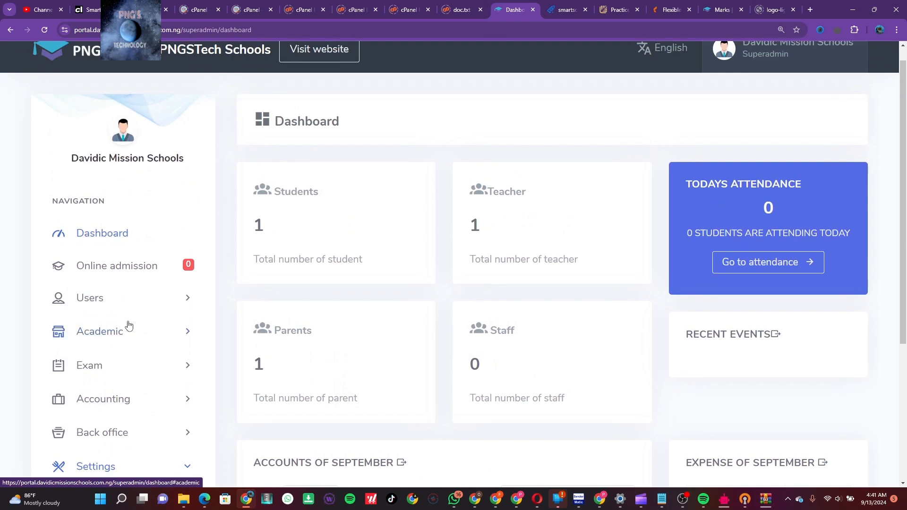
Expand Users in the sidebar and open the empty Accountant page
{"action": "left_click", "coordinate": [160, 294]}
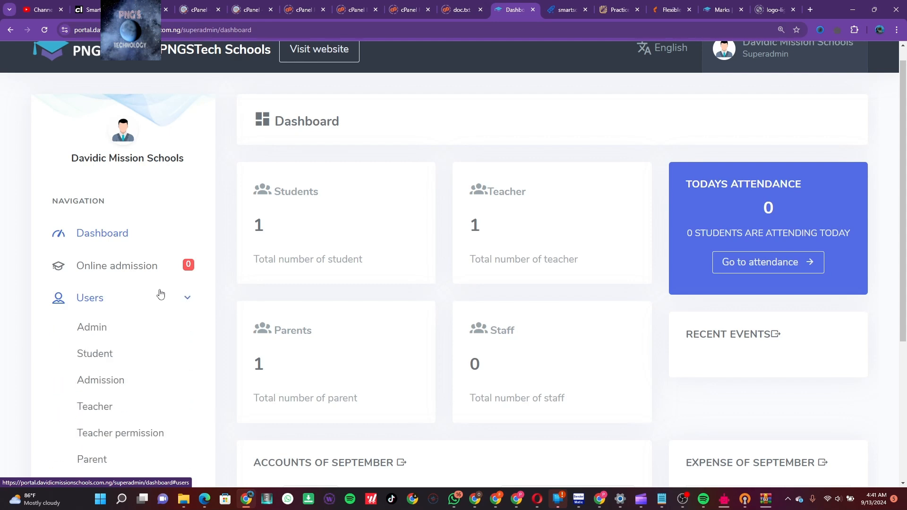
{"action": "scroll", "coordinate": [166, 332], "scroll_direction": "down", "scroll_amount": 2}
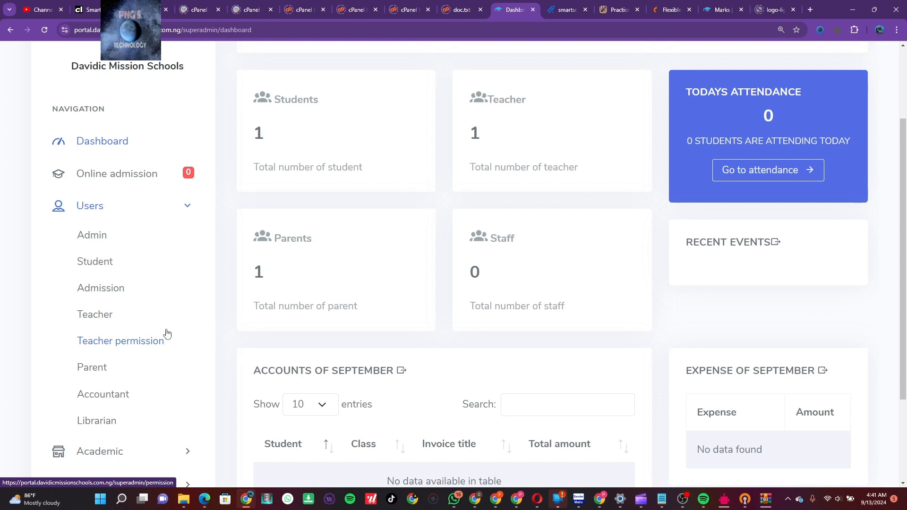
{"action": "scroll", "coordinate": [167, 334], "scroll_direction": "up", "scroll_amount": 1}
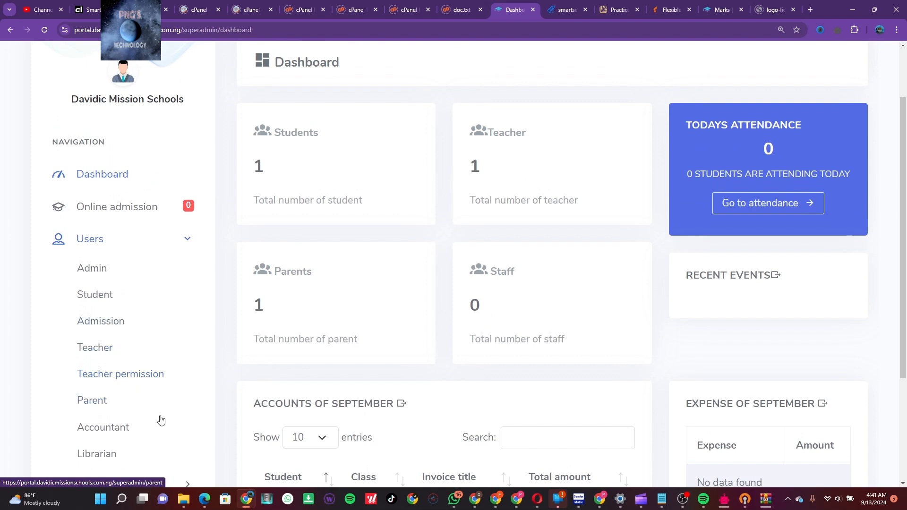
{"action": "scroll", "coordinate": [160, 421], "scroll_direction": "down", "scroll_amount": 2}
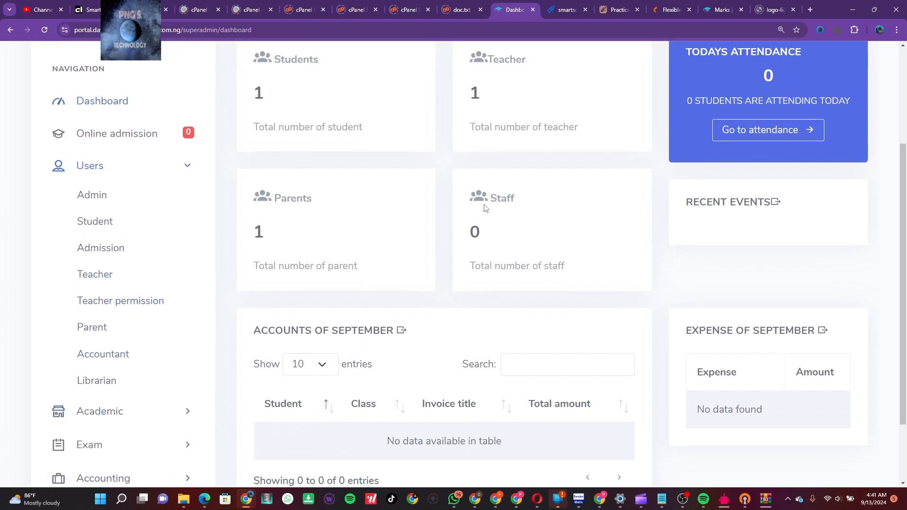
{"action": "left_click", "coordinate": [117, 357]}
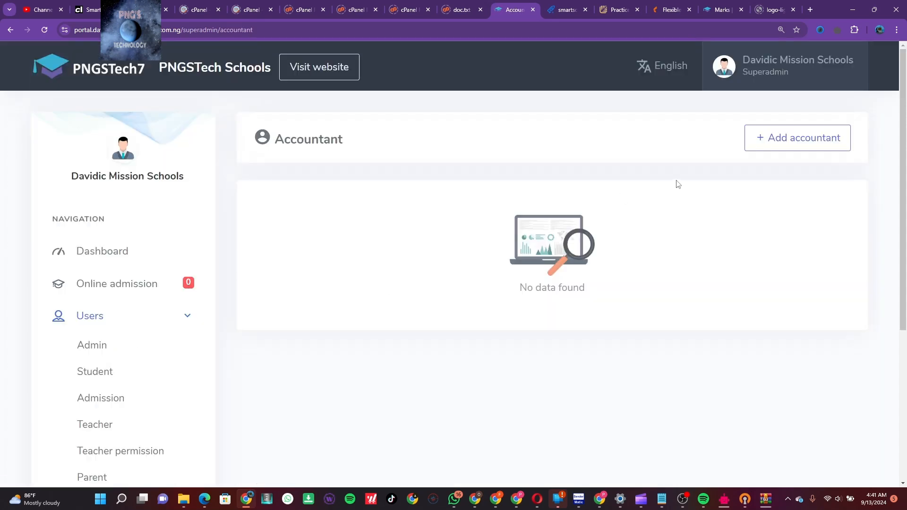
Start a new accountant and enter her full name, correcting the misspelling
{"action": "left_click", "coordinate": [792, 149]}
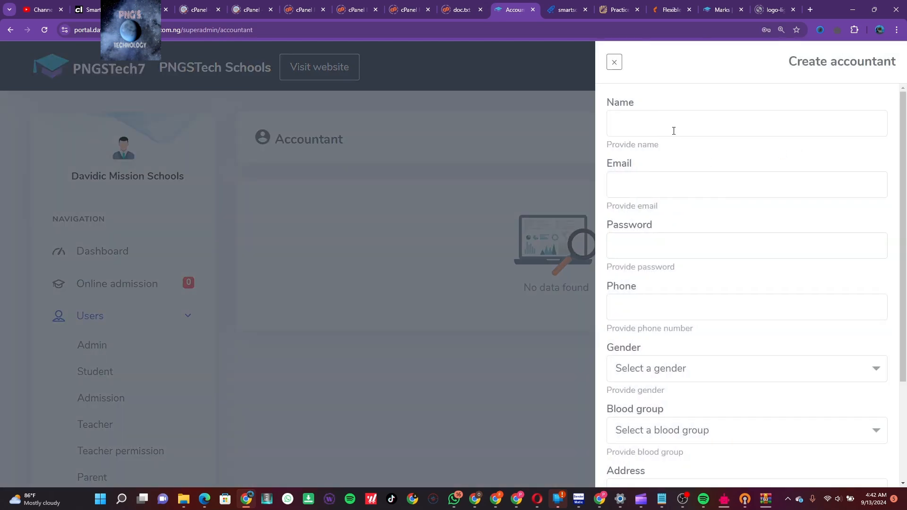
{"action": "scroll", "coordinate": [721, 293], "scroll_direction": "down", "scroll_amount": 3}
{"action": "scroll", "coordinate": [721, 292], "scroll_direction": "up", "scroll_amount": 3}
{"action": "left_click", "coordinate": [673, 130]}
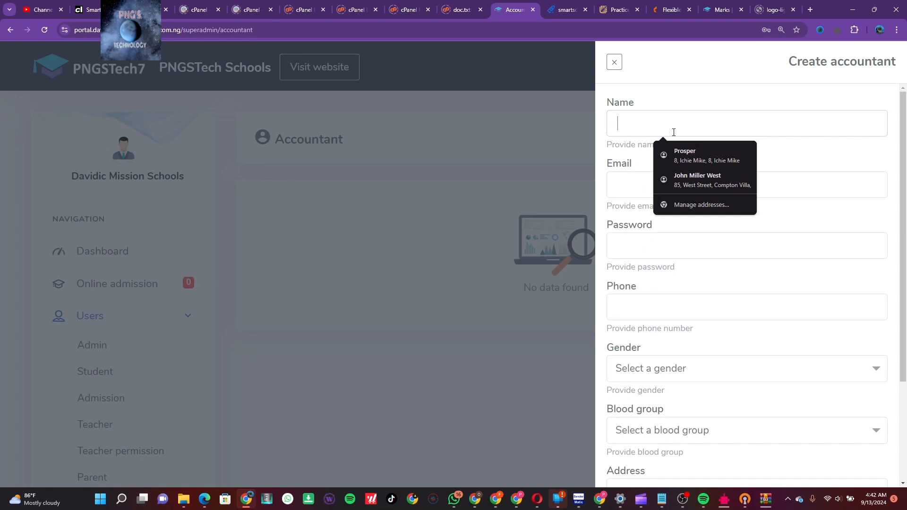
{"action": "type", "text": "J"}
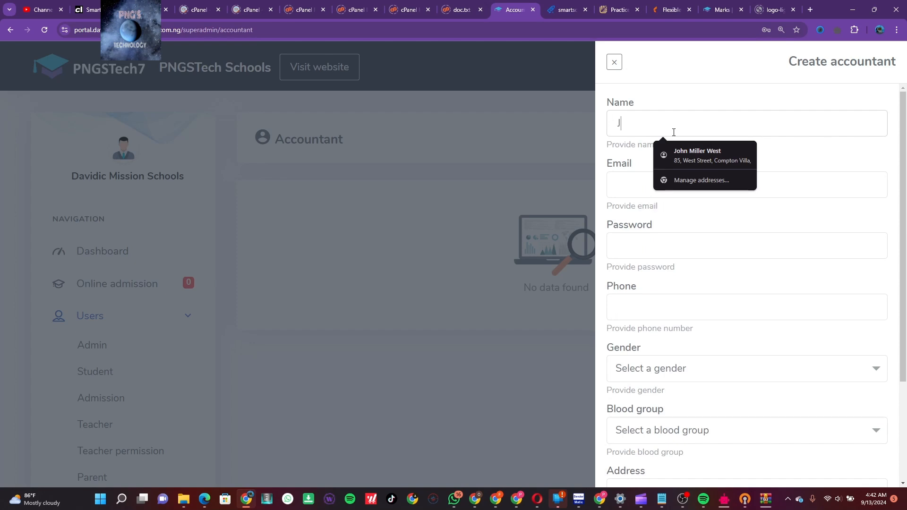
{"action": "type", "text": "osph"}
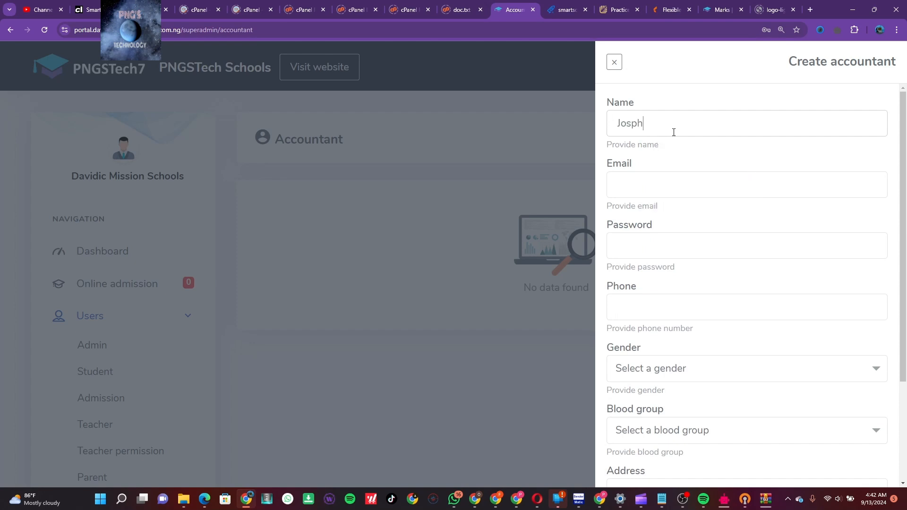
{"action": "type", "text": "ie"}
{"action": "key", "text": "BackSpace"}
{"action": "type", "text": "ne"}
{"action": "right_click", "coordinate": [647, 126]}
{"action": "key", "text": "Escape"}
Enter the accountant's e-mail address and move to the Password field
{"action": "left_click", "coordinate": [661, 186]}
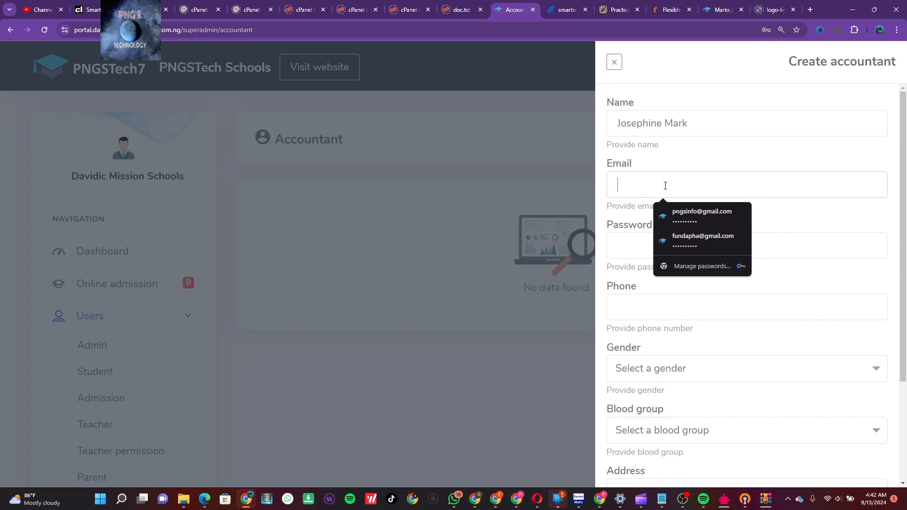
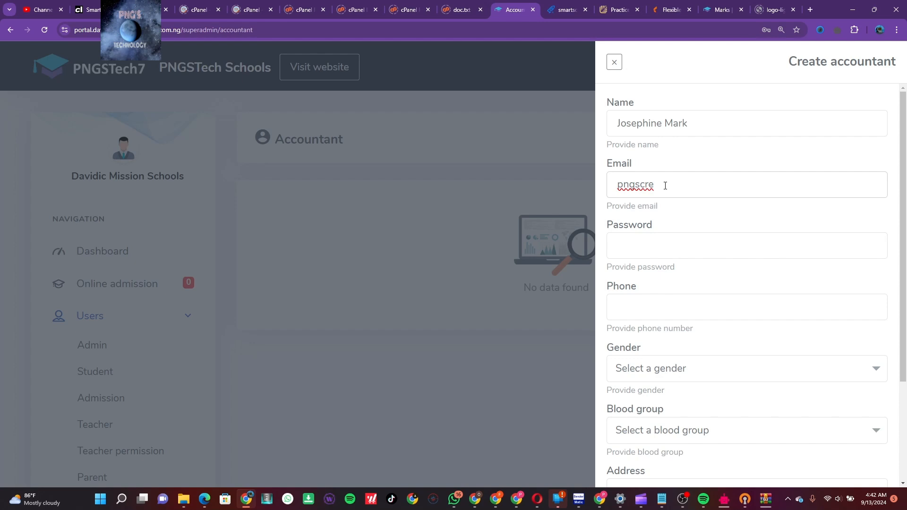
{"action": "left_click", "coordinate": [658, 248]}
Enter the accountant's password and phone number, and set gender Female and blood group A+
{"action": "type", "text": "12345"}
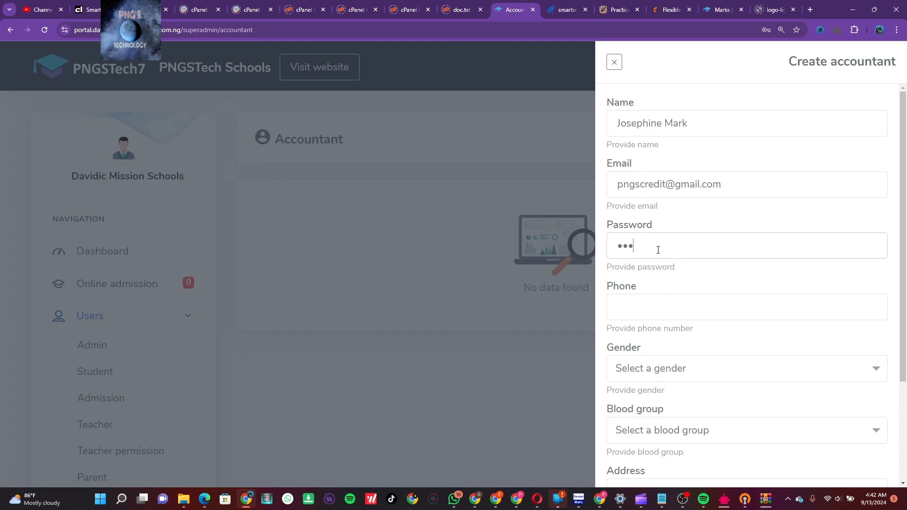
{"action": "type", "text": "67890"}
{"action": "left_click", "coordinate": [660, 307]}
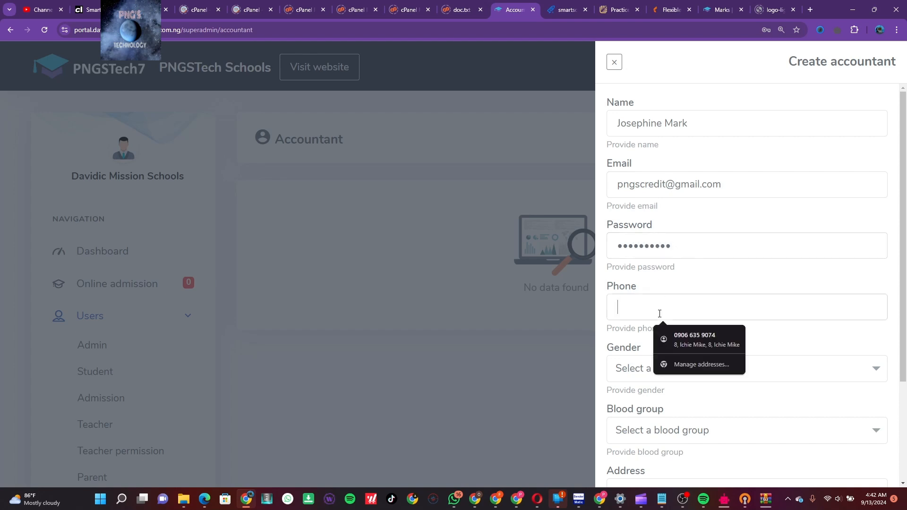
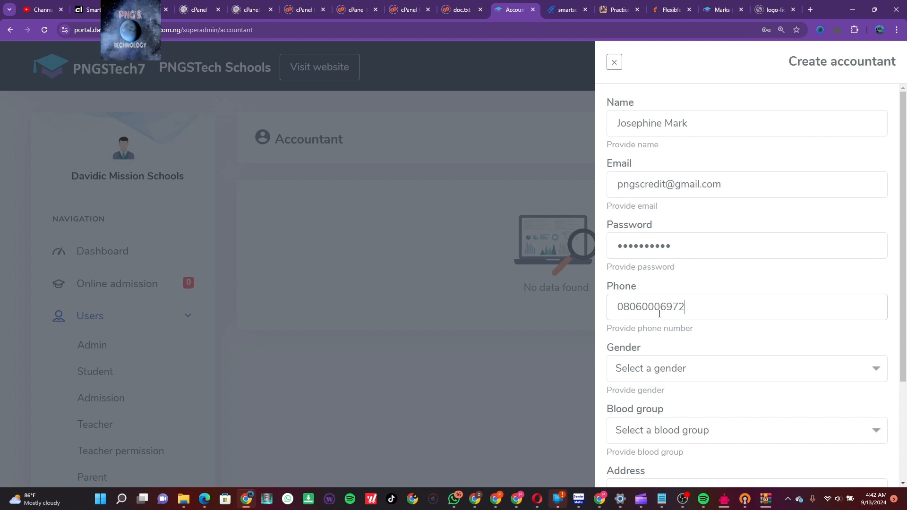
{"action": "left_click", "coordinate": [660, 371]}
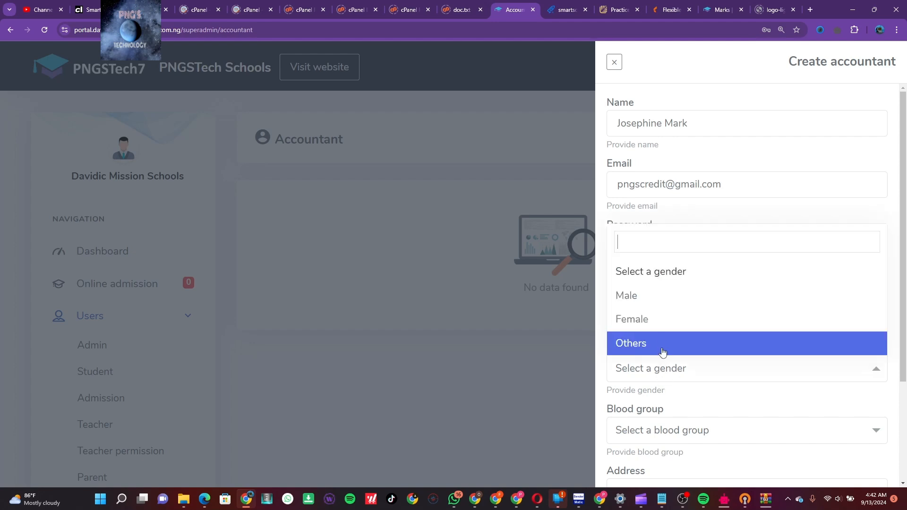
{"action": "left_click", "coordinate": [662, 326]}
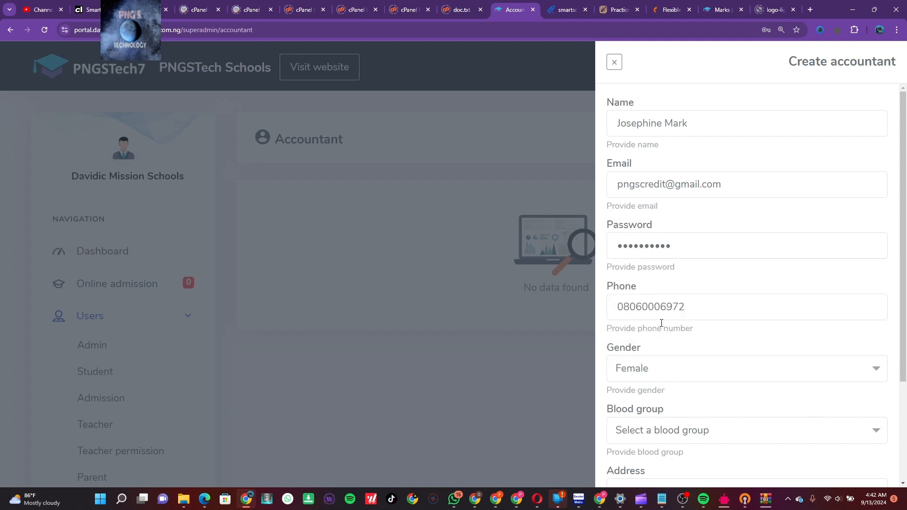
{"action": "scroll", "coordinate": [709, 372], "scroll_direction": "down", "scroll_amount": 2}
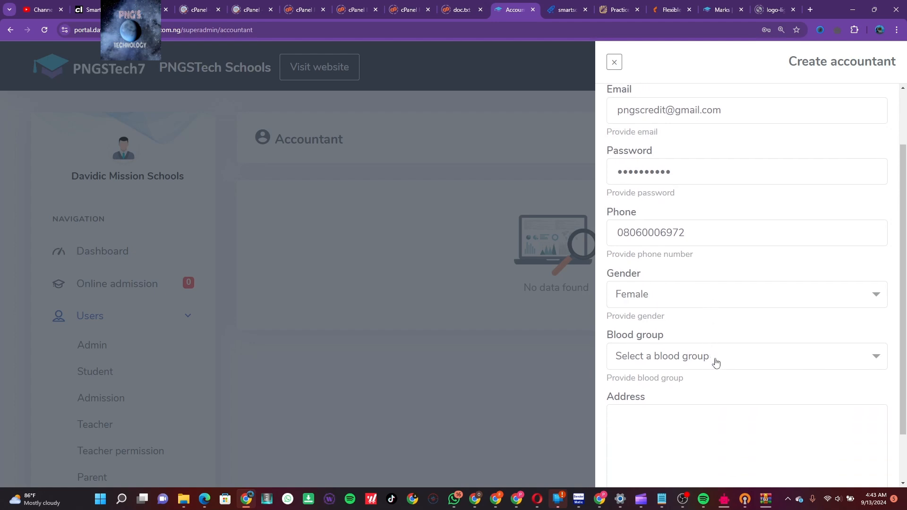
{"action": "left_click", "coordinate": [715, 362]}
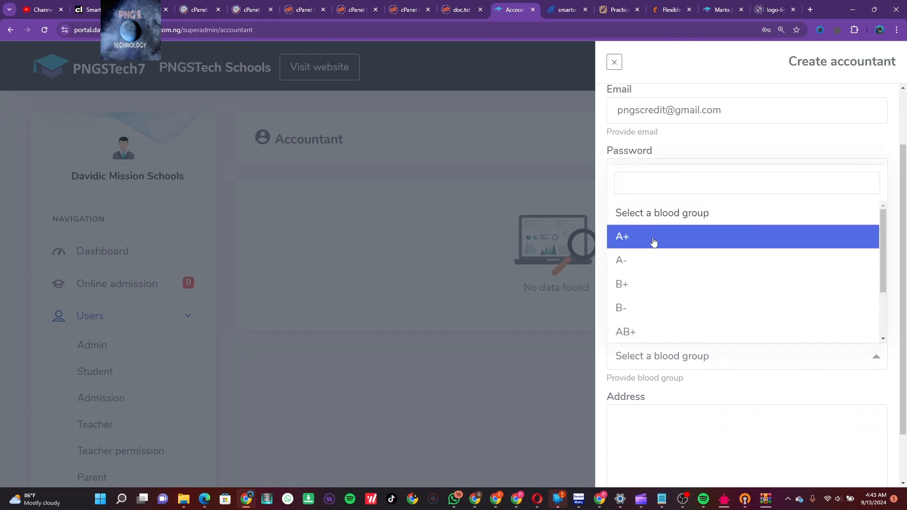
{"action": "left_click", "coordinate": [650, 239]}
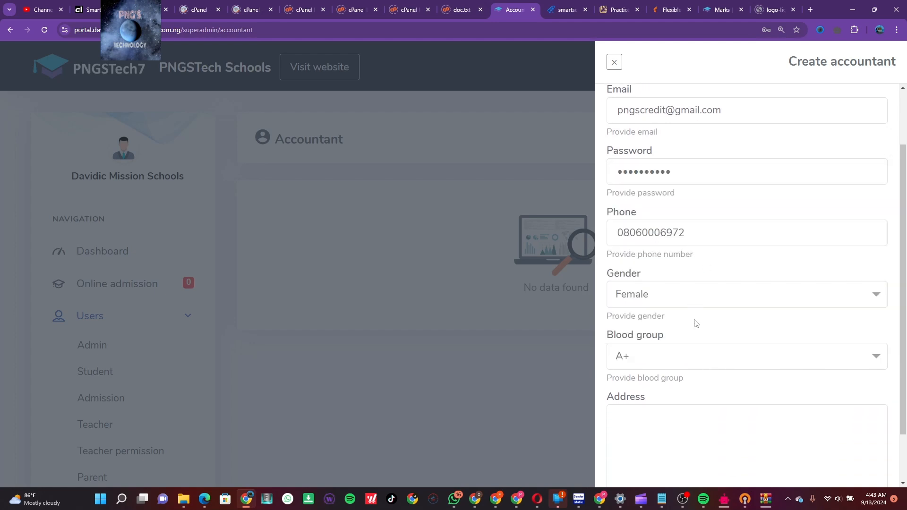
Fill the address from a saved suggestion, create the accountant, and let Chrome save the password
{"action": "scroll", "coordinate": [693, 324], "scroll_direction": "down", "scroll_amount": 1}
{"action": "left_click", "coordinate": [692, 361]}
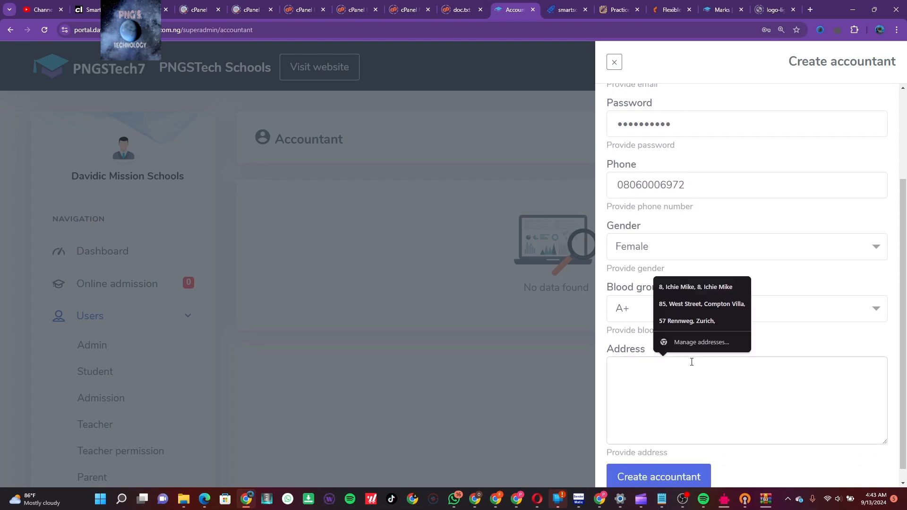
{"action": "left_click", "coordinate": [701, 325]}
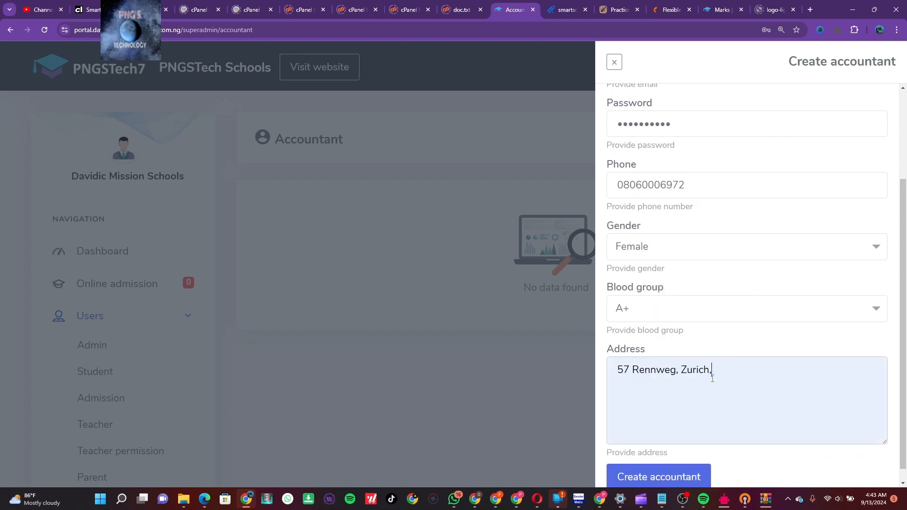
{"action": "scroll", "coordinate": [722, 387], "scroll_direction": "down", "scroll_amount": 1}
{"action": "left_click", "coordinate": [680, 467]}
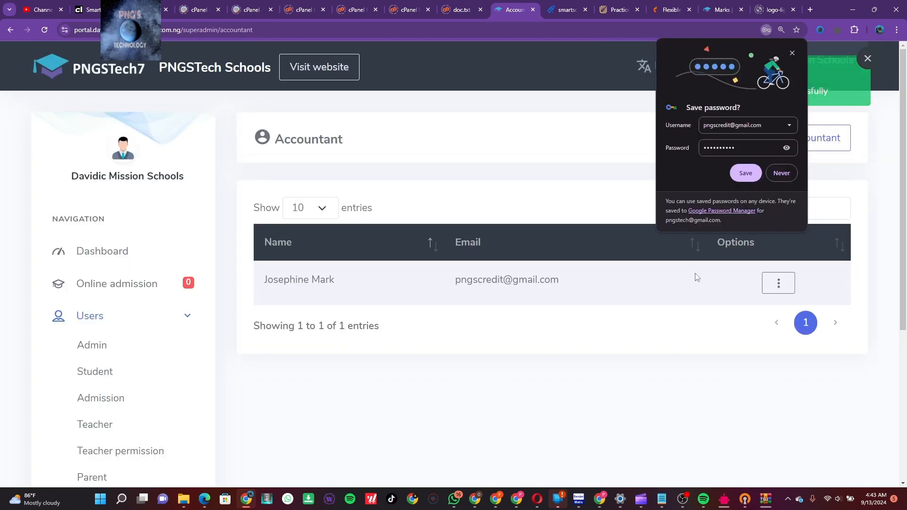
{"action": "left_click", "coordinate": [748, 173]}
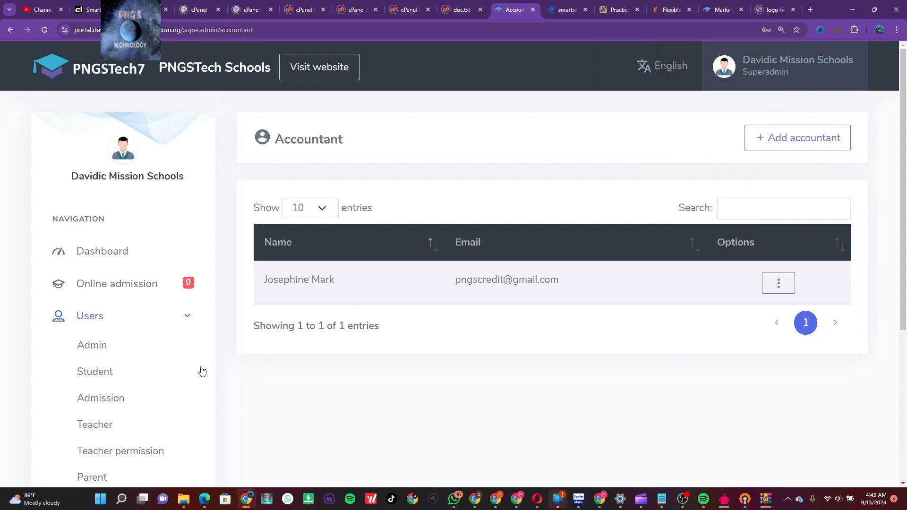
{"action": "scroll", "coordinate": [198, 371], "scroll_direction": "down", "scroll_amount": 3}
Open the Librarian list, start a new librarian and enter the librarian's name
{"action": "left_click", "coordinate": [109, 386]}
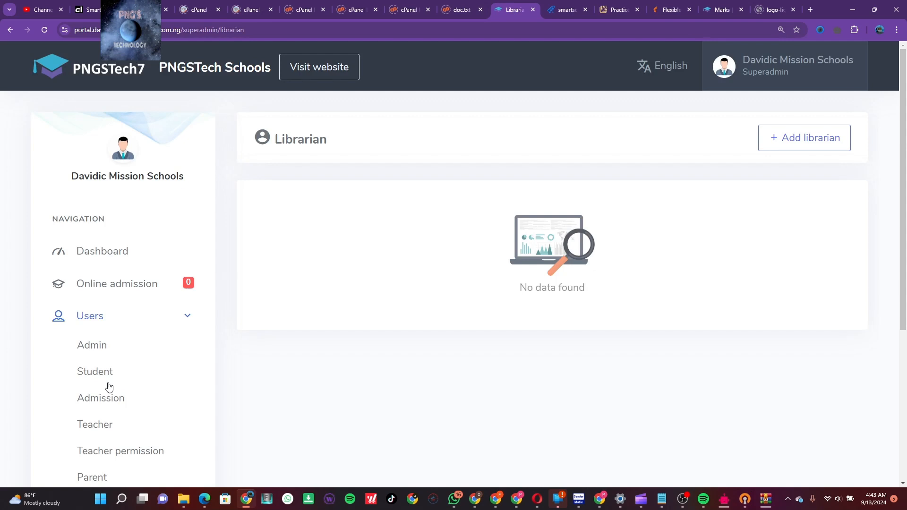
{"action": "left_click", "coordinate": [832, 134]}
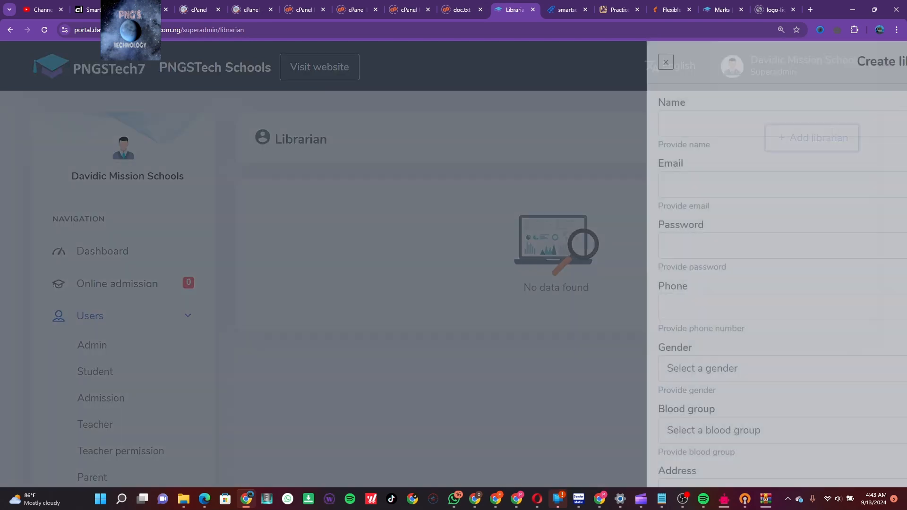
{"action": "left_click", "coordinate": [745, 131]}
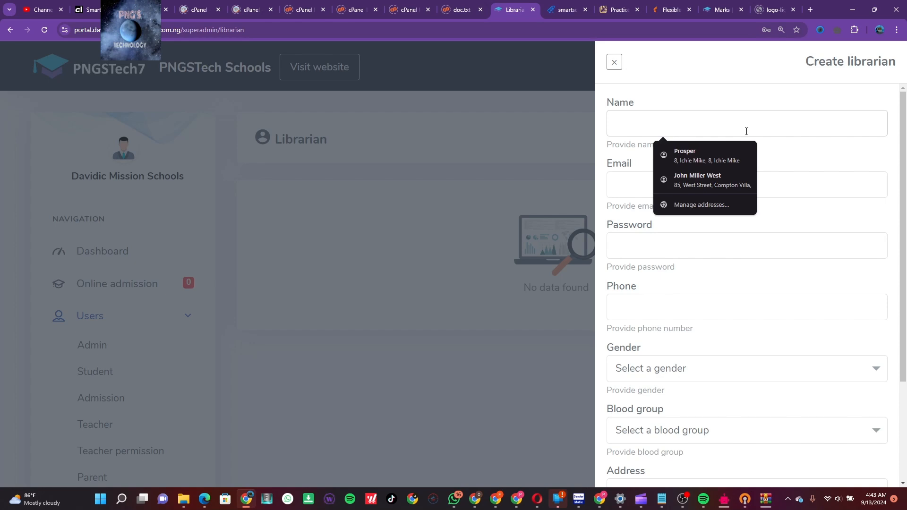
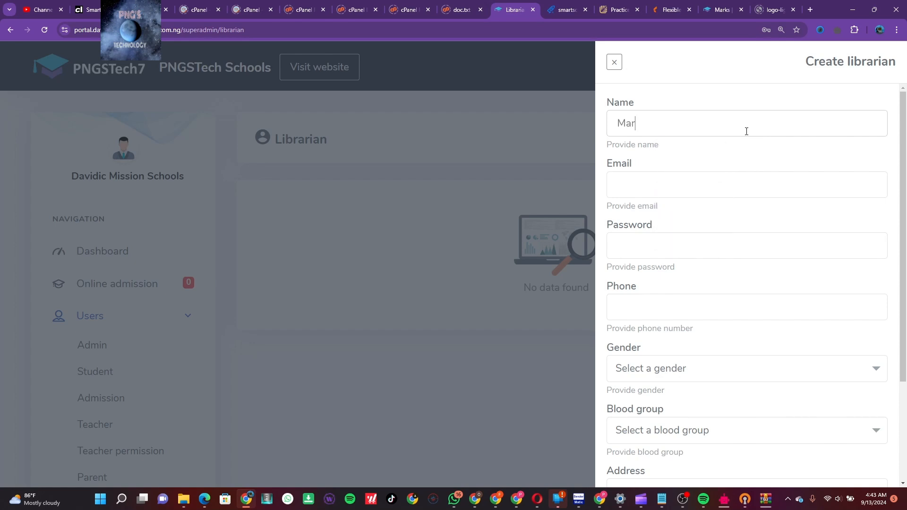
Enter the librarian's e-mail, password and phone number, fixing typos along the way
{"action": "left_click", "coordinate": [673, 181]}
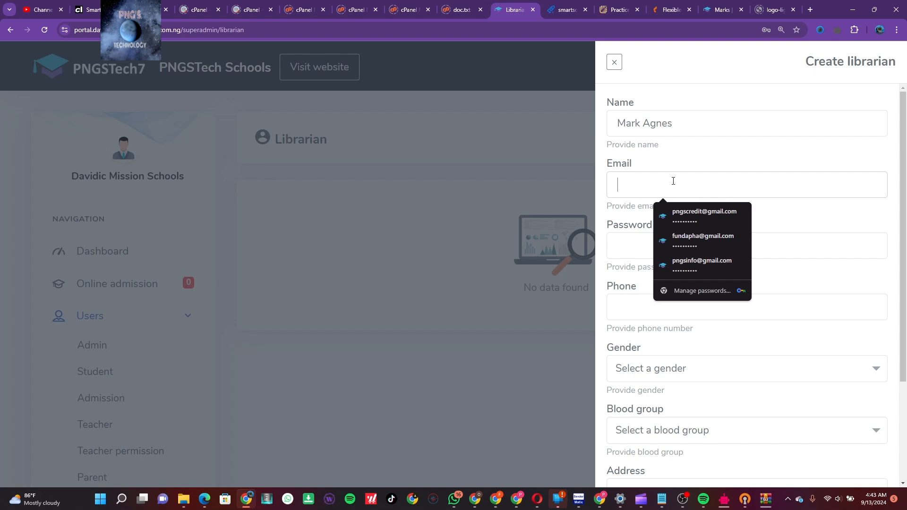
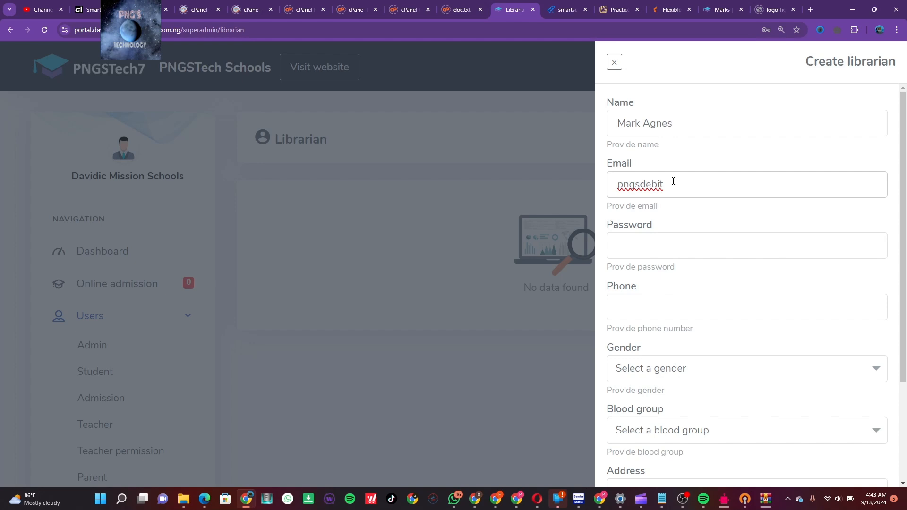
{"action": "left_click", "coordinate": [658, 250]}
{"action": "type", "text": "•••••"}
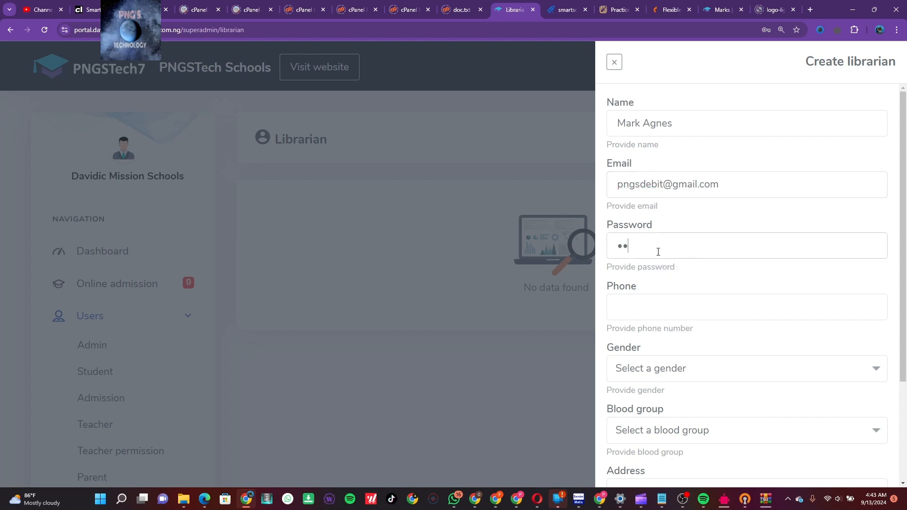
{"action": "type", "text": "•••••••••"}
{"action": "key", "text": "BackSpace"}
{"action": "key", "text": "BackSpace"}
{"action": "key", "text": "BackSpace"}
{"action": "key", "text": "BackSpace"}
{"action": "left_click", "coordinate": [646, 306]}
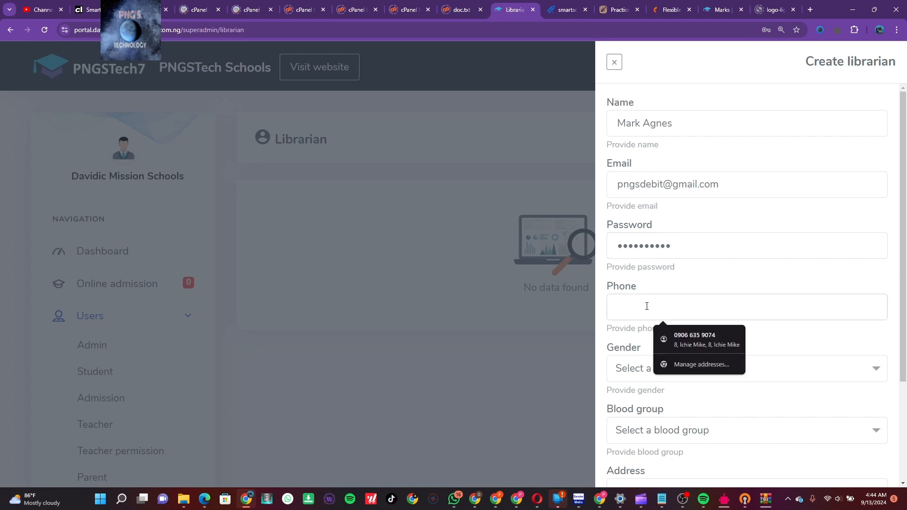
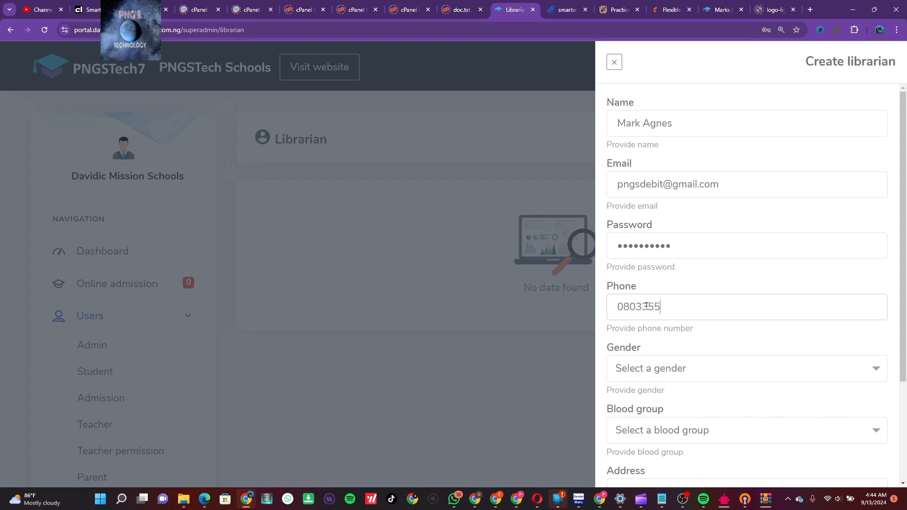
Set gender Female, blood group A+, the saved address suggestion, and submit the librarian
{"action": "left_click", "coordinate": [662, 370]}
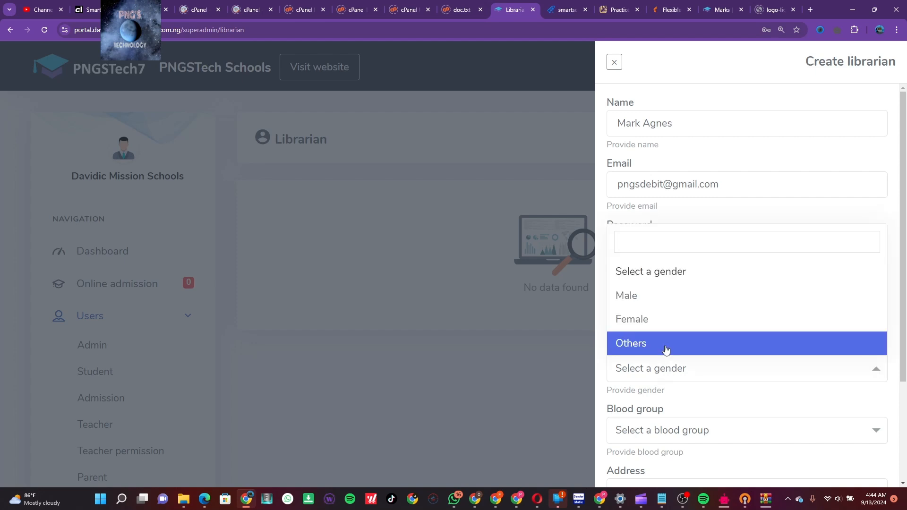
{"action": "left_click", "coordinate": [662, 320]}
{"action": "scroll", "coordinate": [735, 417], "scroll_direction": "down", "scroll_amount": 2}
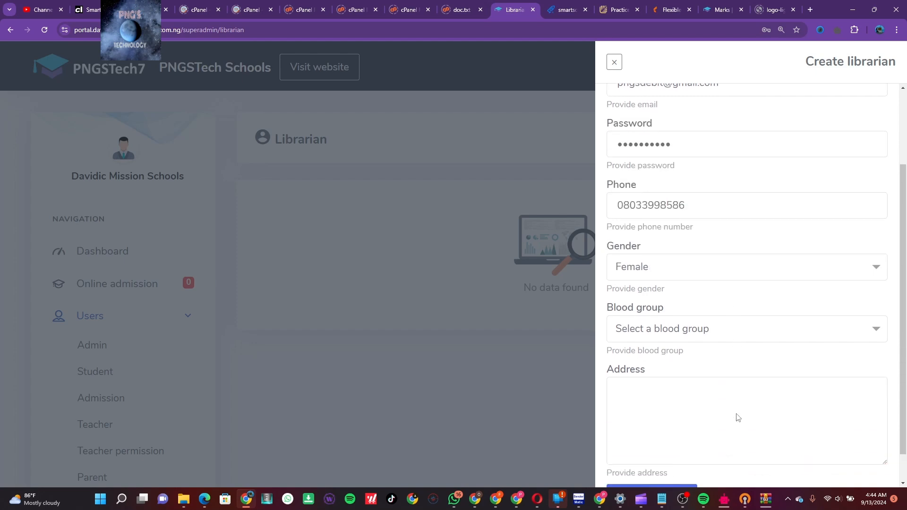
{"action": "left_click", "coordinate": [700, 328]}
{"action": "left_click", "coordinate": [660, 219]}
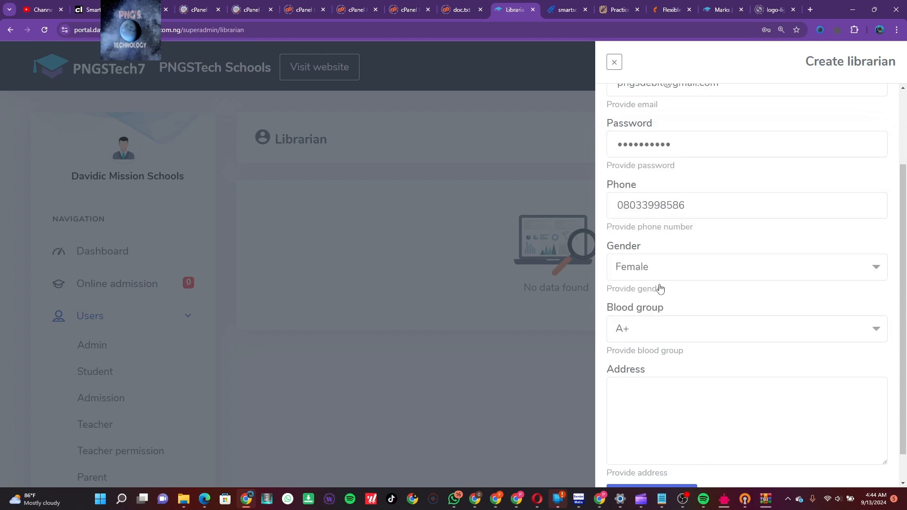
{"action": "left_click", "coordinate": [668, 384]}
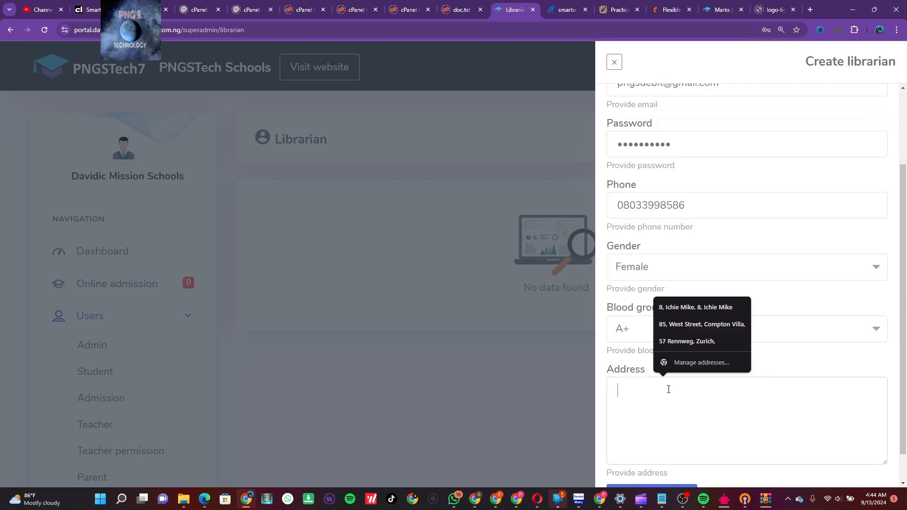
{"action": "left_click", "coordinate": [693, 325]}
{"action": "scroll", "coordinate": [734, 455], "scroll_direction": "down", "scroll_amount": 1}
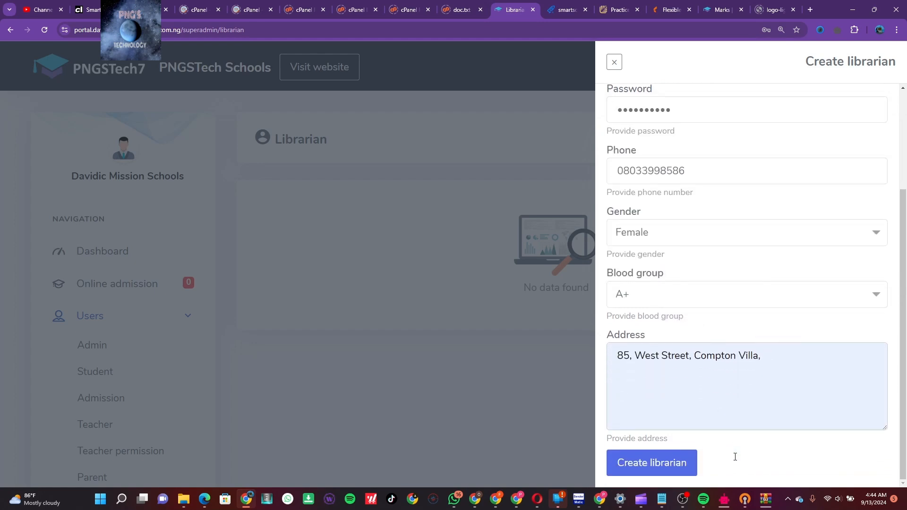
{"action": "left_click", "coordinate": [671, 466]}
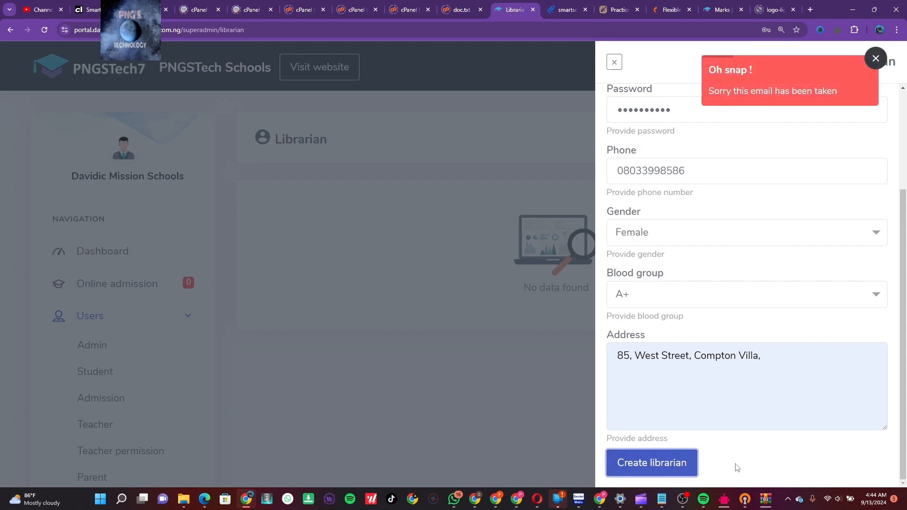
Edit the email address and resubmit; the form still reports the email is taken
{"action": "scroll", "coordinate": [754, 246], "scroll_direction": "up", "scroll_amount": 2}
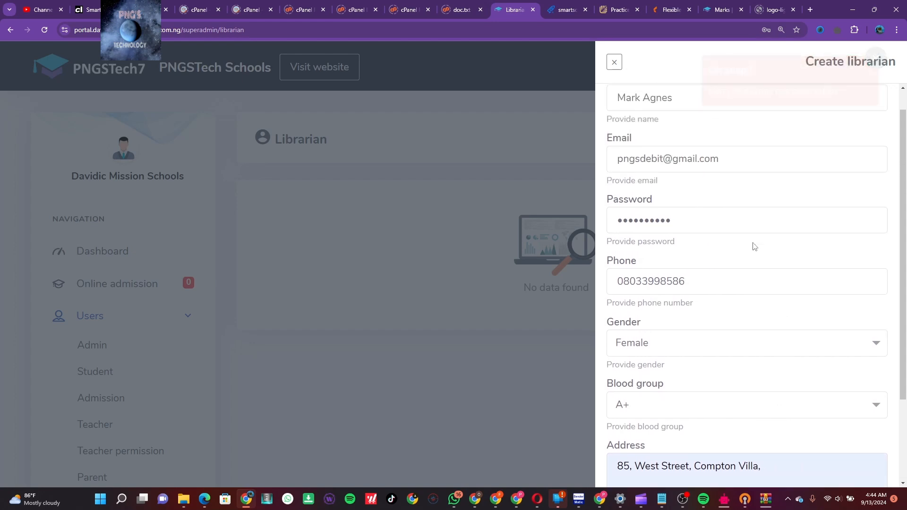
{"action": "scroll", "coordinate": [754, 246], "scroll_direction": "up", "scroll_amount": 1}
{"action": "left_click", "coordinate": [663, 184]}
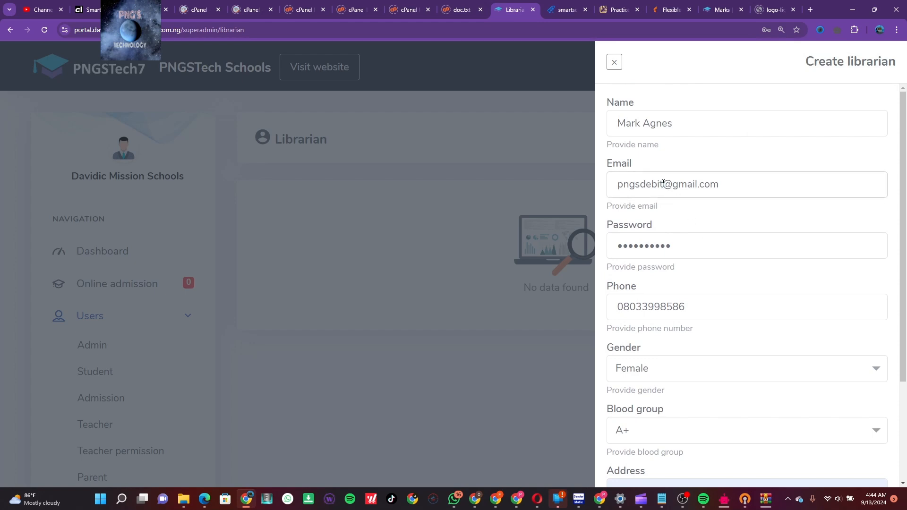
{"action": "key", "text": "BackSpace"}
{"action": "key", "text": "BackSpace"}
{"action": "key", "text": "BackSpace"}
{"action": "key", "text": "BackSpace"}
{"action": "key", "text": "BackSpace"}
{"action": "type", "text": "red"}
{"action": "scroll", "coordinate": [717, 233], "scroll_direction": "down", "scroll_amount": 3}
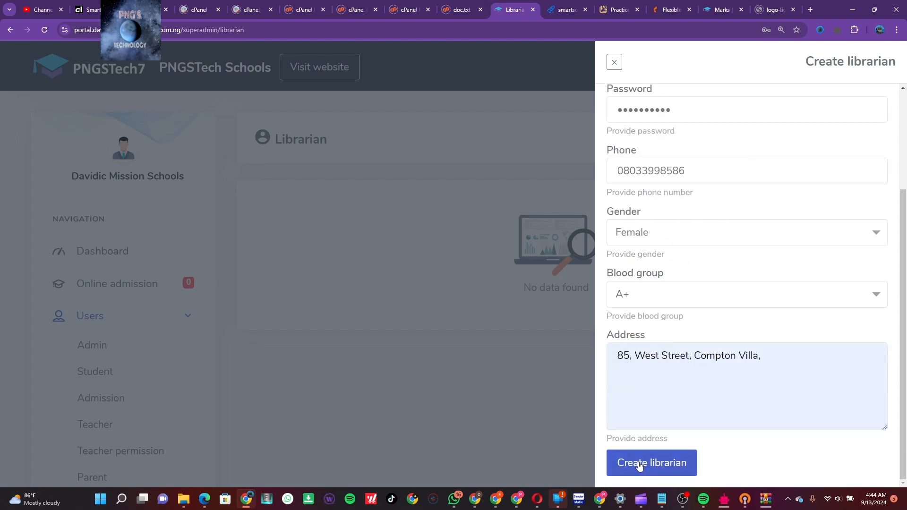
{"action": "left_click", "coordinate": [638, 465]}
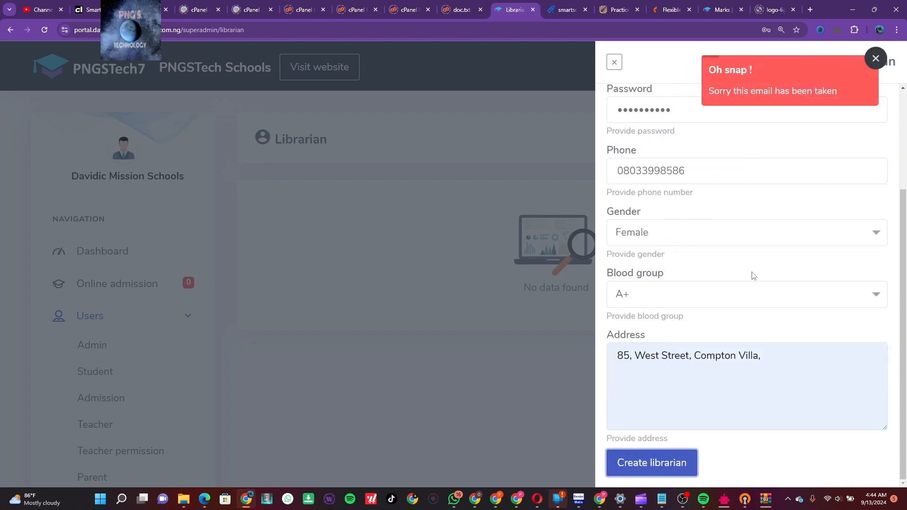
{"action": "scroll", "coordinate": [753, 275], "scroll_direction": "up", "scroll_amount": 3}
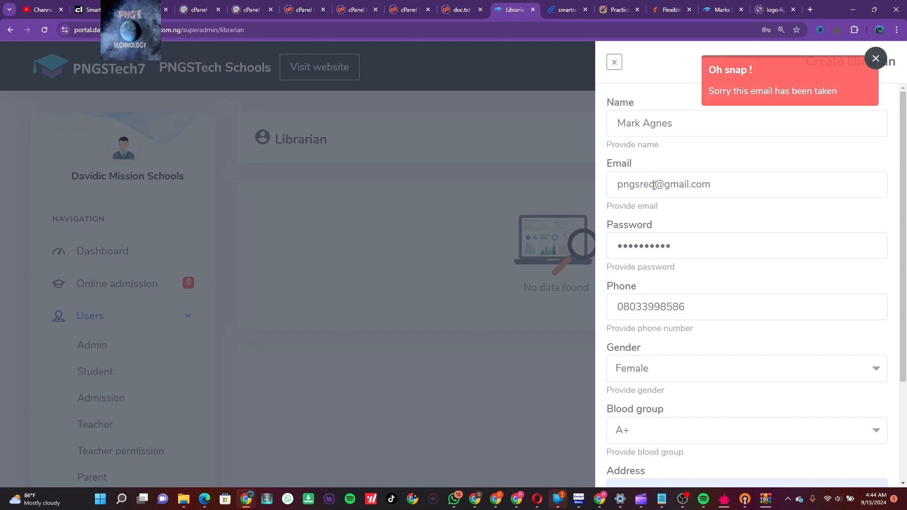
Change the email to an unused address, create the librarian, and save the login in Chrome
{"action": "left_click", "coordinate": [655, 184]}
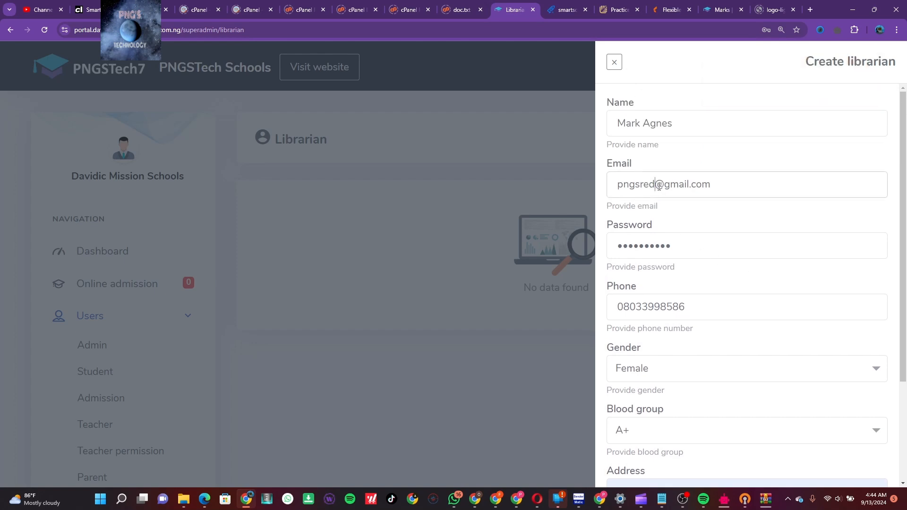
{"action": "key", "text": "BackSpace"}
{"action": "key", "text": "BackSpace"}
{"action": "key", "text": "BackSpace"}
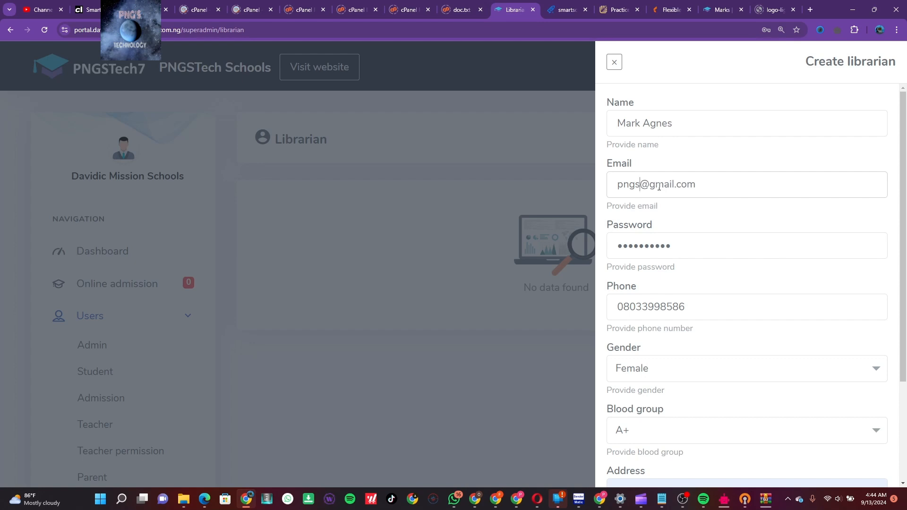
{"action": "type", "text": "connect"}
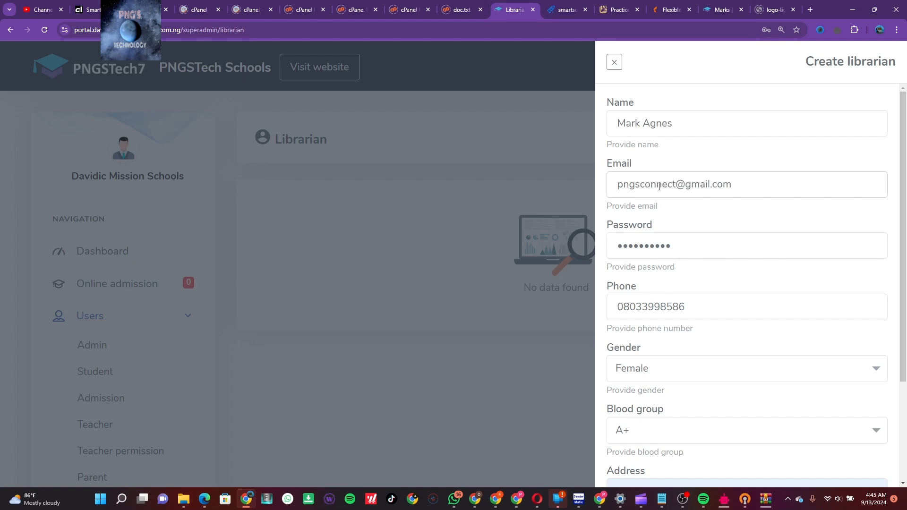
{"action": "scroll", "coordinate": [771, 274], "scroll_direction": "down", "scroll_amount": 3}
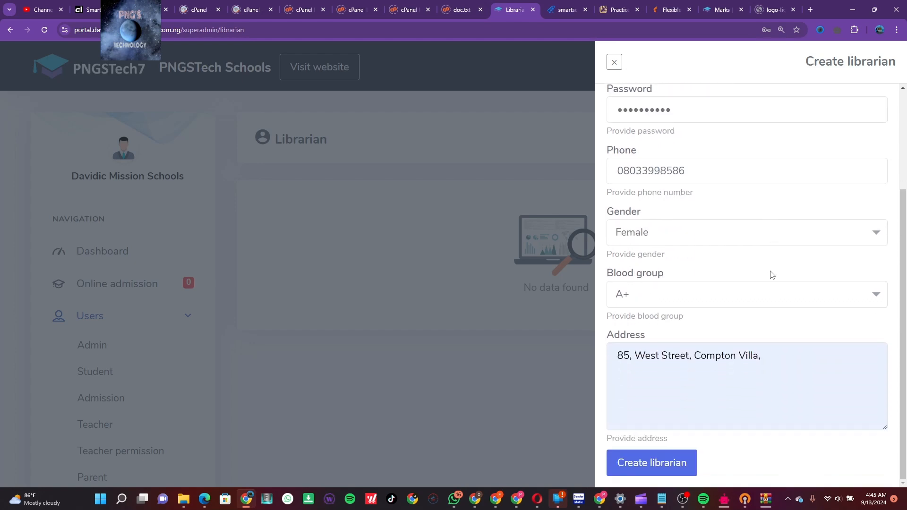
{"action": "left_click", "coordinate": [651, 474]}
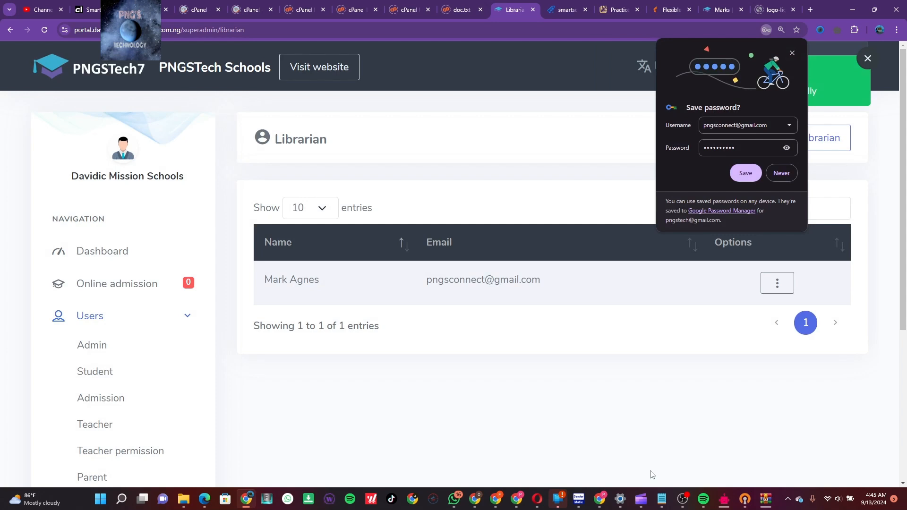
{"action": "left_click", "coordinate": [745, 174]}
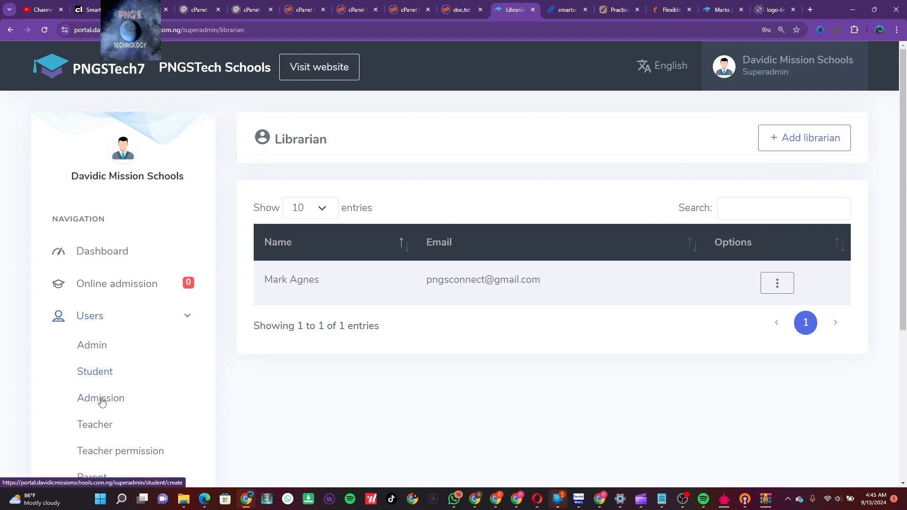
{"action": "scroll", "coordinate": [101, 401], "scroll_direction": "down", "scroll_amount": 2}
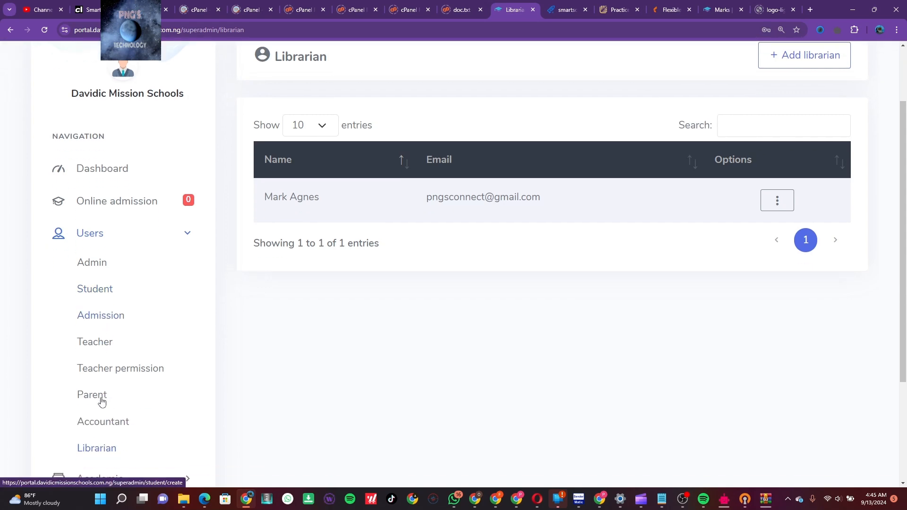
Open the Admin list, glance at the Create admin form's school options, and close it unsaved
{"action": "left_click", "coordinate": [89, 261]}
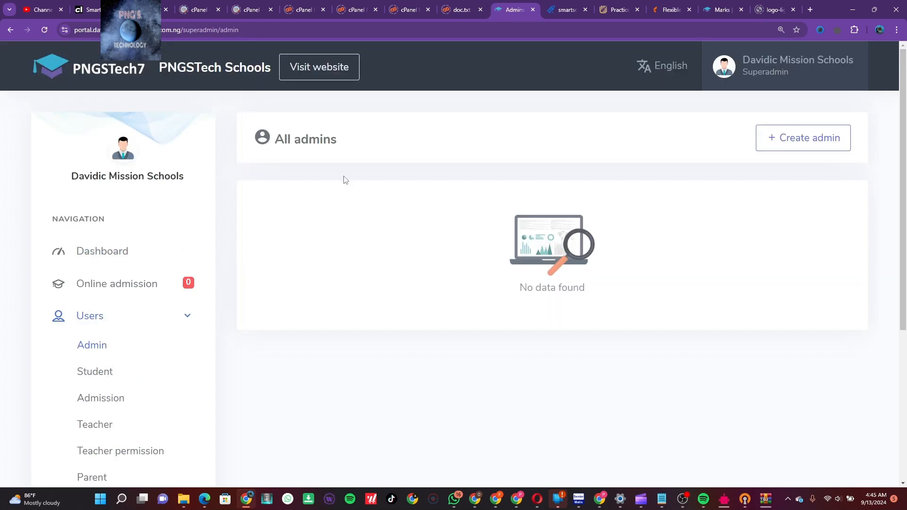
{"action": "left_click", "coordinate": [820, 133]}
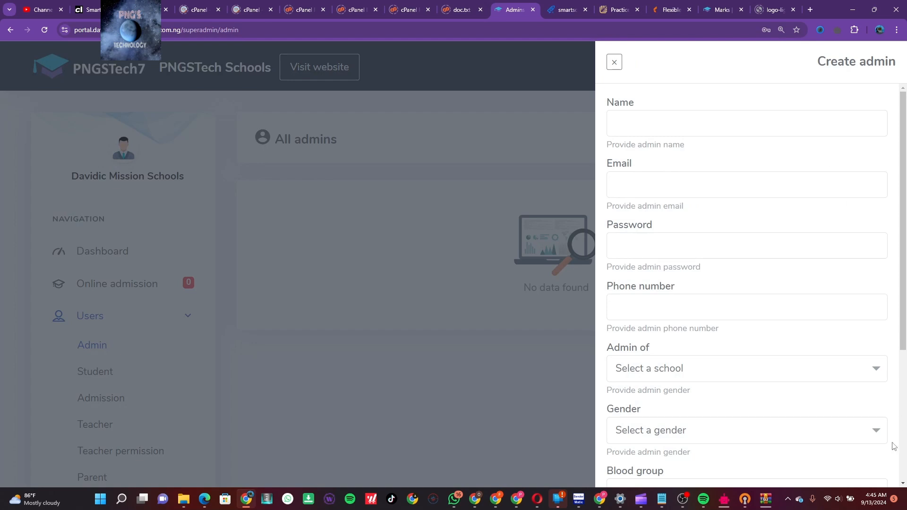
{"action": "left_click", "coordinate": [854, 376]}
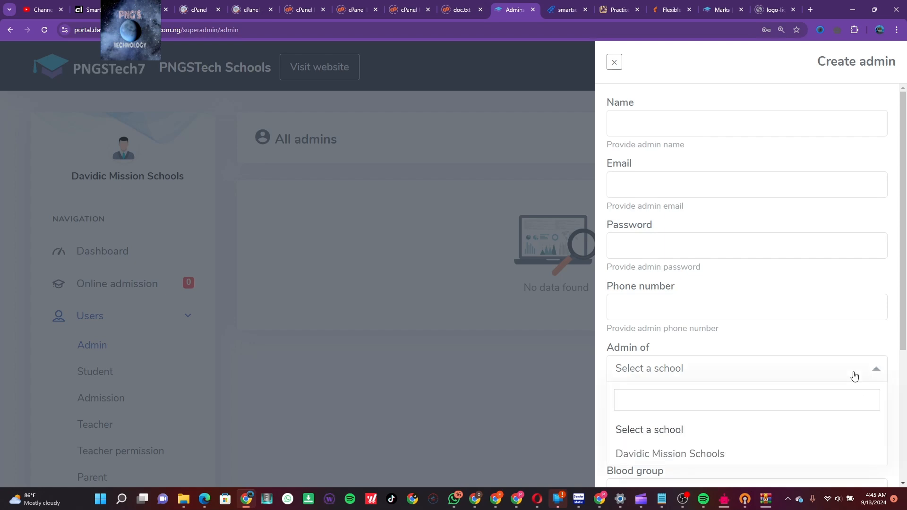
{"action": "left_click", "coordinate": [854, 375]}
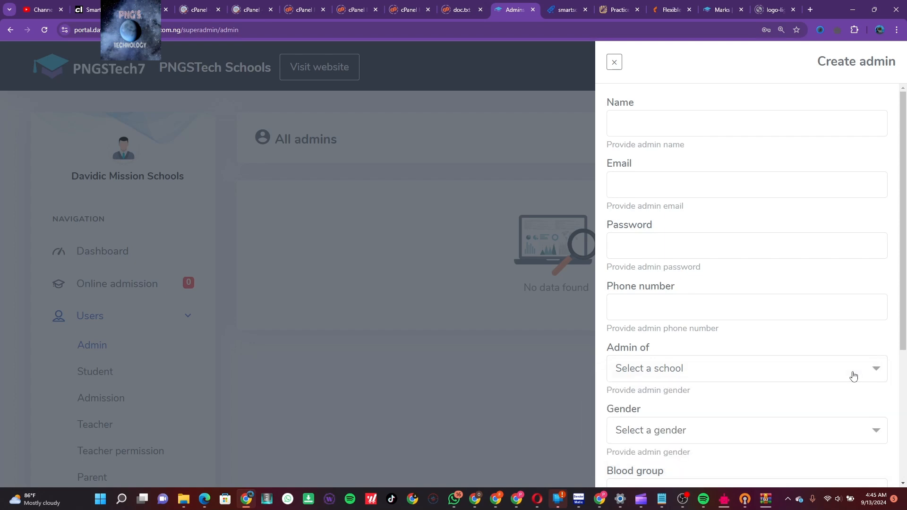
{"action": "left_click", "coordinate": [524, 341]}
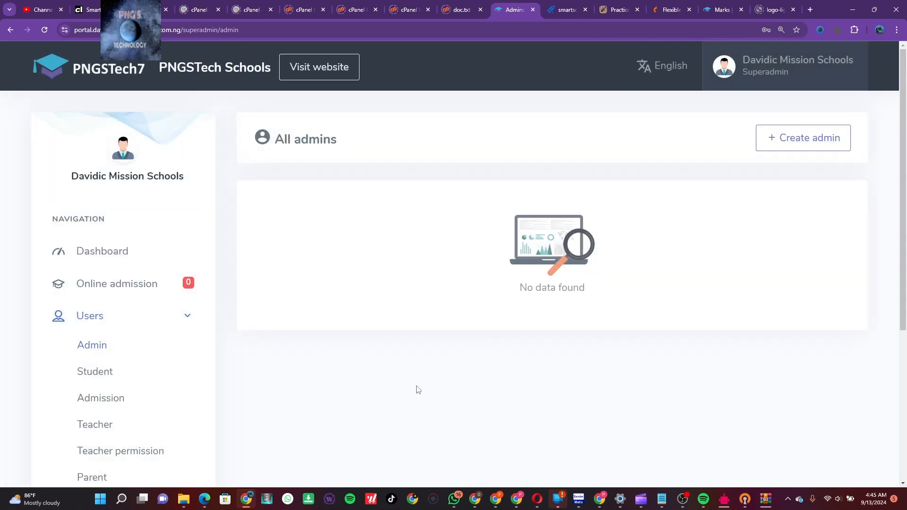
{"action": "scroll", "coordinate": [168, 384], "scroll_direction": "down", "scroll_amount": 3}
Expand Settings and open School settings, showing name and phone filled and address empty
{"action": "scroll", "coordinate": [168, 384], "scroll_direction": "down", "scroll_amount": 3}
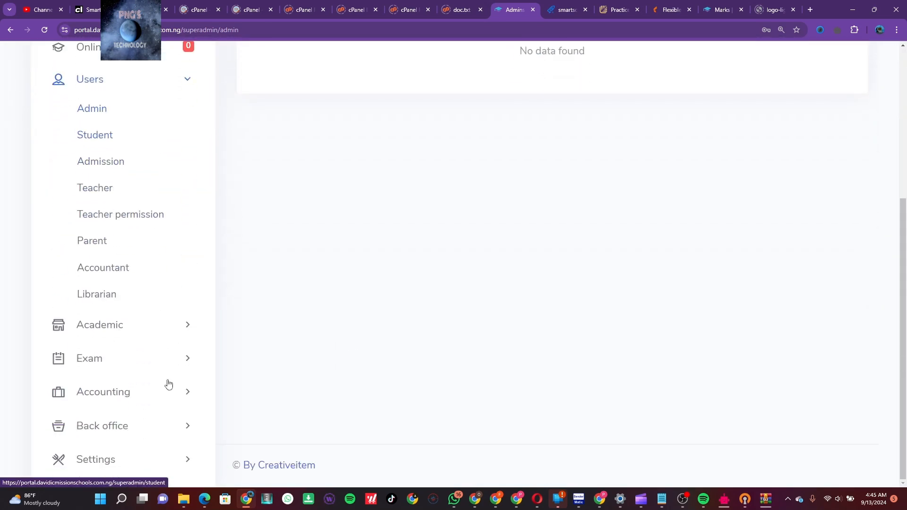
{"action": "left_click", "coordinate": [188, 467]}
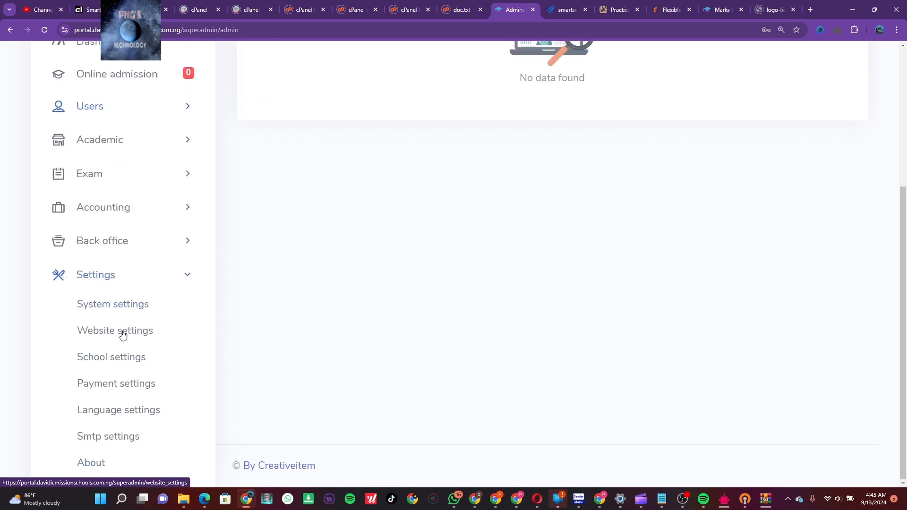
{"action": "left_click", "coordinate": [126, 359]}
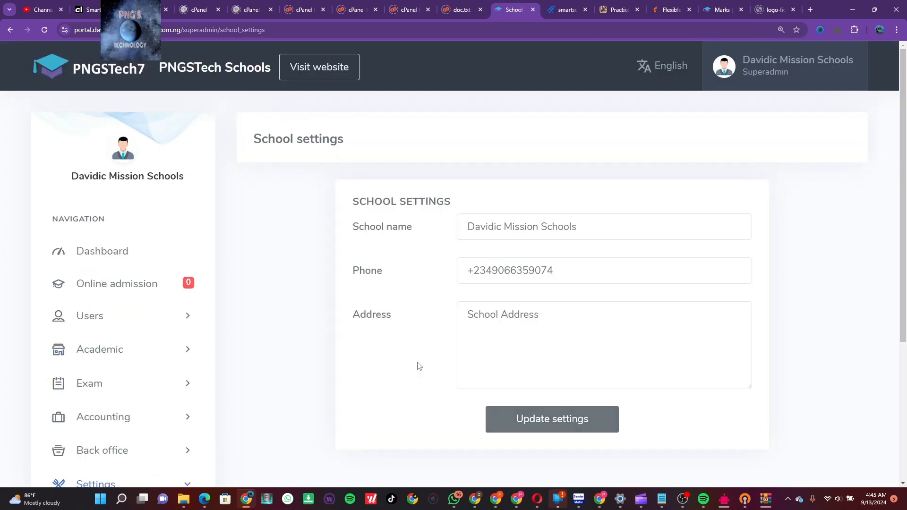
{"action": "scroll", "coordinate": [418, 366], "scroll_direction": "down", "scroll_amount": 2}
{"action": "scroll", "coordinate": [417, 366], "scroll_direction": "up", "scroll_amount": 2}
{"action": "scroll", "coordinate": [417, 366], "scroll_direction": "down", "scroll_amount": 3}
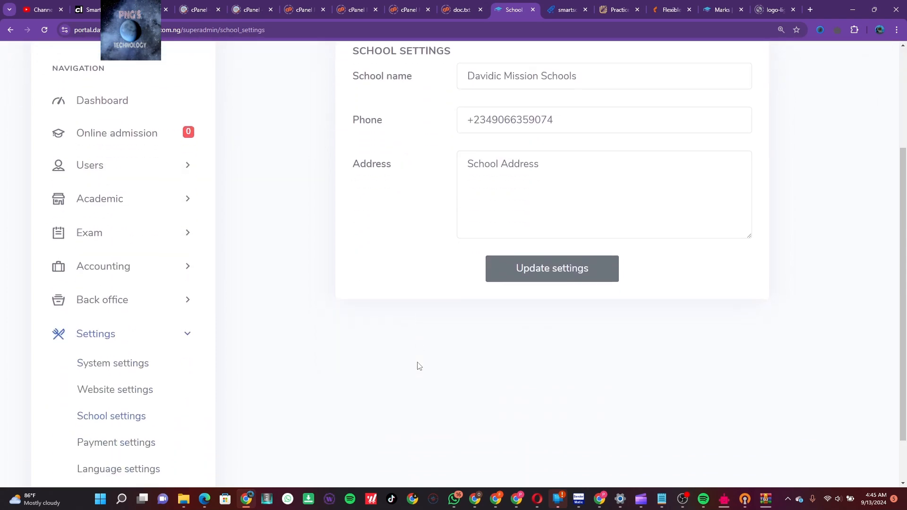
{"action": "scroll", "coordinate": [417, 366], "scroll_direction": "down", "scroll_amount": 1}
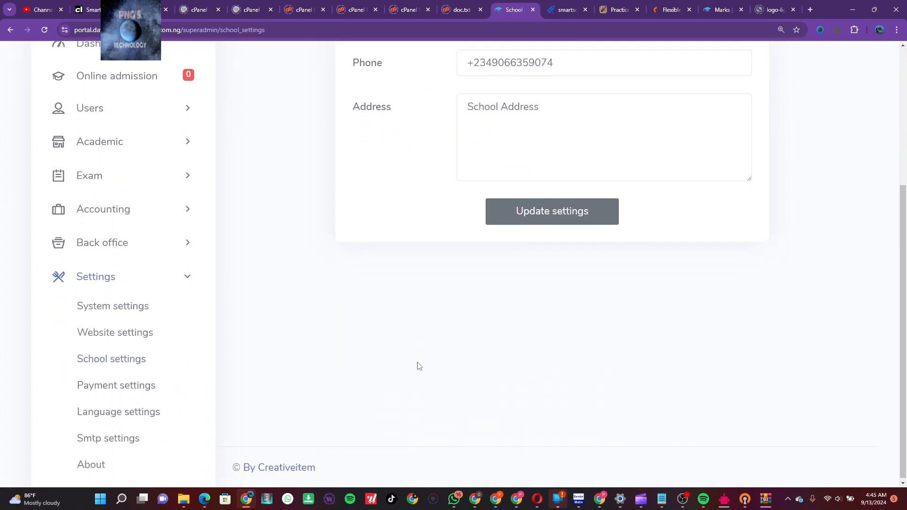
Open Website settings and review the PNGSTech School title, social links and homepage note
{"action": "left_click", "coordinate": [133, 340]}
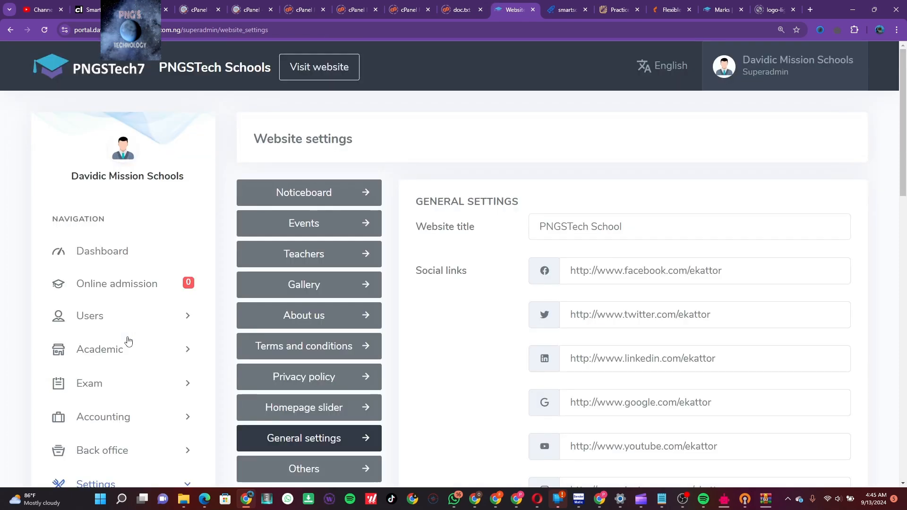
{"action": "scroll", "coordinate": [624, 341], "scroll_direction": "down", "scroll_amount": 1}
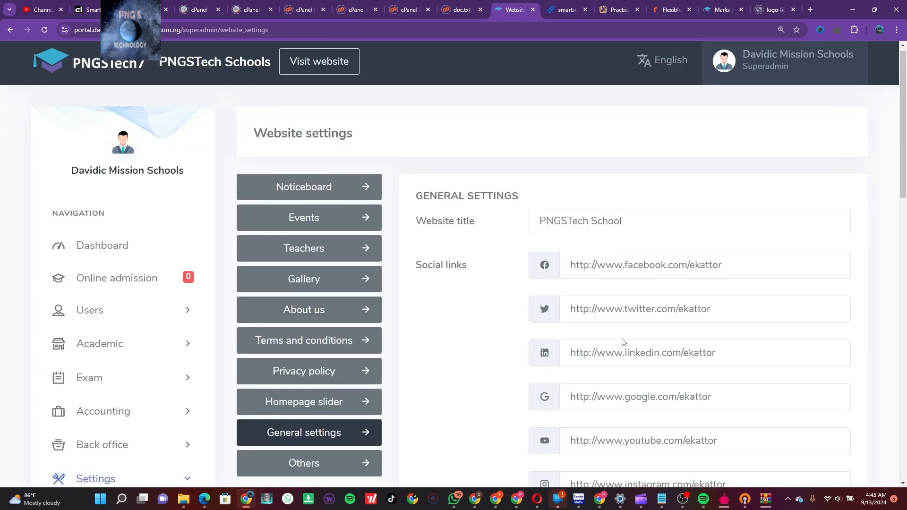
{"action": "scroll", "coordinate": [622, 342], "scroll_direction": "down", "scroll_amount": 10}
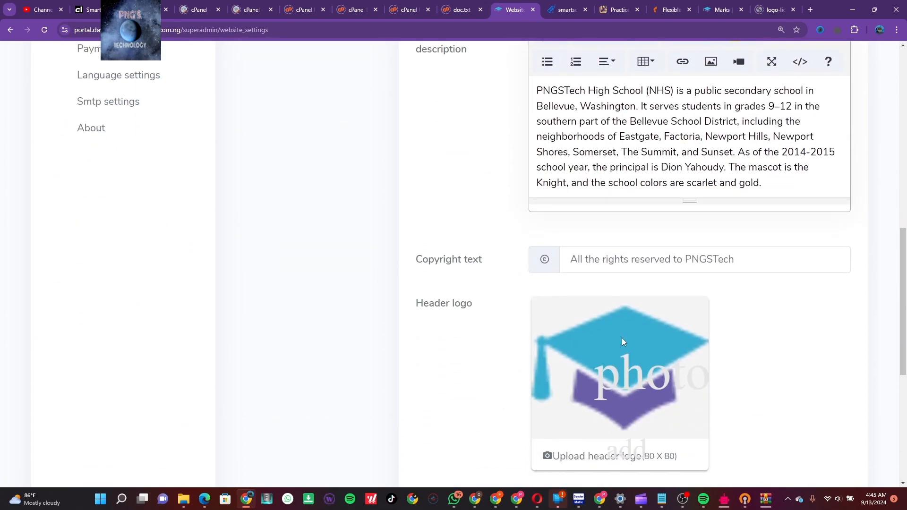
{"action": "scroll", "coordinate": [621, 338], "scroll_direction": "down", "scroll_amount": 6}
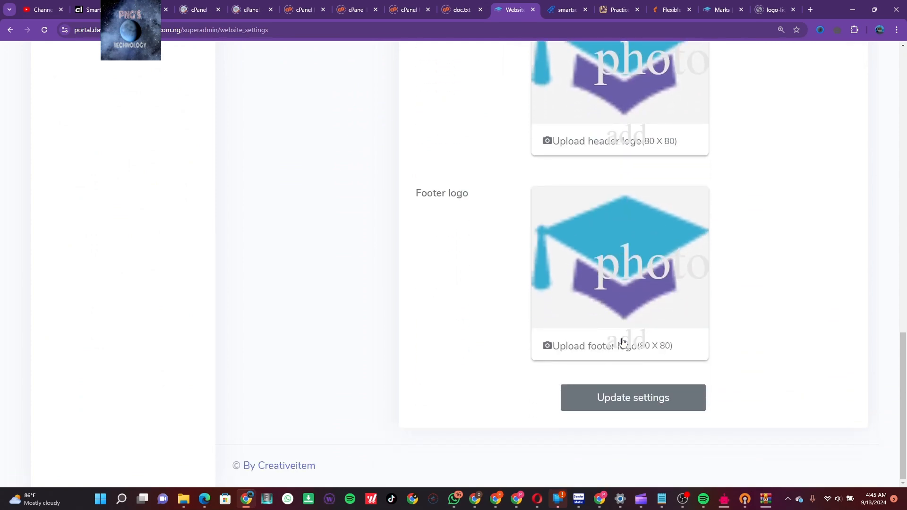
{"action": "scroll", "coordinate": [623, 342], "scroll_direction": "up", "scroll_amount": 13}
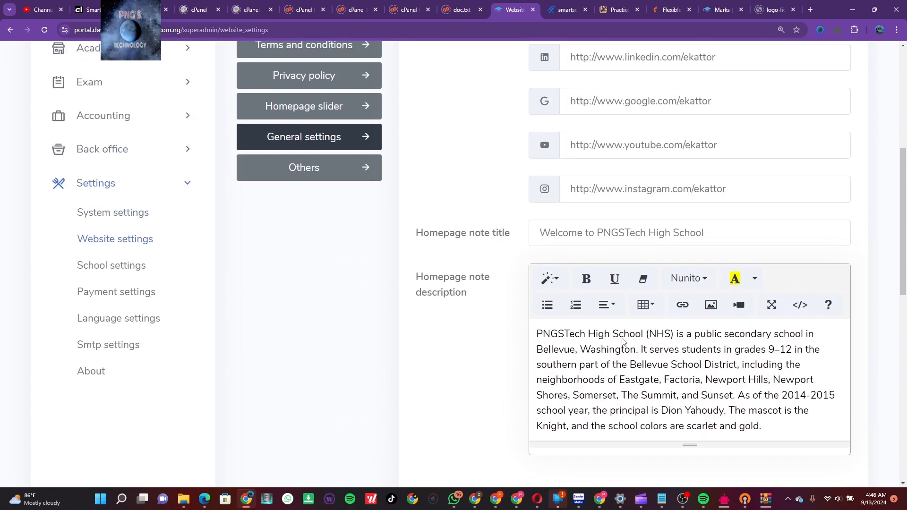
{"action": "scroll", "coordinate": [622, 341], "scroll_direction": "up", "scroll_amount": 5}
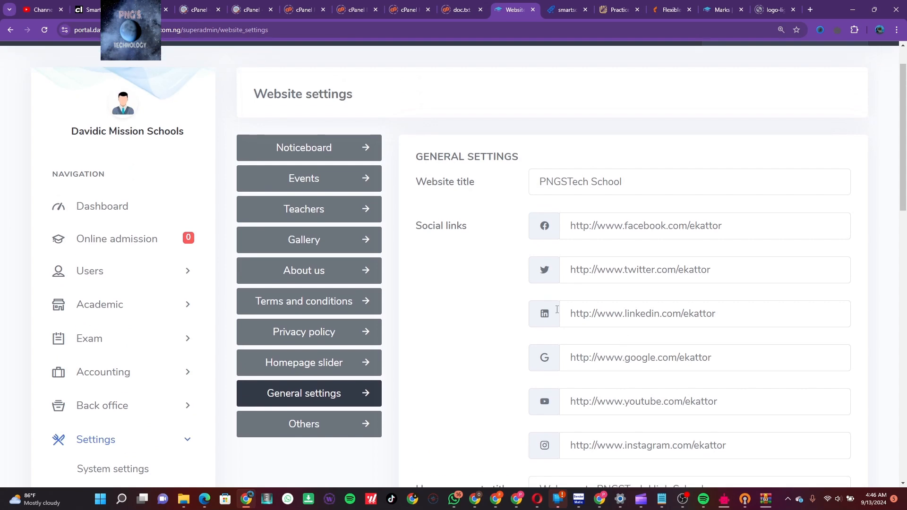
Open Homepage slider and review its three slider titles, quote descriptions and images
{"action": "left_click", "coordinate": [343, 367]}
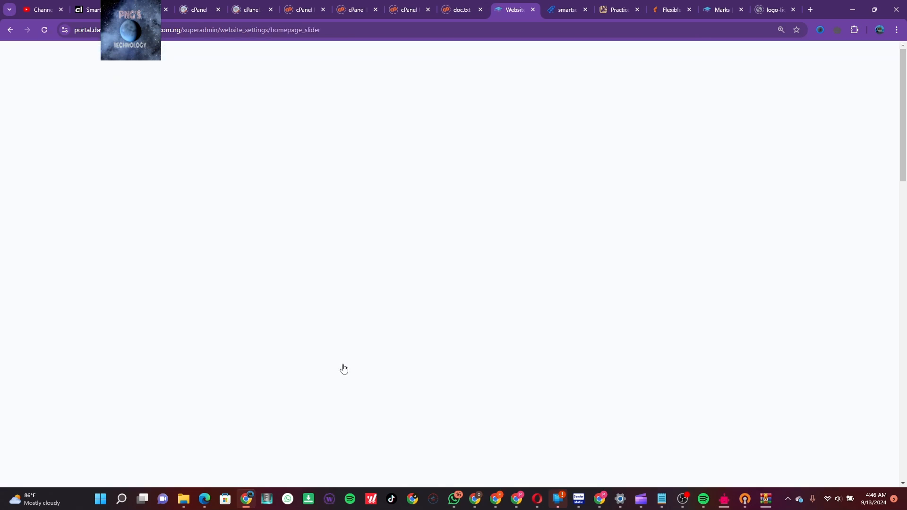
{"action": "scroll", "coordinate": [703, 414], "scroll_direction": "down", "scroll_amount": 6}
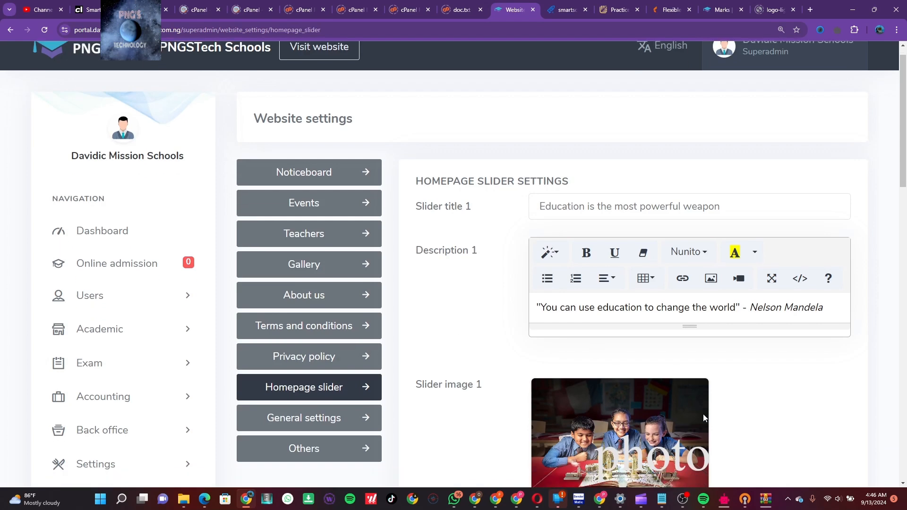
{"action": "scroll", "coordinate": [703, 414], "scroll_direction": "down", "scroll_amount": 6}
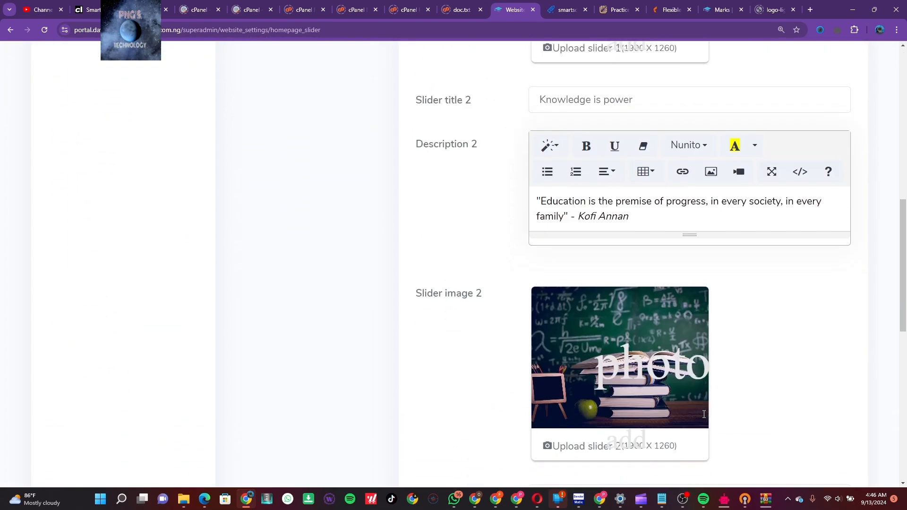
{"action": "scroll", "coordinate": [703, 418], "scroll_direction": "down", "scroll_amount": 5}
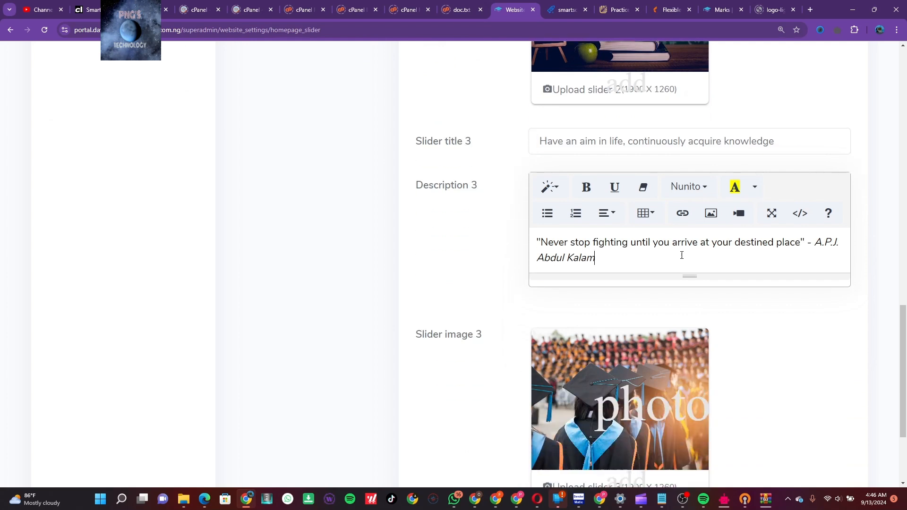
{"action": "scroll", "coordinate": [731, 339], "scroll_direction": "down", "scroll_amount": 3}
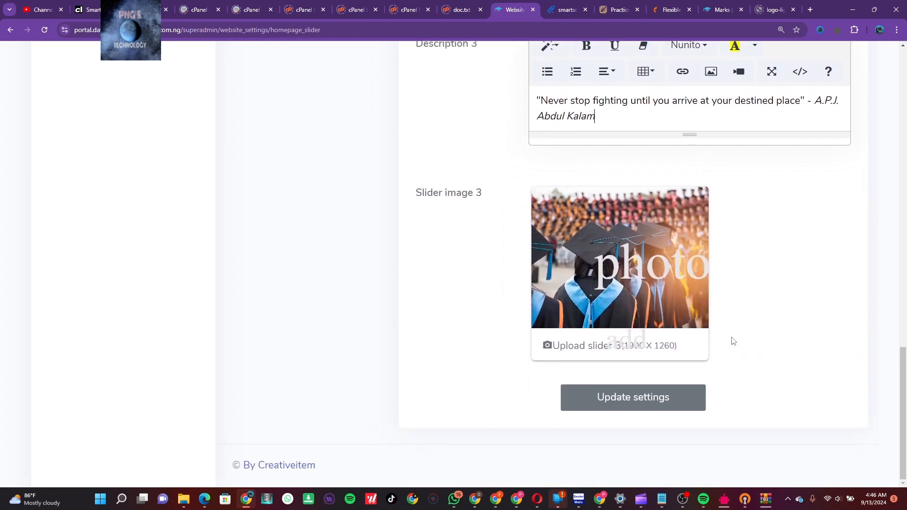
{"action": "scroll", "coordinate": [733, 340], "scroll_direction": "up", "scroll_amount": 16}
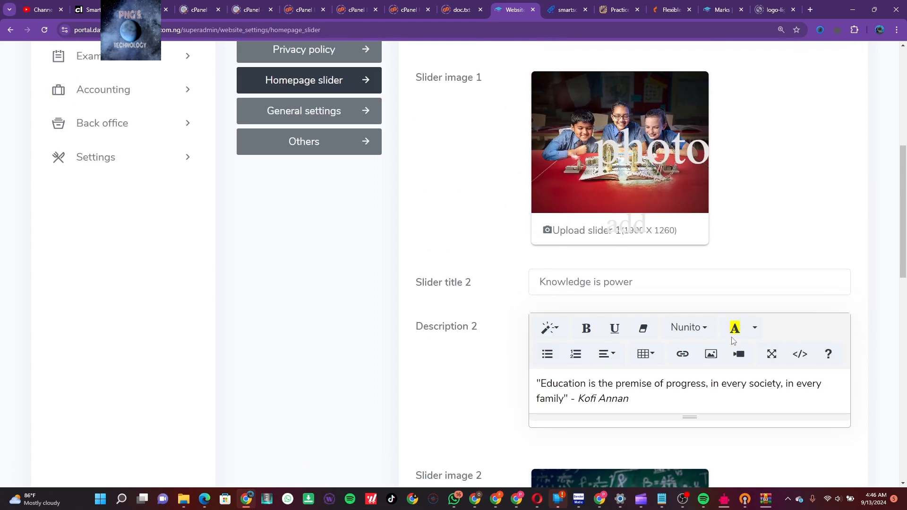
{"action": "scroll", "coordinate": [732, 340], "scroll_direction": "up", "scroll_amount": 3}
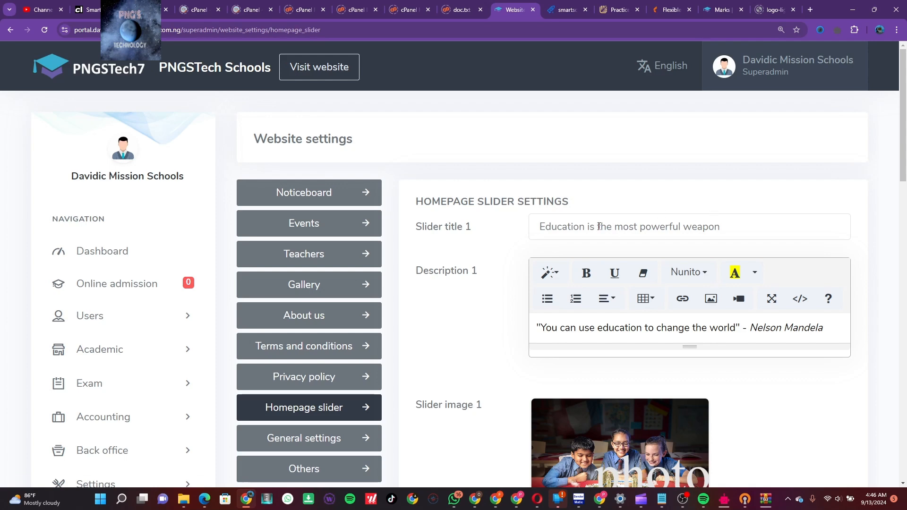
Open the Noticeboard calendar showing September 2024 with no notices
{"action": "left_click", "coordinate": [342, 196]}
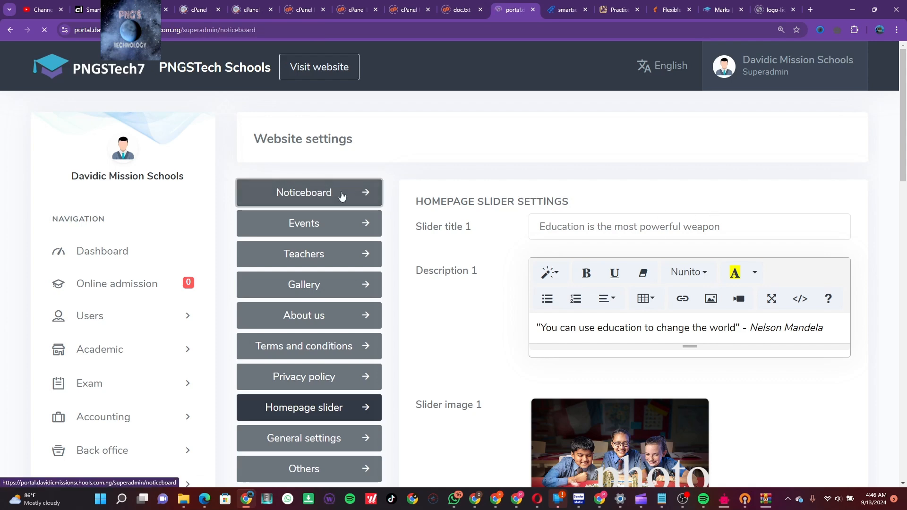
{"action": "scroll", "coordinate": [549, 330], "scroll_direction": "down", "scroll_amount": 1}
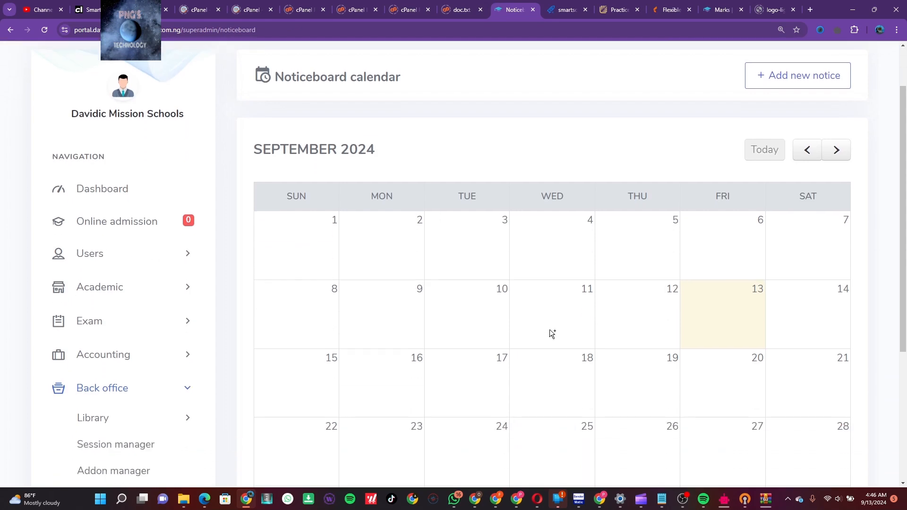
{"action": "scroll", "coordinate": [549, 330], "scroll_direction": "down", "scroll_amount": 1}
{"action": "scroll", "coordinate": [549, 330], "scroll_direction": "up", "scroll_amount": 2}
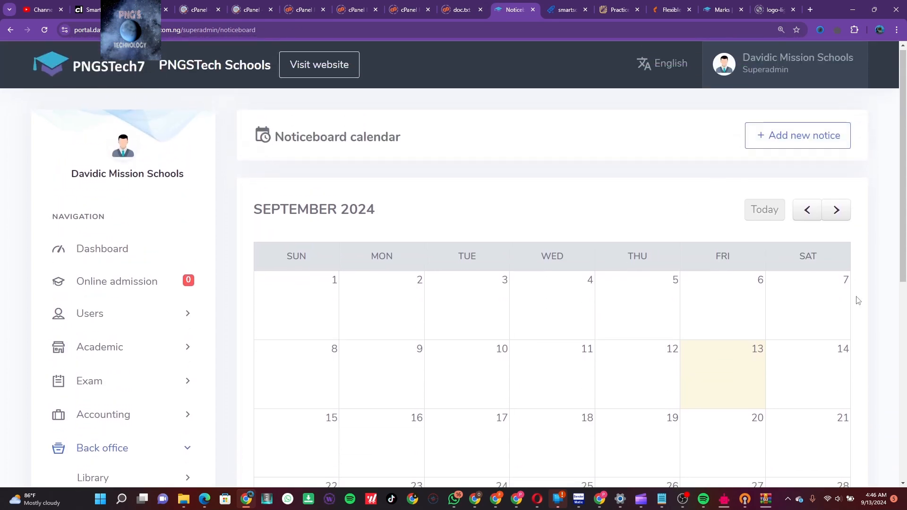
{"action": "scroll", "coordinate": [855, 299], "scroll_direction": "down", "scroll_amount": 5}
{"action": "scroll", "coordinate": [856, 299], "scroll_direction": "up", "scroll_amount": 5}
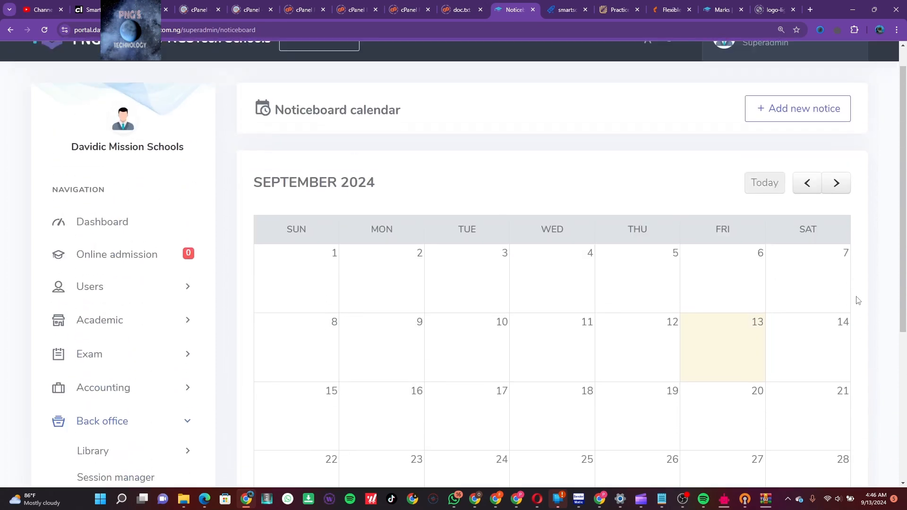
Start a new notice titled 'Career Day' dated 16 September 2024
{"action": "left_click", "coordinate": [807, 143]}
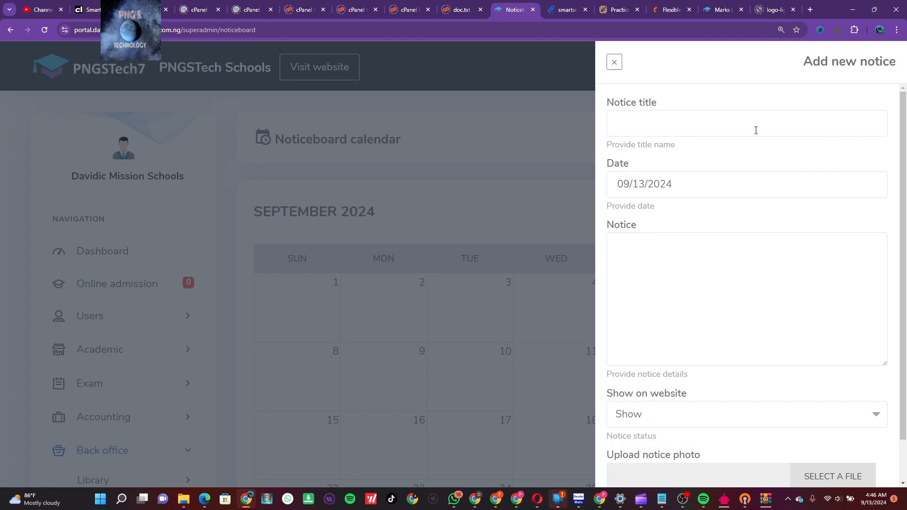
{"action": "type", "text": "Career Day"}
{"action": "left_click", "coordinate": [645, 183]}
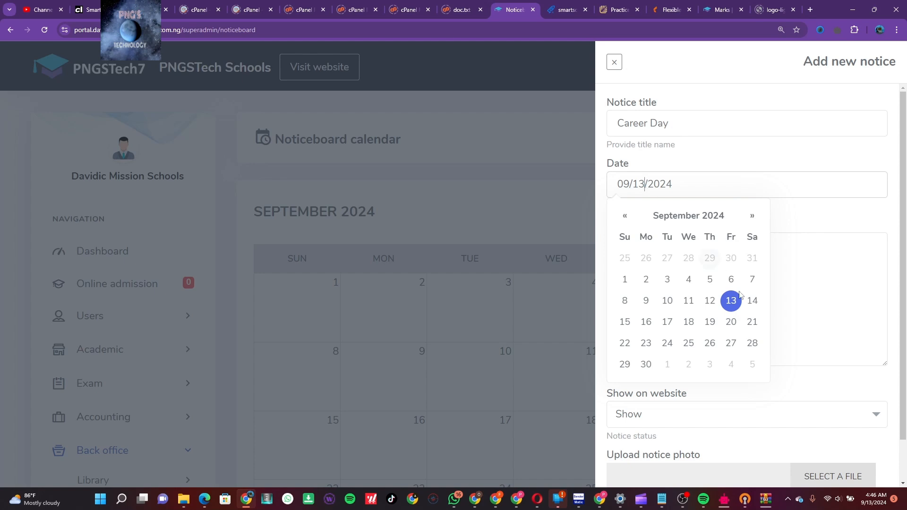
{"action": "left_click", "coordinate": [649, 322]}
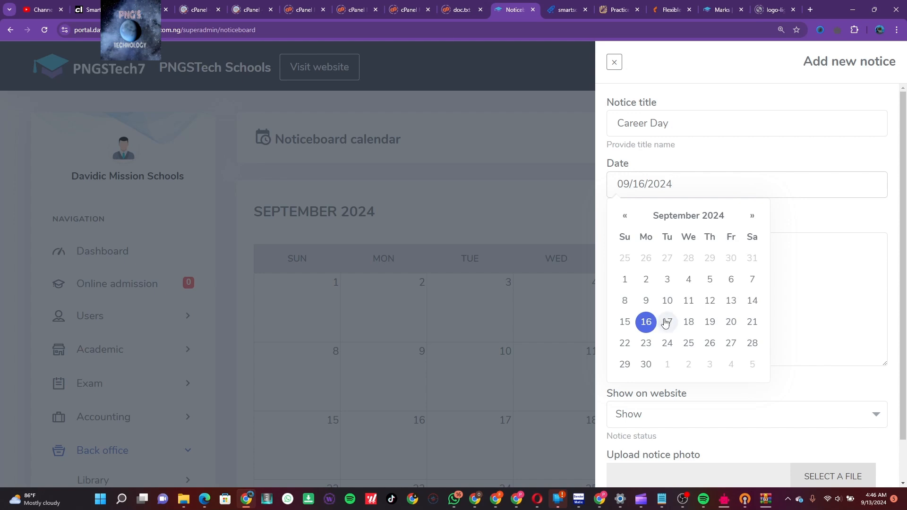
{"action": "left_click", "coordinate": [666, 322]}
{"action": "left_click", "coordinate": [648, 322]}
Write the notice: 'on the career day each and every pupils and students are to be dressed in career costume.'
{"action": "left_click", "coordinate": [795, 228]}
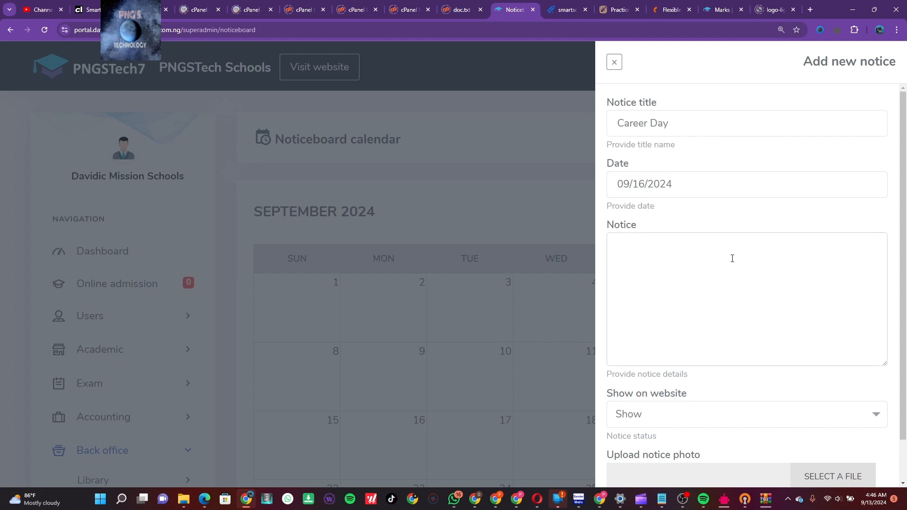
{"action": "left_click", "coordinate": [697, 116]}
{"action": "triple_click", "coordinate": [698, 117]}
{"action": "key", "text": "ctrl+c"}
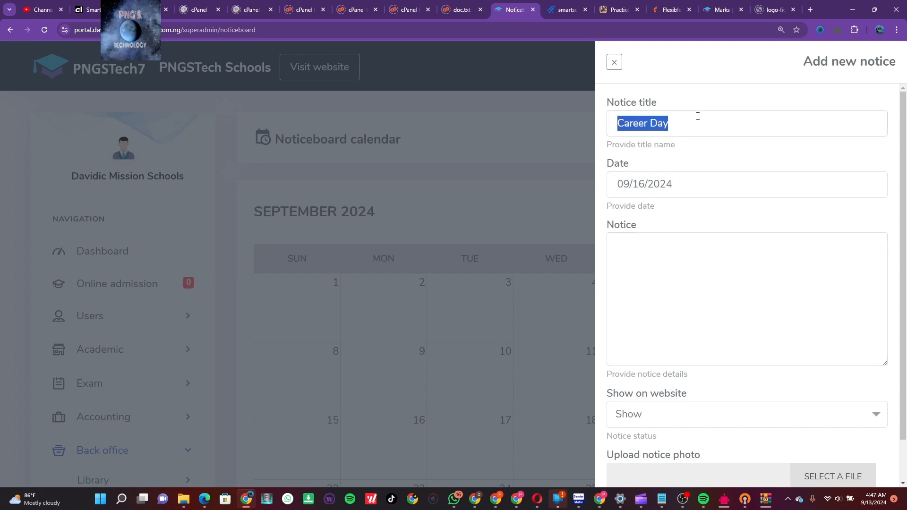
{"action": "left_click", "coordinate": [685, 242]}
{"action": "key", "text": "ctrl+v"}
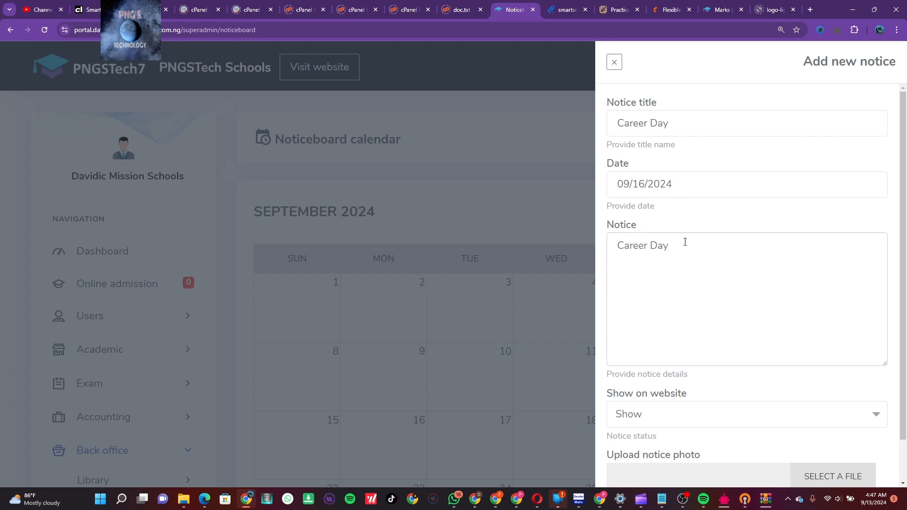
{"action": "type", "text": "*"}
{"action": "key", "text": "Home"}
{"action": "type", "text": "* "}
{"action": "type", "text": "on the "}
{"action": "type", "text": "career "}
{"action": "type", "text": "day"}
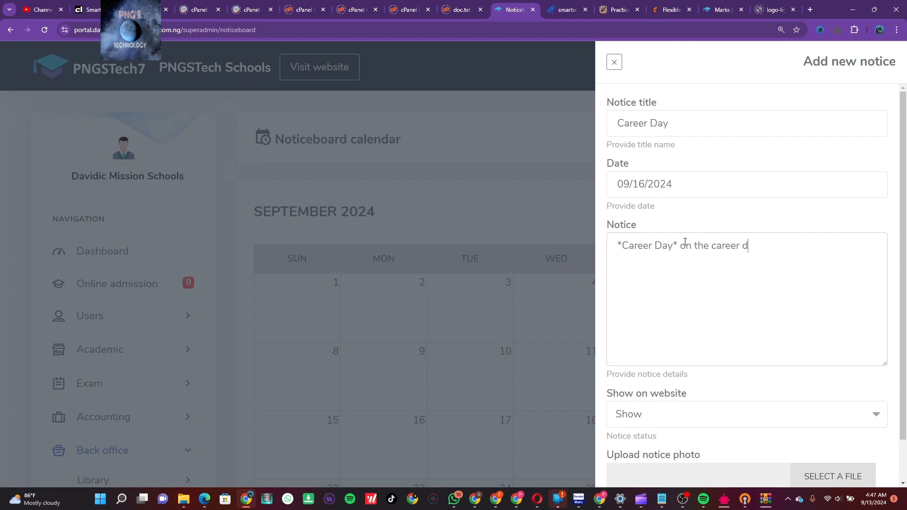
{"action": "type", "text": " all"}
{"action": "key", "text": "BackSpace"}
{"action": "key", "text": "BackSpace"}
{"action": "key", "text": "BackSpace"}
{"action": "type", "text": "each and every pupils "}
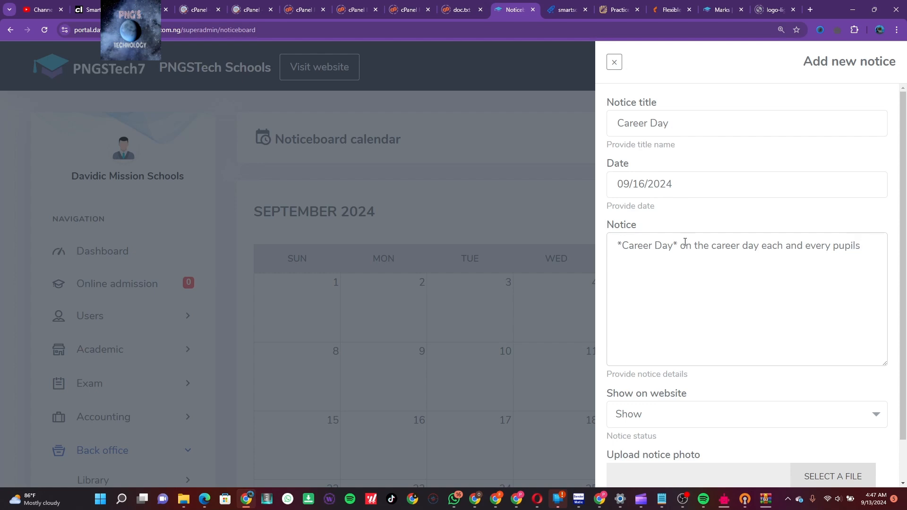
{"action": "type", "text": "and students are to be dr"}
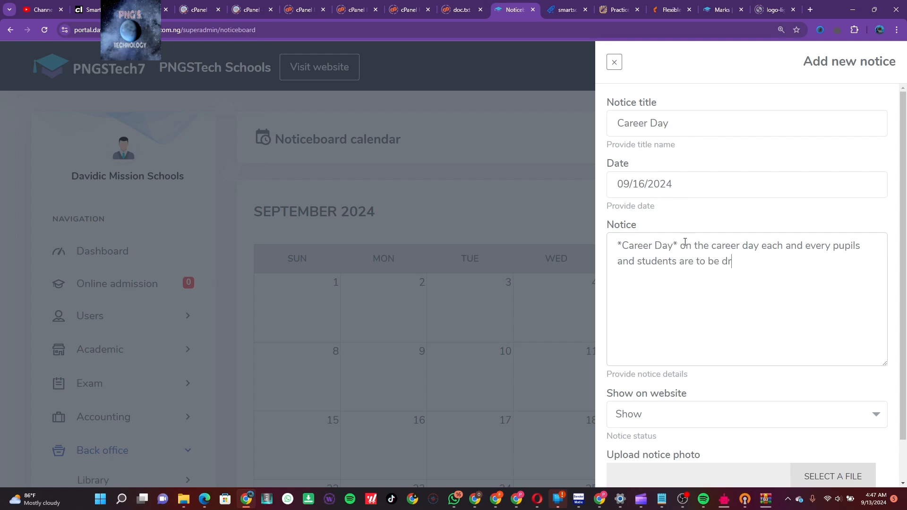
{"action": "type", "text": "essed in"}
{"action": "type", "text": "career costume "}
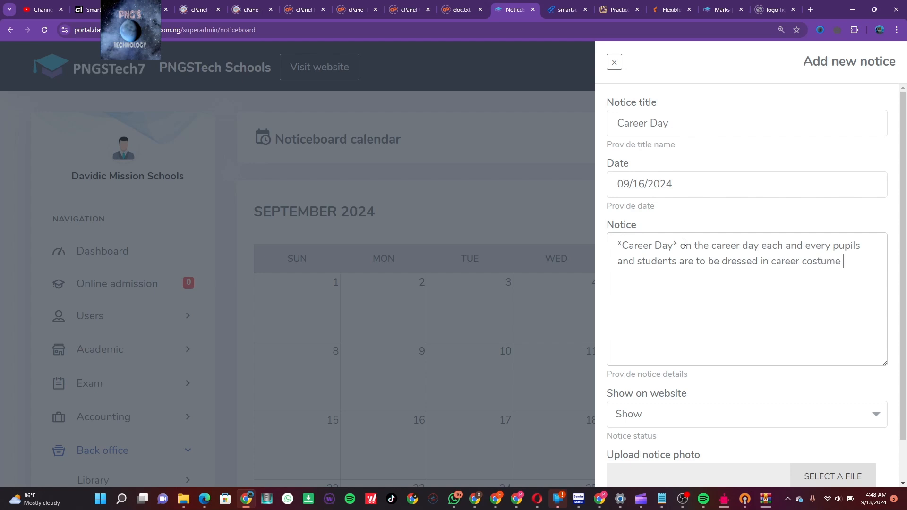
{"action": "type", "text": "."}
Open the photo file picker for the notice, then cancel without choosing a file
{"action": "scroll", "coordinate": [743, 344], "scroll_direction": "down", "scroll_amount": 1}
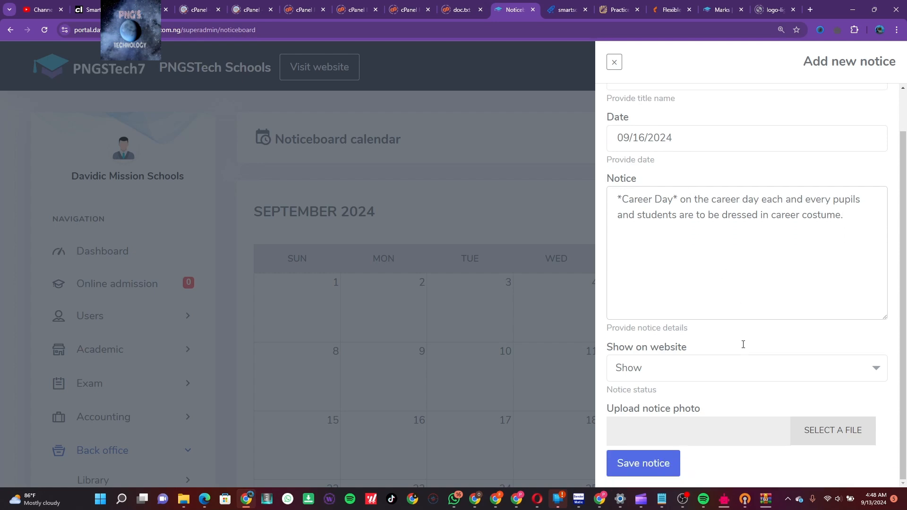
{"action": "left_click", "coordinate": [798, 431]}
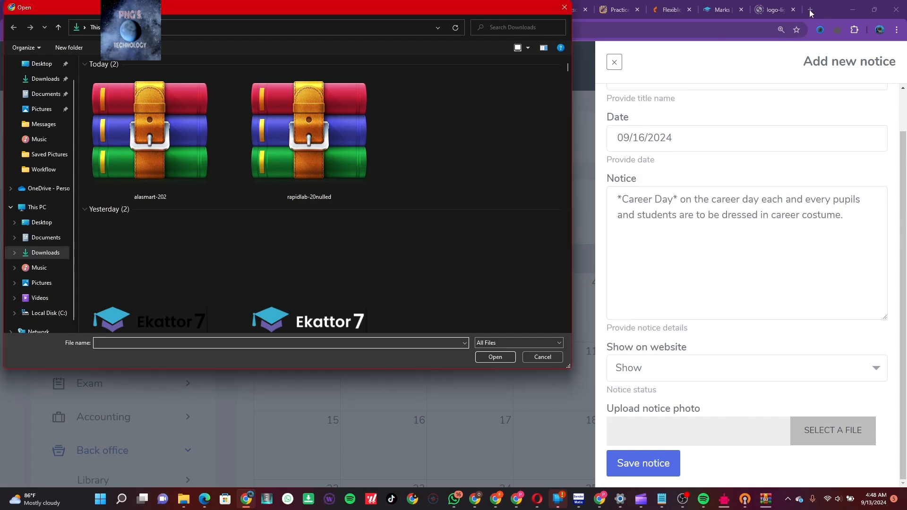
{"action": "left_click", "coordinate": [553, 358]}
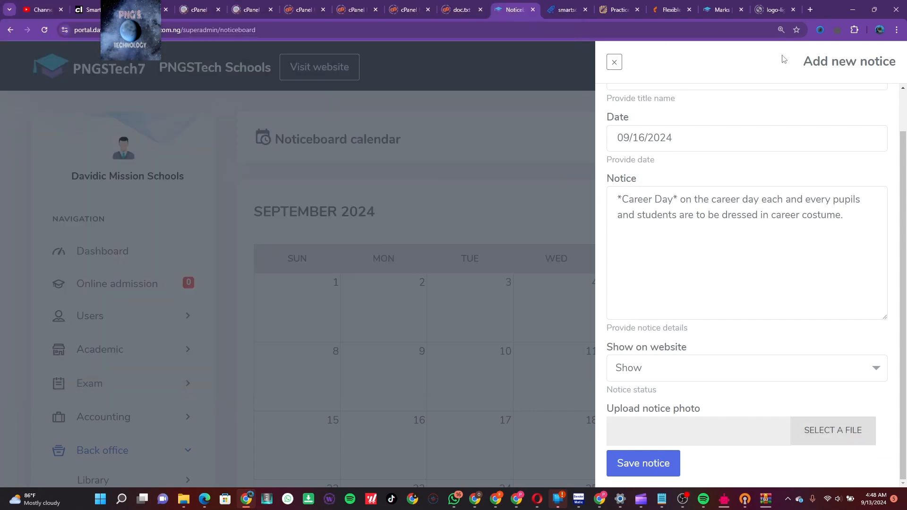
Search Google for 'school career day images' from the logo-light tab
{"action": "left_click", "coordinate": [772, 9]}
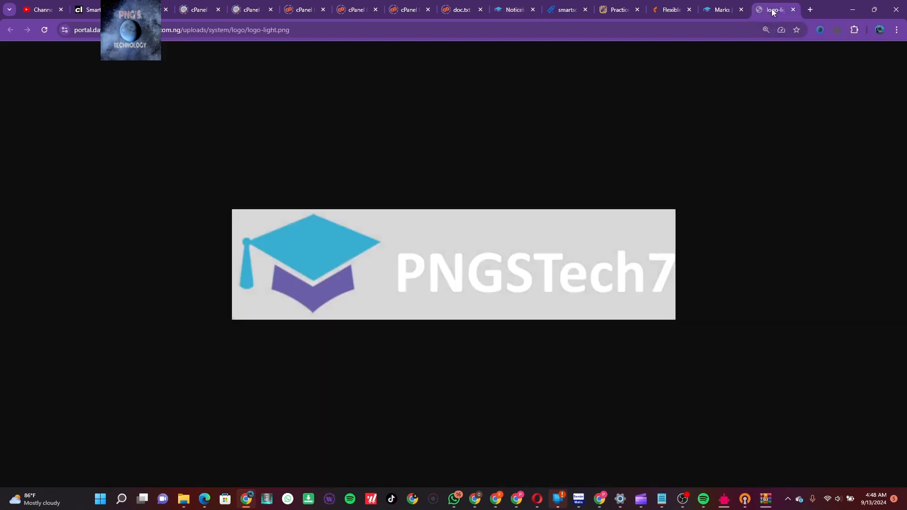
{"action": "left_click", "coordinate": [640, 28]}
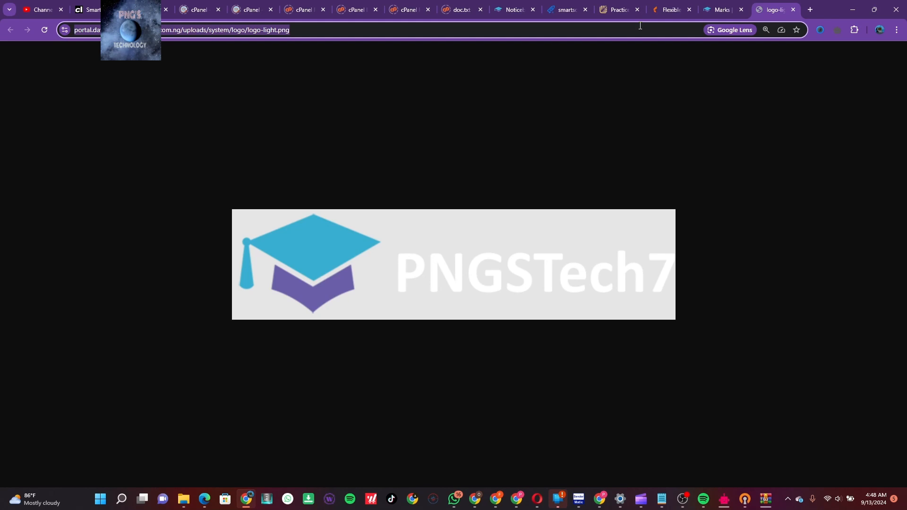
{"action": "type", "text": "careers"}
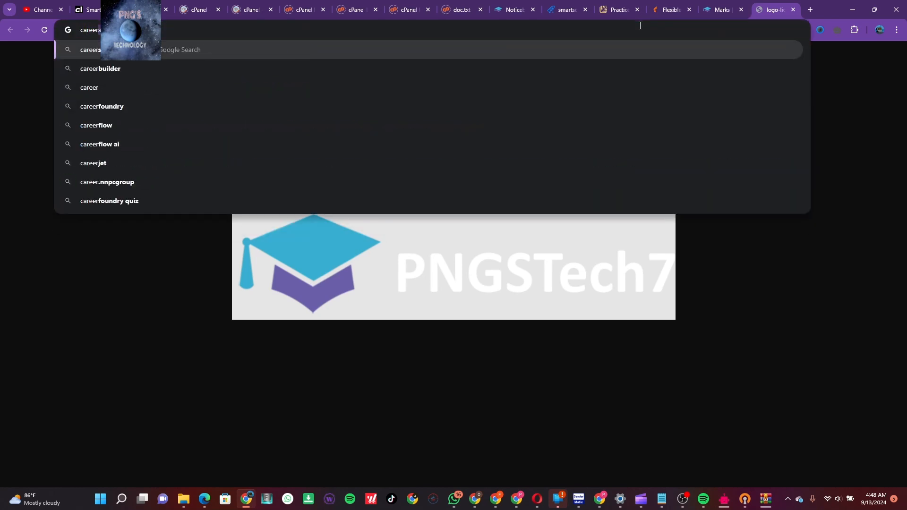
{"action": "key", "text": "BackSpace"}
{"action": "type", "text": "day"}
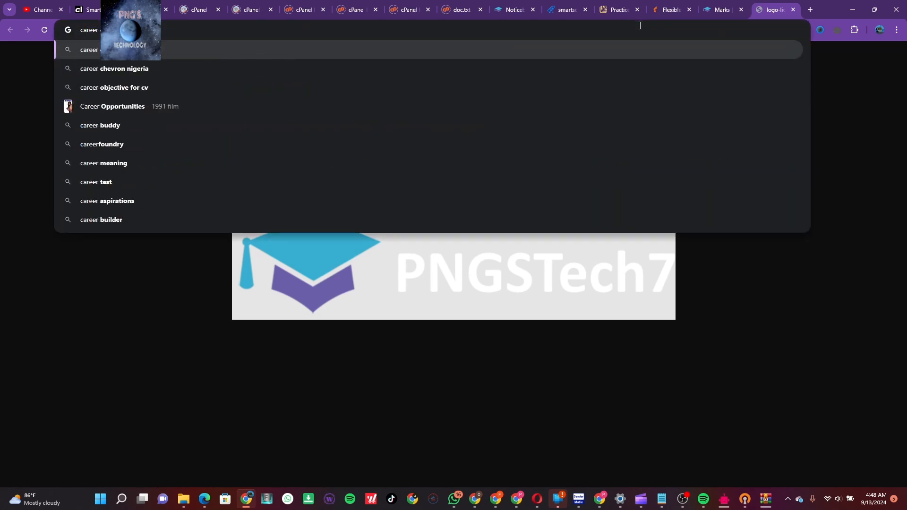
{"action": "type", "text": " images"}
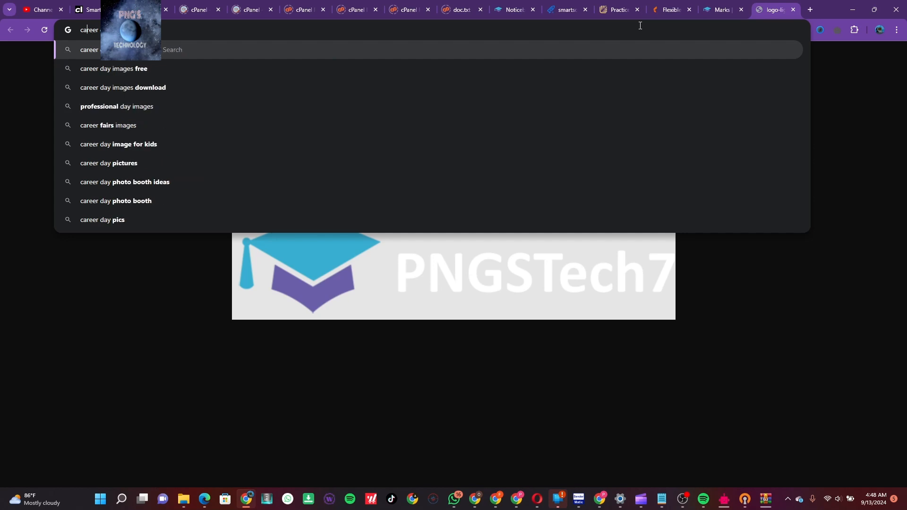
{"action": "type", "text": "school"}
{"action": "key", "text": "Return"}
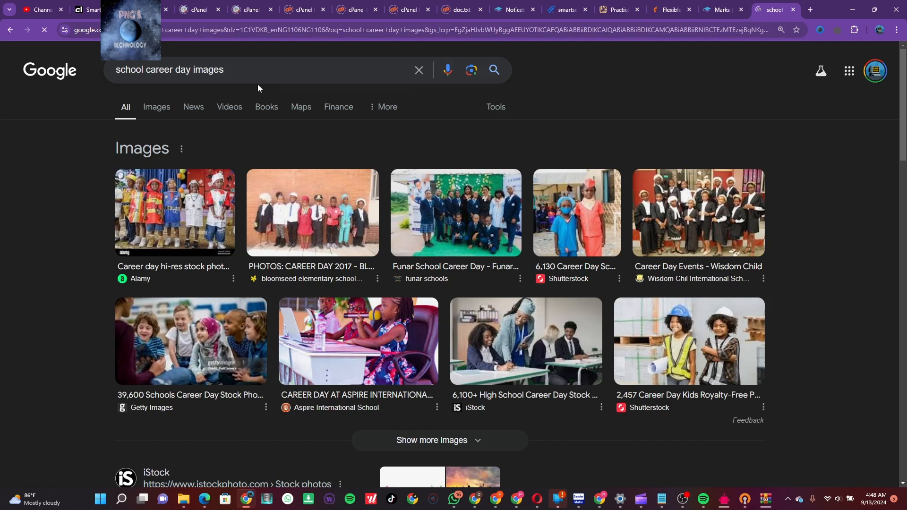
Switch to image results and browse career day photos, previewing the SignUp Genius one
{"action": "left_click", "coordinate": [149, 105]}
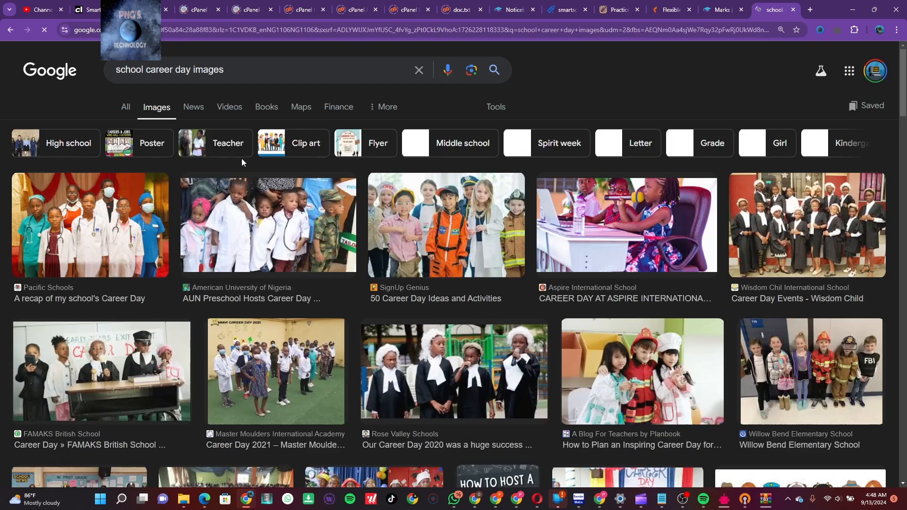
{"action": "left_click", "coordinate": [435, 224]}
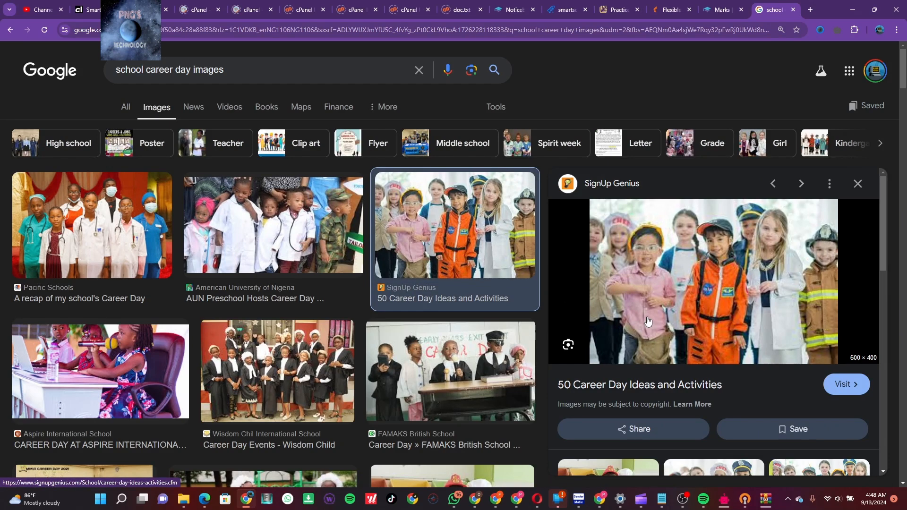
{"action": "scroll", "coordinate": [676, 367], "scroll_direction": "down", "scroll_amount": 2}
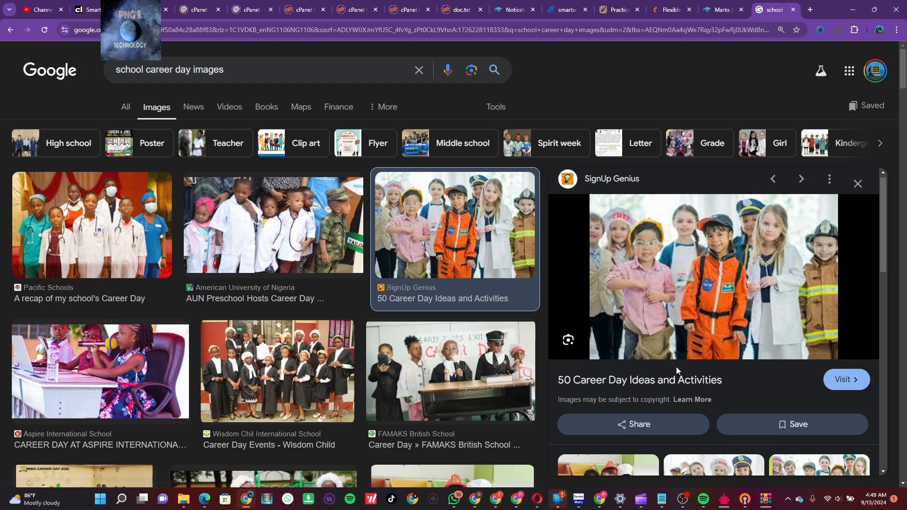
{"action": "scroll", "coordinate": [676, 367], "scroll_direction": "up", "scroll_amount": 2}
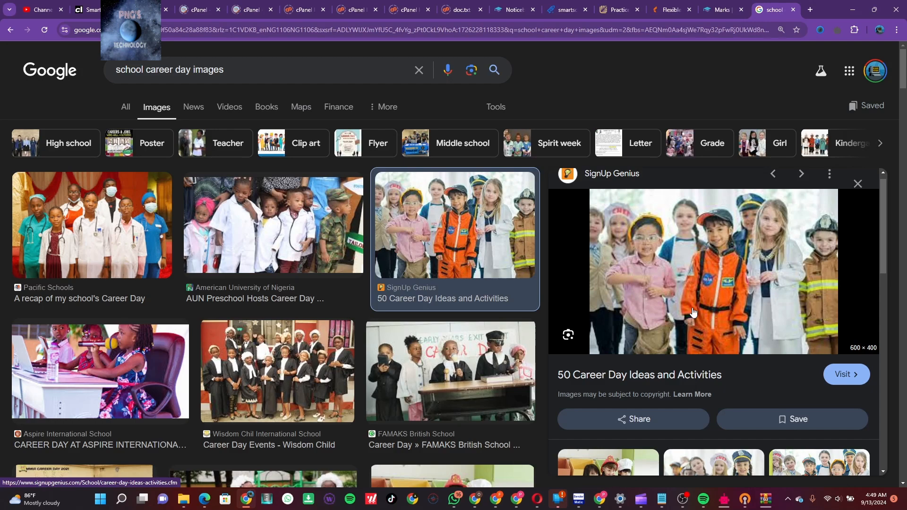
{"action": "scroll", "coordinate": [693, 312], "scroll_direction": "down", "scroll_amount": 1}
{"action": "scroll", "coordinate": [693, 312], "scroll_direction": "down", "scroll_amount": 5}
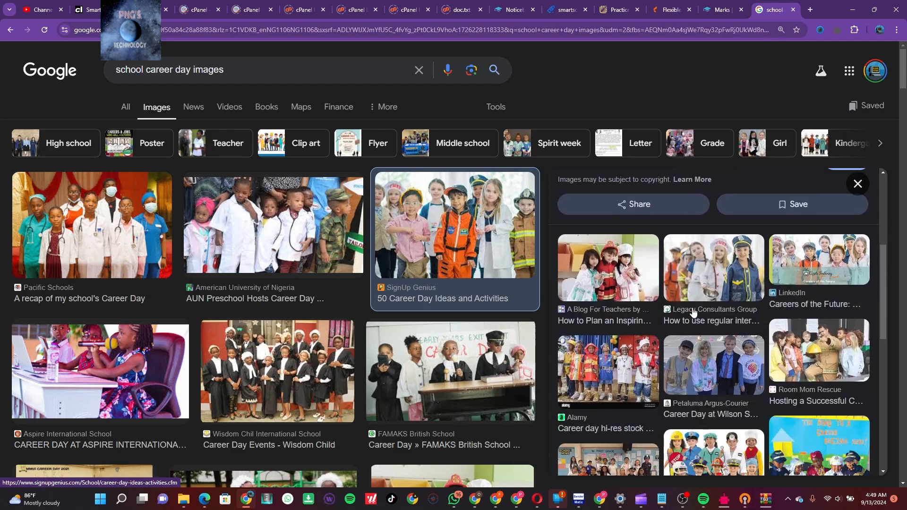
{"action": "scroll", "coordinate": [693, 312], "scroll_direction": "down", "scroll_amount": 3}
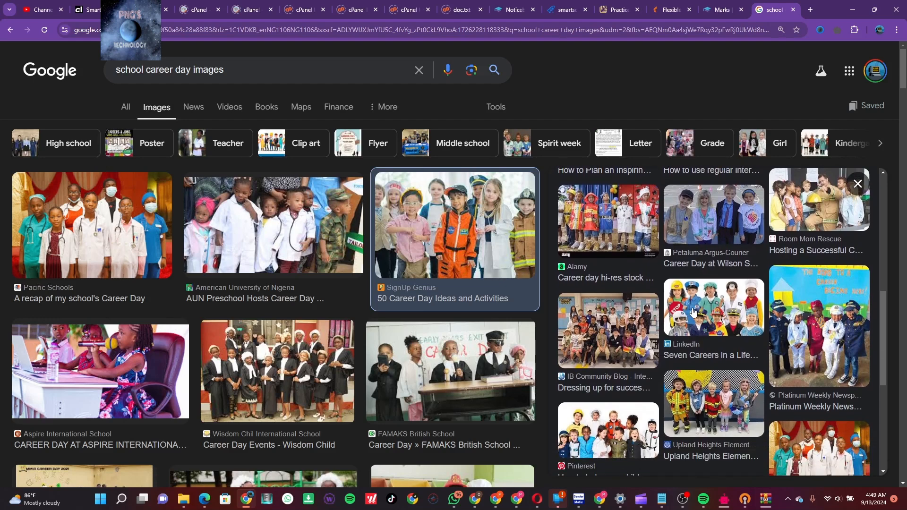
Save the Seven Careers LinkedIn photo as 1520083024755.jpeg and return to the notice form
{"action": "left_click", "coordinate": [743, 314]}
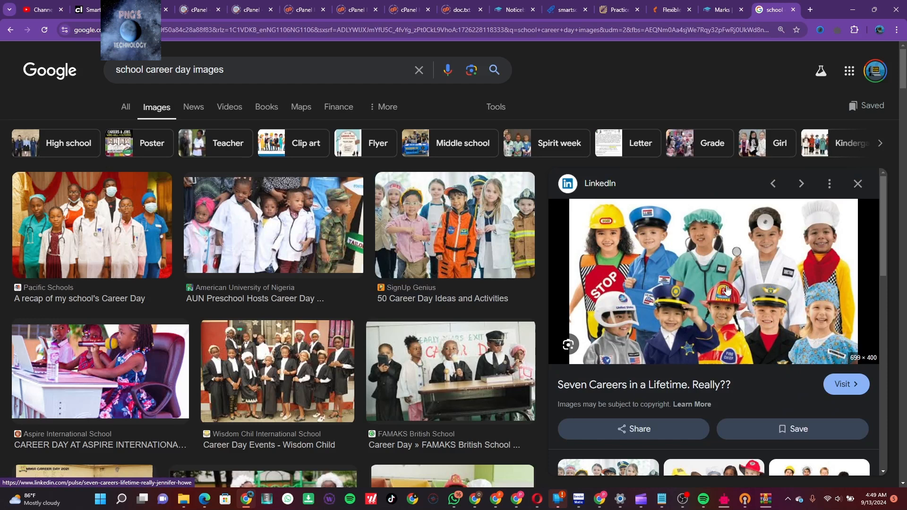
{"action": "right_click", "coordinate": [727, 289]}
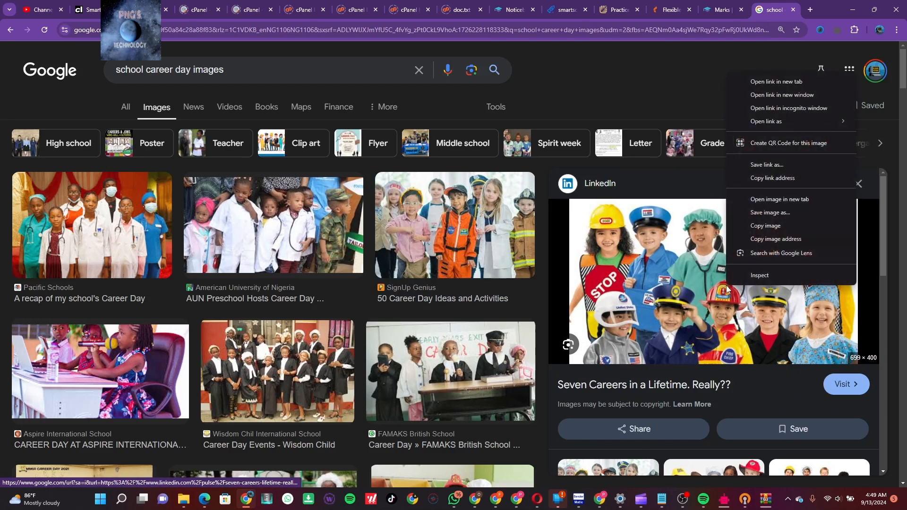
{"action": "left_click", "coordinate": [786, 212]}
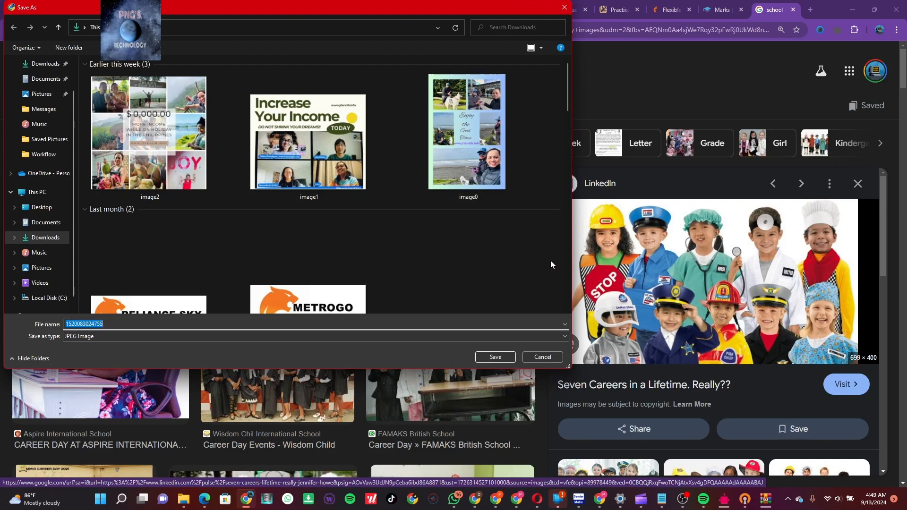
{"action": "left_click", "coordinate": [496, 357]}
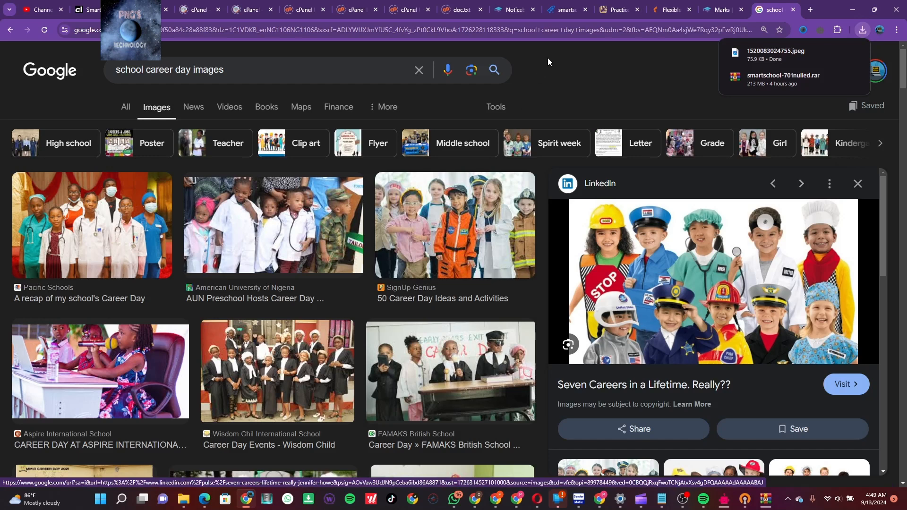
{"action": "left_click", "coordinate": [516, 11]}
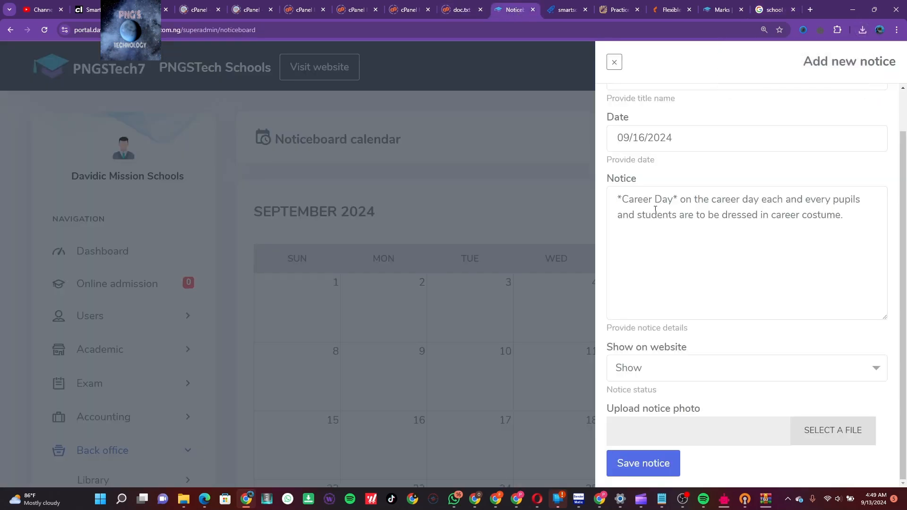
Attach the downloaded photo 1520083024755.jpeg to the Career Day notice and save it
{"action": "left_click", "coordinate": [806, 438]}
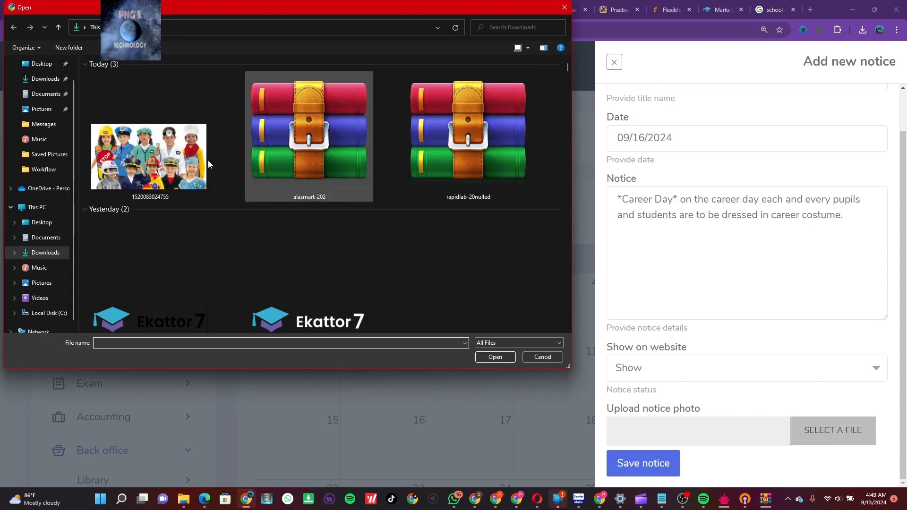
{"action": "double_click", "coordinate": [165, 148]}
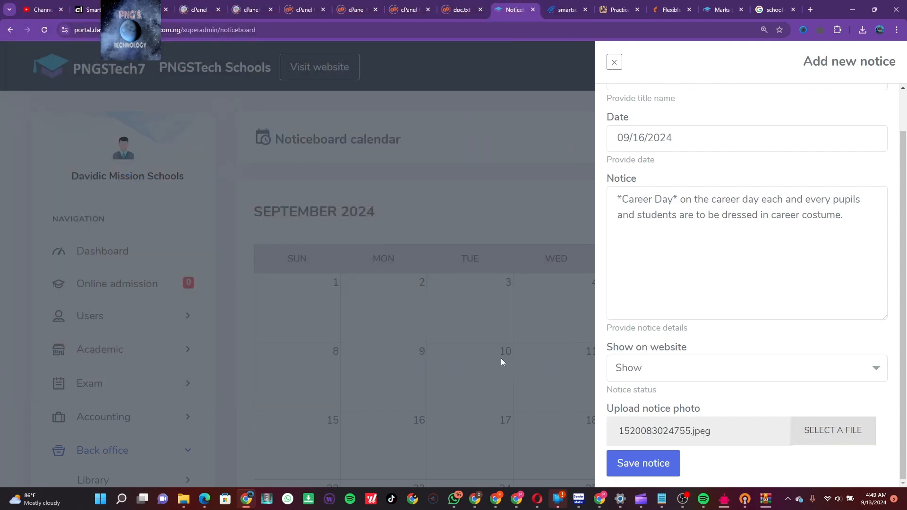
{"action": "left_click", "coordinate": [650, 466]}
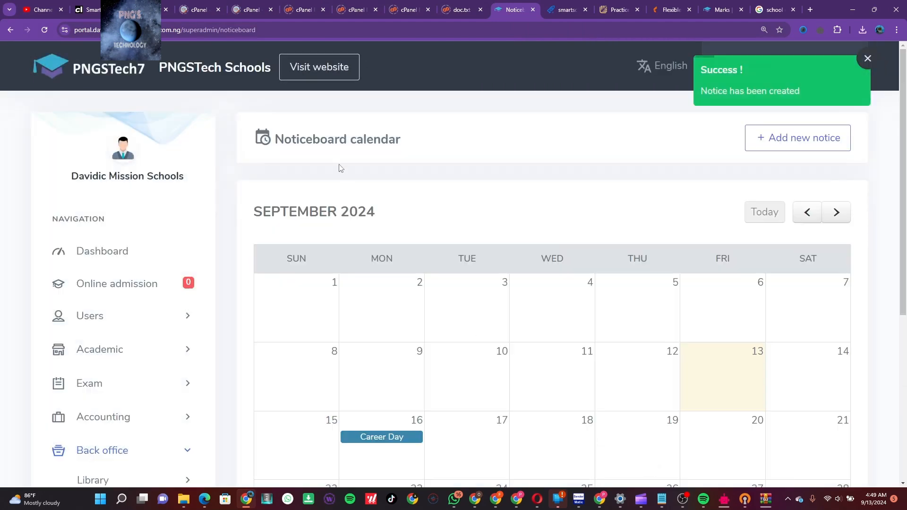
Check the Career Day notice on the public website's noticeboard, then return to the admin Noticeboard calendar
{"action": "left_click", "coordinate": [308, 74]}
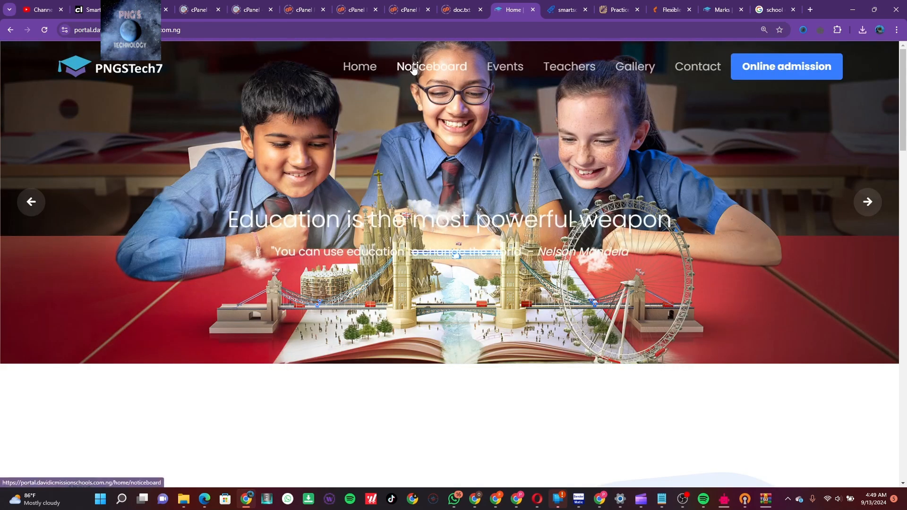
{"action": "left_click", "coordinate": [414, 68]}
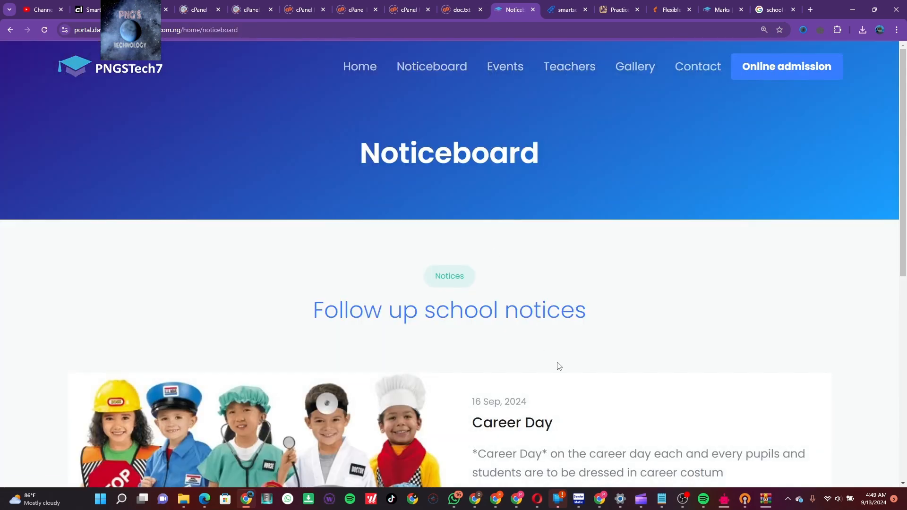
{"action": "scroll", "coordinate": [557, 366], "scroll_direction": "down", "scroll_amount": 2}
{"action": "scroll", "coordinate": [557, 366], "scroll_direction": "down", "scroll_amount": 4}
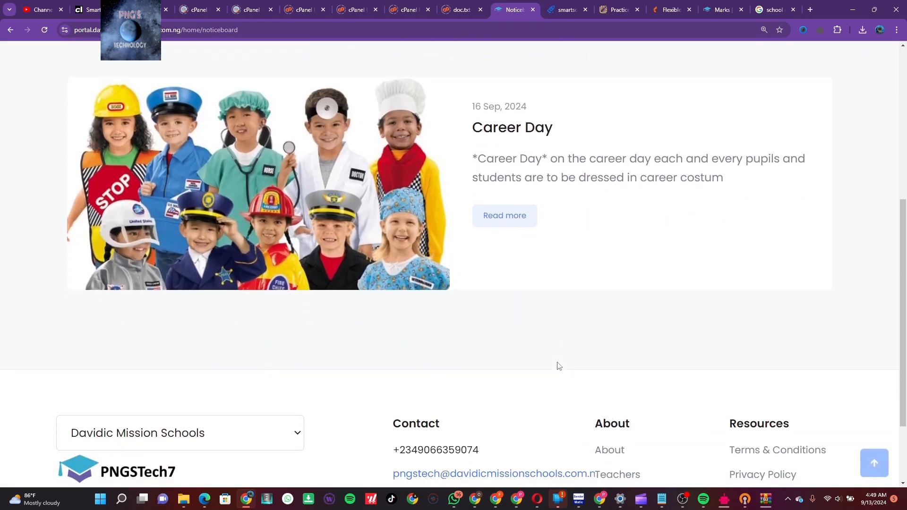
{"action": "scroll", "coordinate": [559, 366], "scroll_direction": "up", "scroll_amount": 6}
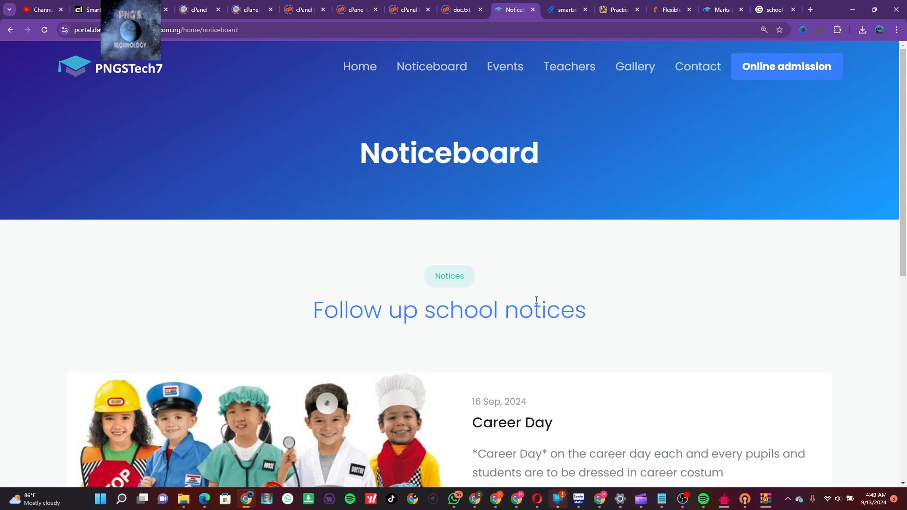
{"action": "left_click", "coordinate": [11, 30]}
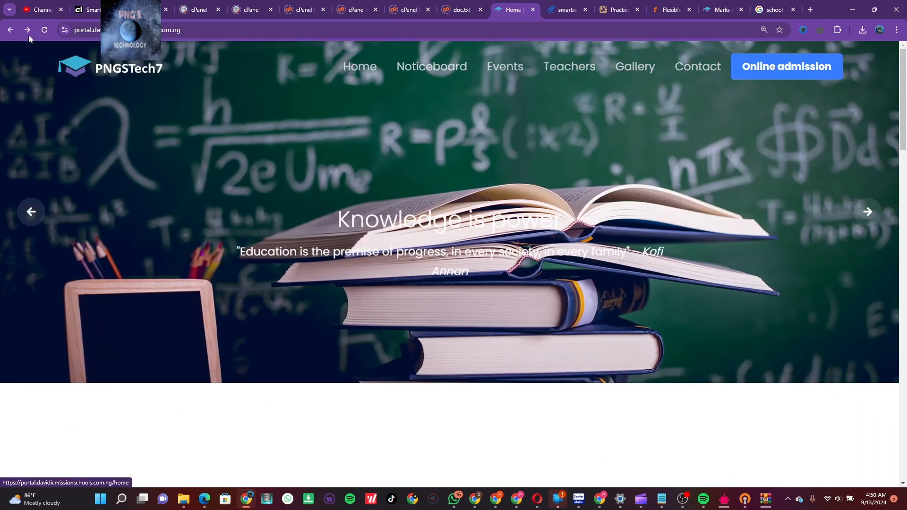
{"action": "left_click", "coordinate": [13, 33]}
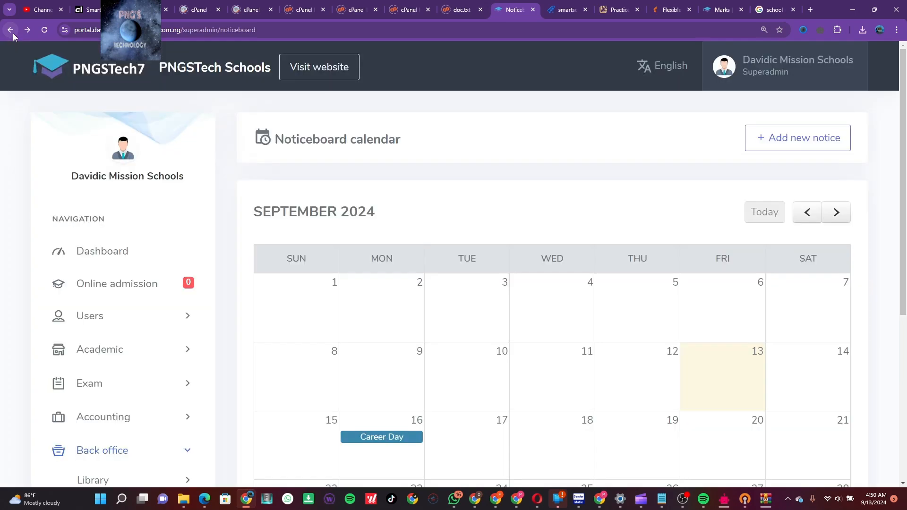
Add a new notice titled 'Read to me' and select the title to copy it into the body
{"action": "left_click", "coordinate": [808, 146]}
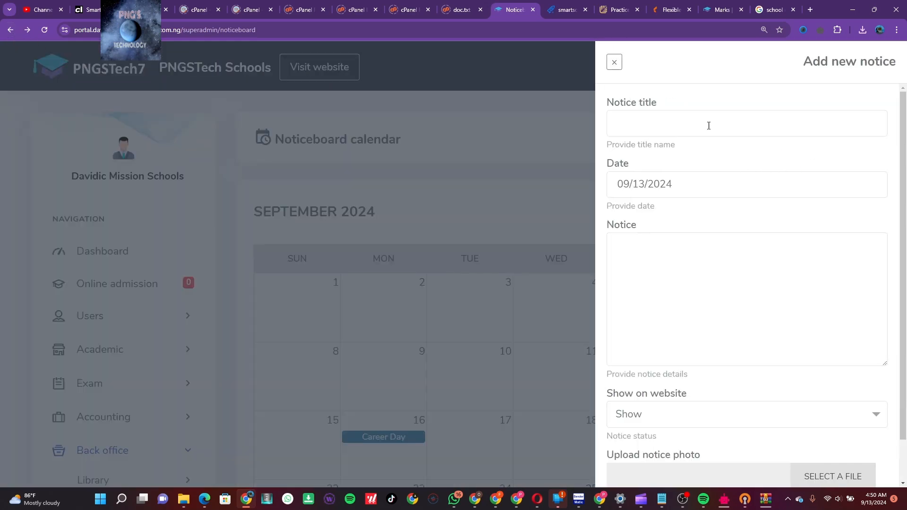
{"action": "left_click", "coordinate": [700, 114]}
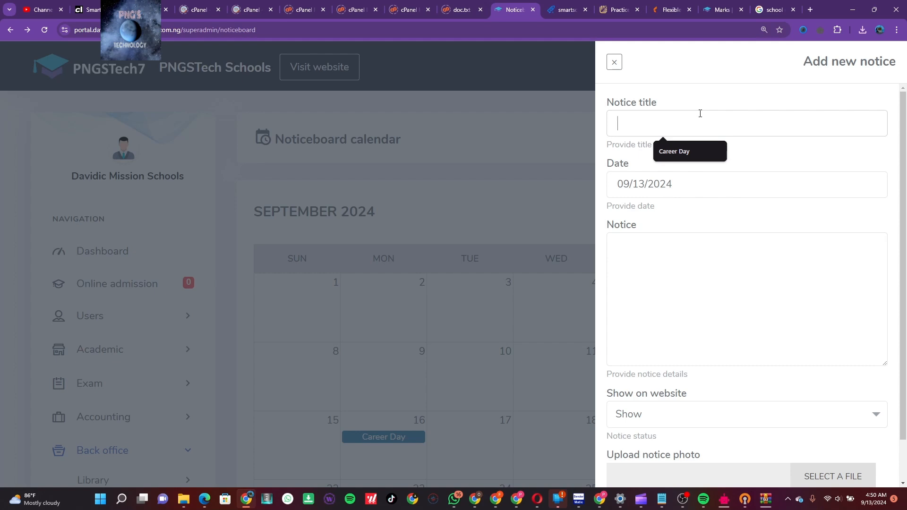
{"action": "type", "text": "Read"}
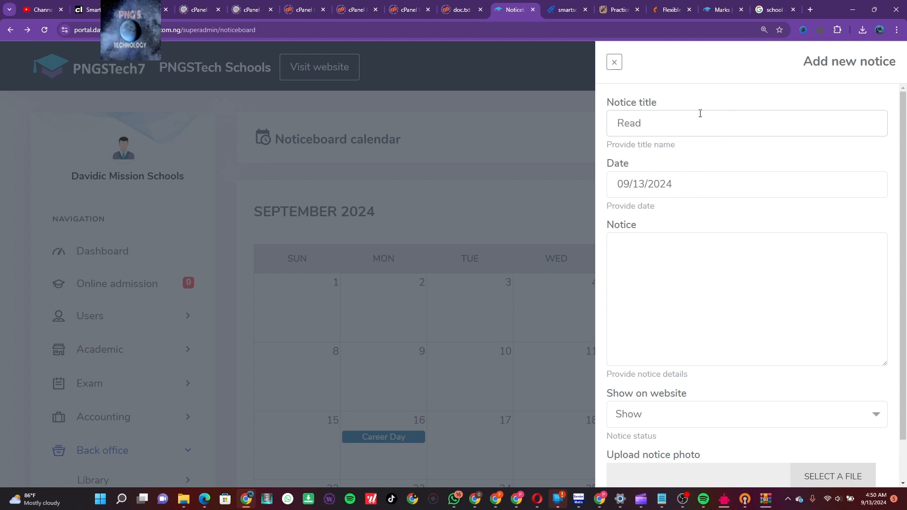
{"action": "type", "text": " to me day"}
{"action": "key", "text": "BackSpace"}
{"action": "key", "text": "BackSpace"}
{"action": "key", "text": "BackSpace"}
{"action": "key", "text": "ctrl+a"}
{"action": "key", "text": "ctrl+c"}
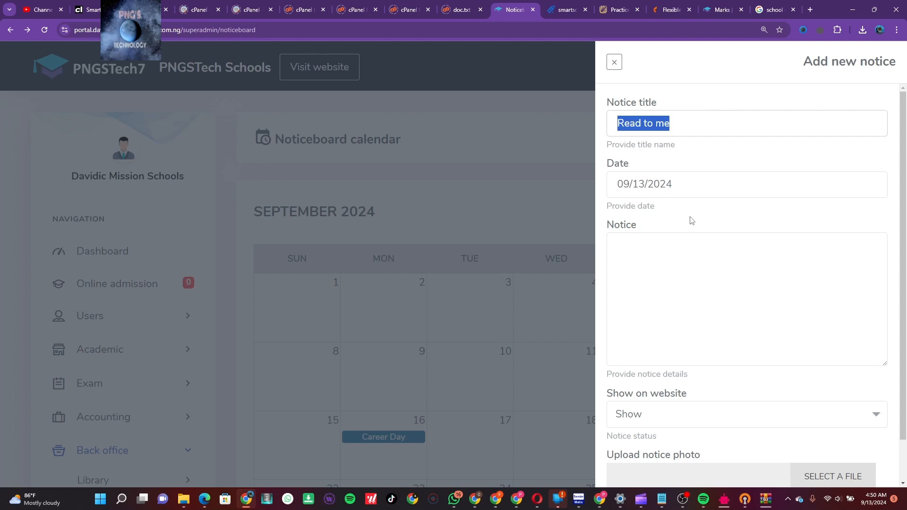
{"action": "left_click", "coordinate": [685, 242]}
Paste 'Read to me' into the notice body wrapped in asterisks
{"action": "key", "text": "ctrl+v"}
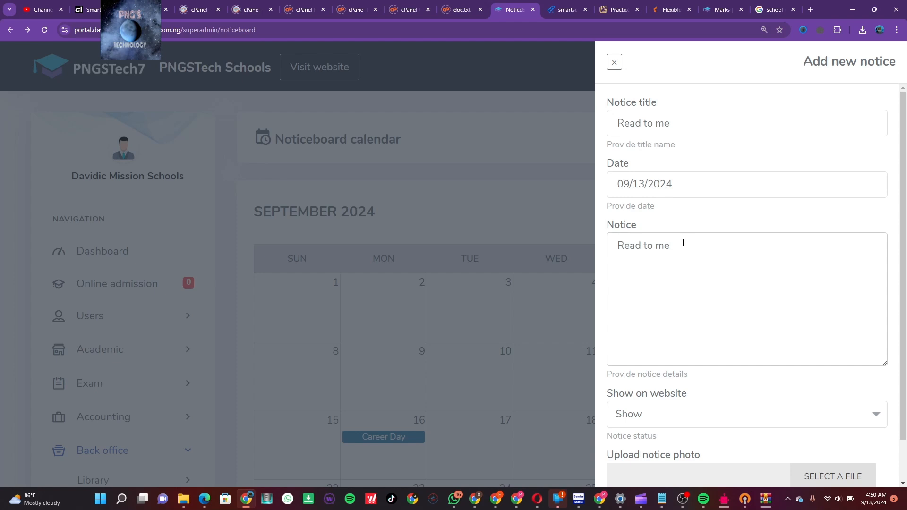
{"action": "type", "text": "*"}
{"action": "key", "text": "Home"}
{"action": "type", "text": "*"}
Add the sentence 'Every pupils and students are to have an article to be read to the audience.'
{"action": "type", "text": "Every p"}
{"action": "key", "text": "BackSpace"}
{"action": "type", "text": "pupils "}
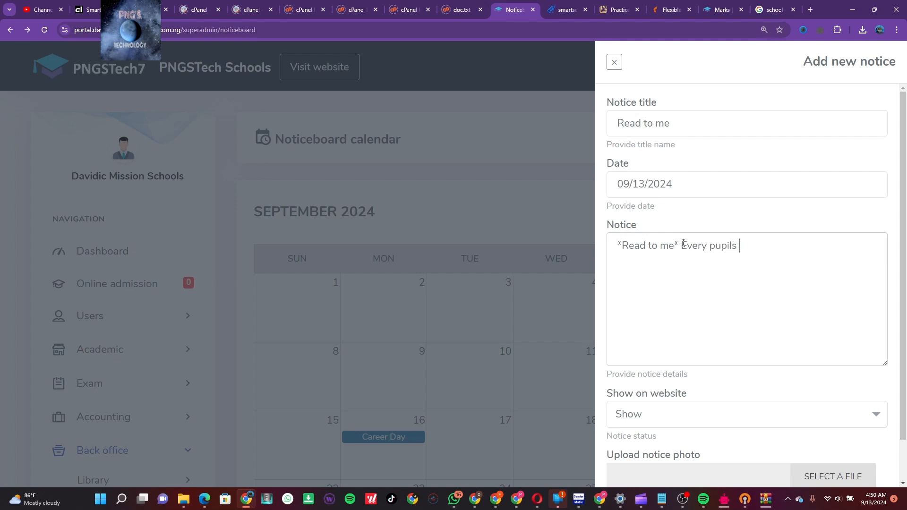
{"action": "type", "text": "and students are to have a"}
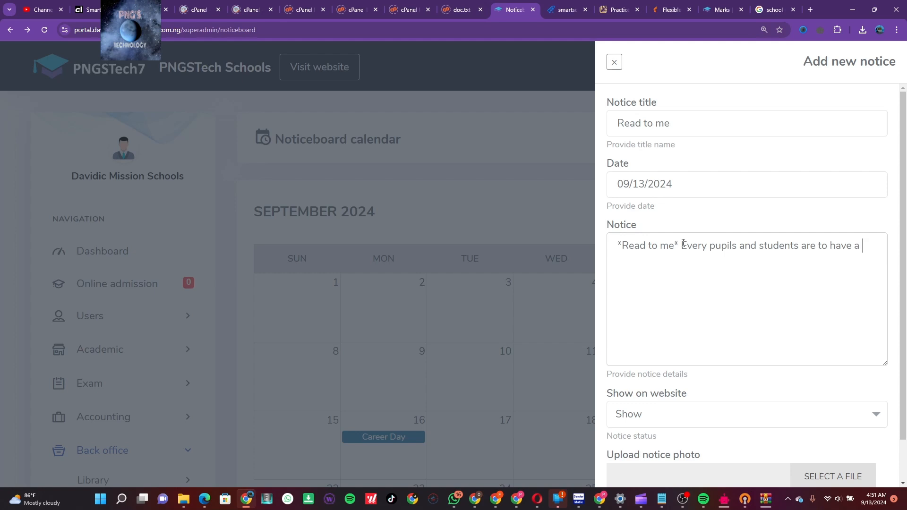
{"action": "type", "text": "n"}
{"action": "type", "text": " articule"}
{"action": "key", "text": "BackSpace"}
{"action": "key", "text": "BackSpace"}
{"action": "key", "text": "BackSpace"}
{"action": "type", "text": "le to be read to the "}
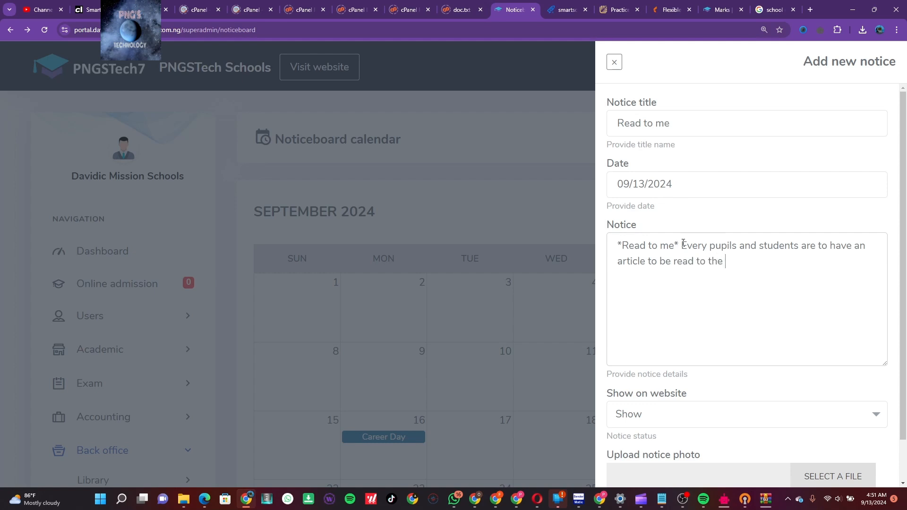
{"action": "type", "text": "audience."}
{"action": "scroll", "coordinate": [728, 359], "scroll_direction": "down", "scroll_amount": 1}
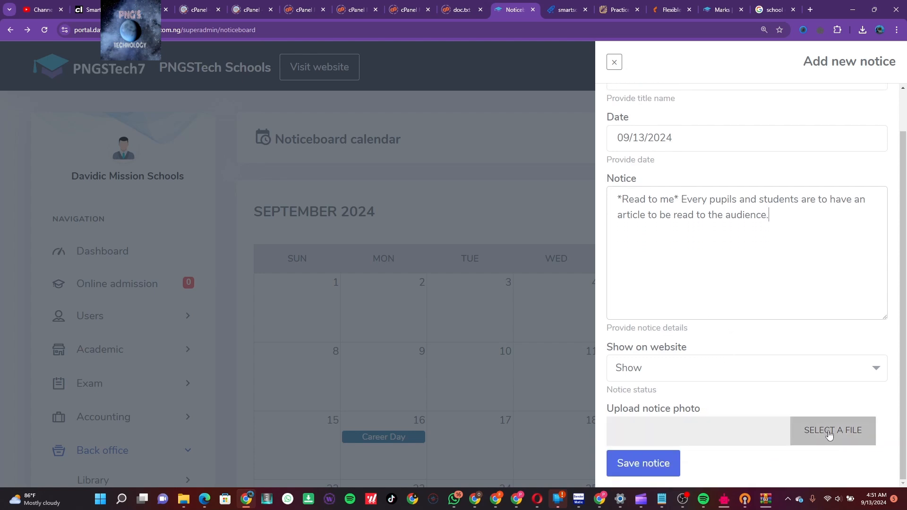
{"action": "left_click", "coordinate": [769, 14]}
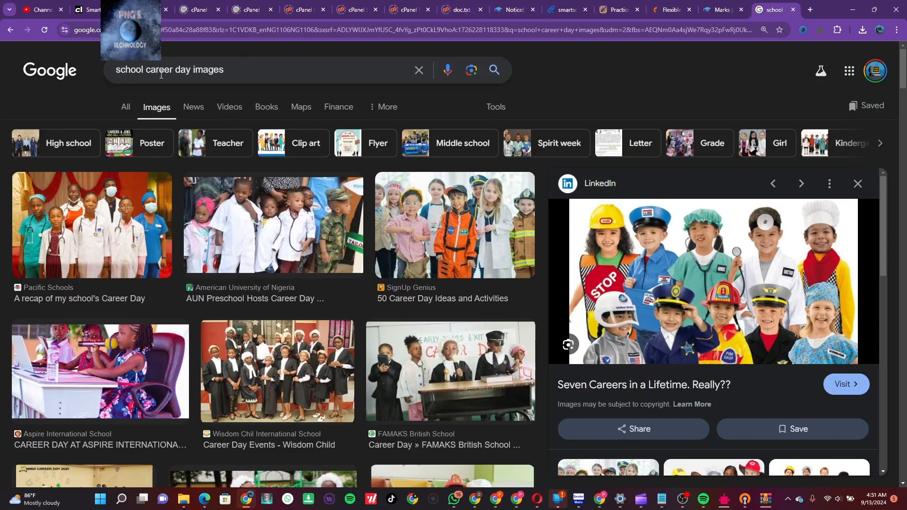
Change the image search from 'career' to 'school read to me day images'
{"action": "left_click_drag", "start_coordinate": [174, 70], "coordinate": [148, 70]}
{"action": "type", "text": "read t"}
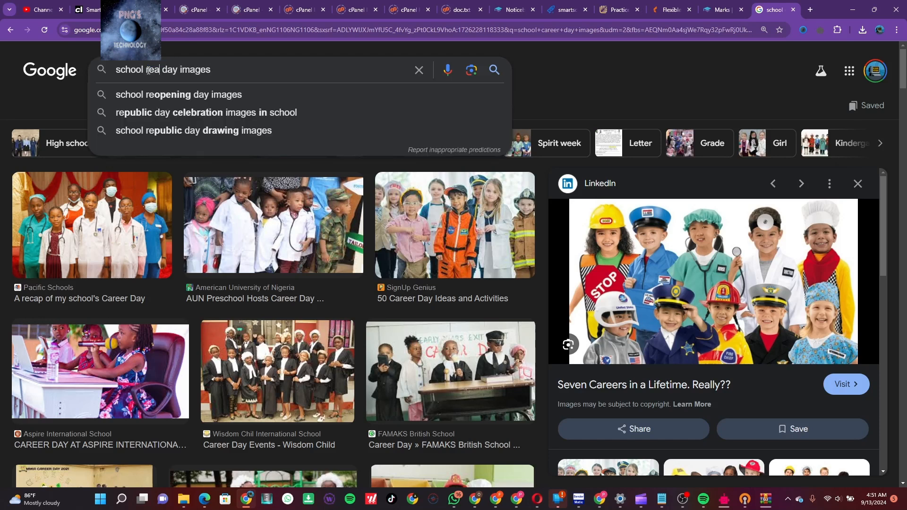
{"action": "type", "text": "o "}
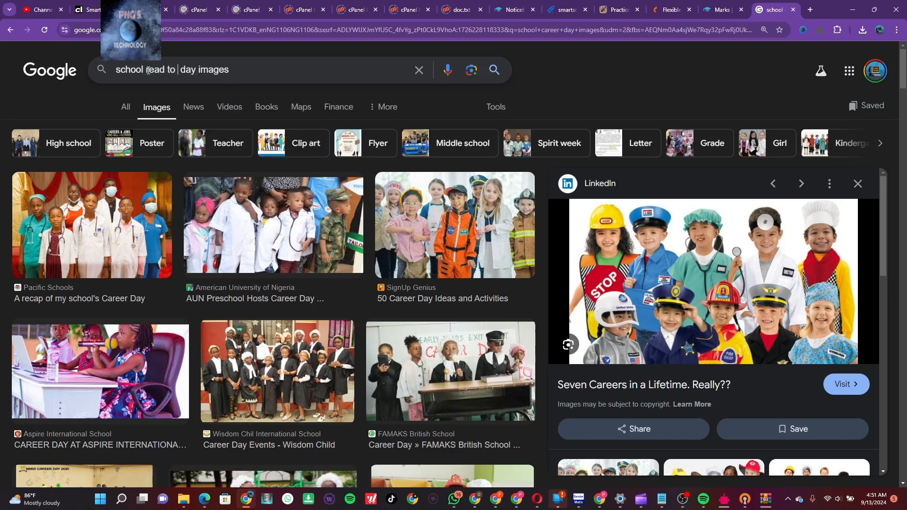
{"action": "type", "text": "me"}
{"action": "key", "text": "Return"}
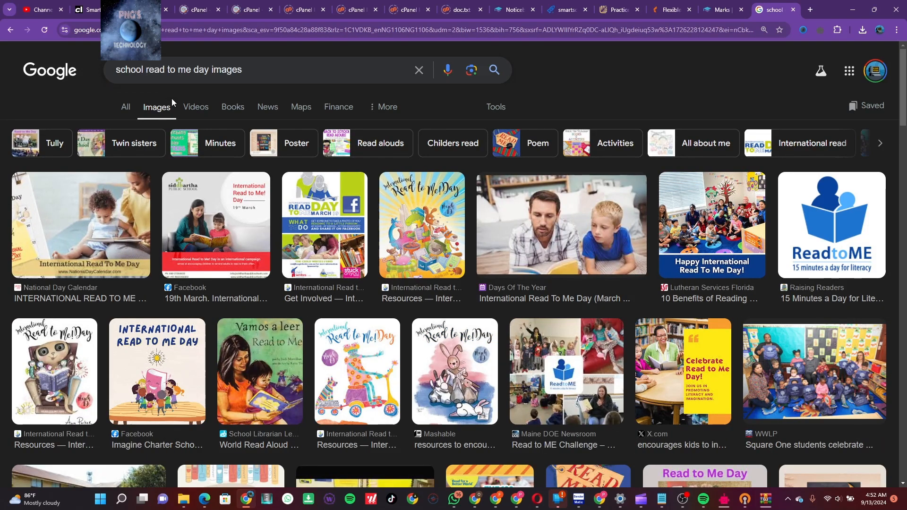
Preview the Vamos a leer image, then the Read Me a Book result
{"action": "left_click", "coordinate": [271, 371]}
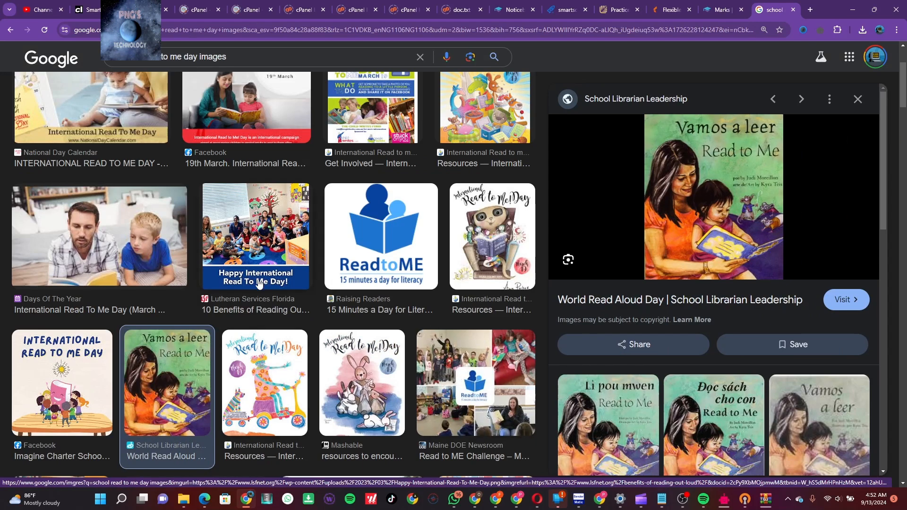
{"action": "scroll", "coordinate": [310, 338], "scroll_direction": "down", "scroll_amount": 4}
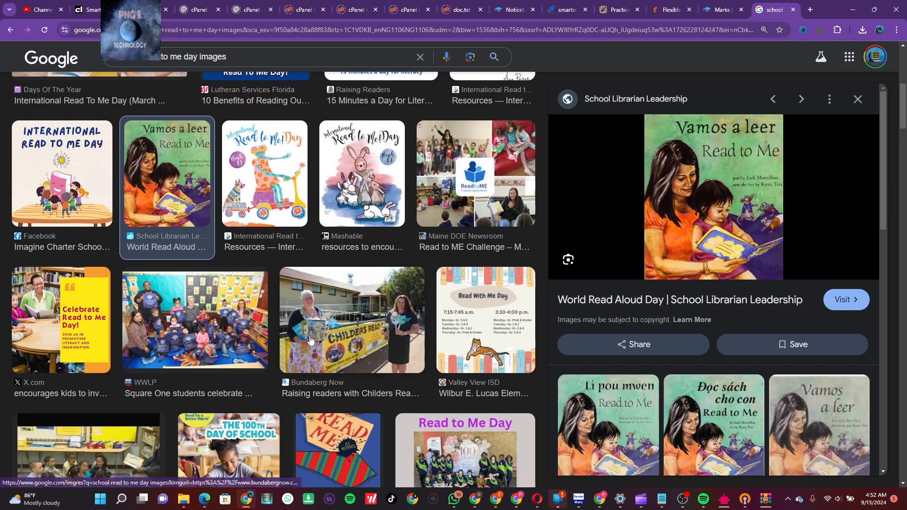
{"action": "scroll", "coordinate": [310, 339], "scroll_direction": "down", "scroll_amount": 3}
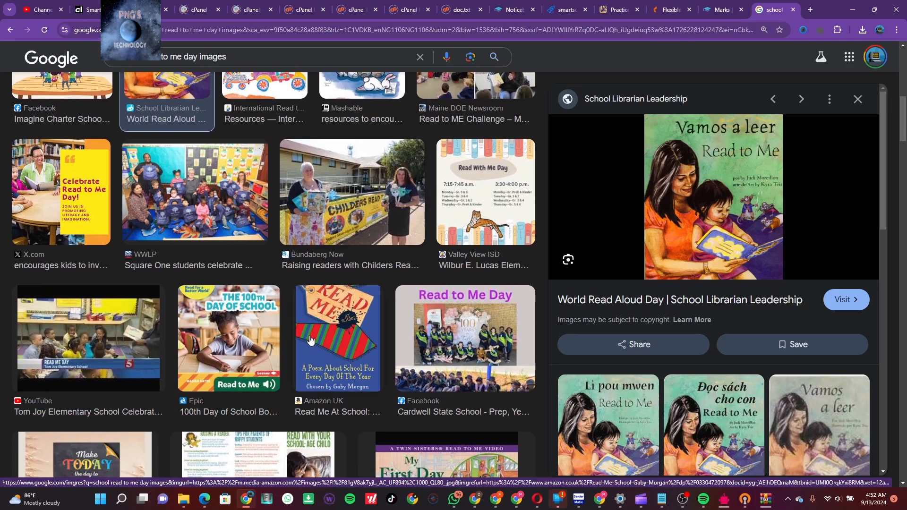
{"action": "scroll", "coordinate": [311, 338], "scroll_direction": "down", "scroll_amount": 7}
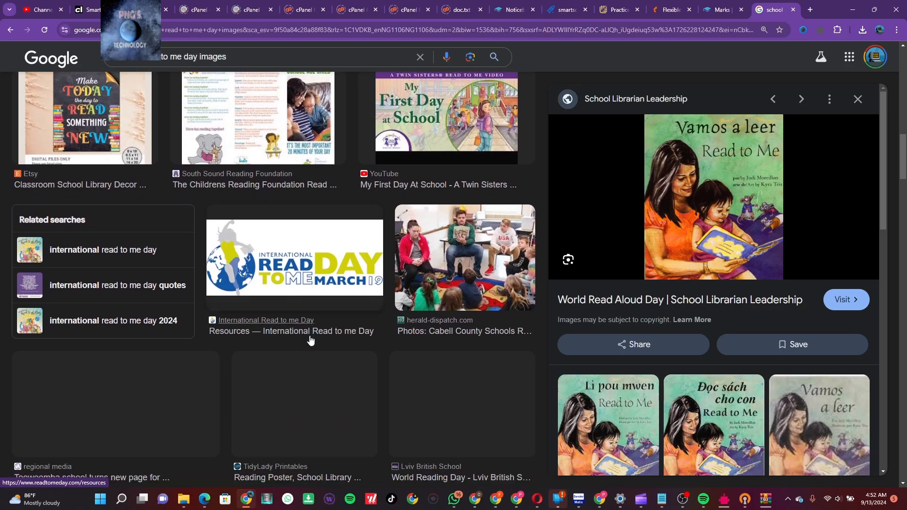
{"action": "scroll", "coordinate": [310, 338], "scroll_direction": "down", "scroll_amount": 5}
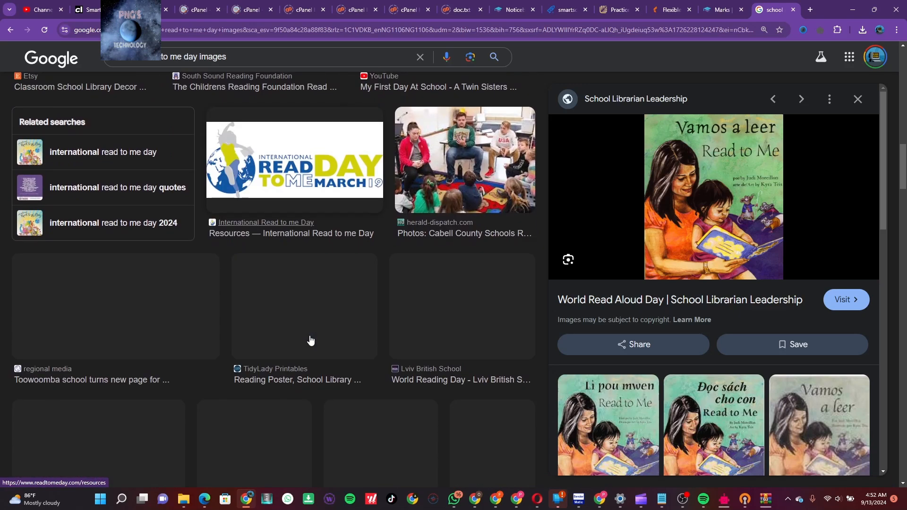
{"action": "scroll", "coordinate": [704, 401], "scroll_direction": "down", "scroll_amount": 5}
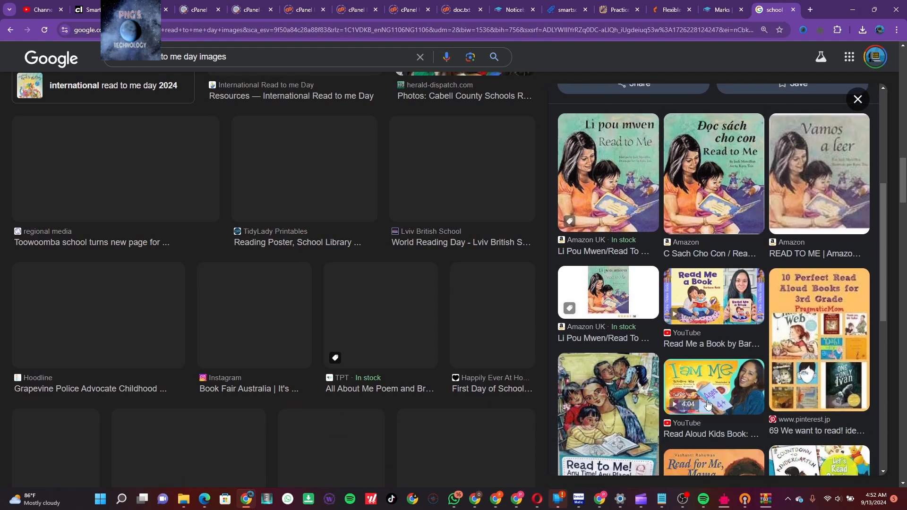
{"action": "left_click", "coordinate": [721, 294]}
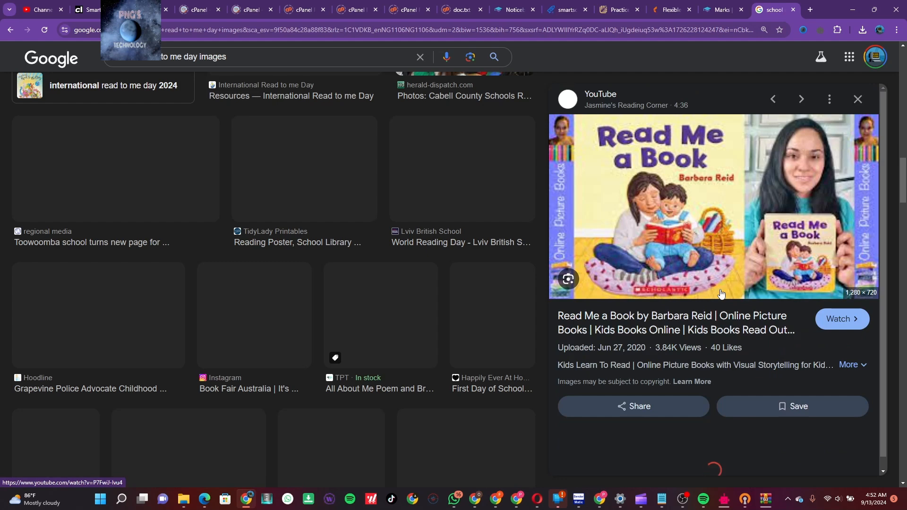
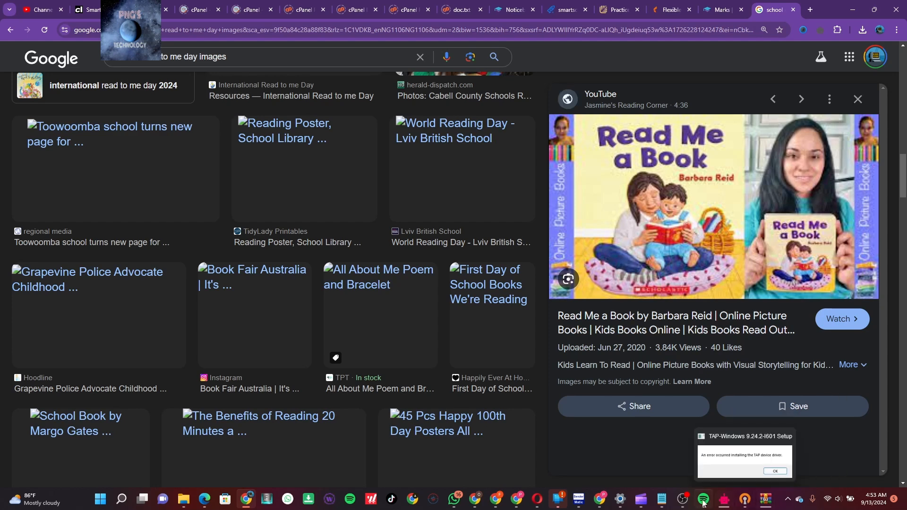
Return to the read to me day image results and preview the Childers Read to Me Day photo
{"action": "left_click", "coordinate": [686, 502]}
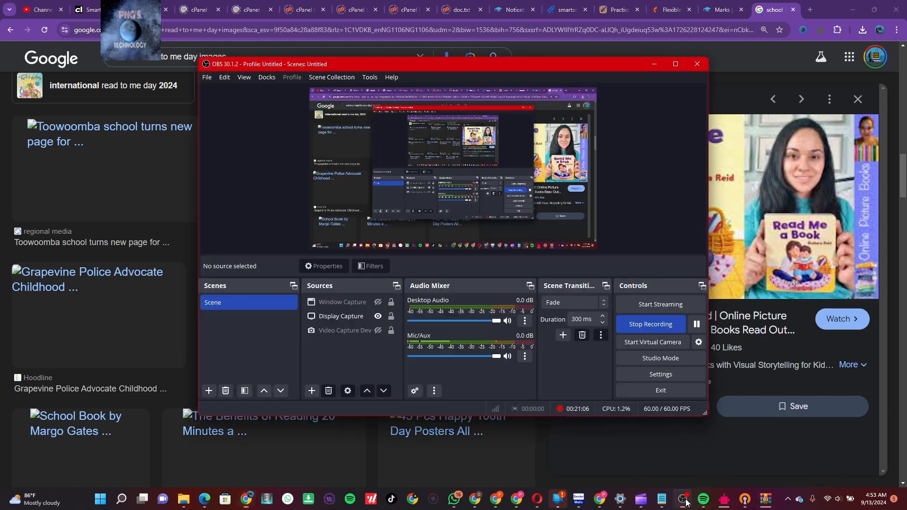
{"action": "left_click", "coordinate": [697, 324]}
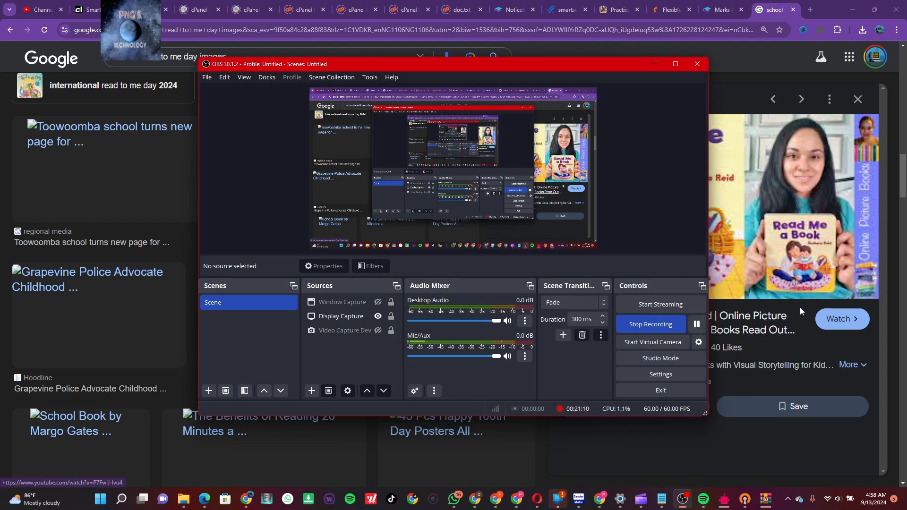
{"action": "left_click", "coordinate": [800, 306]}
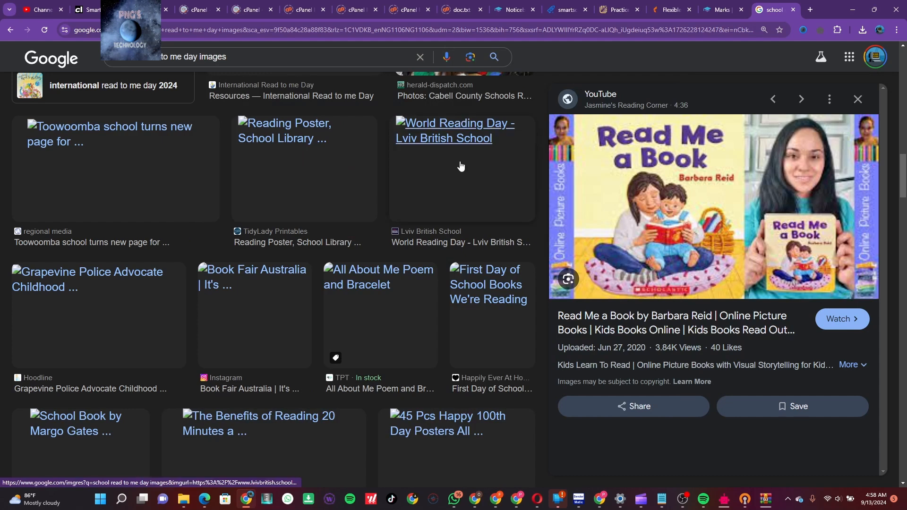
{"action": "scroll", "coordinate": [459, 163], "scroll_direction": "up", "scroll_amount": 2}
{"action": "scroll", "coordinate": [460, 180], "scroll_direction": "up", "scroll_amount": 6}
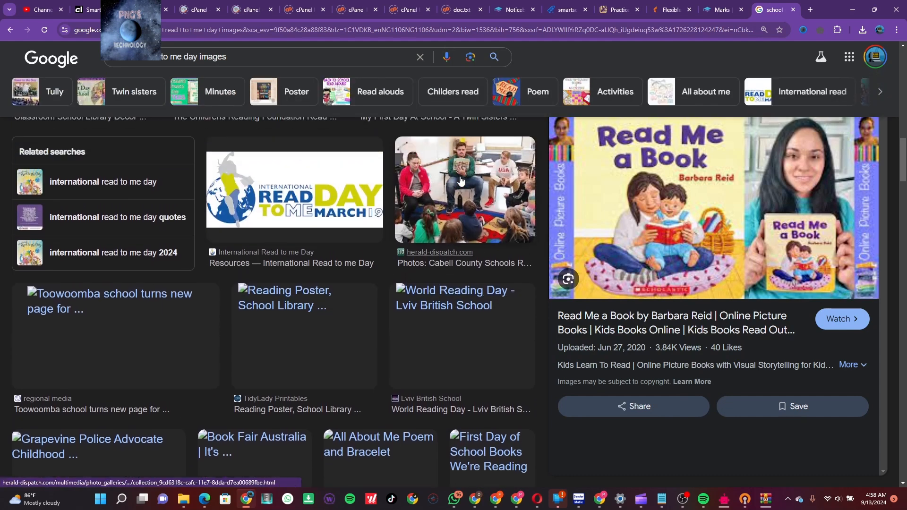
{"action": "scroll", "coordinate": [461, 180], "scroll_direction": "up", "scroll_amount": 4}
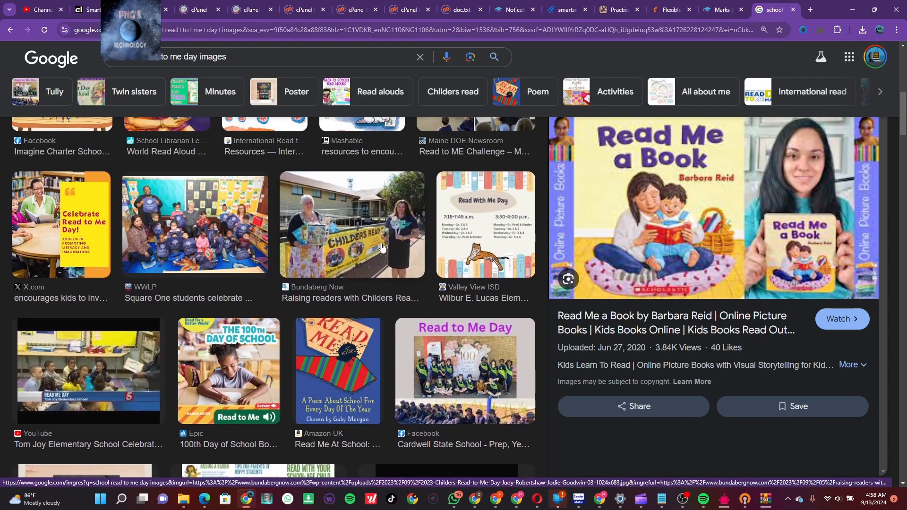
{"action": "left_click", "coordinate": [345, 243]}
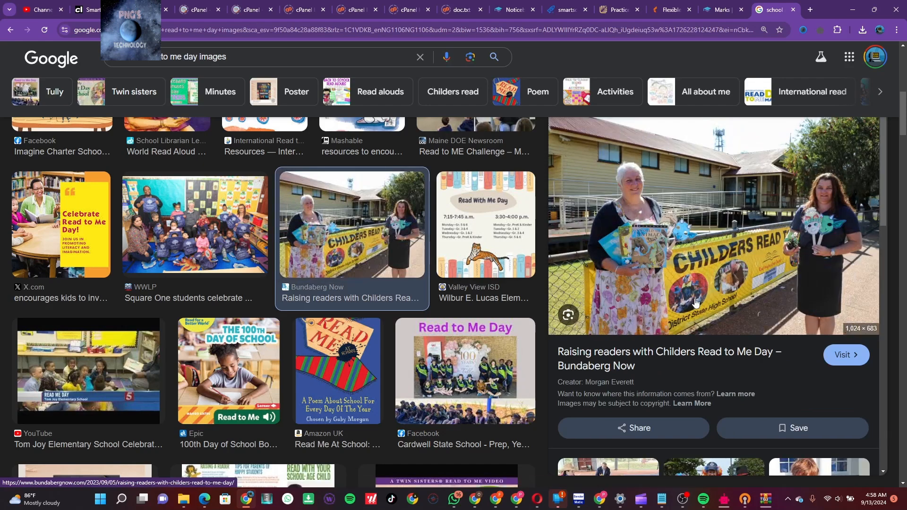
Preview the herald-dispatch Cabell County Read To Me Day classroom photo further down the results
{"action": "scroll", "coordinate": [695, 302], "scroll_direction": "down", "scroll_amount": 2}
{"action": "scroll", "coordinate": [695, 303], "scroll_direction": "down", "scroll_amount": 5}
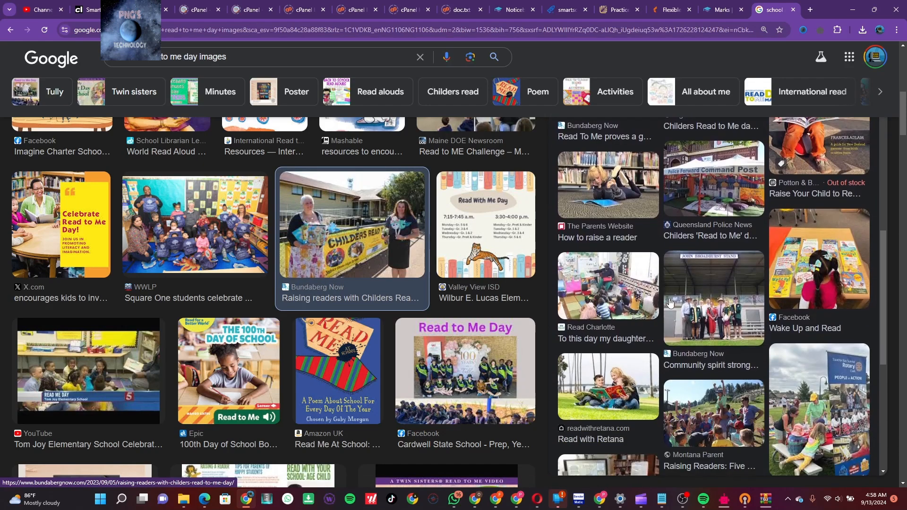
{"action": "scroll", "coordinate": [365, 295], "scroll_direction": "down", "scroll_amount": 8}
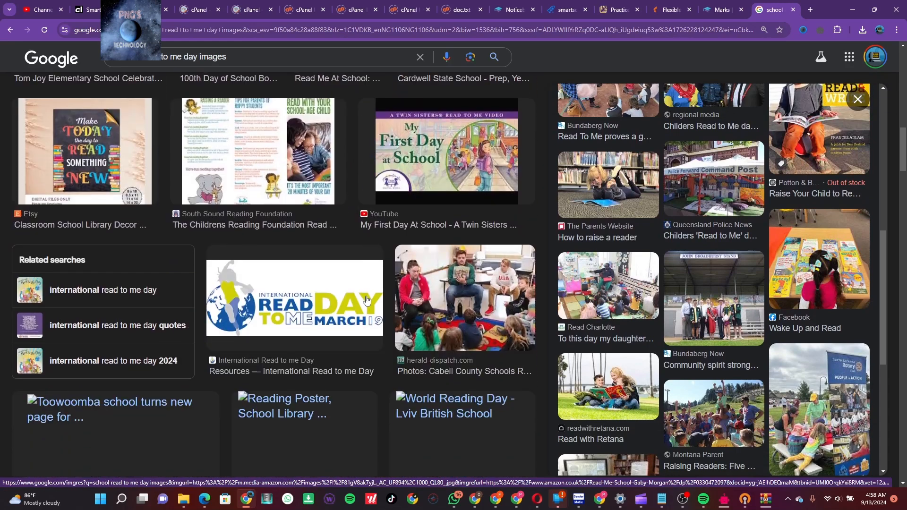
{"action": "left_click", "coordinate": [472, 262]}
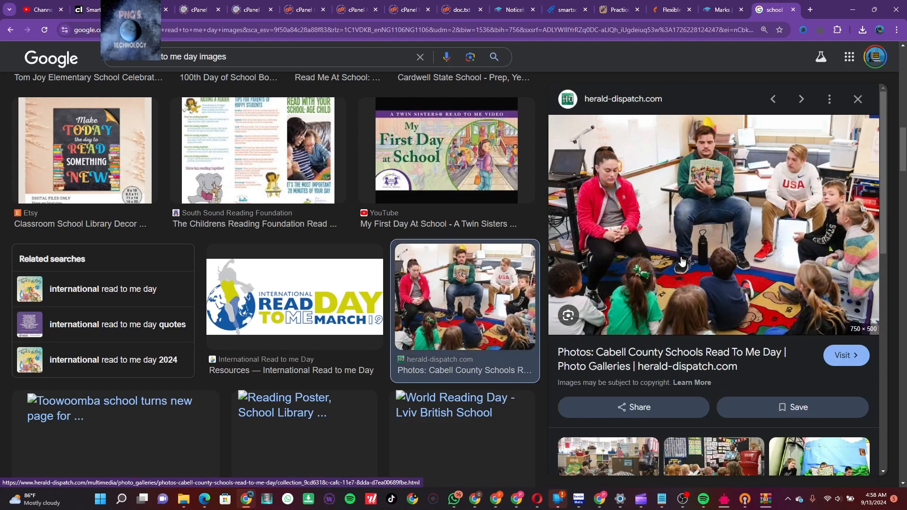
Save the Cabell County classroom photo to Downloads as 5a0dda240b8b2.image.jpg
{"action": "right_click", "coordinate": [712, 251]}
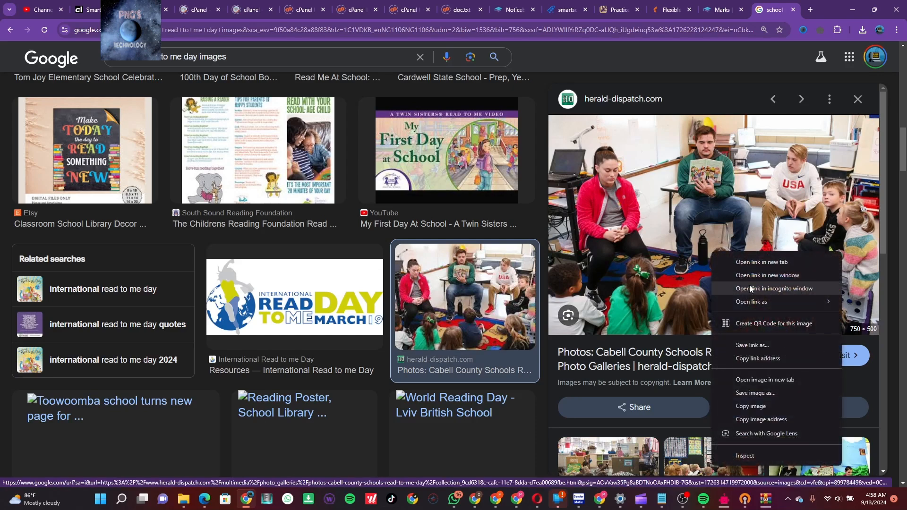
{"action": "left_click", "coordinate": [778, 392]}
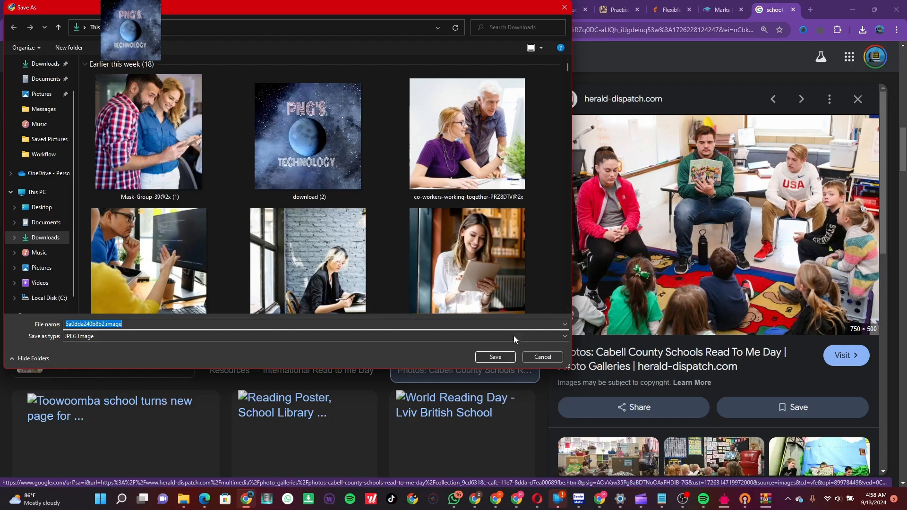
{"action": "left_click", "coordinate": [502, 357]}
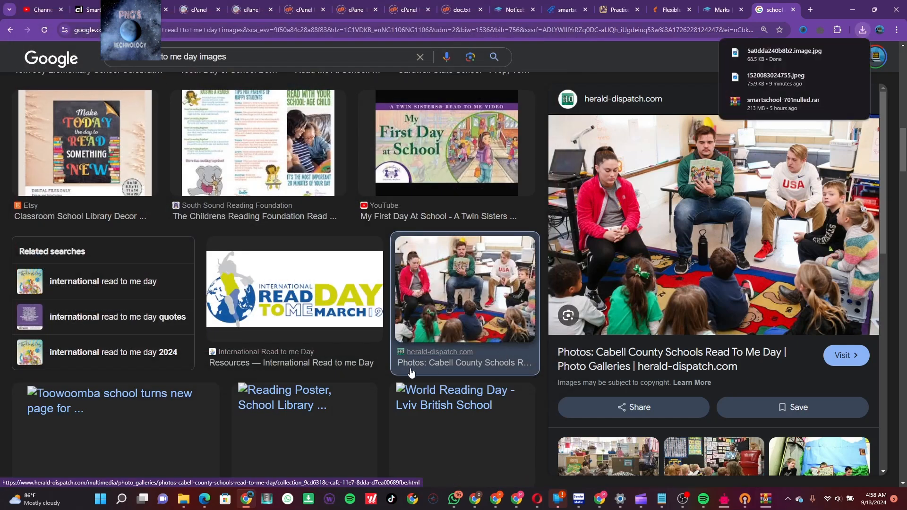
Preview the related Alamy Read-a-thon image
{"action": "scroll", "coordinate": [410, 373], "scroll_direction": "down", "scroll_amount": 10}
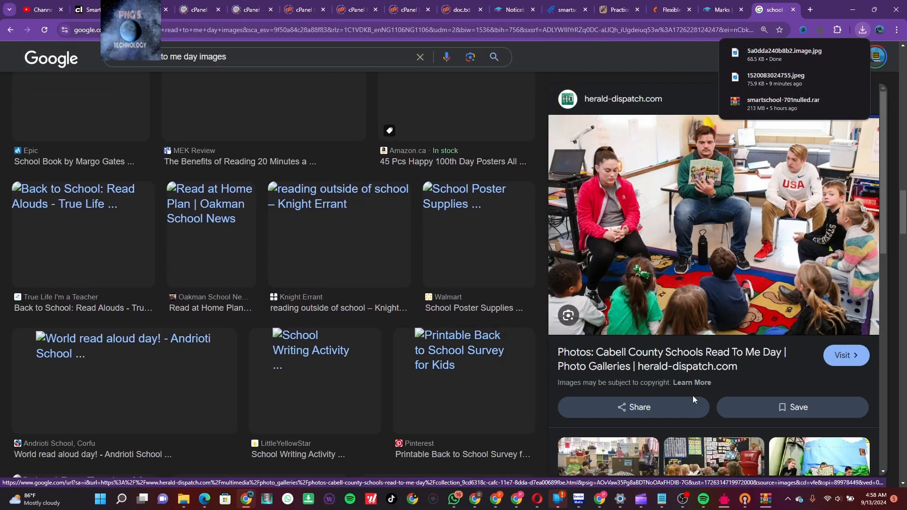
{"action": "scroll", "coordinate": [693, 400], "scroll_direction": "down", "scroll_amount": 6}
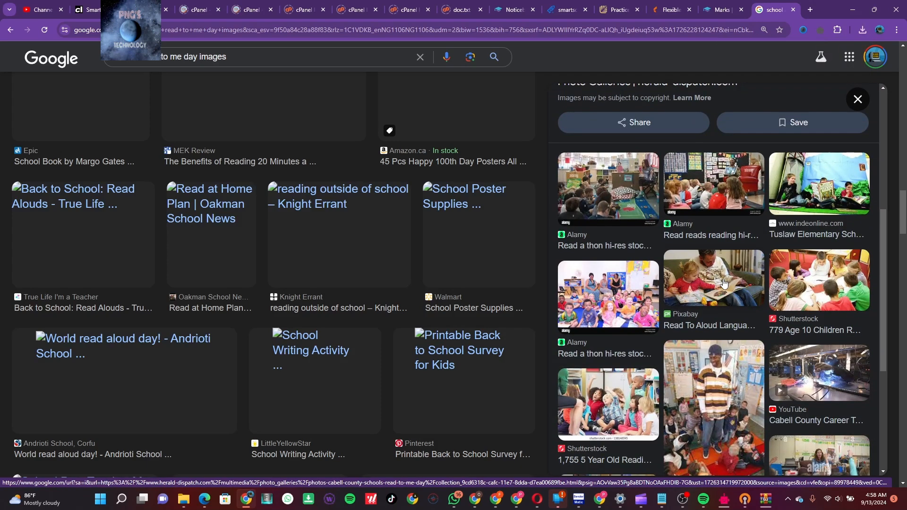
{"action": "left_click", "coordinate": [607, 298]}
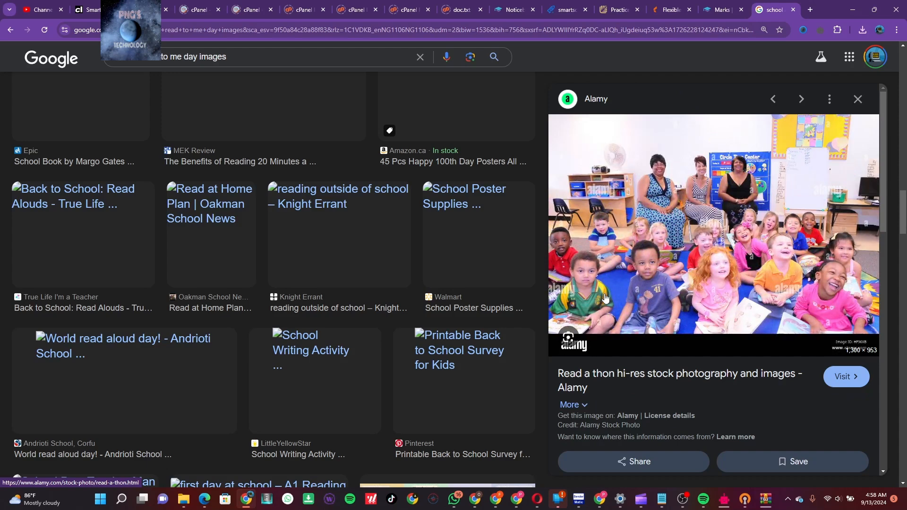
Attach 5a0dda240b8b2.image.jpg to the 'Read to me' notice and save it
{"action": "left_click", "coordinate": [511, 11]}
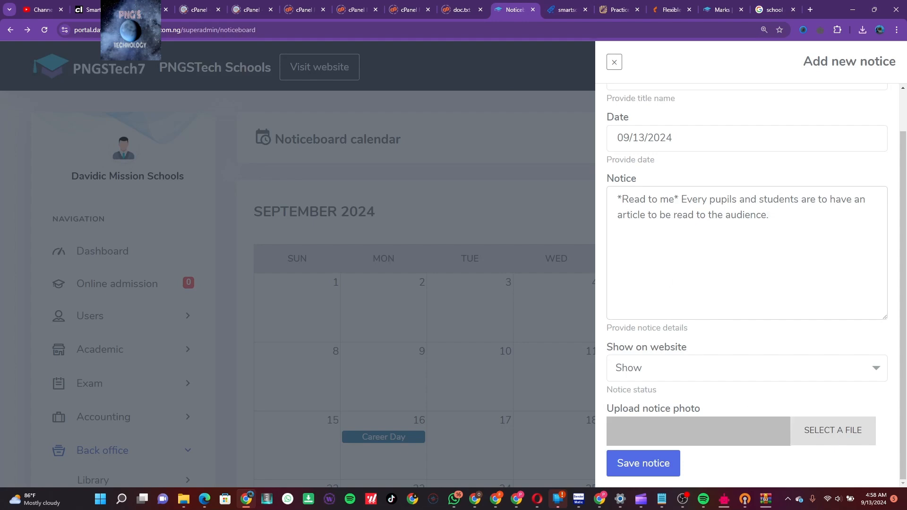
{"action": "left_click", "coordinate": [819, 437]}
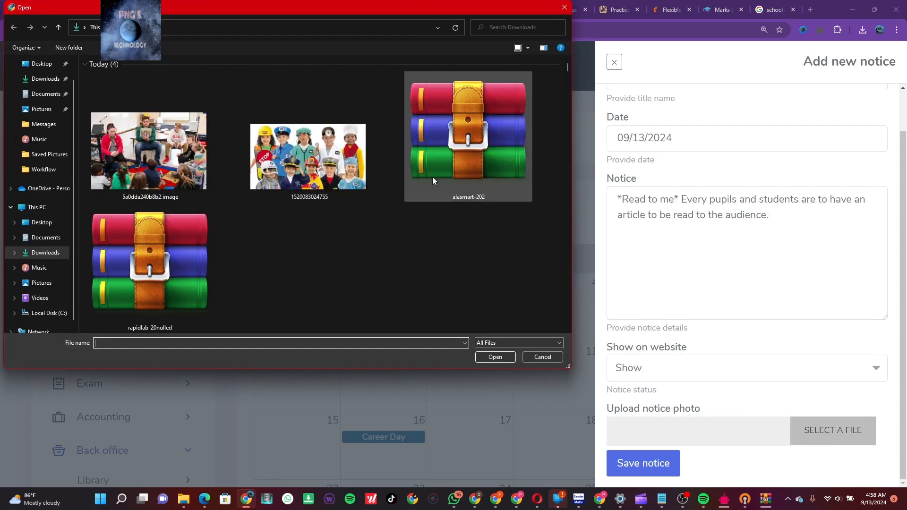
{"action": "double_click", "coordinate": [197, 144]}
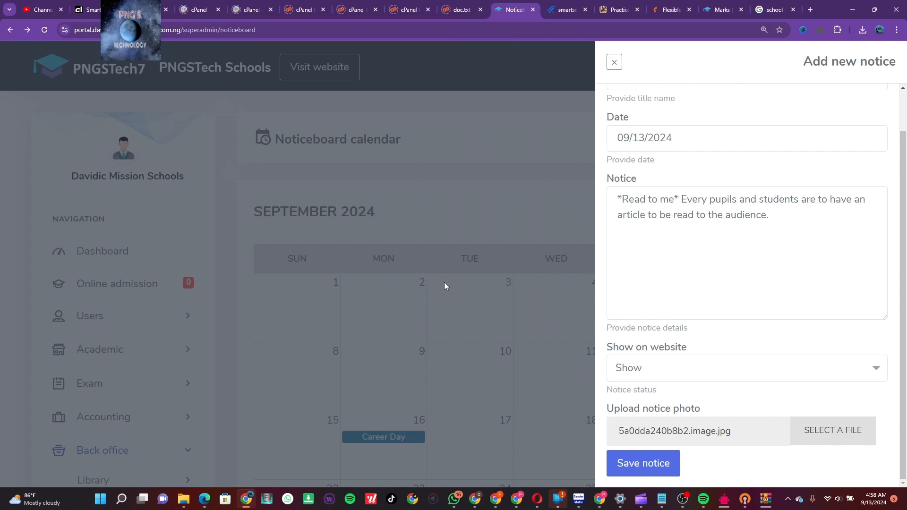
{"action": "left_click", "coordinate": [650, 465]}
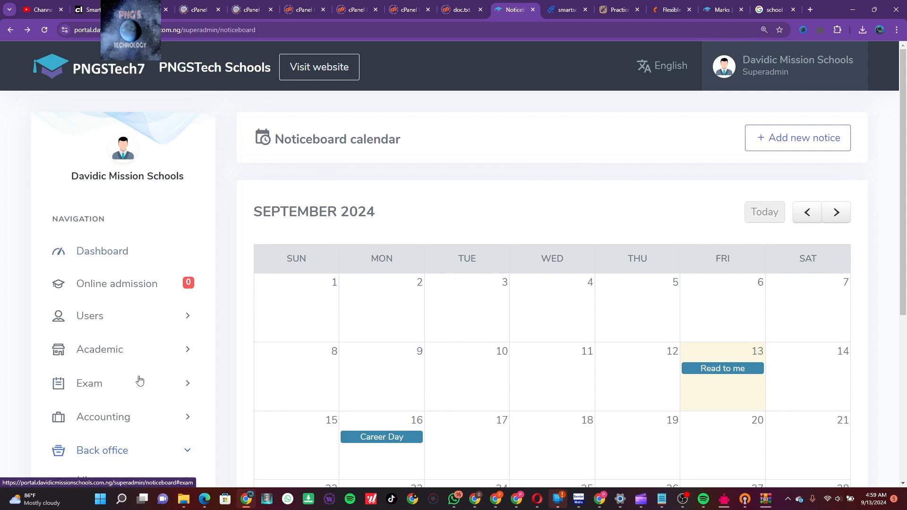
{"action": "scroll", "coordinate": [139, 381], "scroll_direction": "down", "scroll_amount": 5}
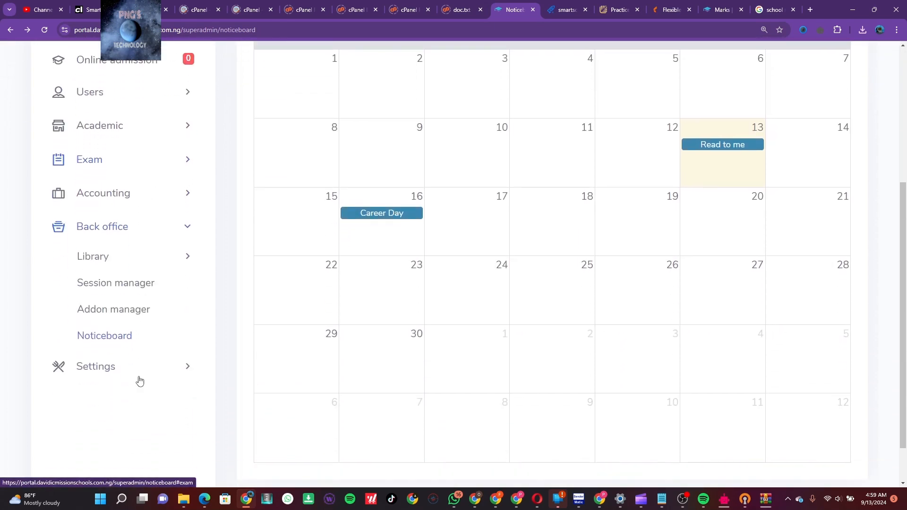
In Academic > Event calender, add a 'Sport' event starting and ending 09/14/2024
{"action": "left_click", "coordinate": [176, 130]}
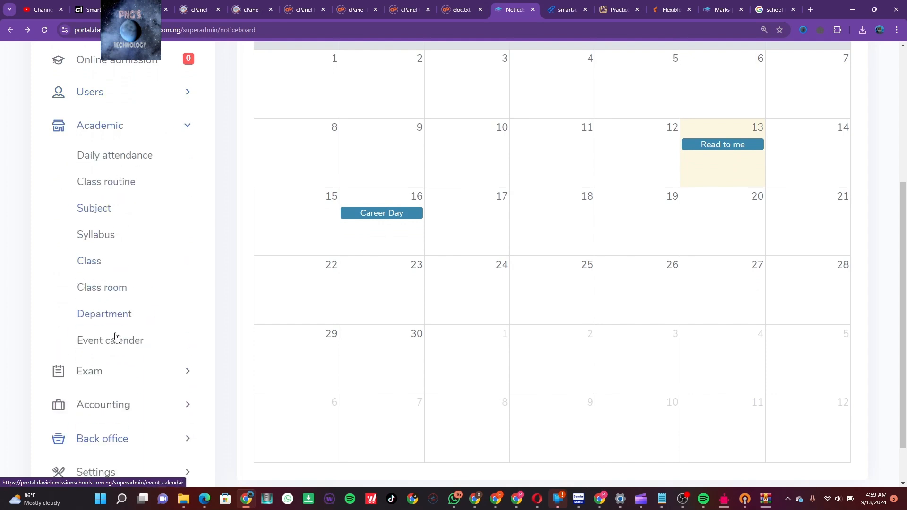
{"action": "left_click", "coordinate": [119, 349]}
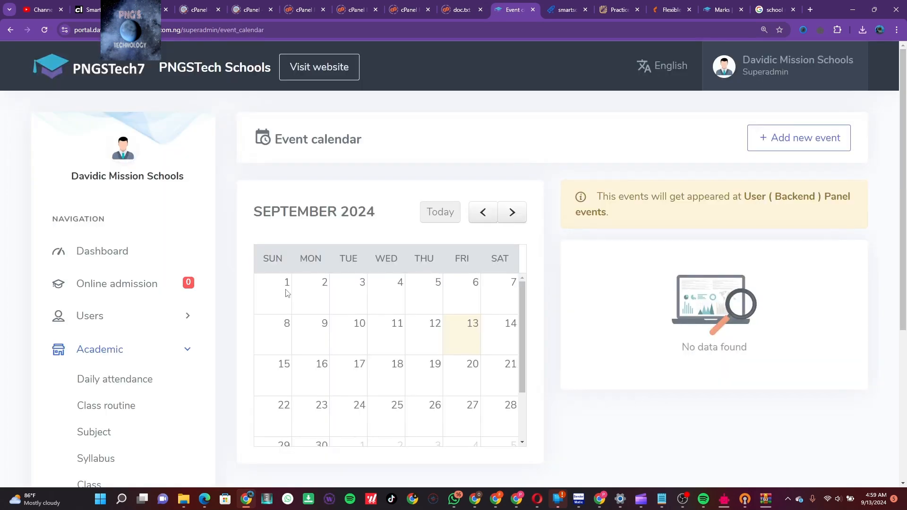
{"action": "left_click", "coordinate": [795, 140]}
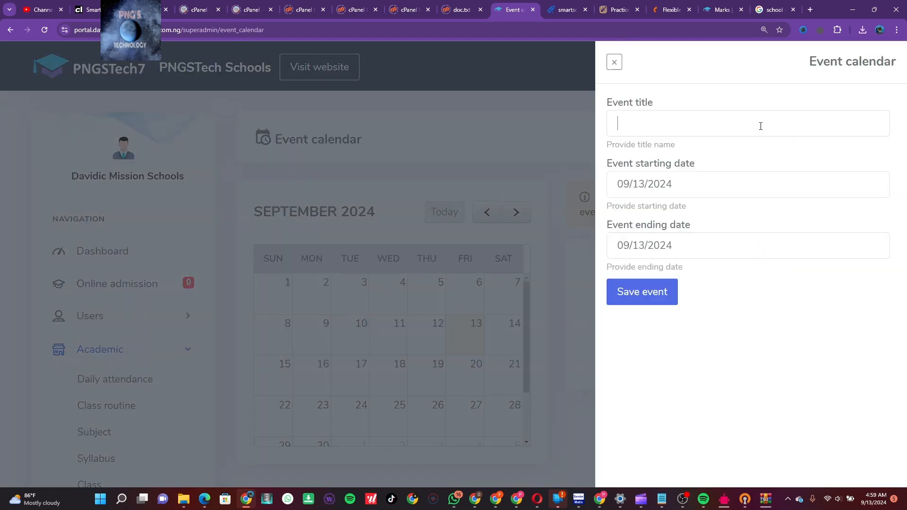
{"action": "left_click", "coordinate": [760, 126]}
{"action": "type", "text": "Sport"}
{"action": "left_click", "coordinate": [645, 179]}
{"action": "left_click", "coordinate": [751, 301]}
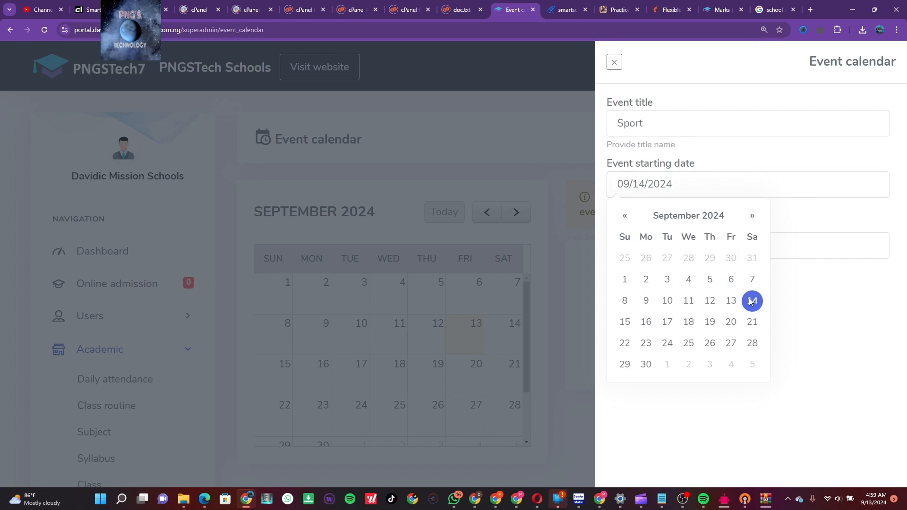
{"action": "left_click", "coordinate": [789, 244]}
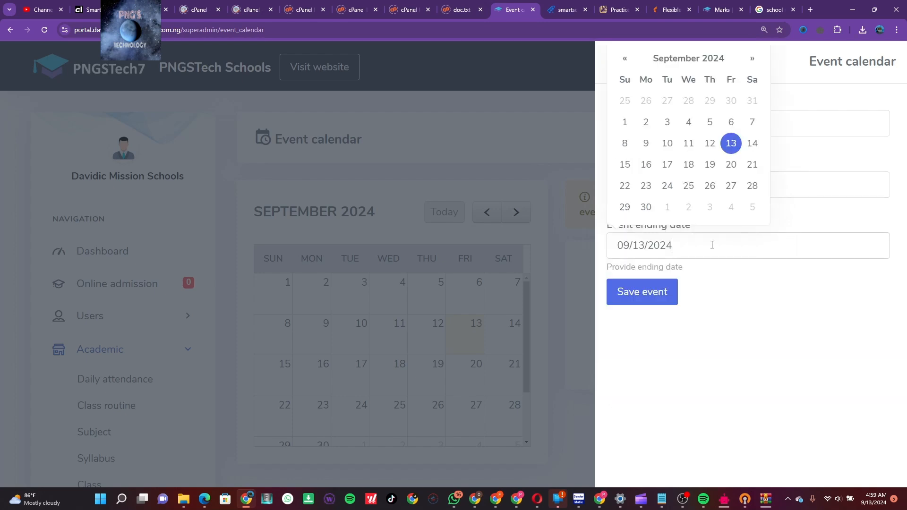
{"action": "left_click", "coordinate": [749, 145]}
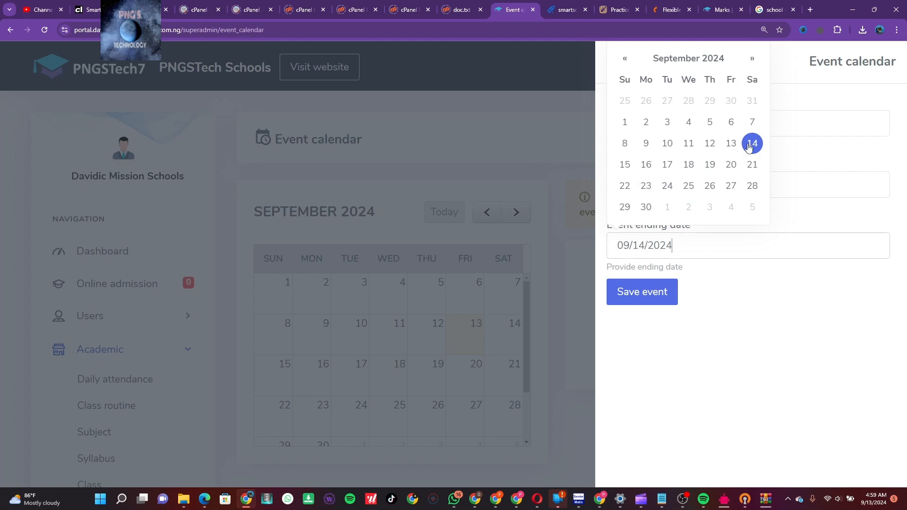
{"action": "left_click", "coordinate": [650, 293]}
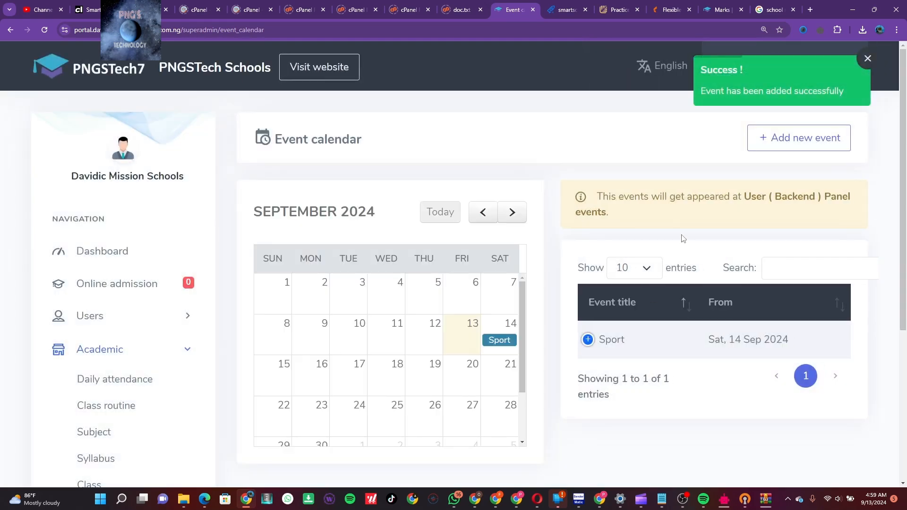
{"action": "left_click", "coordinate": [803, 138]}
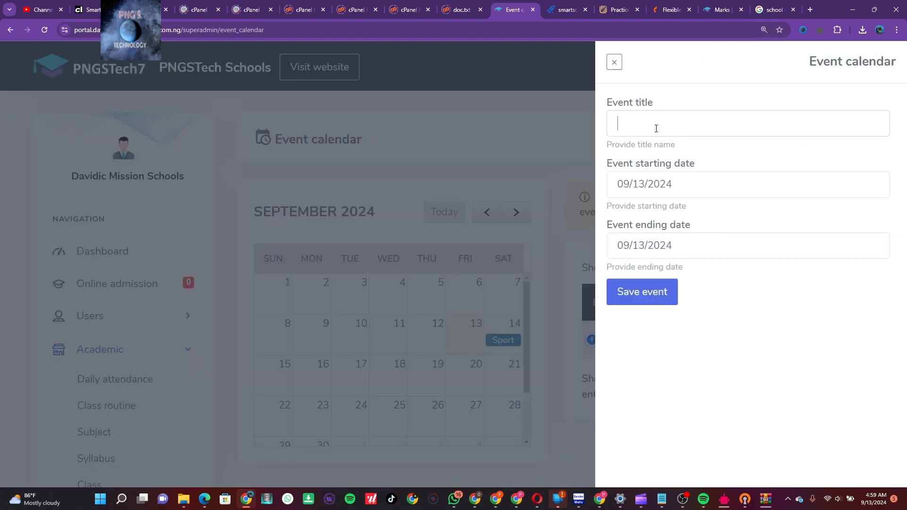
Add a 'Home Economics Cooking Pratical' event starting and ending 09/18/2024
{"action": "type", "text": "Home ec"}
{"action": "key", "text": "BackSpace"}
{"action": "key", "text": "BackSpace"}
{"action": "type", "text": "Economics "}
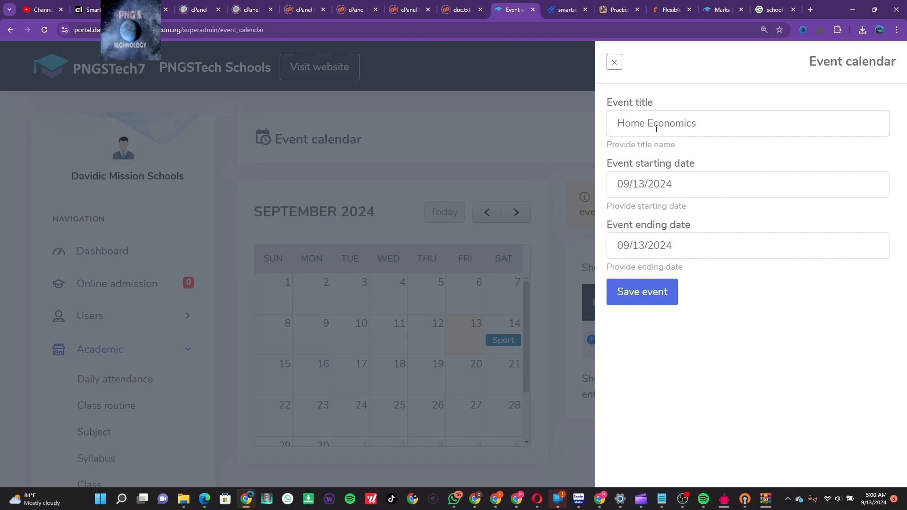
{"action": "type", "text": "Cooking Pratical"}
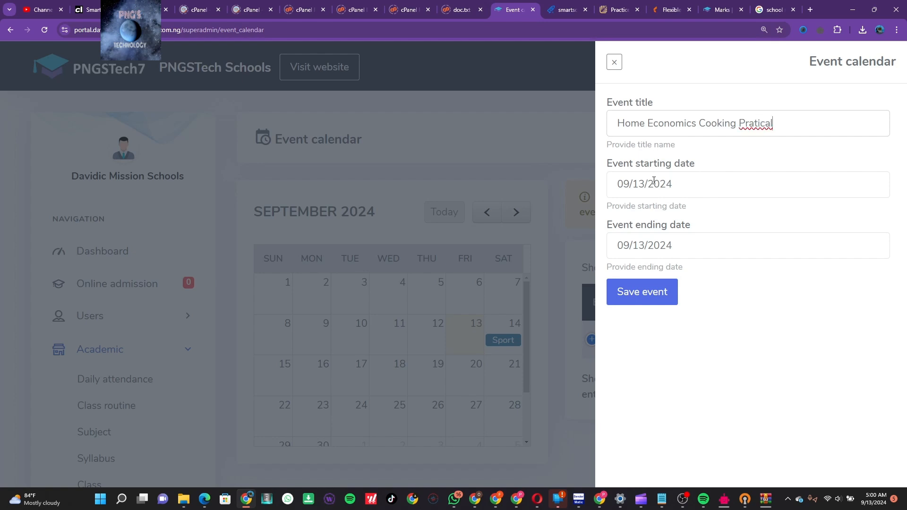
{"action": "left_click", "coordinate": [644, 183]}
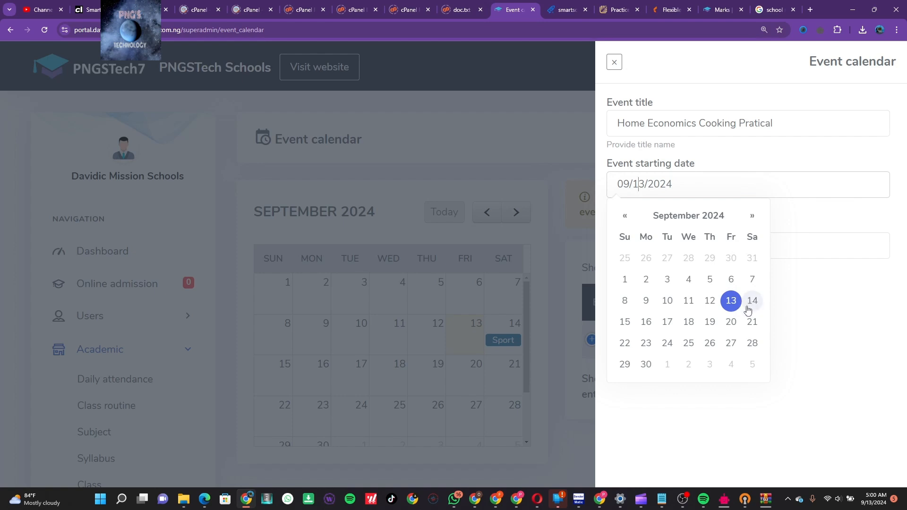
{"action": "left_click", "coordinate": [689, 326]}
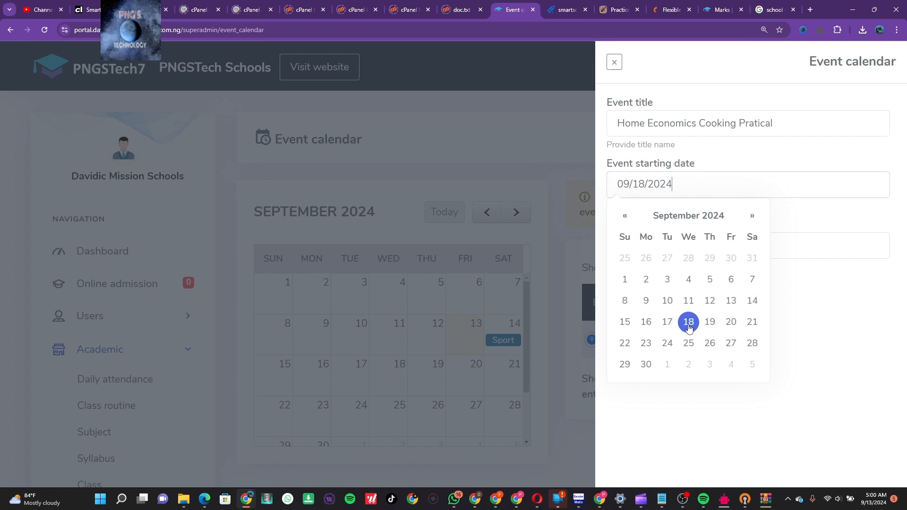
{"action": "left_click", "coordinate": [796, 226]}
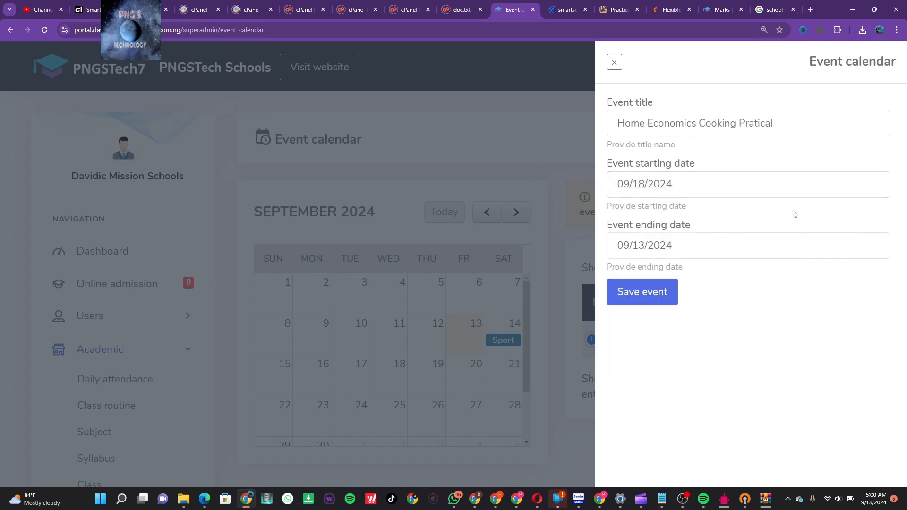
{"action": "left_click", "coordinate": [644, 245]}
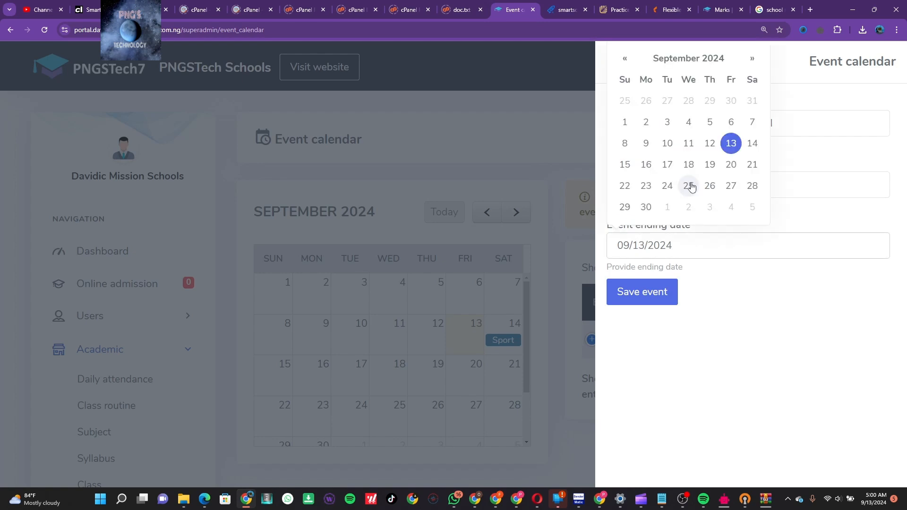
{"action": "left_click", "coordinate": [689, 166]}
{"action": "left_click", "coordinate": [651, 300]}
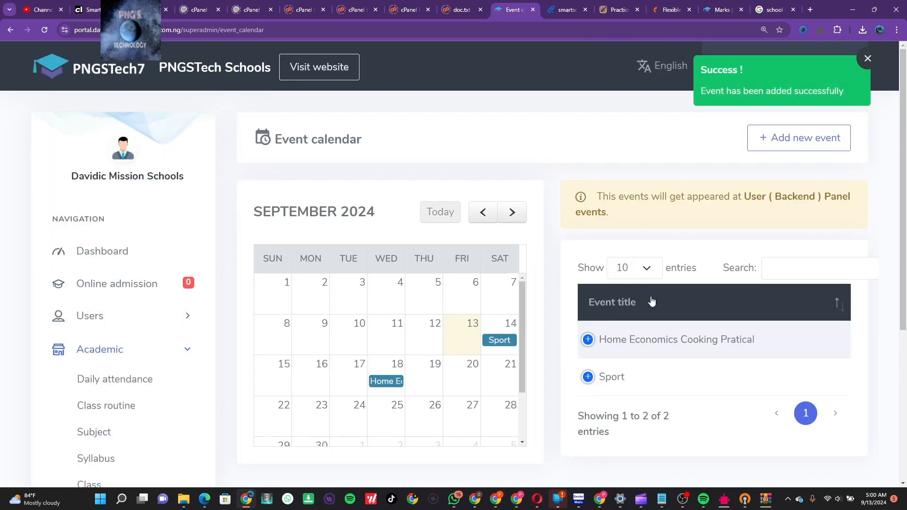
{"action": "scroll", "coordinate": [722, 310], "scroll_direction": "down", "scroll_amount": 1}
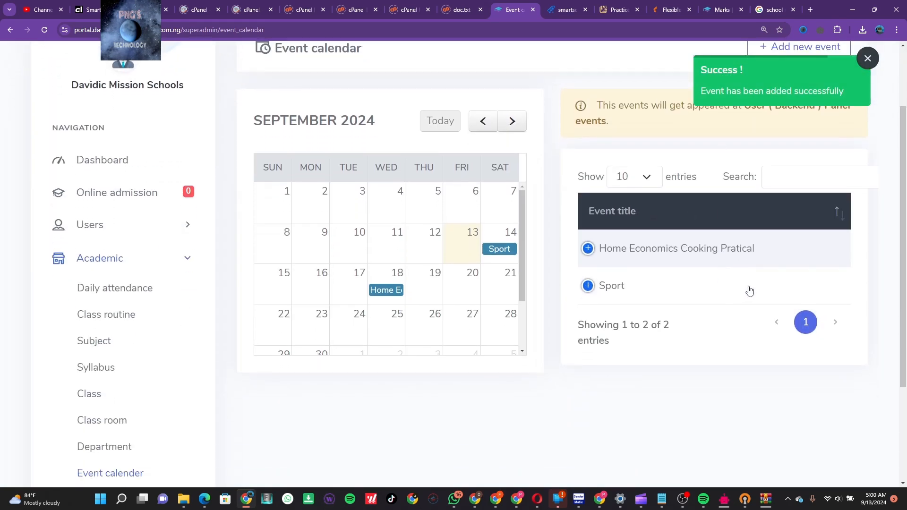
Edit the Sport event so both its start and end dates are 09/13/2024
{"action": "left_click", "coordinate": [771, 283]}
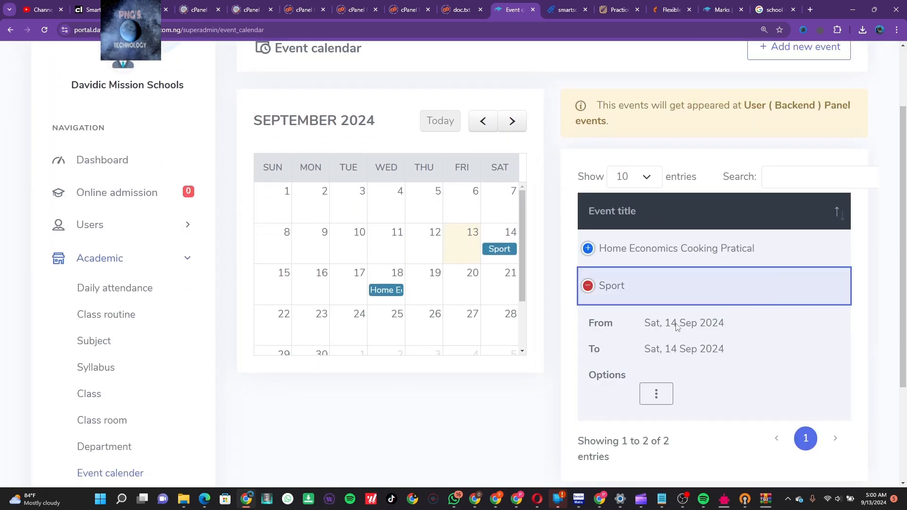
{"action": "left_click", "coordinate": [660, 399]}
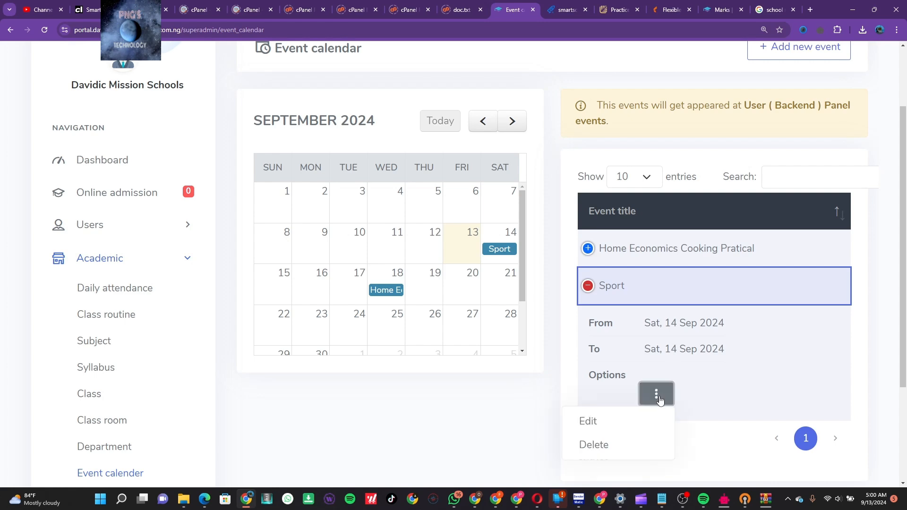
{"action": "left_click", "coordinate": [609, 427]}
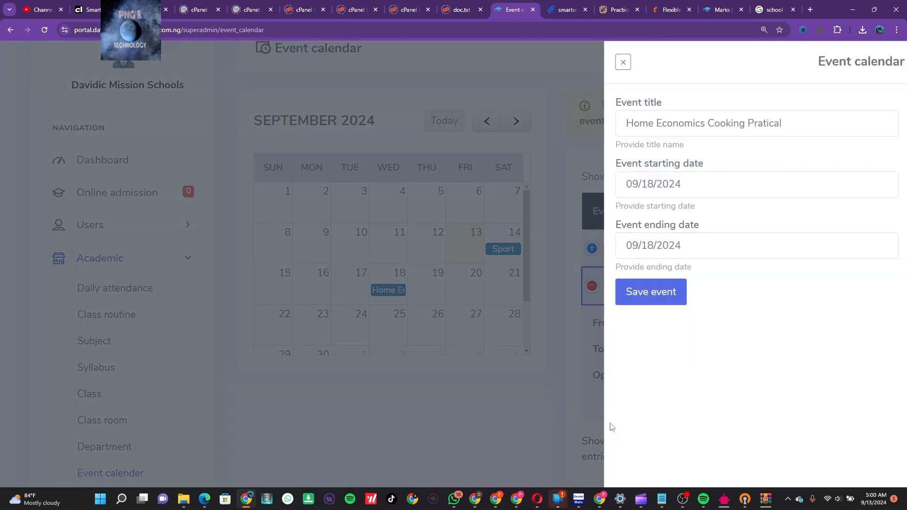
{"action": "left_click", "coordinate": [640, 188]}
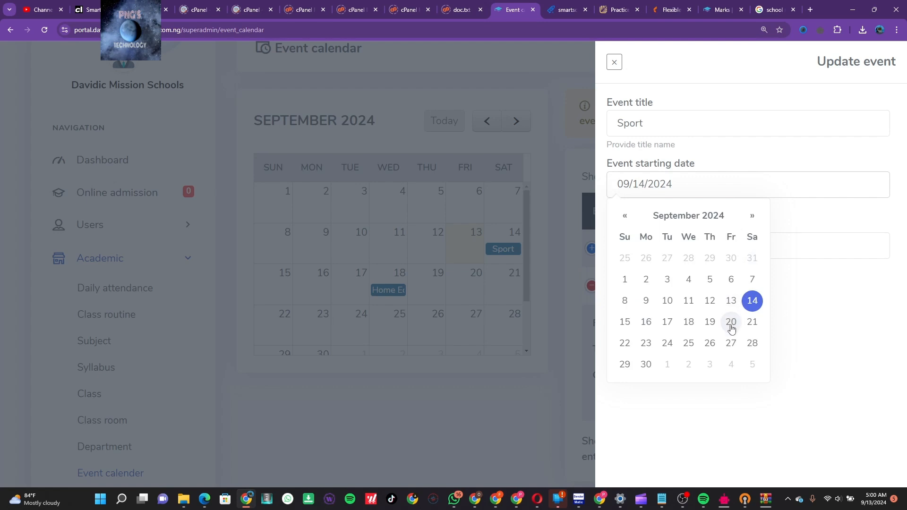
{"action": "left_click", "coordinate": [732, 306]}
{"action": "left_click", "coordinate": [803, 221]}
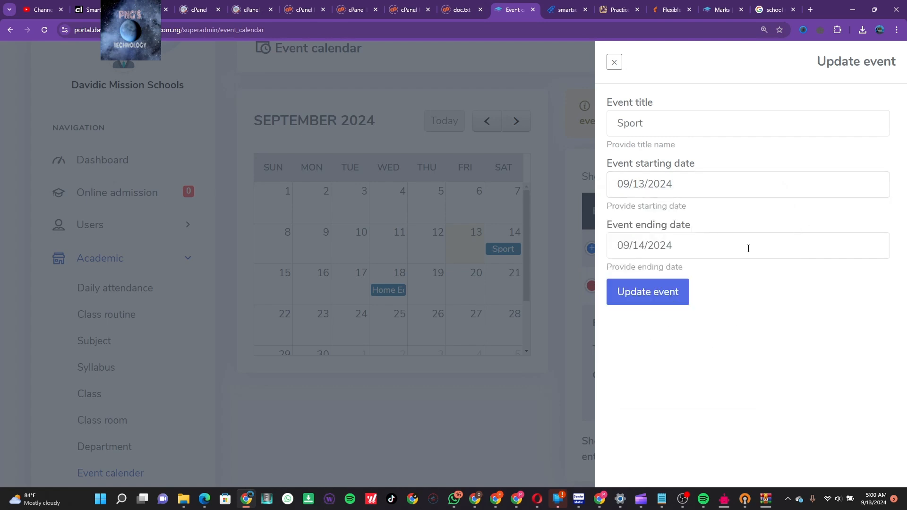
{"action": "left_click", "coordinate": [639, 248]}
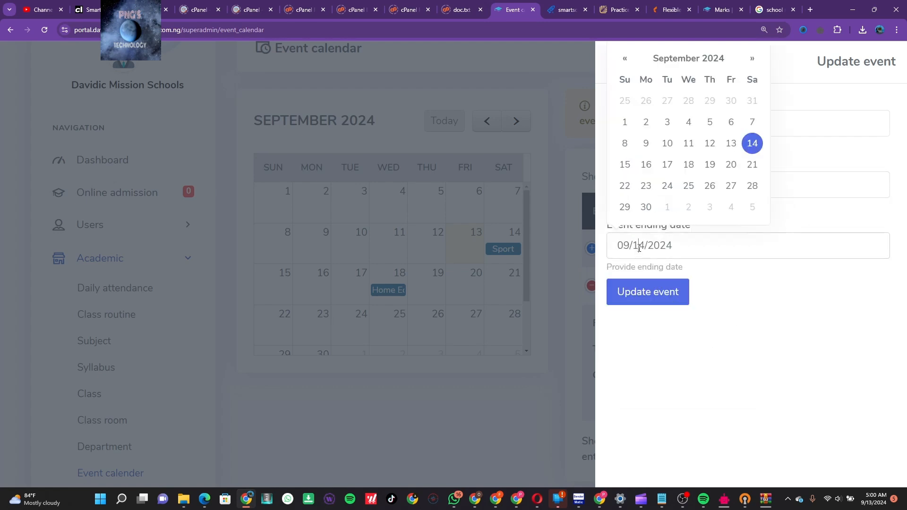
{"action": "left_click", "coordinate": [735, 149]}
{"action": "left_click", "coordinate": [786, 281]}
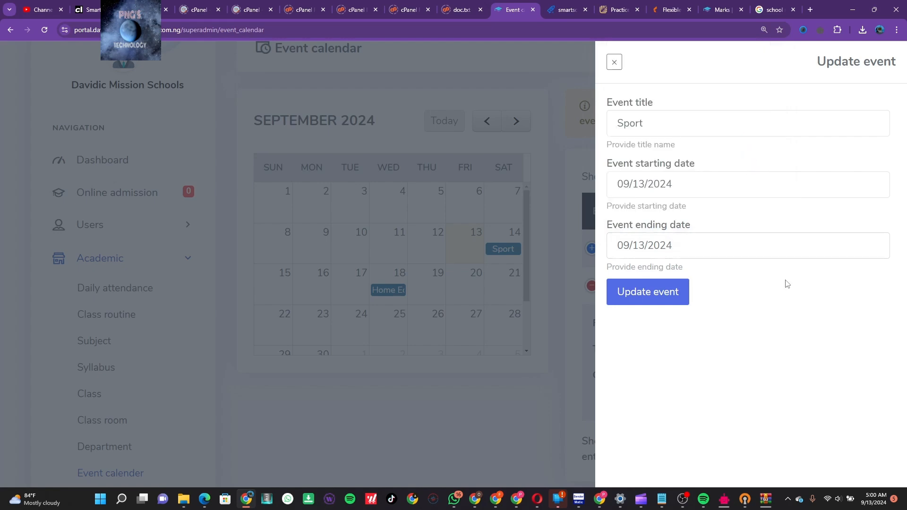
{"action": "left_click", "coordinate": [663, 291]}
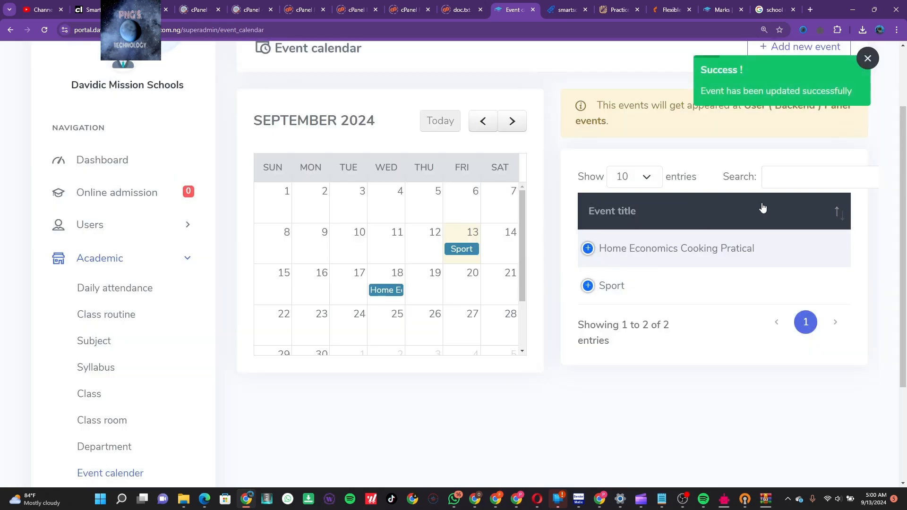
{"action": "left_click", "coordinate": [803, 47]}
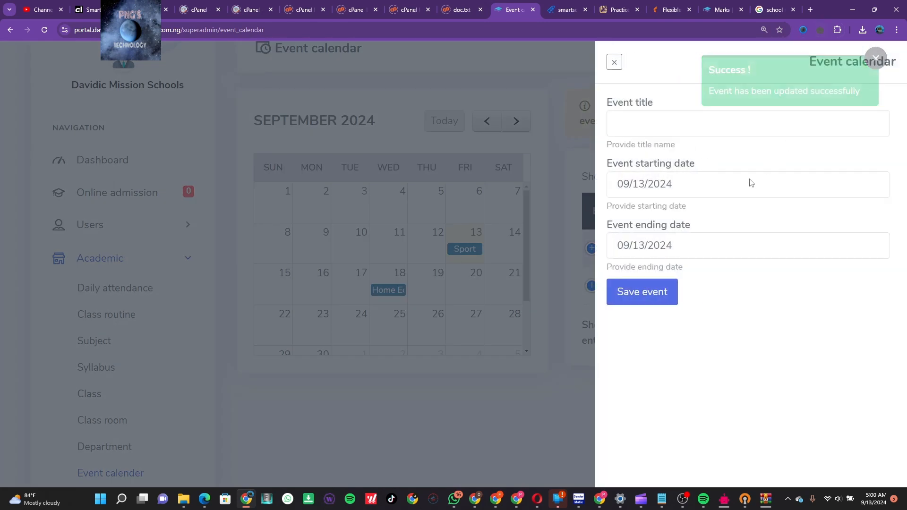
Create a 'Sports' event with start and end dates of 09/20/2024
{"action": "left_click", "coordinate": [644, 183]}
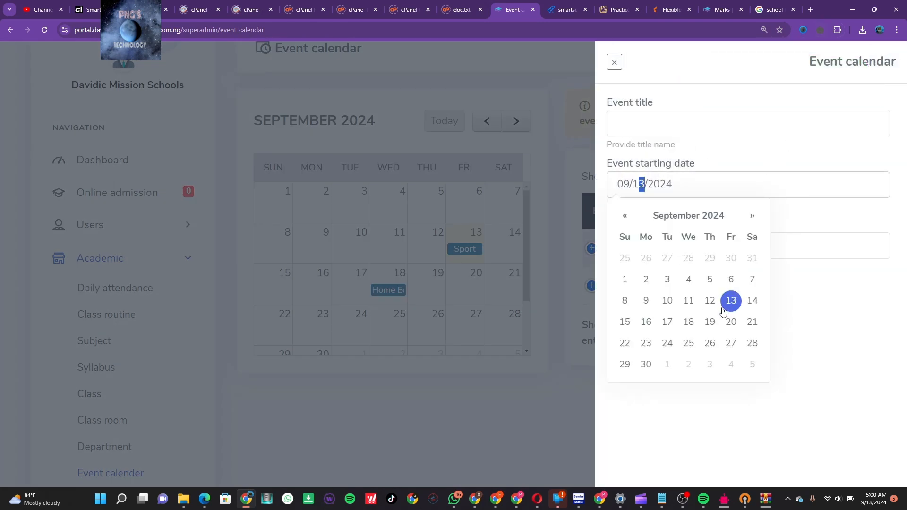
{"action": "left_click", "coordinate": [731, 322]}
{"action": "left_click", "coordinate": [786, 218]}
{"action": "left_click", "coordinate": [645, 238]}
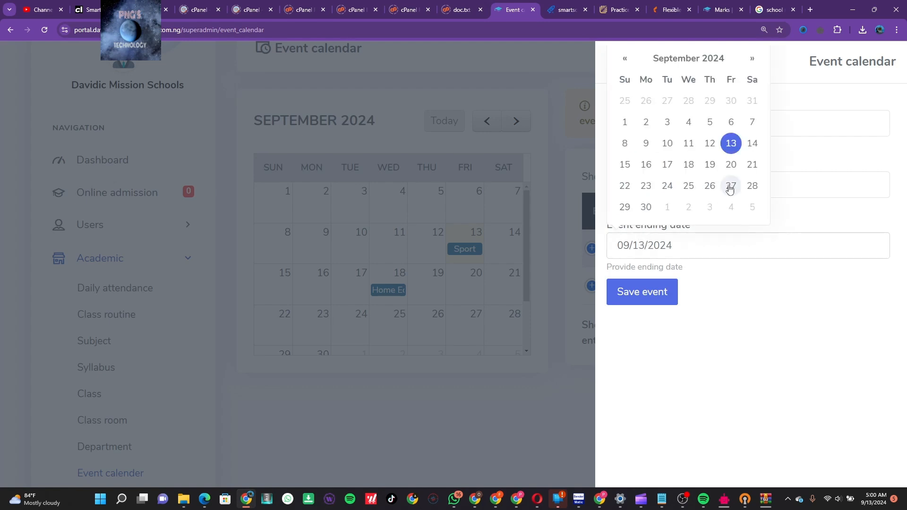
{"action": "left_click", "coordinate": [732, 171]}
{"action": "left_click", "coordinate": [787, 225]}
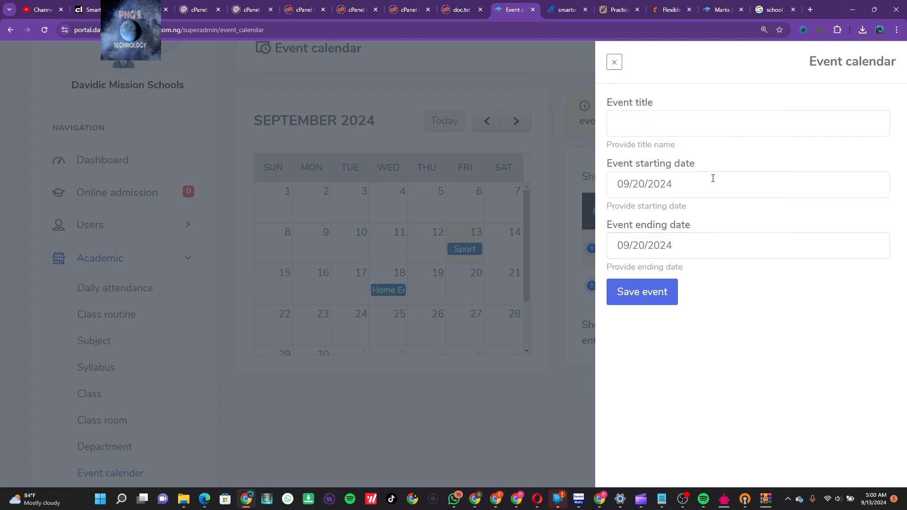
{"action": "left_click", "coordinate": [672, 129]}
{"action": "type", "text": "Sports"}
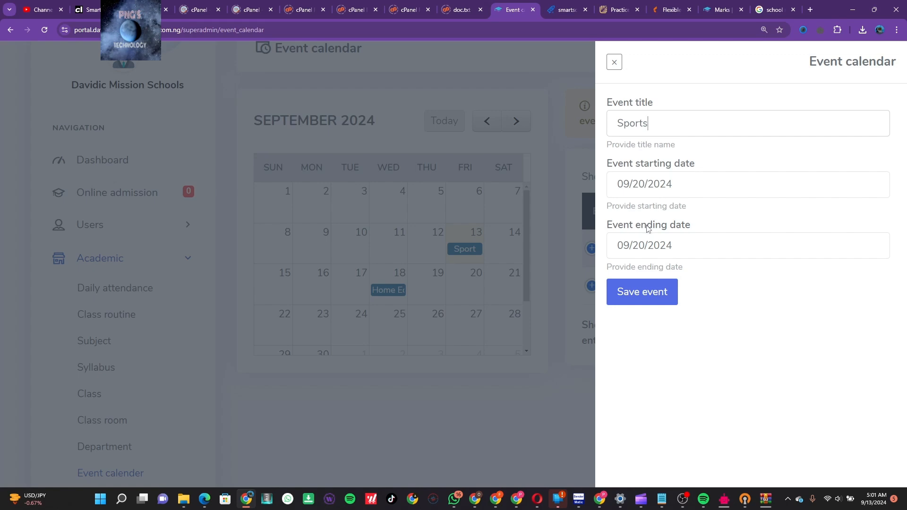
{"action": "left_click", "coordinate": [643, 293]}
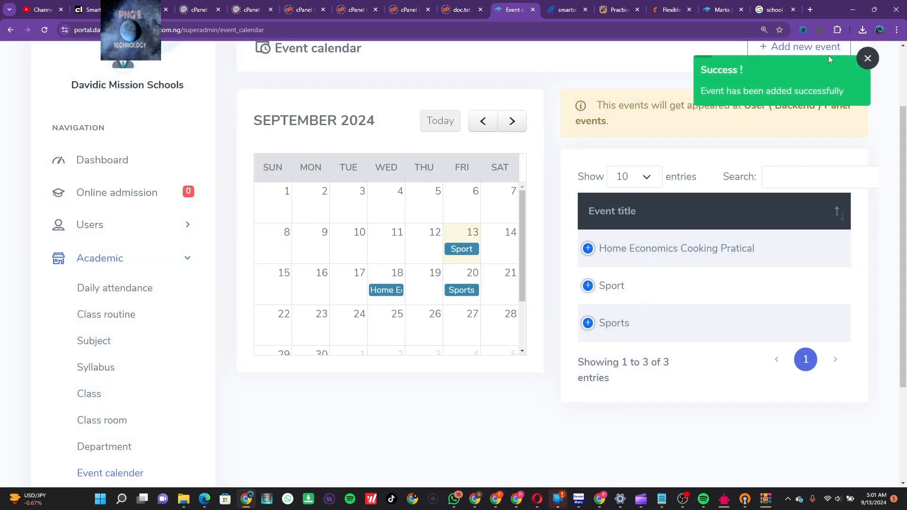
{"action": "left_click", "coordinate": [827, 53]}
Save the 'Fruits day' event with start and end dates of 09/19/2024
{"action": "left_click", "coordinate": [689, 127]}
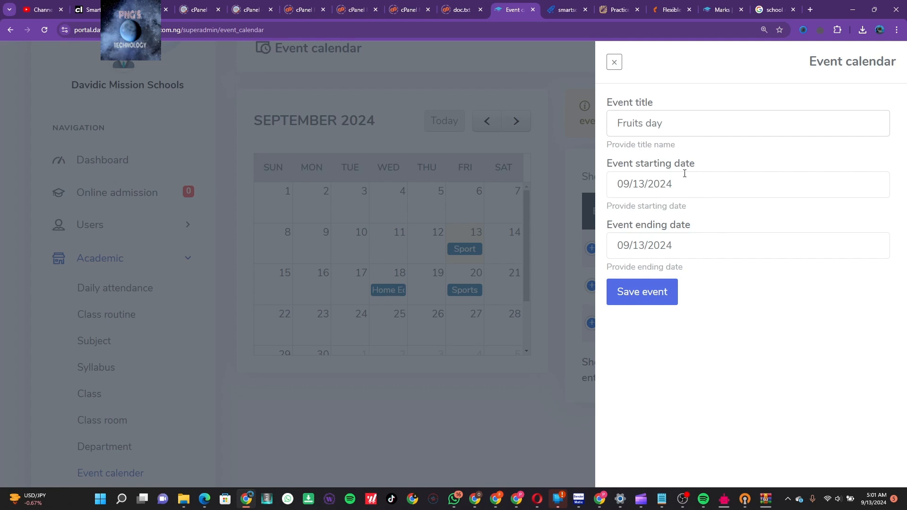
{"action": "left_click", "coordinate": [646, 183]}
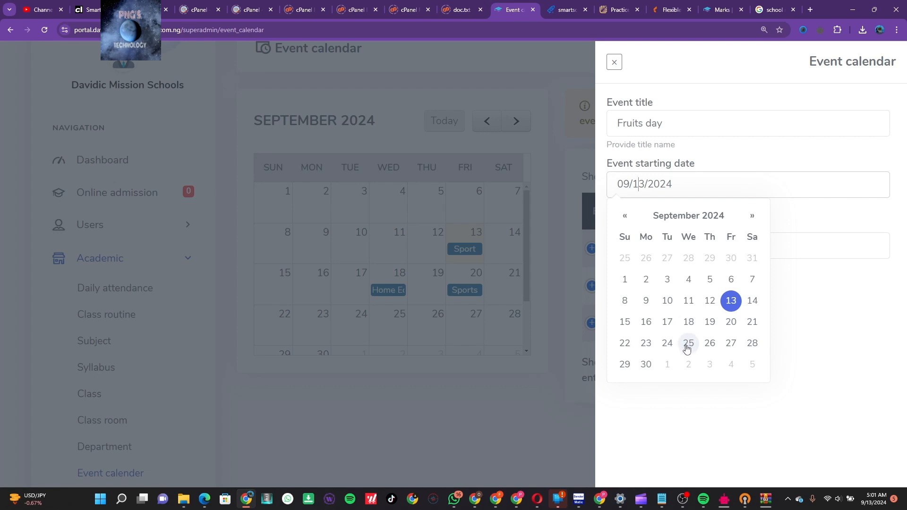
{"action": "left_click", "coordinate": [714, 322]}
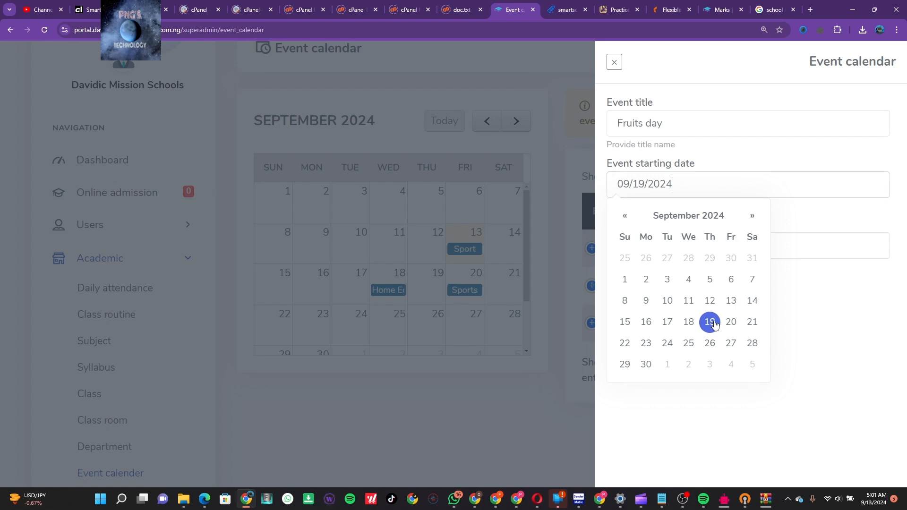
{"action": "left_click", "coordinate": [788, 205]}
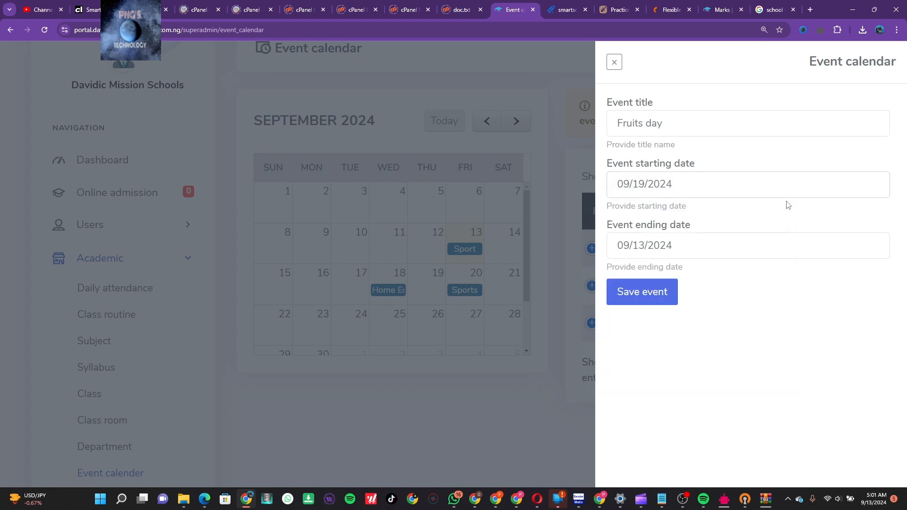
{"action": "left_click", "coordinate": [644, 246]}
{"action": "left_click", "coordinate": [712, 170]}
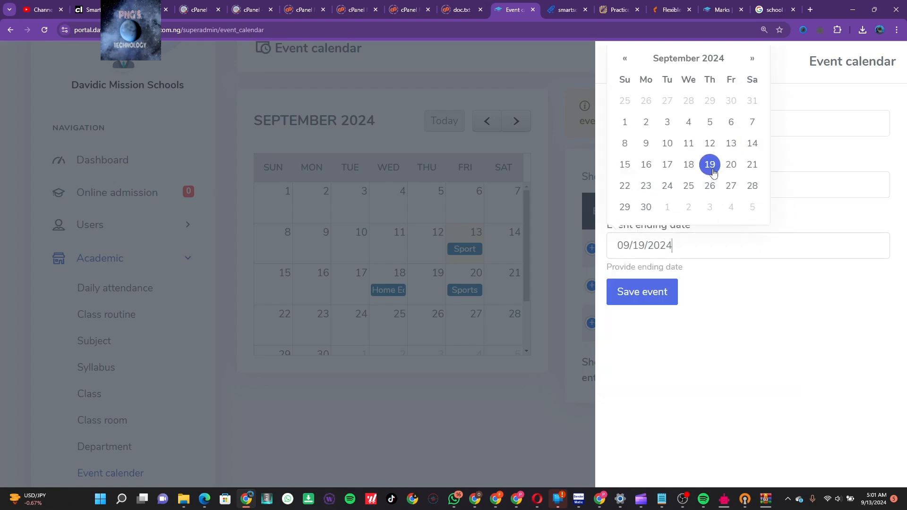
{"action": "left_click", "coordinate": [777, 230]}
{"action": "left_click", "coordinate": [668, 293]}
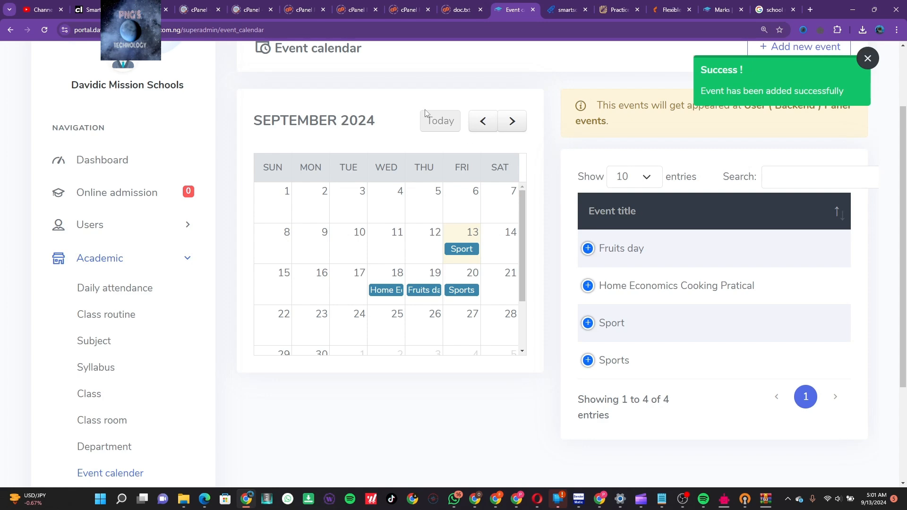
{"action": "scroll", "coordinate": [424, 109], "scroll_direction": "up", "scroll_amount": 2}
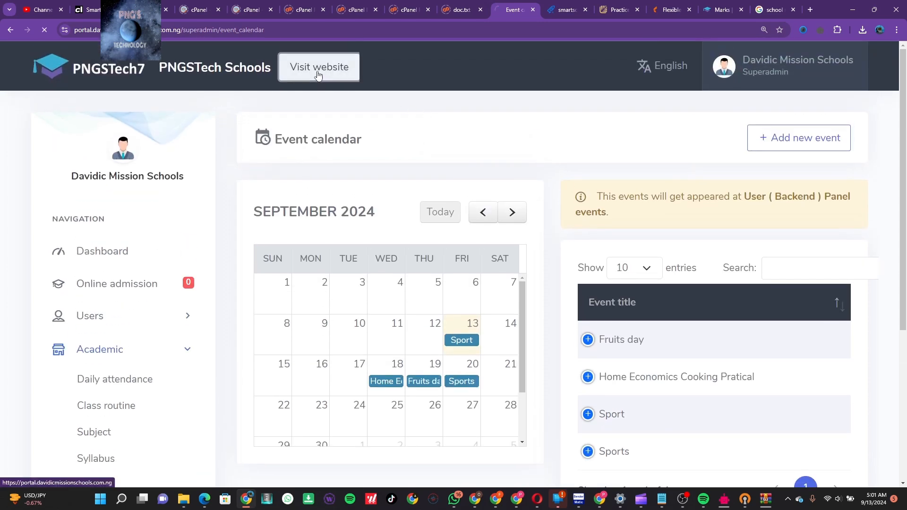
Browse the public website's School events and Noticeboard pages
{"action": "left_click", "coordinate": [318, 75]}
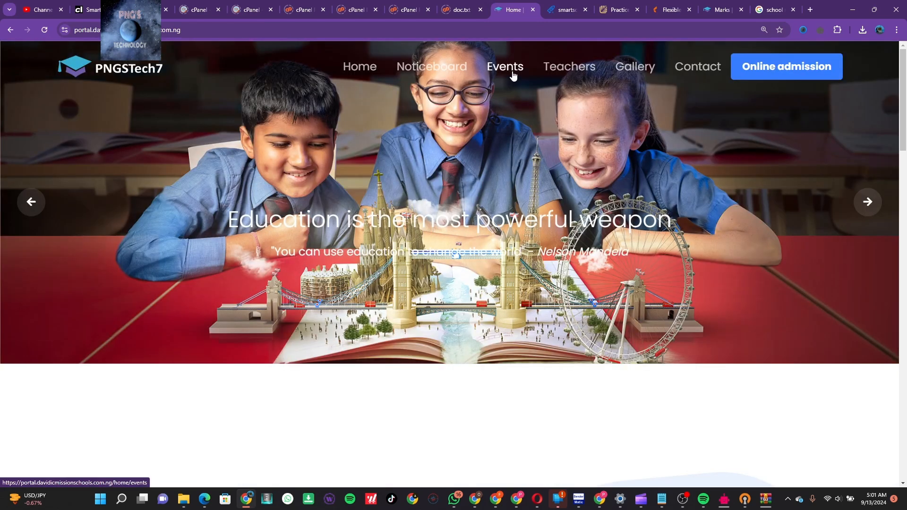
{"action": "left_click", "coordinate": [513, 73]}
{"action": "scroll", "coordinate": [557, 295], "scroll_direction": "down", "scroll_amount": 3}
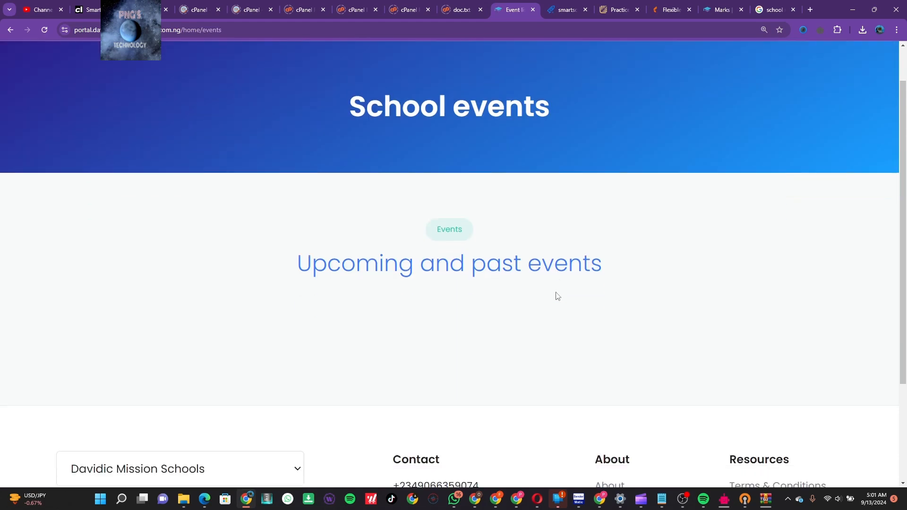
{"action": "scroll", "coordinate": [557, 295], "scroll_direction": "up", "scroll_amount": 3}
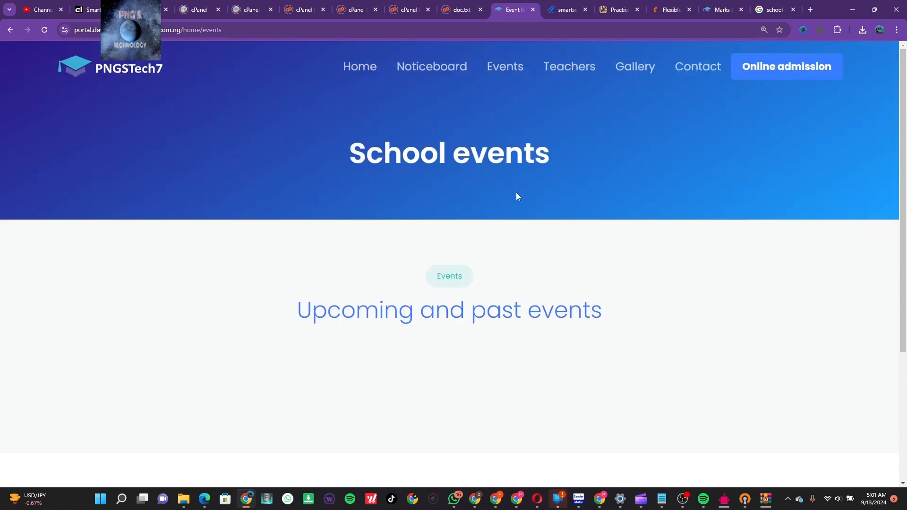
{"action": "left_click", "coordinate": [452, 66]}
{"action": "scroll", "coordinate": [510, 208], "scroll_direction": "down", "scroll_amount": 2}
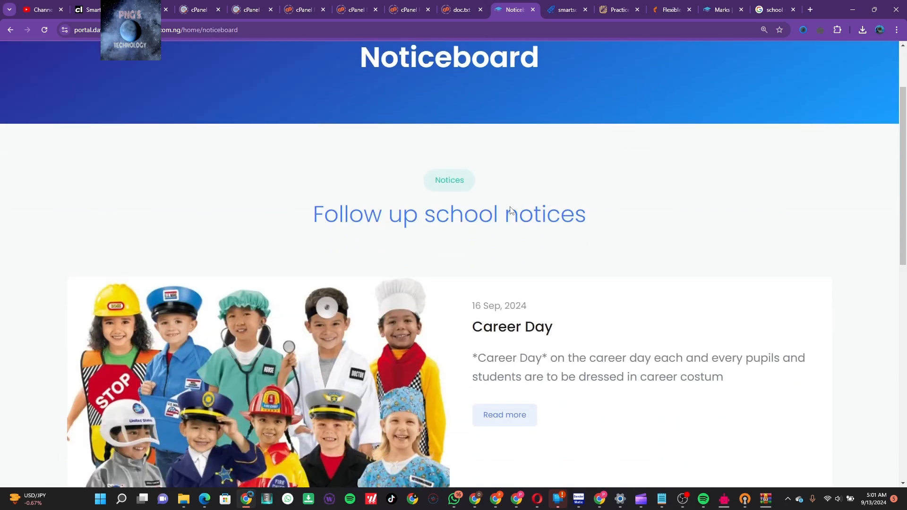
{"action": "scroll", "coordinate": [510, 210], "scroll_direction": "down", "scroll_amount": 10}
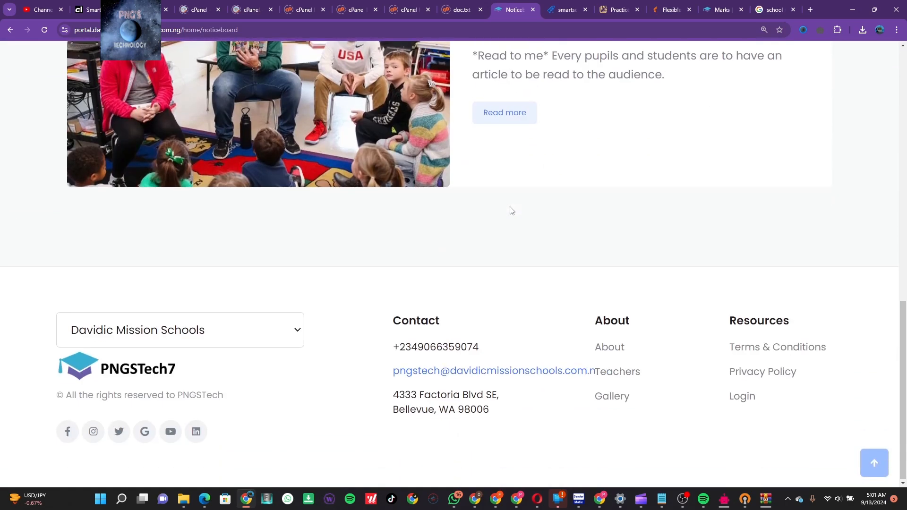
{"action": "scroll", "coordinate": [511, 211], "scroll_direction": "up", "scroll_amount": 10}
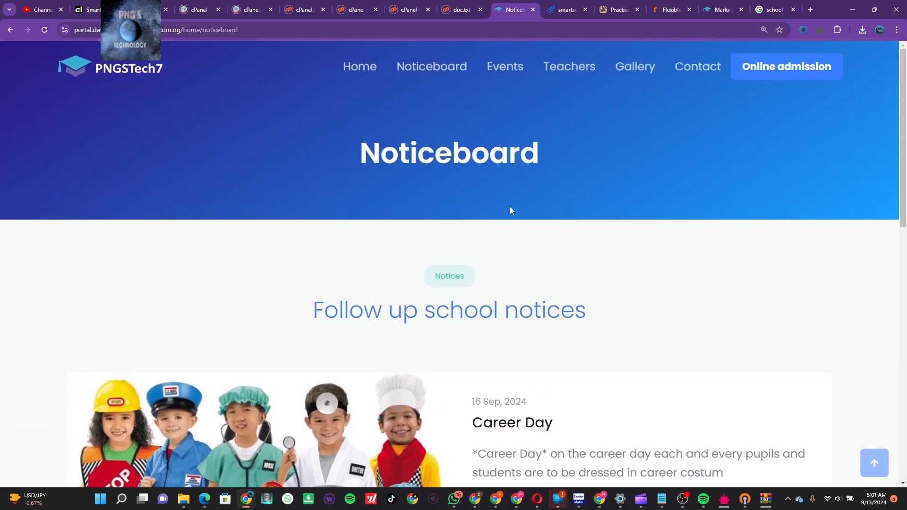
View the public Photo gallery page, then go back to the Noticeboard
{"action": "left_click", "coordinate": [635, 67]}
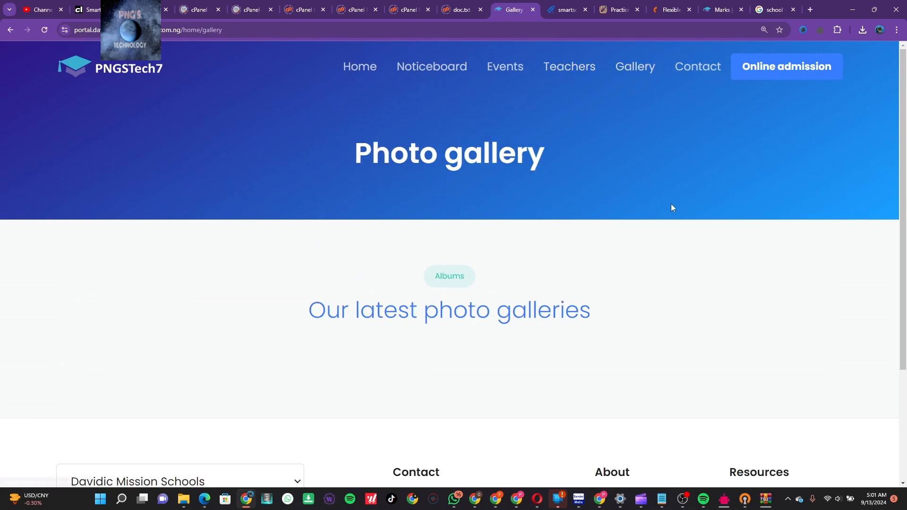
{"action": "scroll", "coordinate": [672, 208], "scroll_direction": "down", "scroll_amount": 3}
{"action": "scroll", "coordinate": [672, 208], "scroll_direction": "up", "scroll_amount": 3}
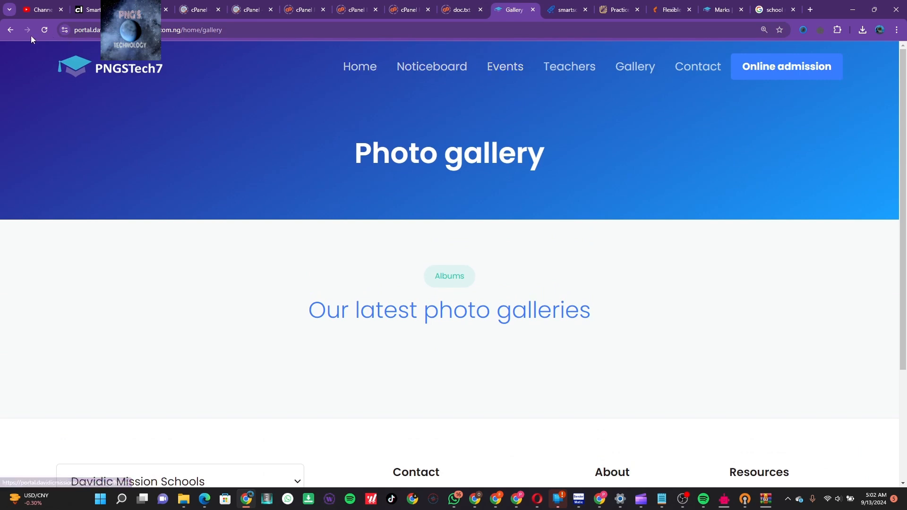
{"action": "left_click", "coordinate": [11, 31]}
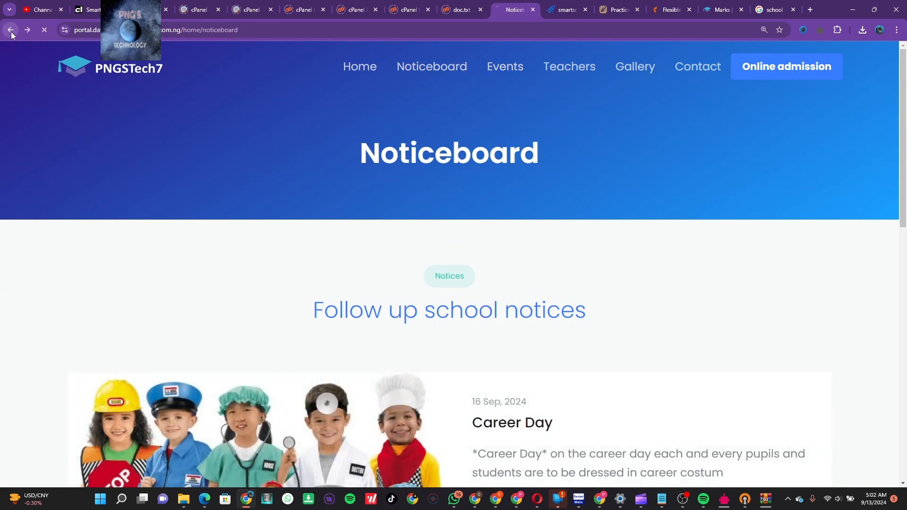
Return to the admin Event calendar and expand the Users section in the sidebar
{"action": "left_click", "coordinate": [11, 31]}
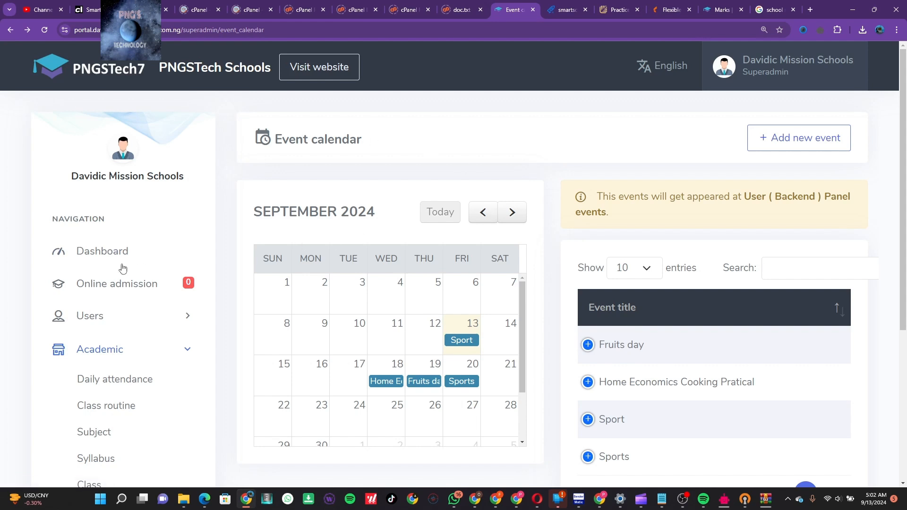
{"action": "left_click", "coordinate": [178, 317]}
{"action": "scroll", "coordinate": [180, 321], "scroll_direction": "down", "scroll_amount": 2}
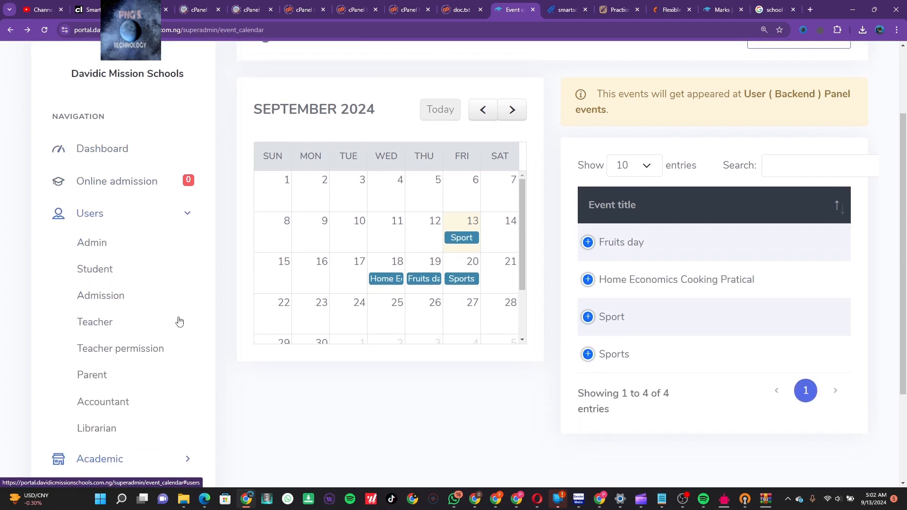
{"action": "scroll", "coordinate": [191, 406], "scroll_direction": "down", "scroll_amount": 1}
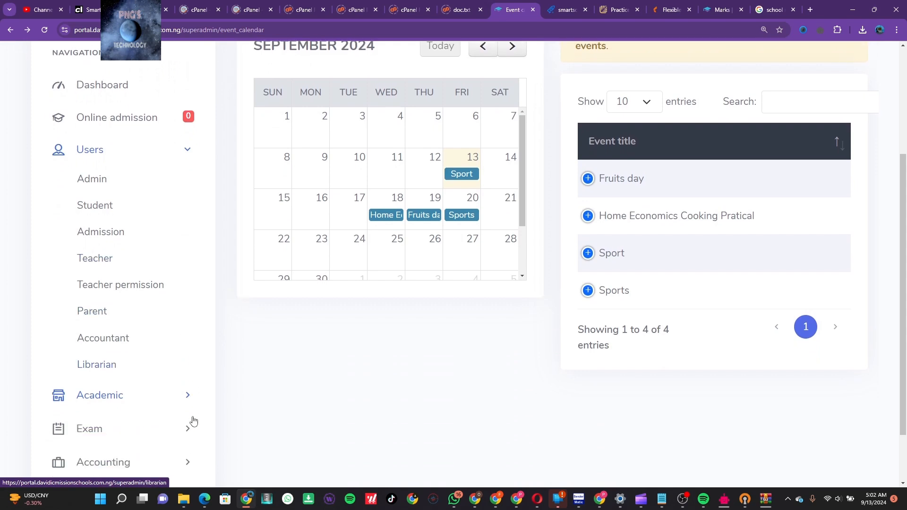
{"action": "scroll", "coordinate": [193, 416], "scroll_direction": "down", "scroll_amount": 1}
Expand the Academic, Exam, Accounting and Back office sidebar sections
{"action": "left_click", "coordinate": [189, 341]}
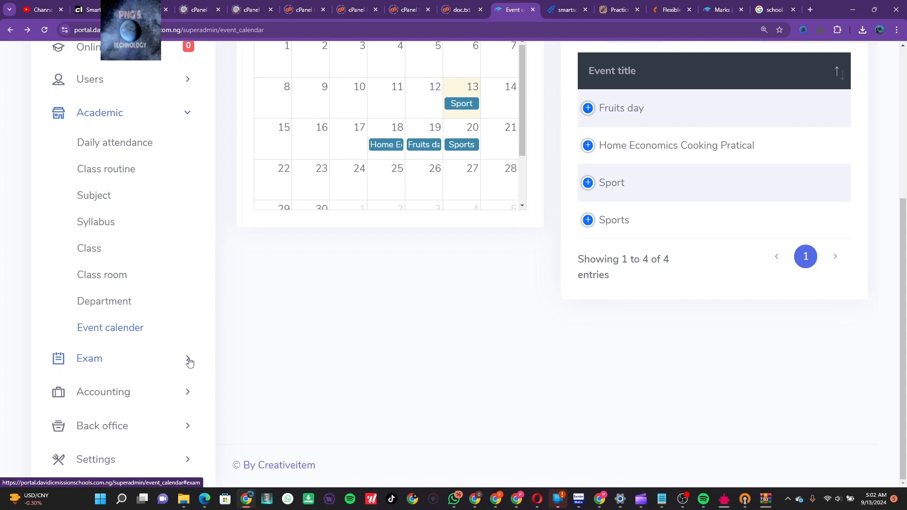
{"action": "left_click", "coordinate": [189, 360]}
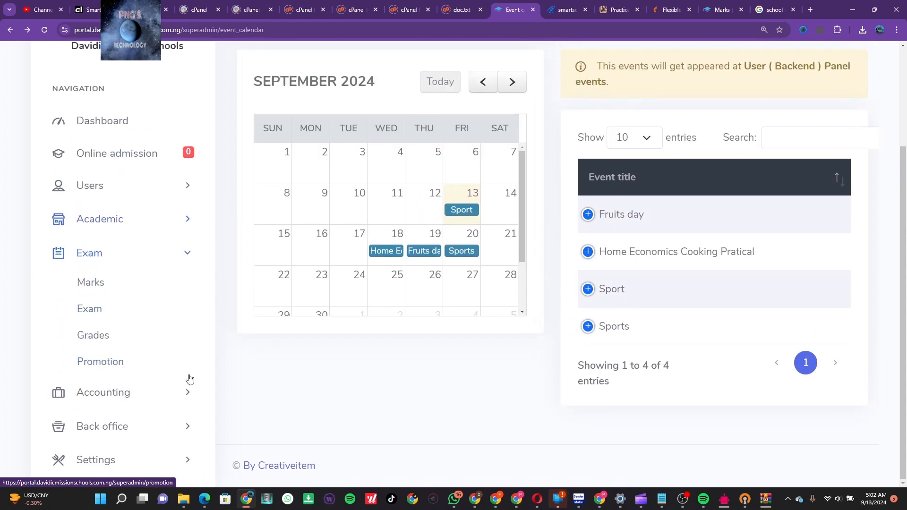
{"action": "left_click", "coordinate": [188, 393]}
{"action": "left_click", "coordinate": [188, 425]}
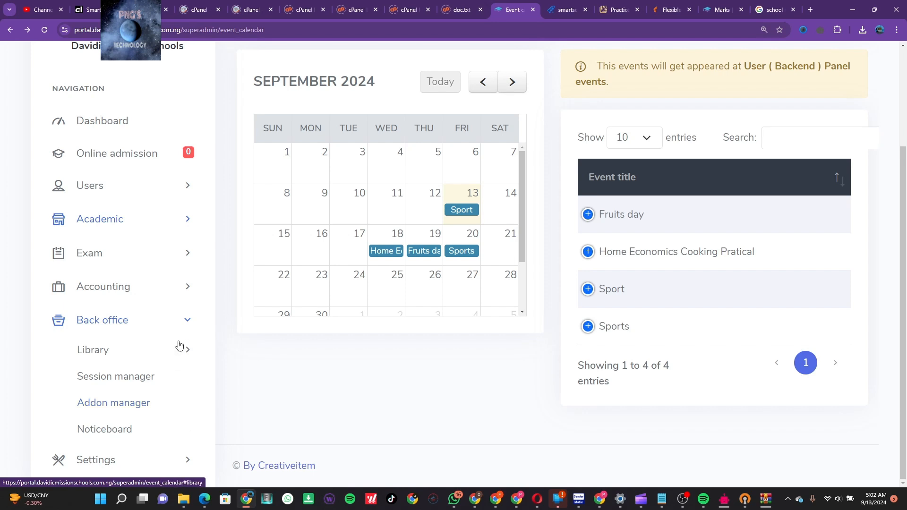
Look over the System and Website settings pages, then visit the school's public website
{"action": "left_click", "coordinate": [185, 474]}
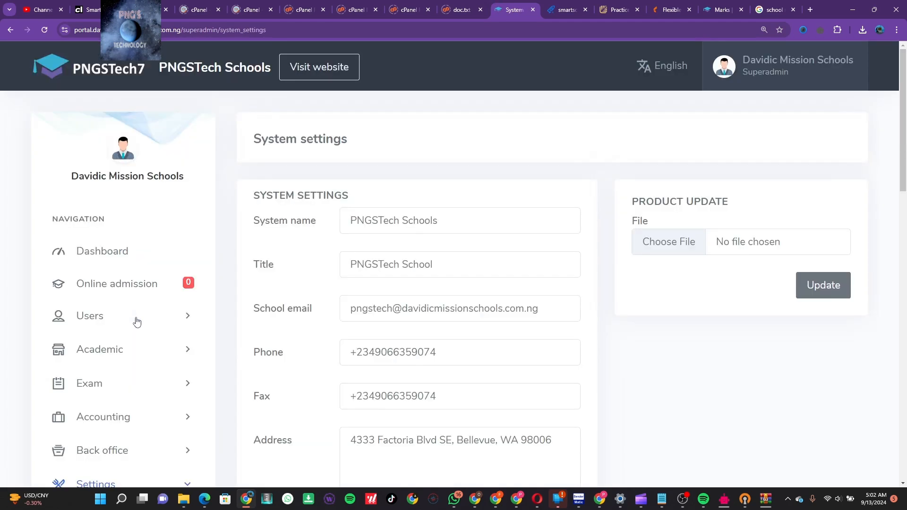
{"action": "scroll", "coordinate": [284, 330], "scroll_direction": "down", "scroll_amount": 6}
{"action": "scroll", "coordinate": [283, 330], "scroll_direction": "down", "scroll_amount": 8}
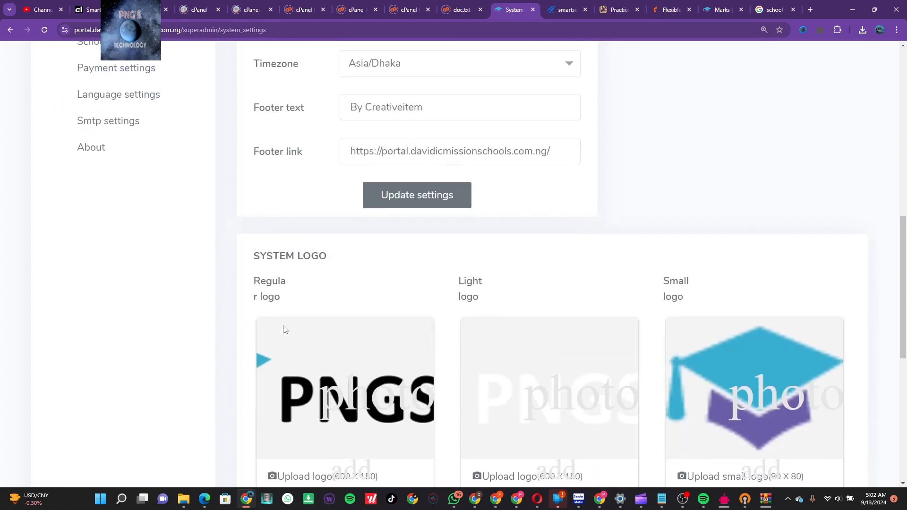
{"action": "scroll", "coordinate": [284, 329], "scroll_direction": "up", "scroll_amount": 10}
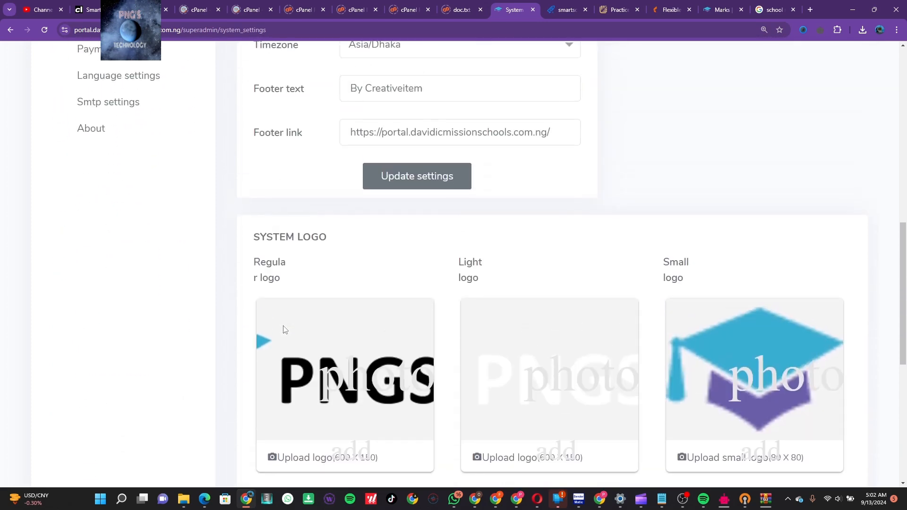
{"action": "left_click", "coordinate": [133, 280]}
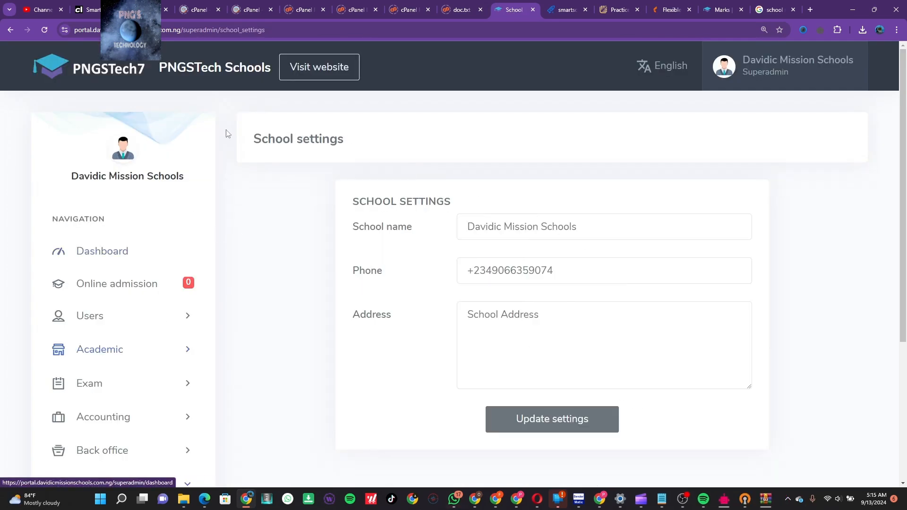
{"action": "left_click", "coordinate": [332, 78]}
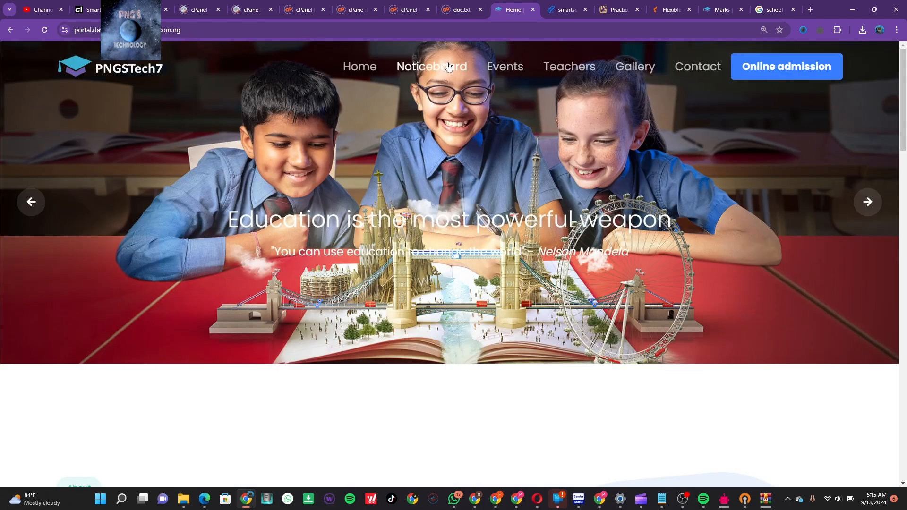
Browse the public Noticeboard, School events, Our Teachers, Photo gallery and Contact us pages
{"action": "left_click", "coordinate": [447, 66]}
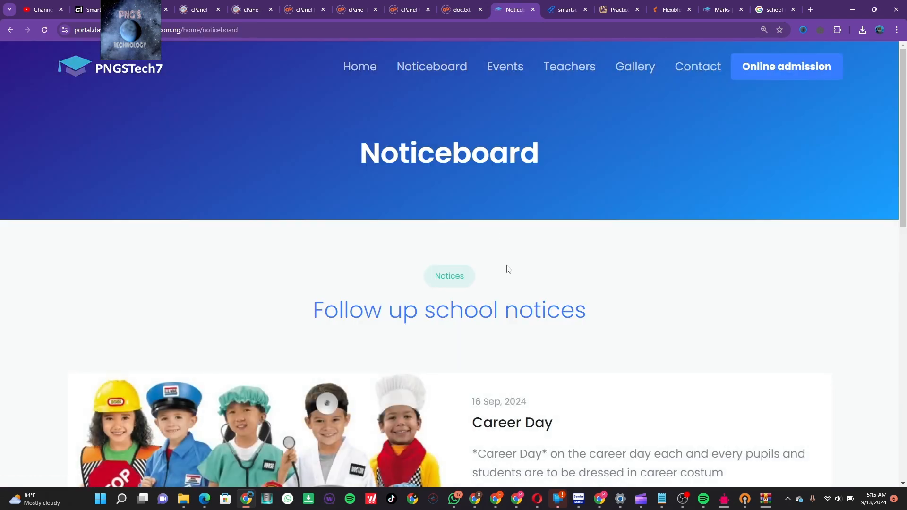
{"action": "scroll", "coordinate": [508, 270], "scroll_direction": "down", "scroll_amount": 10}
{"action": "scroll", "coordinate": [506, 268], "scroll_direction": "up", "scroll_amount": 3}
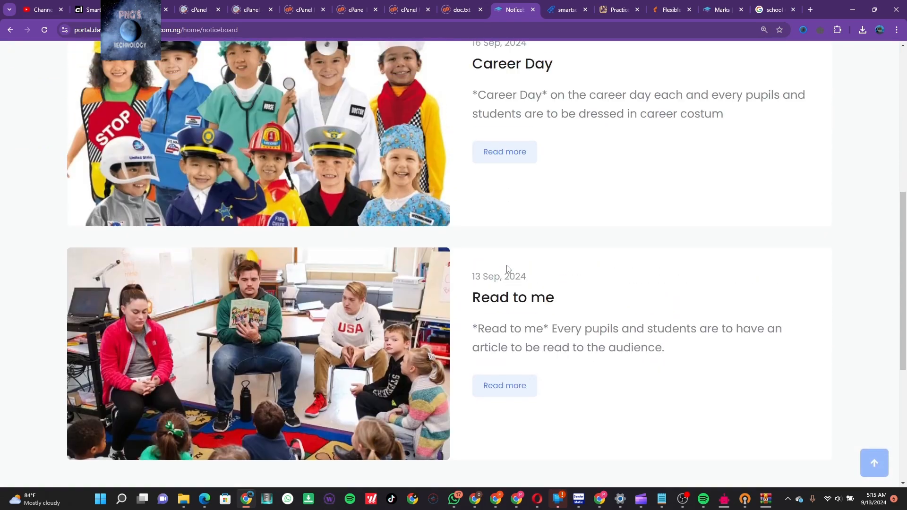
{"action": "scroll", "coordinate": [507, 268], "scroll_direction": "up", "scroll_amount": 7}
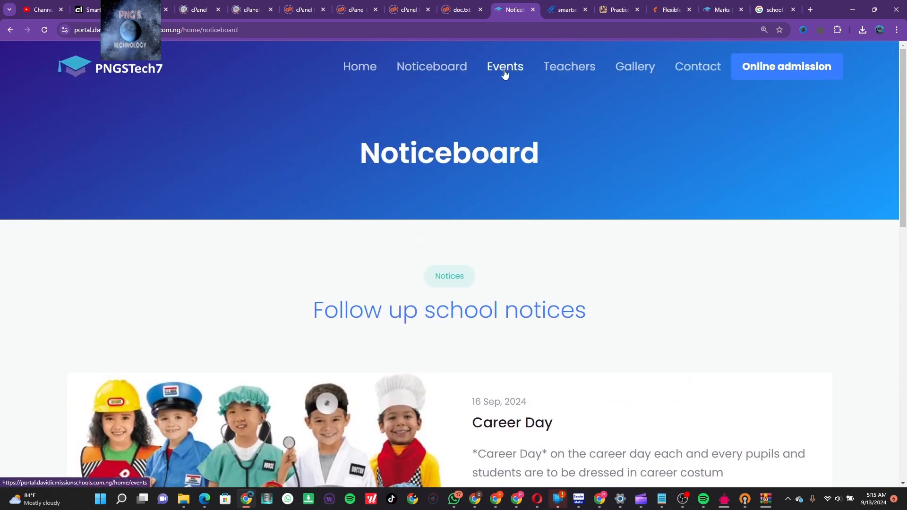
{"action": "left_click", "coordinate": [503, 69]}
{"action": "scroll", "coordinate": [538, 254], "scroll_direction": "down", "scroll_amount": 4}
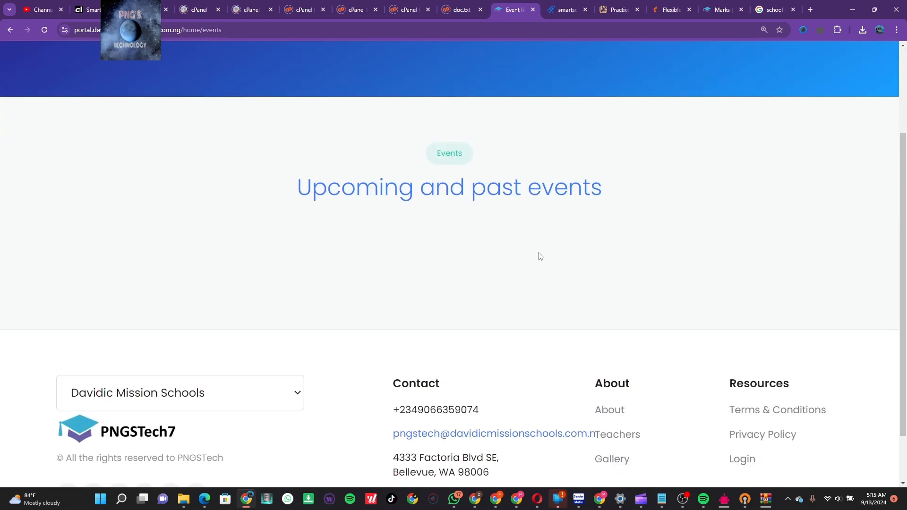
{"action": "scroll", "coordinate": [540, 255], "scroll_direction": "up", "scroll_amount": 4}
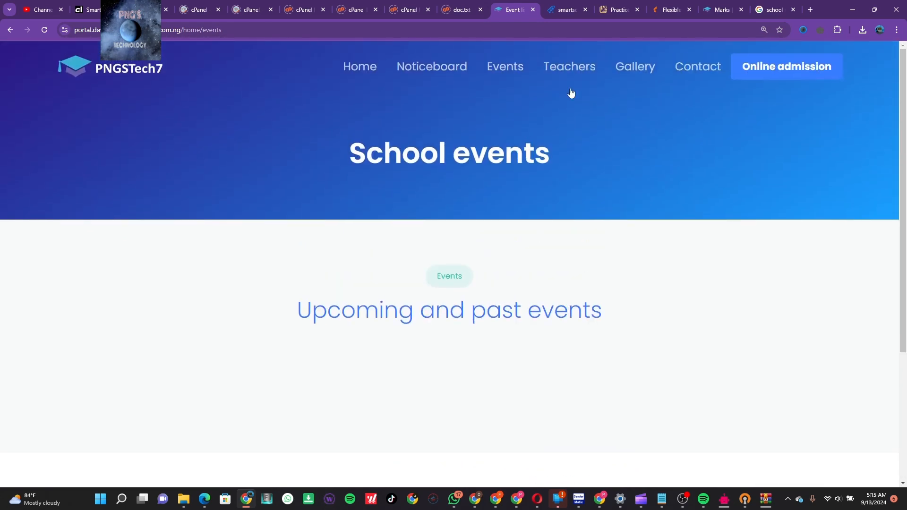
{"action": "left_click", "coordinate": [577, 70]}
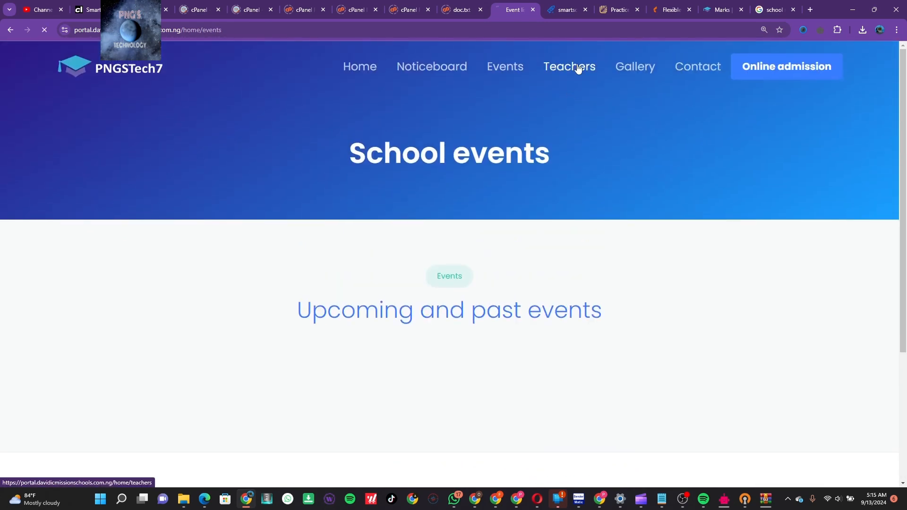
{"action": "left_click", "coordinate": [624, 66]}
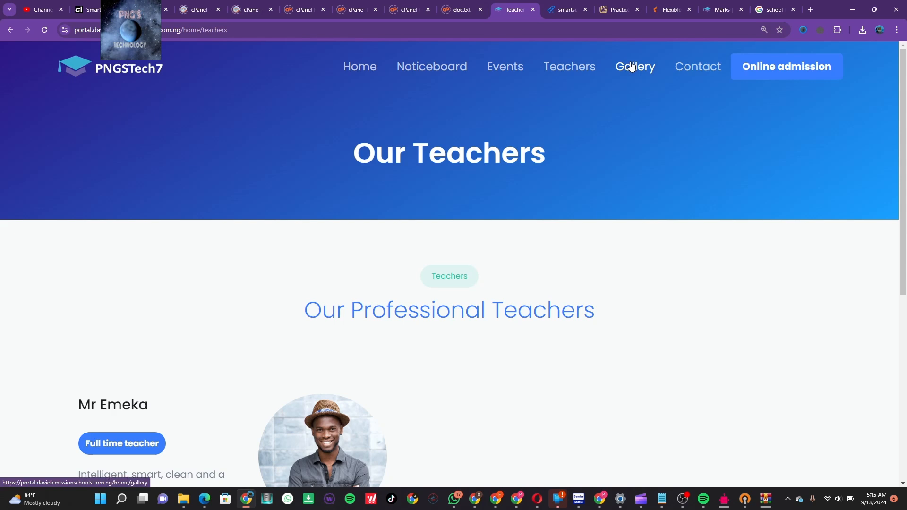
{"action": "left_click", "coordinate": [697, 71]}
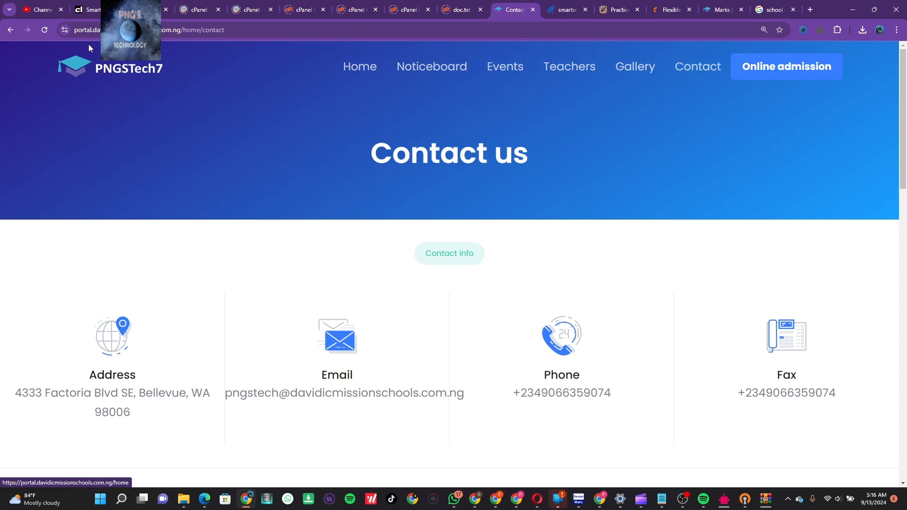
Go back through the visited pages to the admin School settings page
{"action": "left_click", "coordinate": [10, 30]}
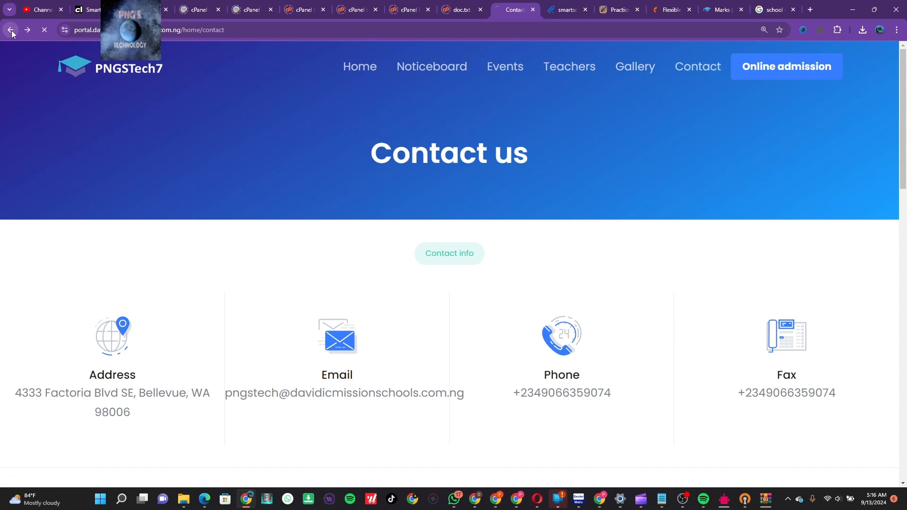
{"action": "left_click", "coordinate": [10, 30]}
{"action": "left_click", "coordinate": [10, 30]}
{"action": "left_click", "coordinate": [11, 30]}
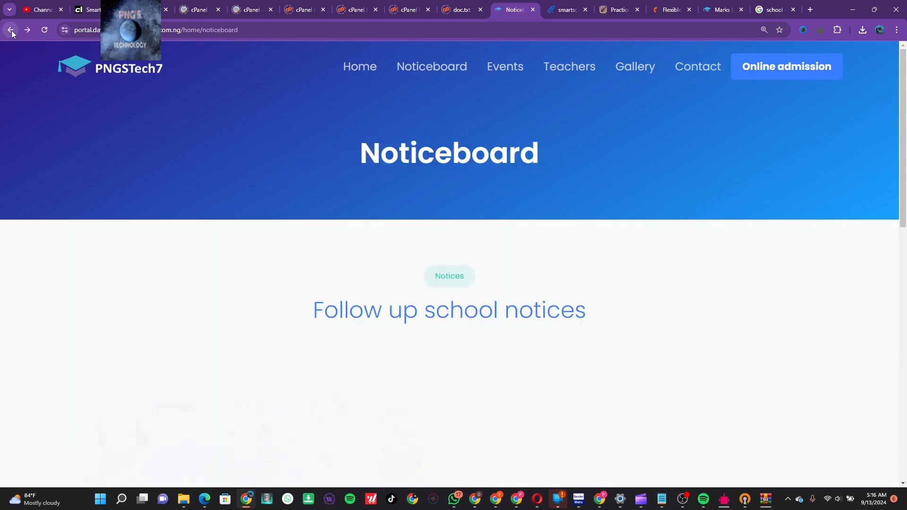
{"action": "left_click", "coordinate": [10, 30]}
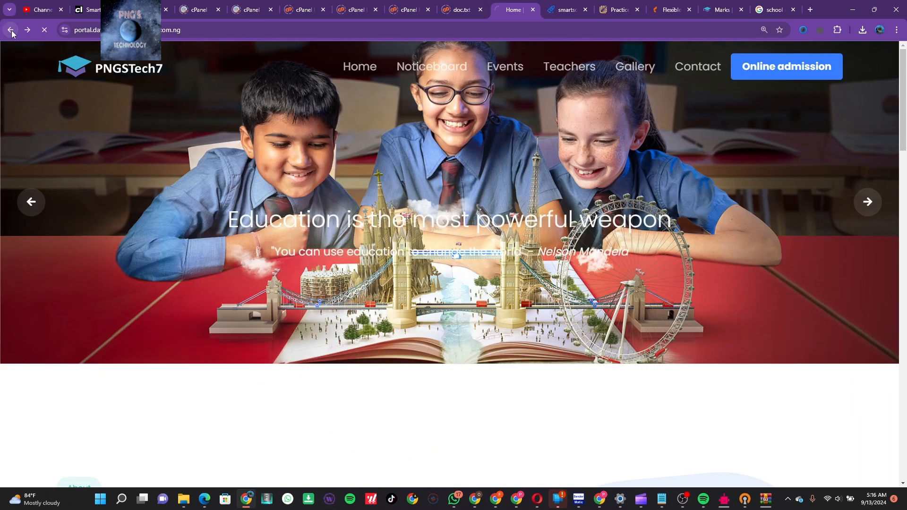
{"action": "left_click", "coordinate": [10, 30]}
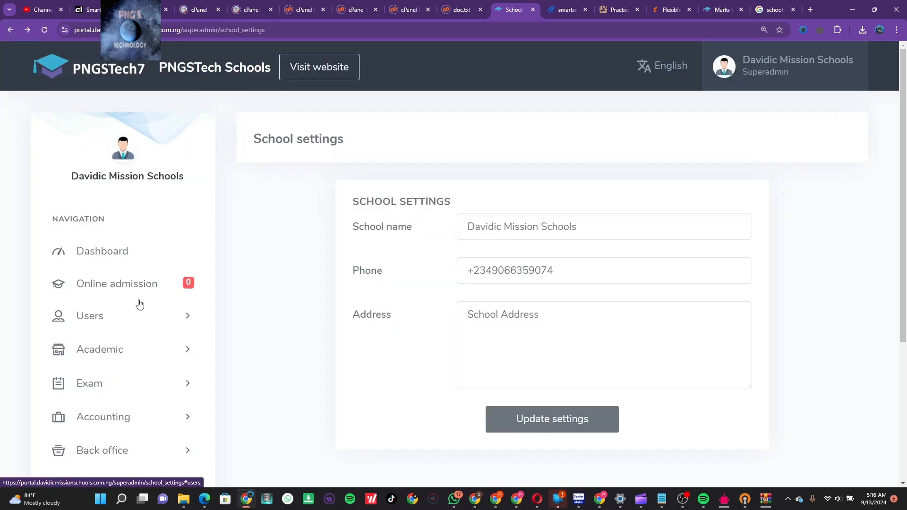
Expand the Academic and Users sections in the sidebar to reach Teacher permission
{"action": "scroll", "coordinate": [137, 304], "scroll_direction": "down", "scroll_amount": 2}
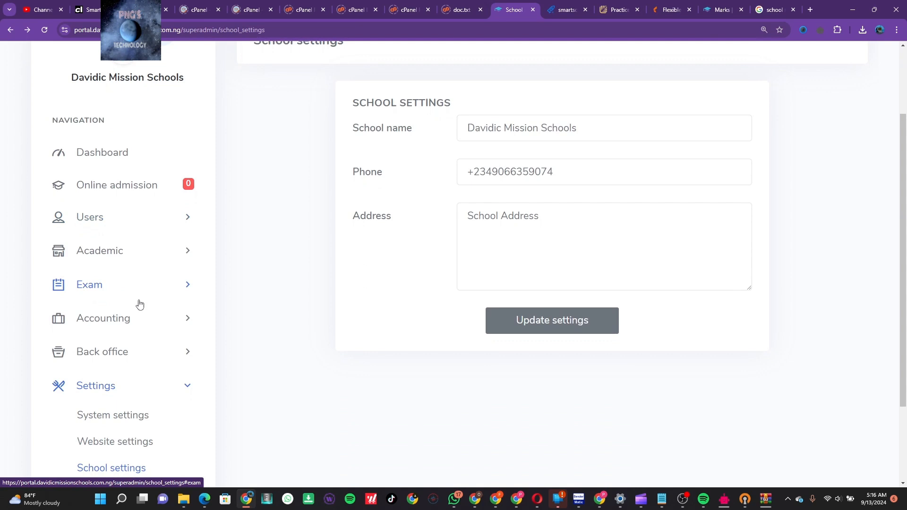
{"action": "left_click", "coordinate": [185, 254]}
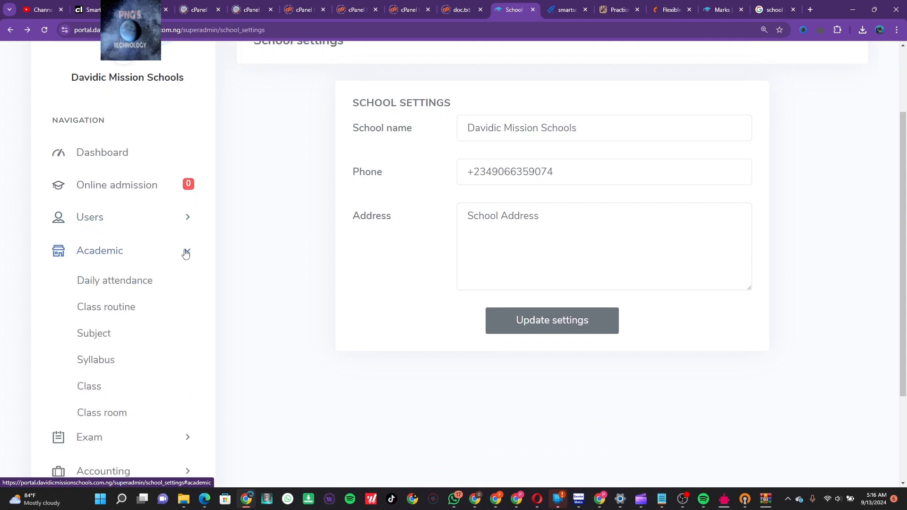
{"action": "scroll", "coordinate": [148, 350], "scroll_direction": "down", "scroll_amount": 1}
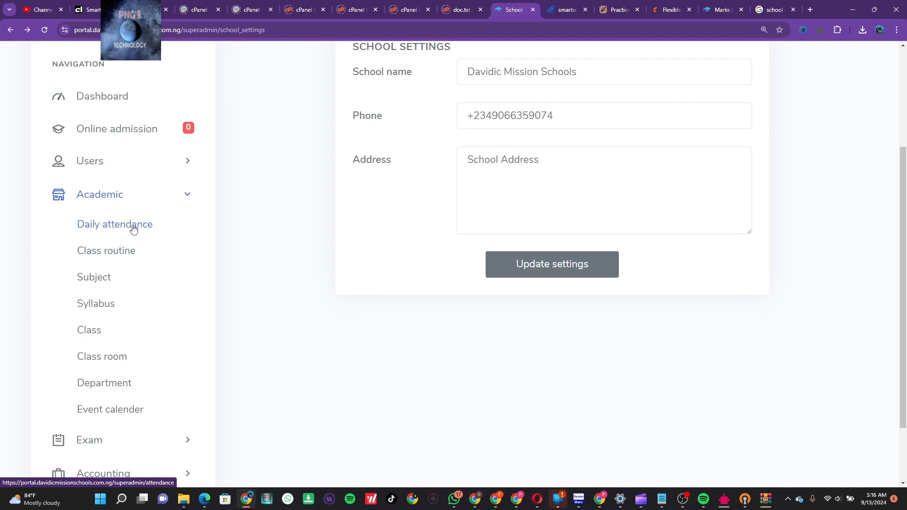
{"action": "left_click", "coordinate": [188, 161]}
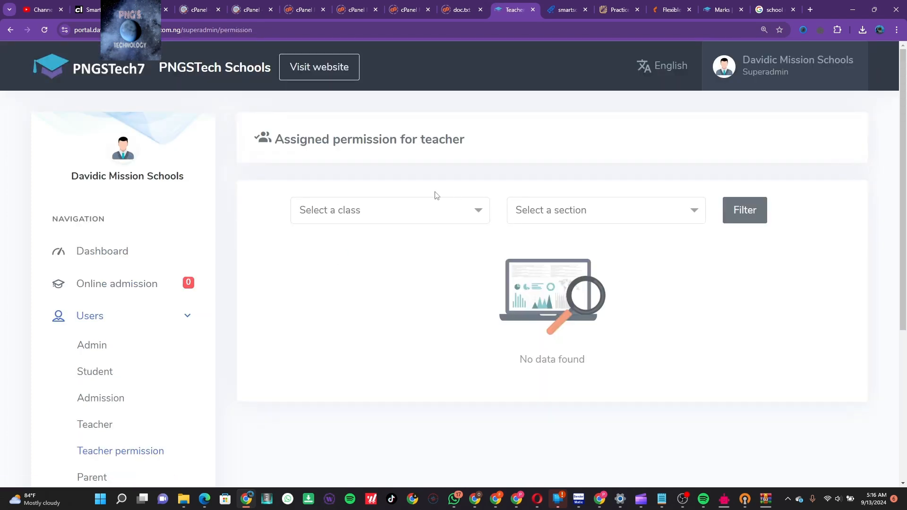
List the teacher permissions for class Jss 1, section A
{"action": "left_click", "coordinate": [435, 210]}
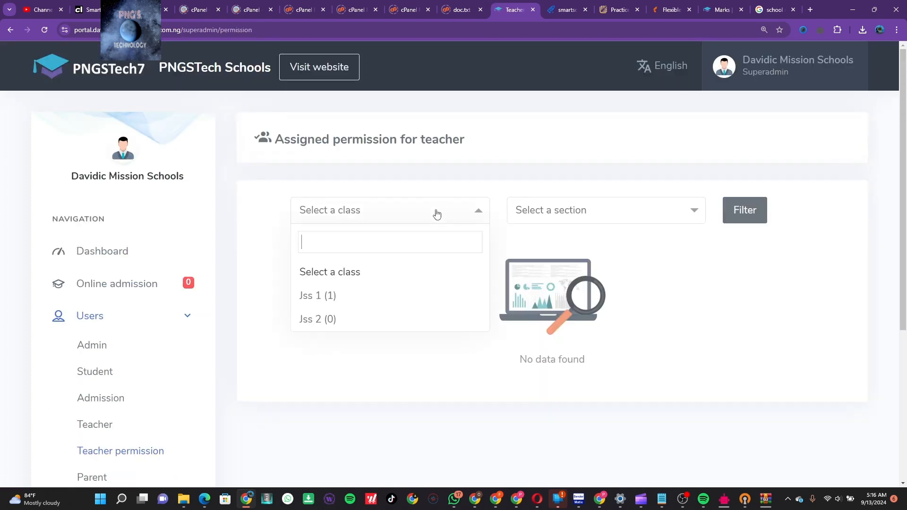
{"action": "left_click", "coordinate": [395, 305]}
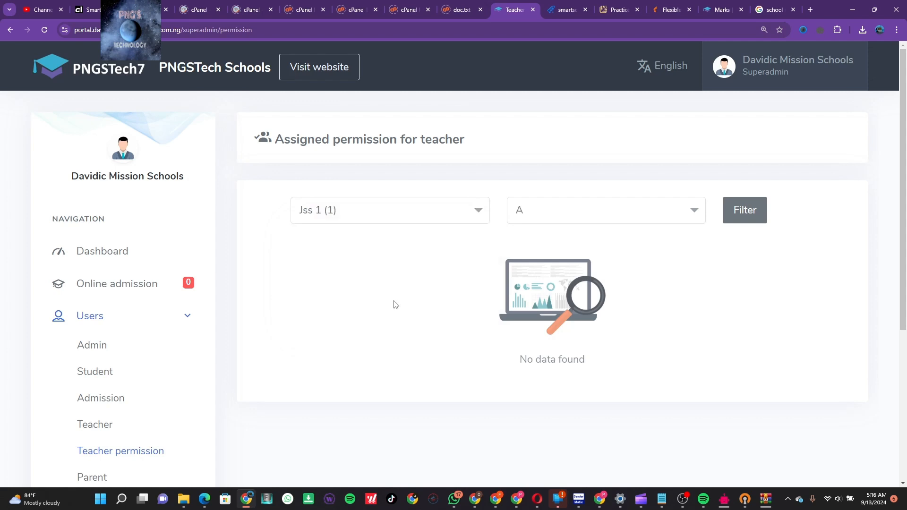
{"action": "left_click", "coordinate": [544, 218]}
{"action": "left_click", "coordinate": [552, 273]}
{"action": "left_click", "coordinate": [745, 213]}
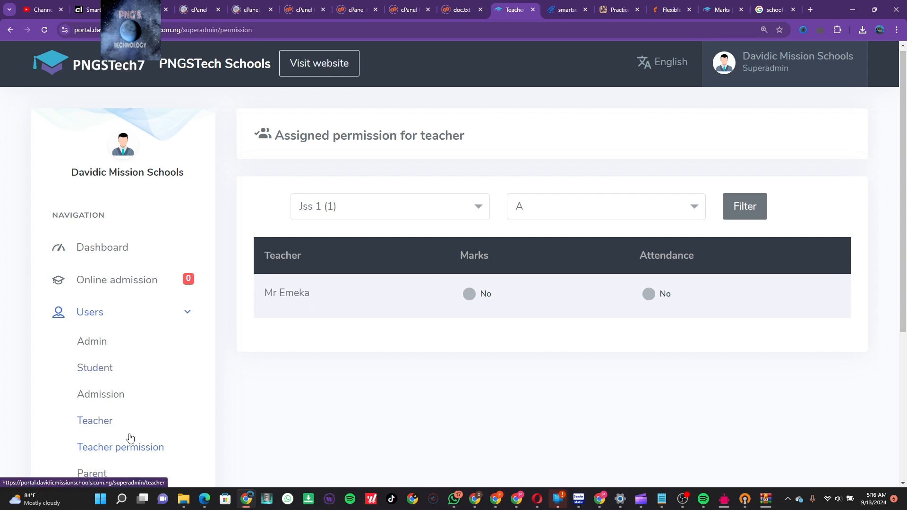
Expand the Academic pages in the sidebar
{"action": "scroll", "coordinate": [128, 435], "scroll_direction": "down", "scroll_amount": 3}
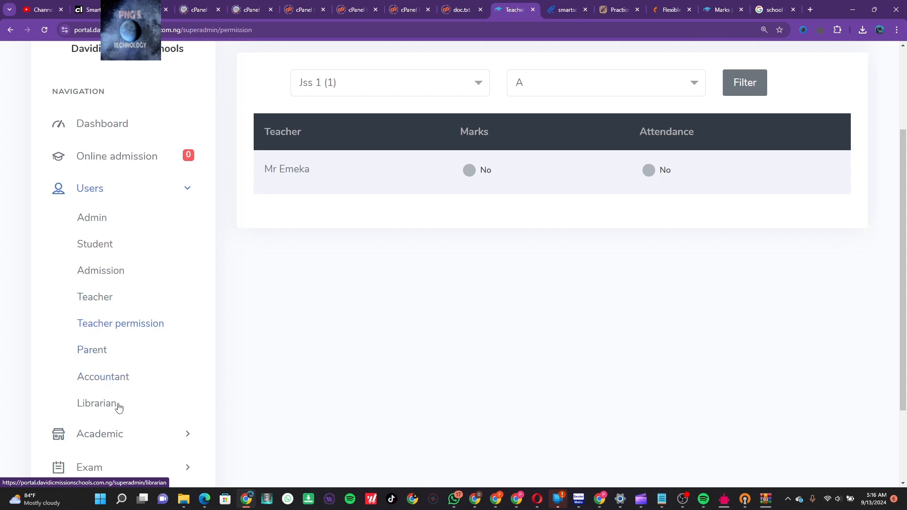
{"action": "scroll", "coordinate": [122, 411], "scroll_direction": "down", "scroll_amount": 2}
{"action": "left_click", "coordinate": [158, 348]}
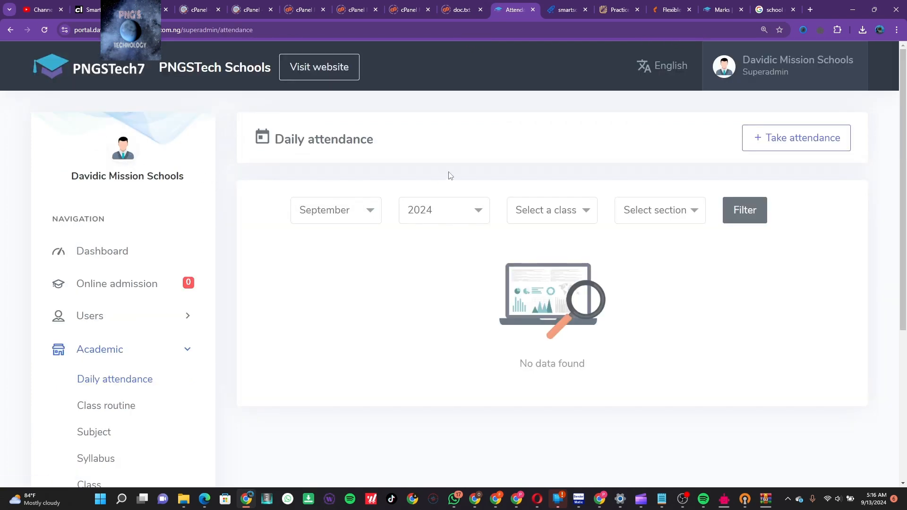
Take attendance for Jss 1 section A, marking the student present, and save it
{"action": "left_click", "coordinate": [804, 146]}
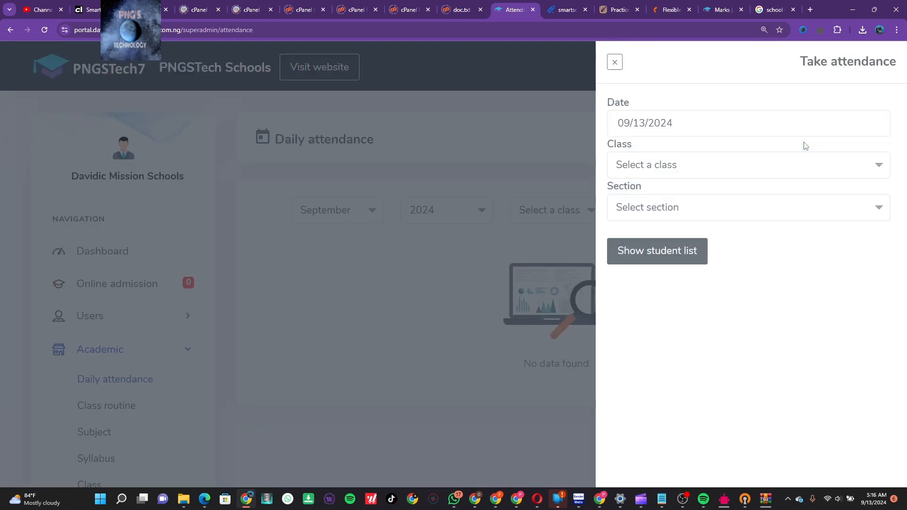
{"action": "left_click", "coordinate": [762, 175]}
{"action": "left_click", "coordinate": [736, 249]}
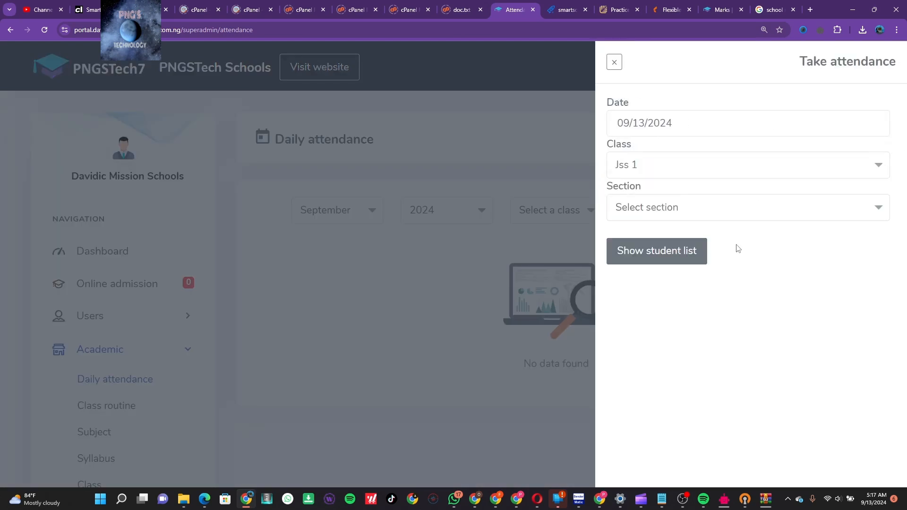
{"action": "left_click", "coordinate": [750, 213]}
{"action": "left_click", "coordinate": [743, 268]}
{"action": "left_click", "coordinate": [682, 259]}
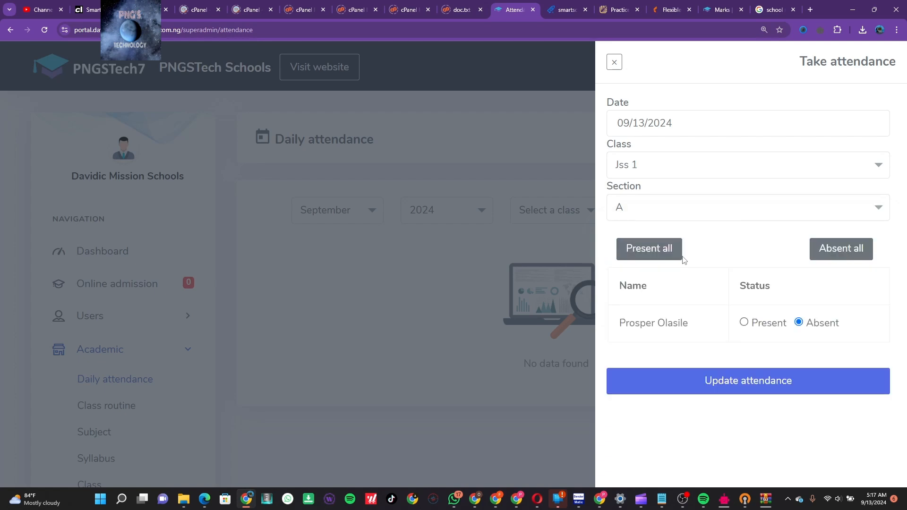
{"action": "left_click", "coordinate": [744, 324]}
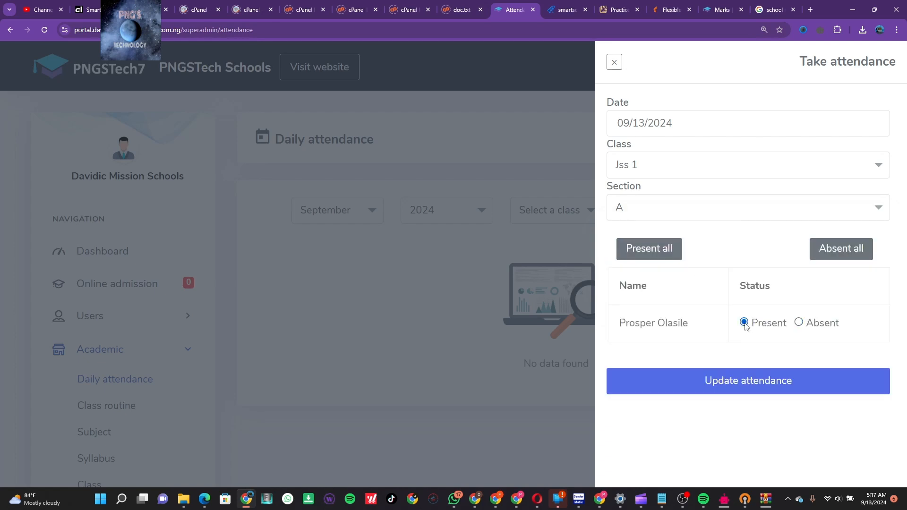
{"action": "left_click", "coordinate": [769, 389]}
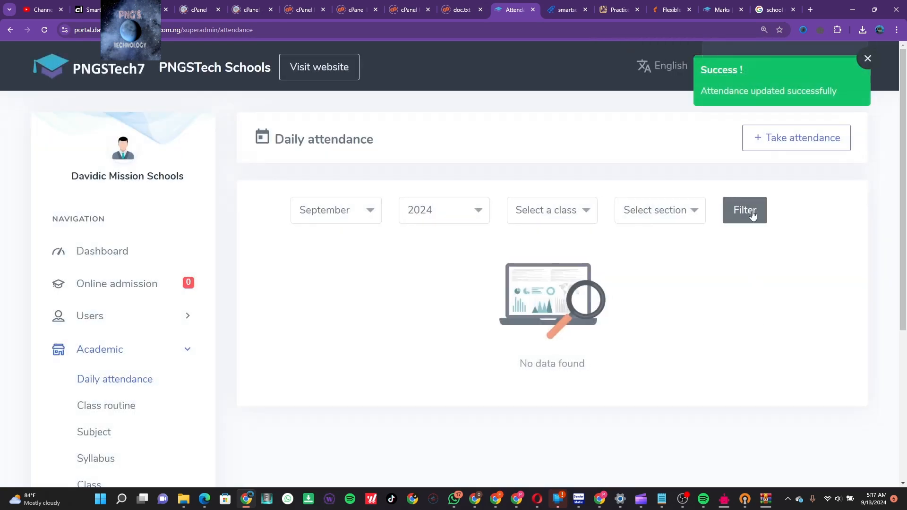
Check the student lists for Jss 2 section A and Jss 1 section B, then close the form
{"action": "left_click", "coordinate": [795, 136]}
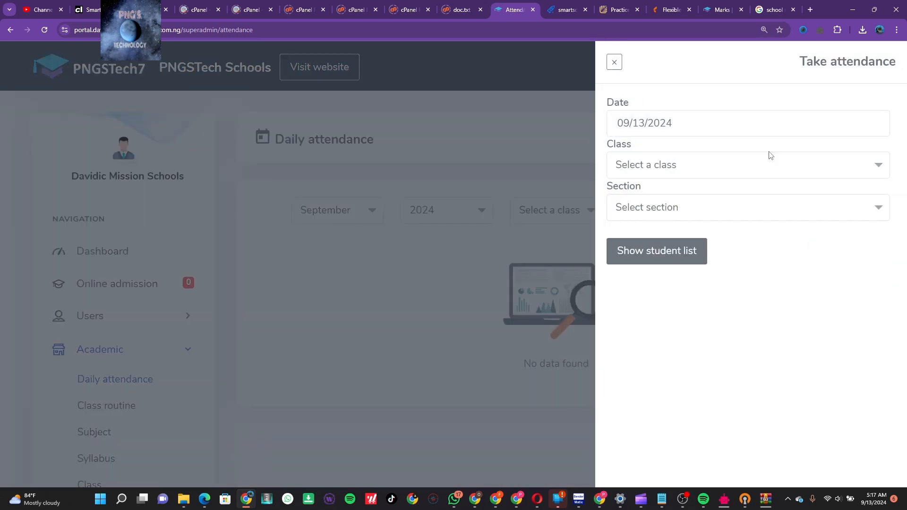
{"action": "left_click", "coordinate": [770, 169]}
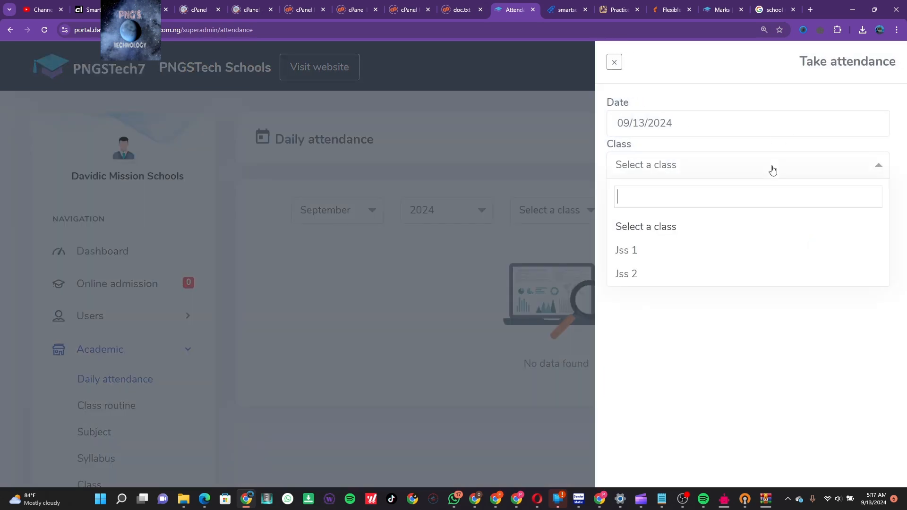
{"action": "left_click", "coordinate": [764, 272]}
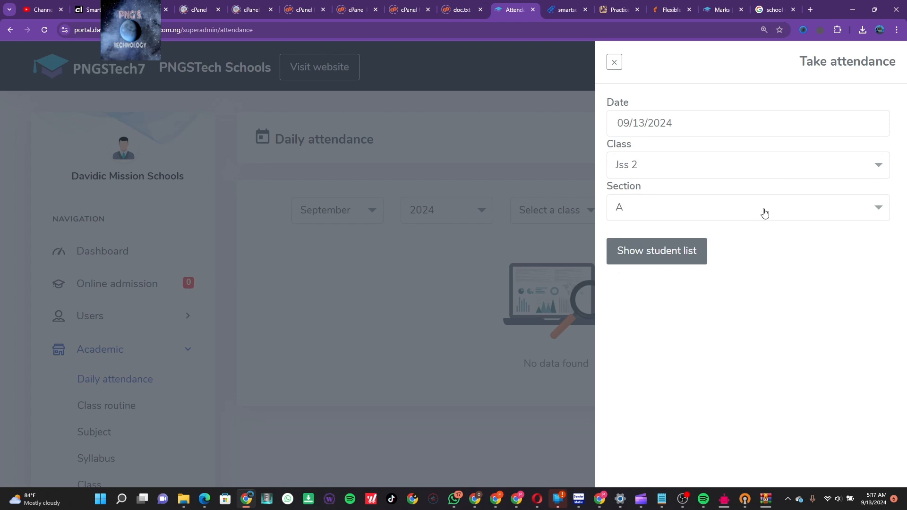
{"action": "left_click", "coordinate": [764, 212]}
{"action": "left_click", "coordinate": [761, 267]}
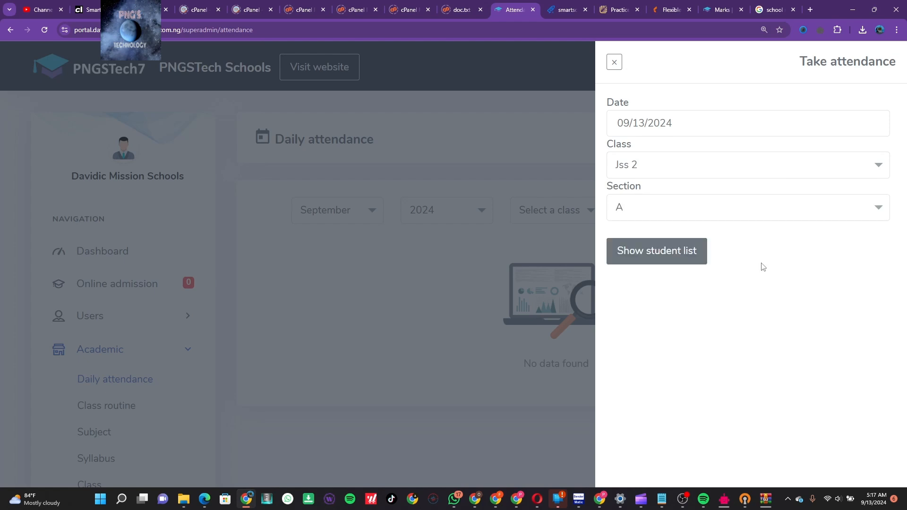
{"action": "left_click", "coordinate": [699, 256]}
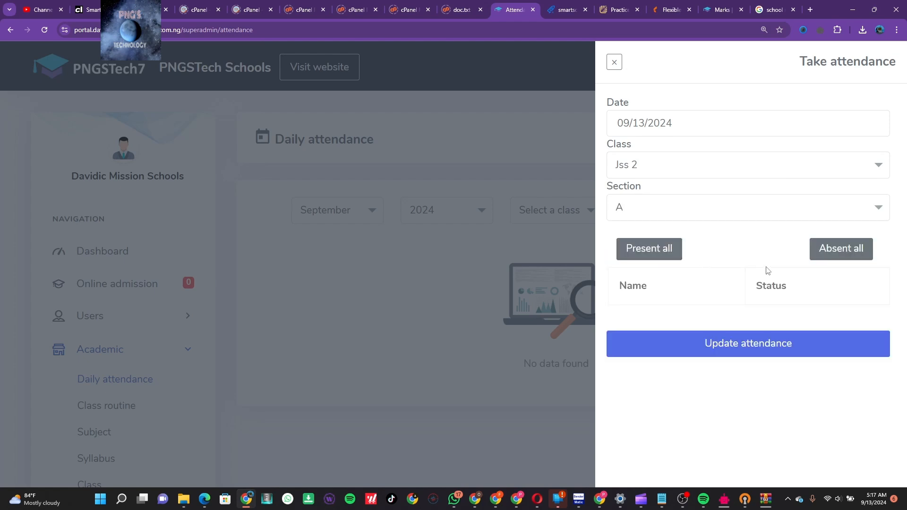
{"action": "left_click", "coordinate": [712, 166]}
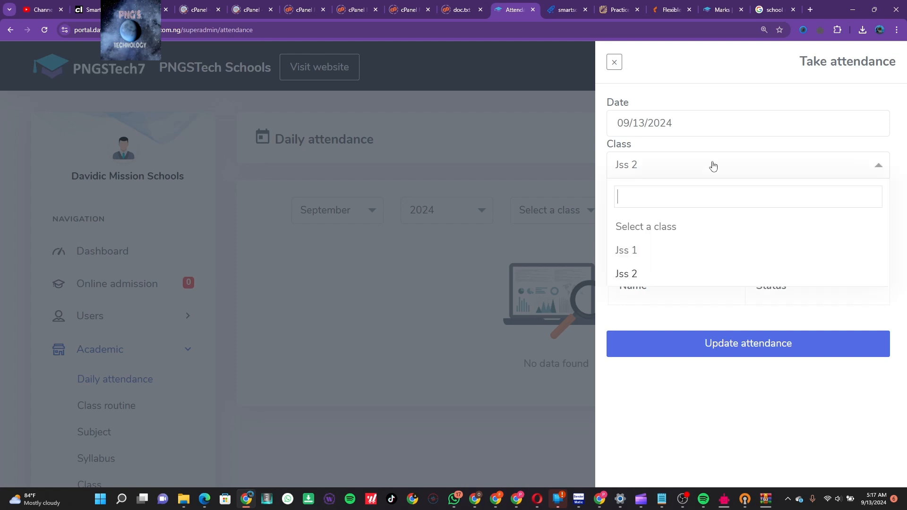
{"action": "left_click", "coordinate": [660, 254]}
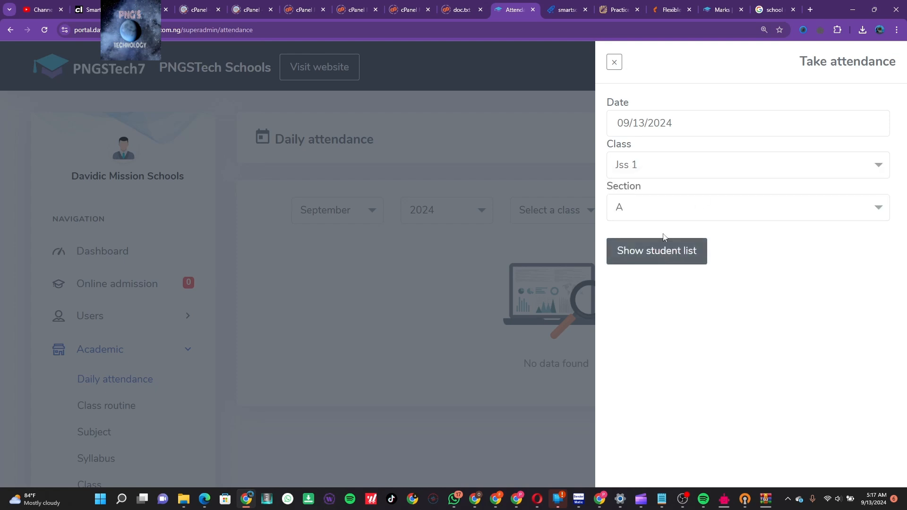
{"action": "left_click", "coordinate": [666, 217]}
{"action": "left_click", "coordinate": [672, 292]}
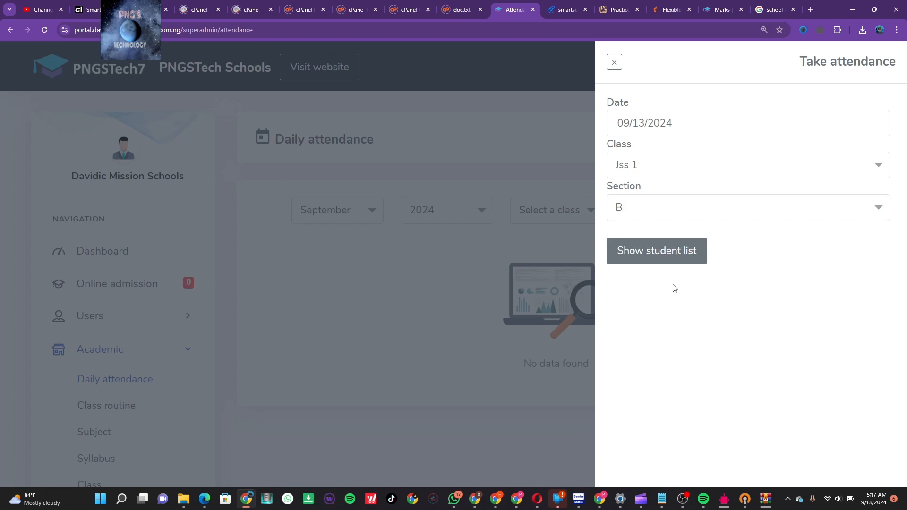
{"action": "left_click", "coordinate": [673, 260]}
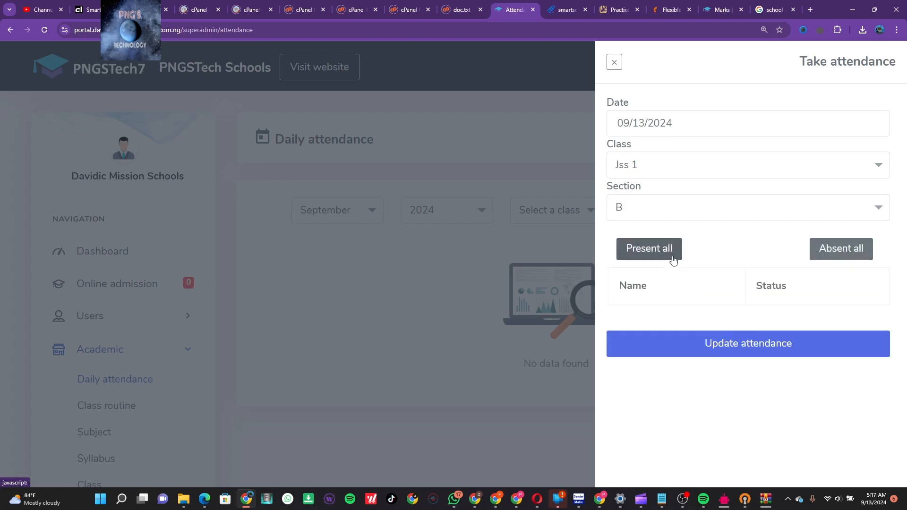
{"action": "left_click", "coordinate": [614, 63]}
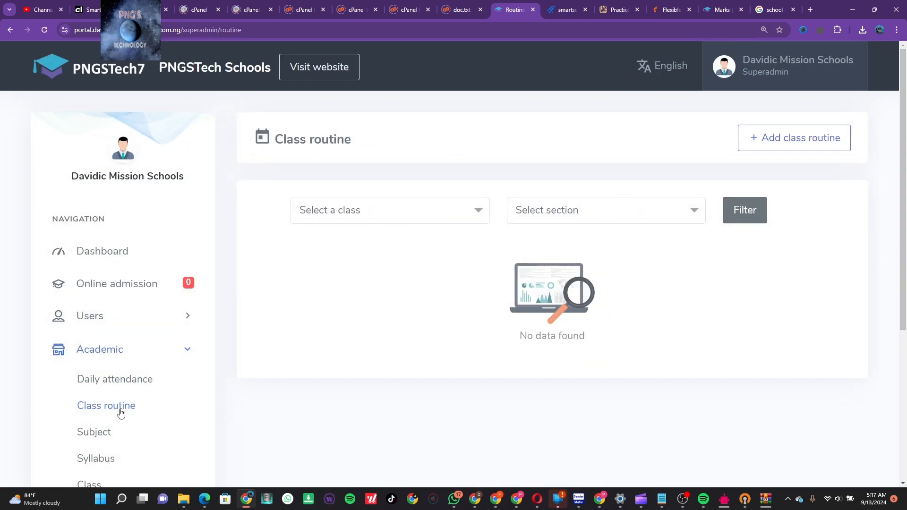
Start a new class routine for Jss 1 with the teacher in the Jss 1 class room
{"action": "left_click", "coordinate": [759, 142]}
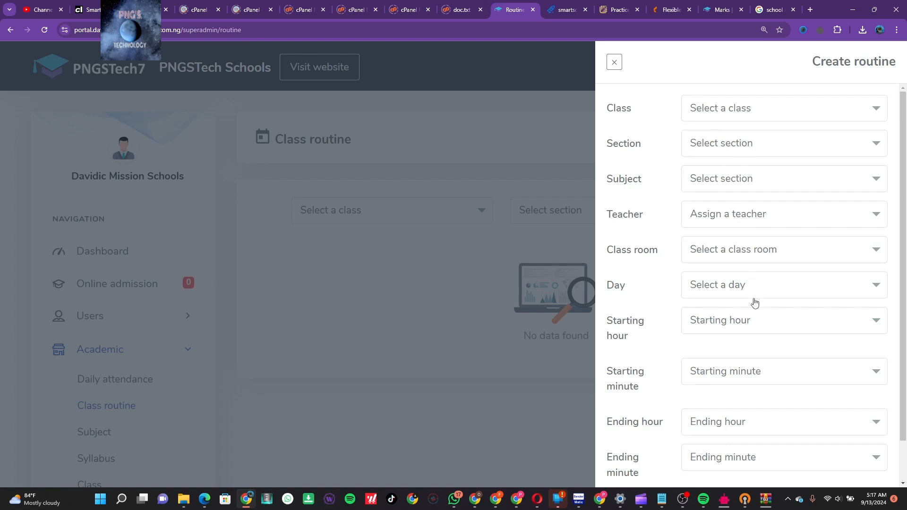
{"action": "scroll", "coordinate": [769, 378], "scroll_direction": "down", "scroll_amount": 1}
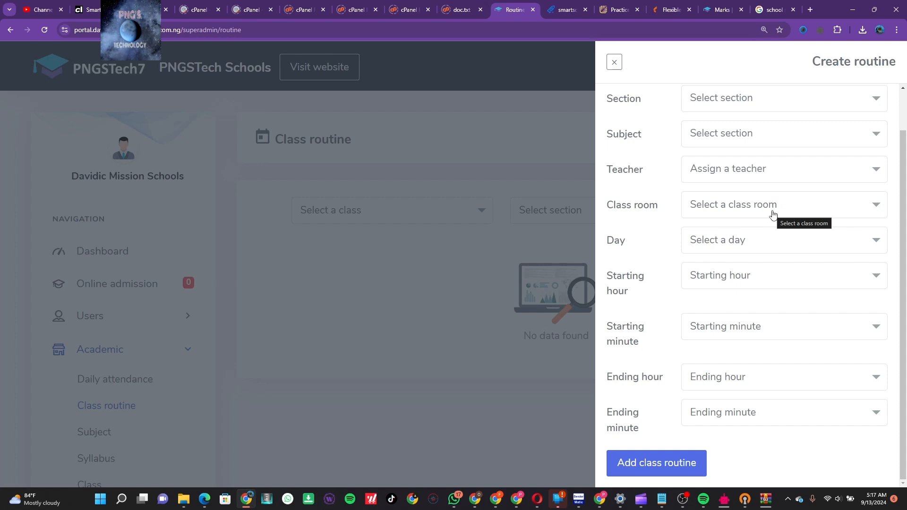
{"action": "scroll", "coordinate": [800, 207], "scroll_direction": "up", "scroll_amount": 1}
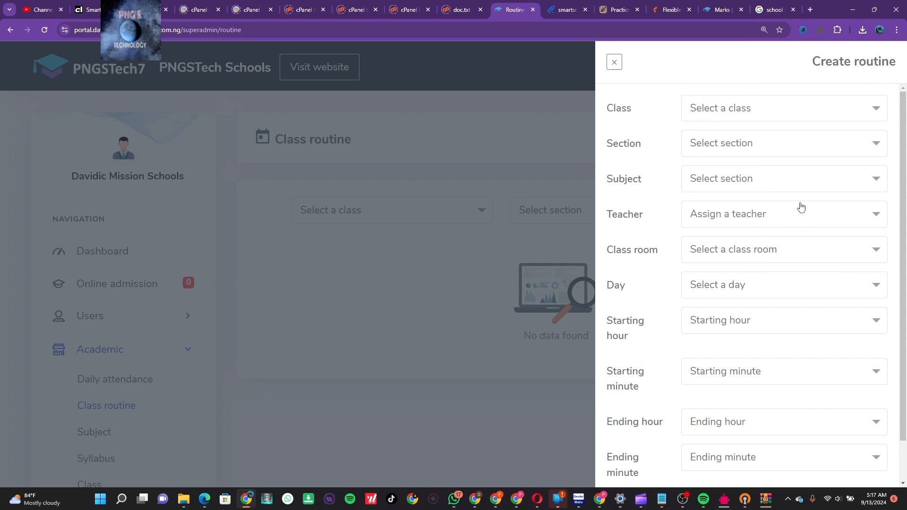
{"action": "left_click", "coordinate": [794, 118]}
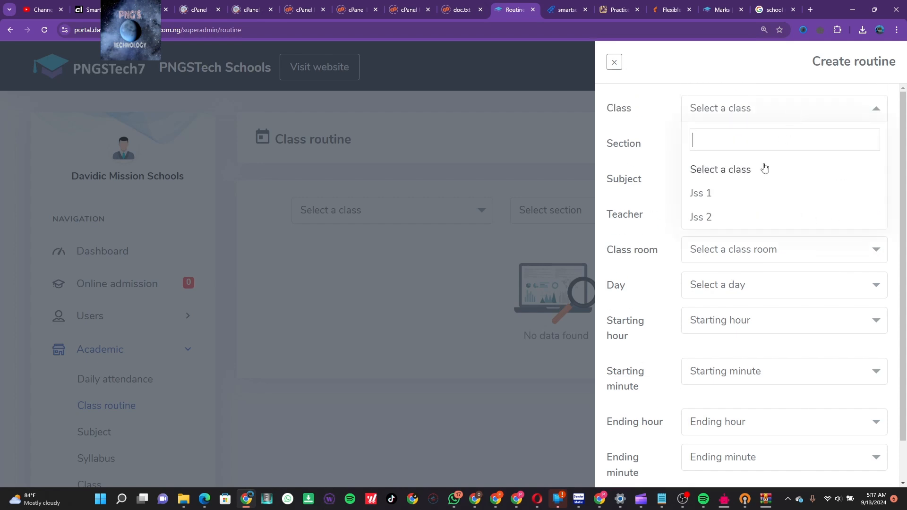
{"action": "left_click", "coordinate": [746, 195]}
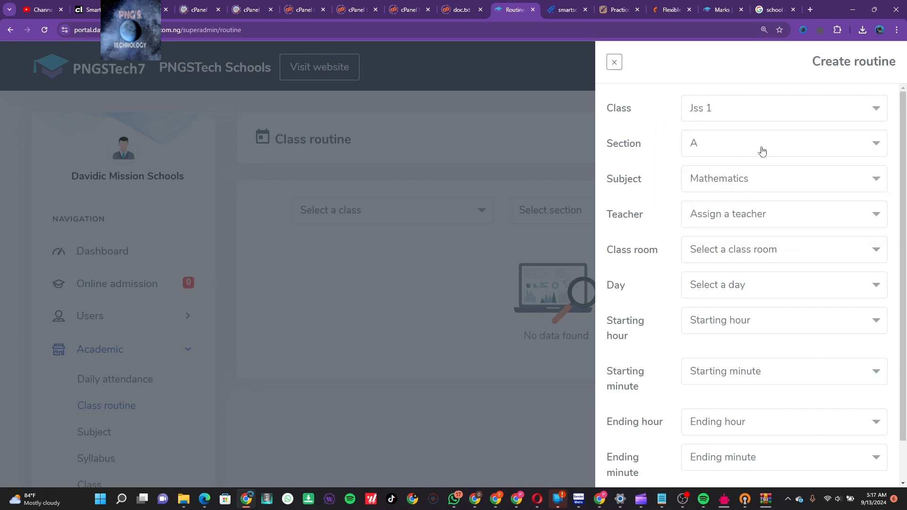
{"action": "left_click", "coordinate": [770, 218]}
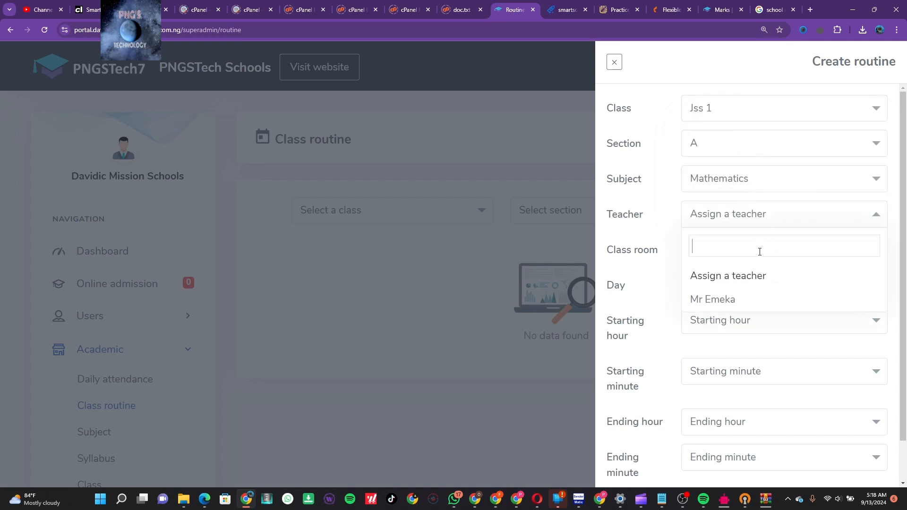
{"action": "left_click", "coordinate": [753, 307]}
{"action": "left_click", "coordinate": [761, 255]}
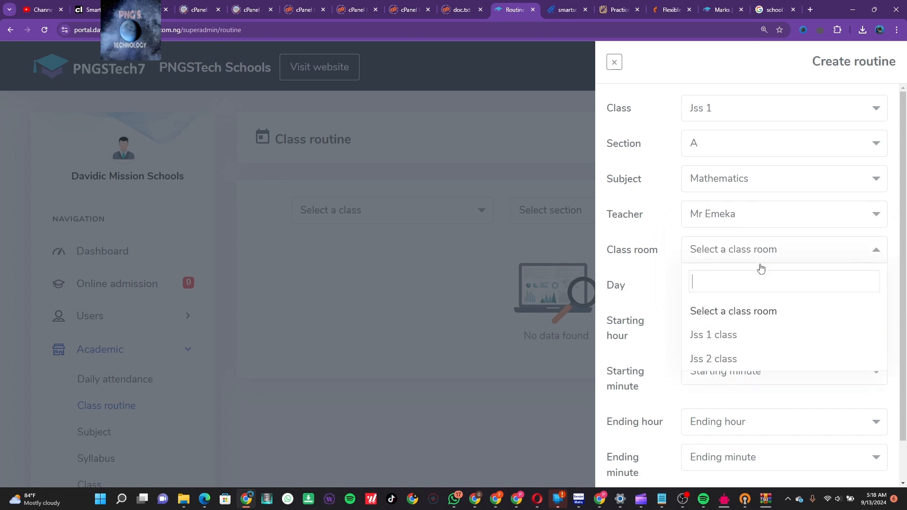
{"action": "left_click", "coordinate": [750, 334]}
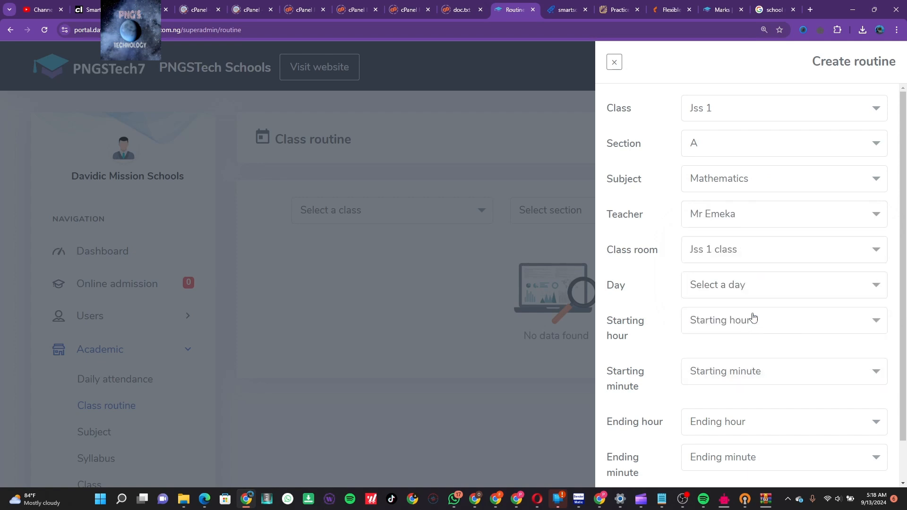
Set the routine's starting time to 8:10 AM
{"action": "left_click", "coordinate": [758, 319]}
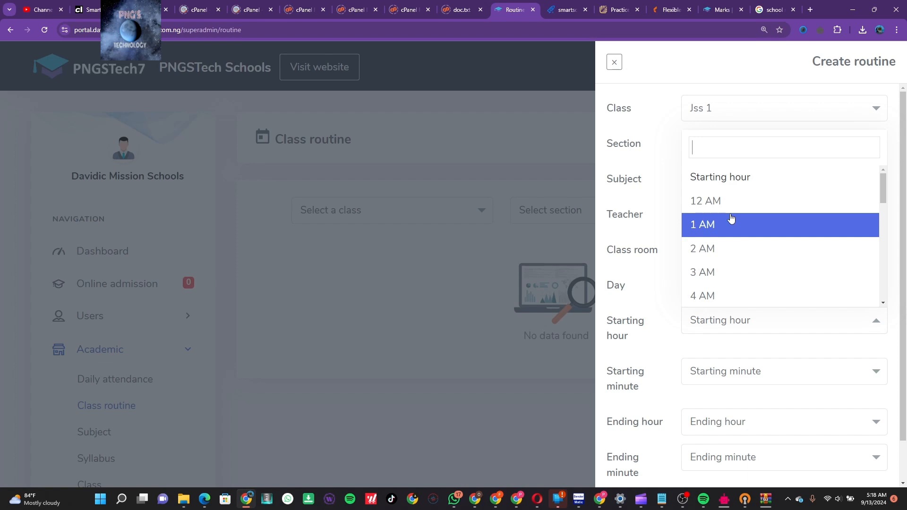
{"action": "scroll", "coordinate": [730, 247], "scroll_direction": "down", "scroll_amount": 8}
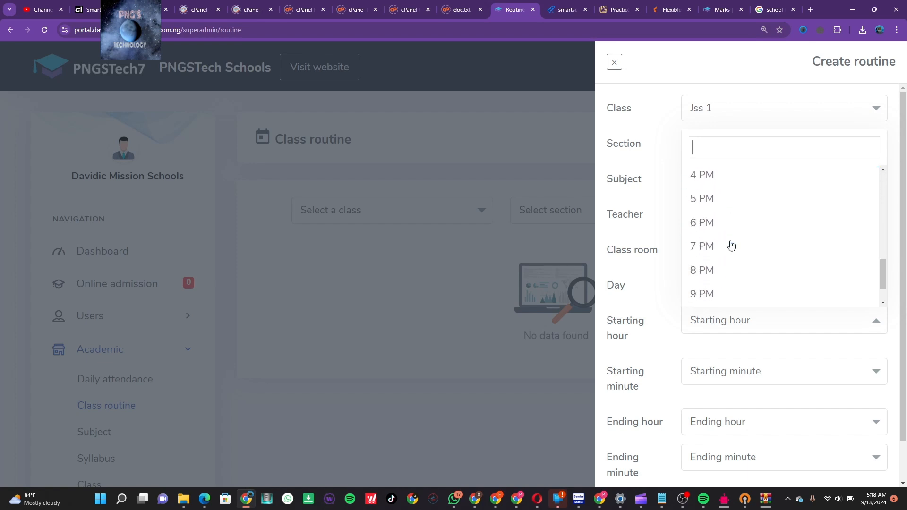
{"action": "scroll", "coordinate": [730, 246], "scroll_direction": "up", "scroll_amount": 2}
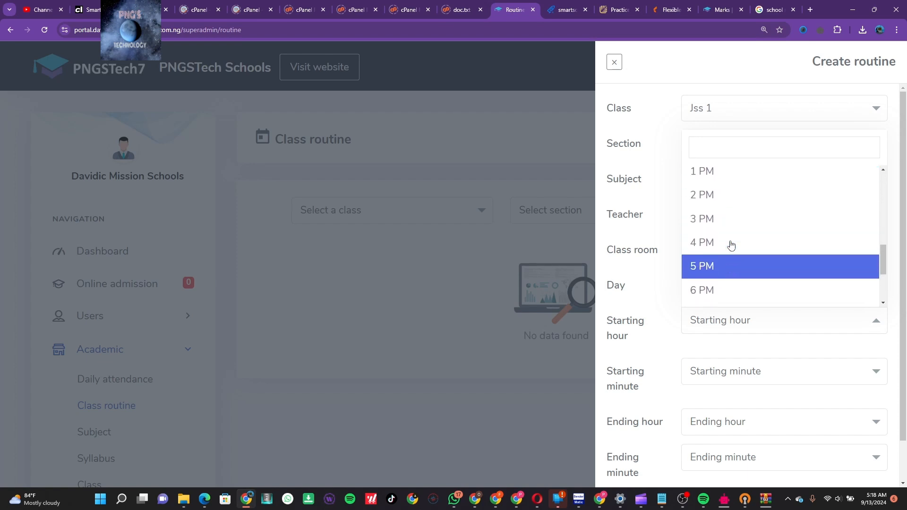
{"action": "scroll", "coordinate": [730, 244], "scroll_direction": "up", "scroll_amount": 4}
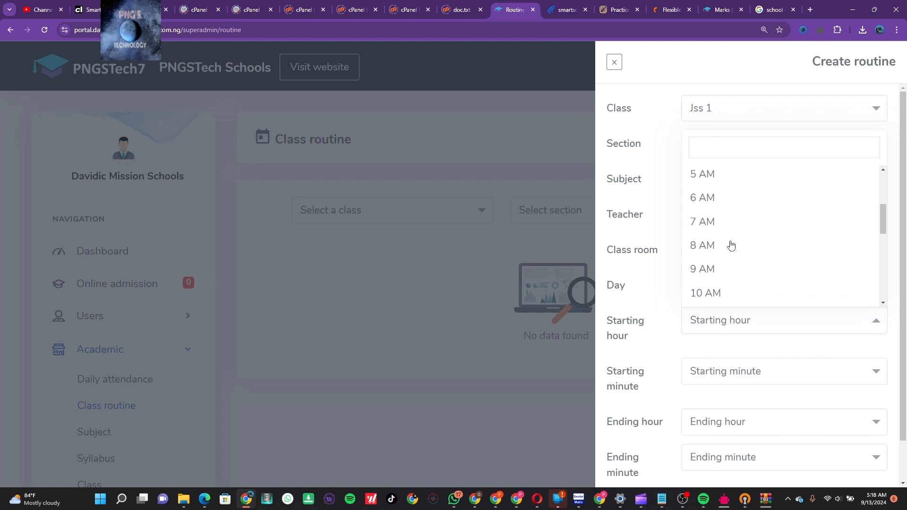
{"action": "left_click", "coordinate": [717, 248]}
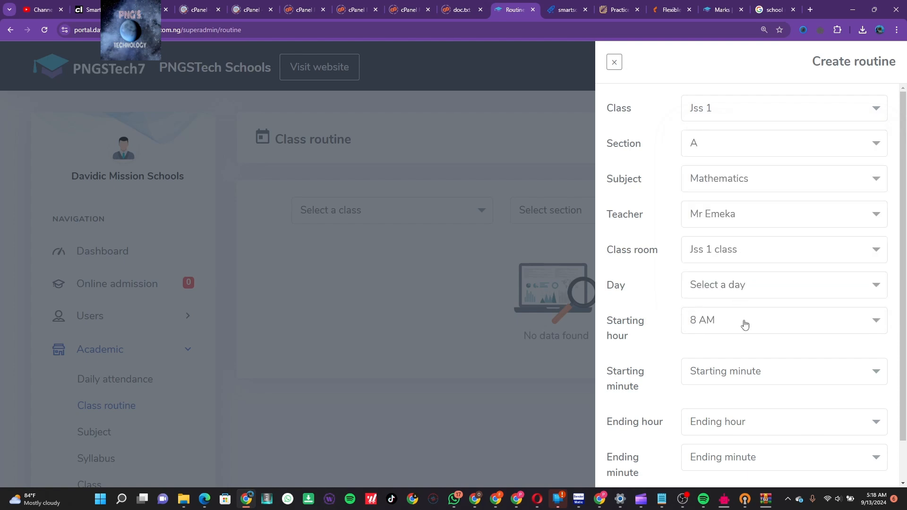
{"action": "left_click", "coordinate": [756, 373]}
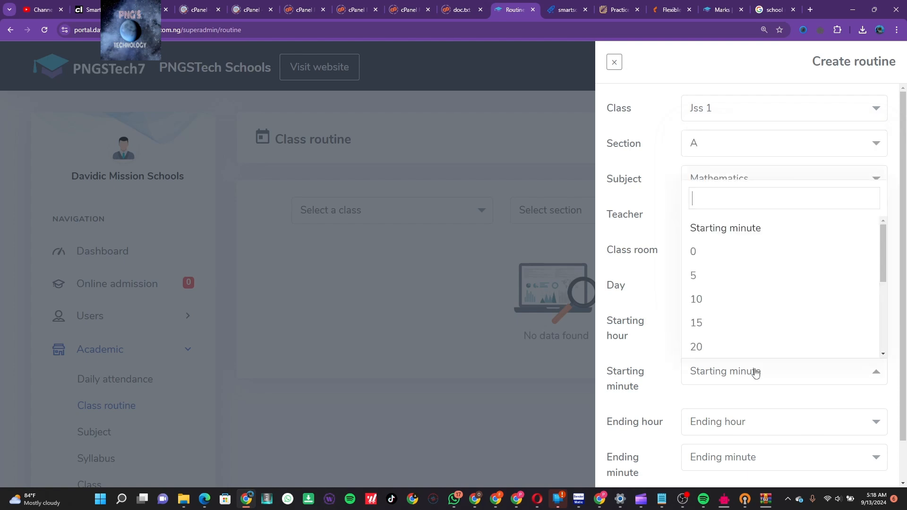
{"action": "left_click", "coordinate": [747, 304]}
{"action": "scroll", "coordinate": [788, 361], "scroll_direction": "down", "scroll_amount": 1}
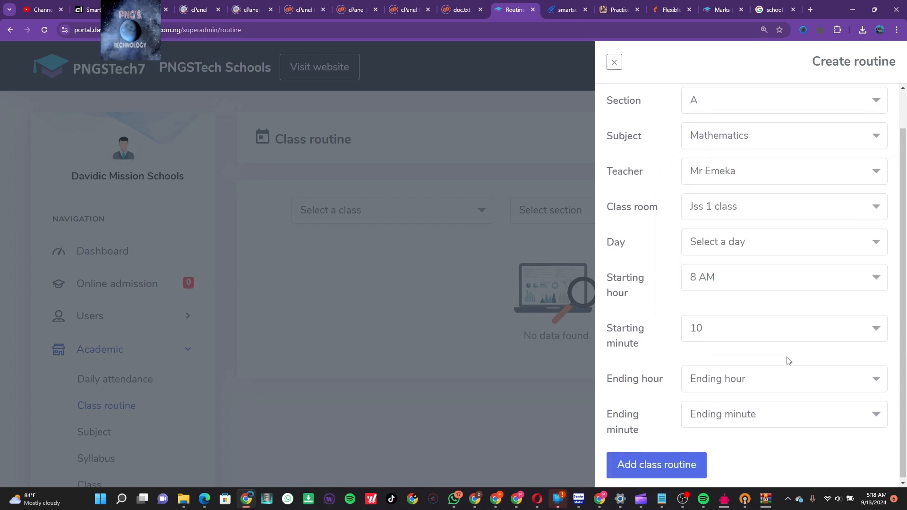
Set the ending time to 9:30 AM and submit the routine
{"action": "left_click", "coordinate": [785, 379]}
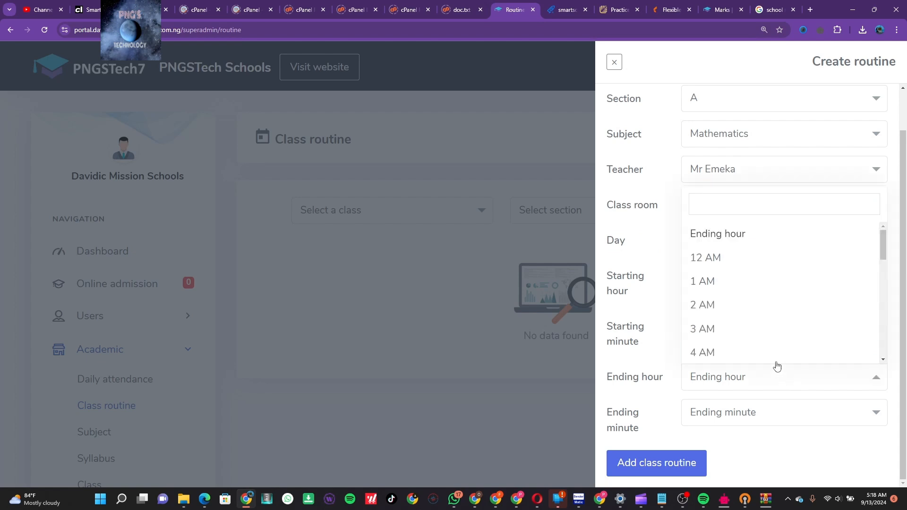
{"action": "scroll", "coordinate": [770, 328], "scroll_direction": "down", "scroll_amount": 2}
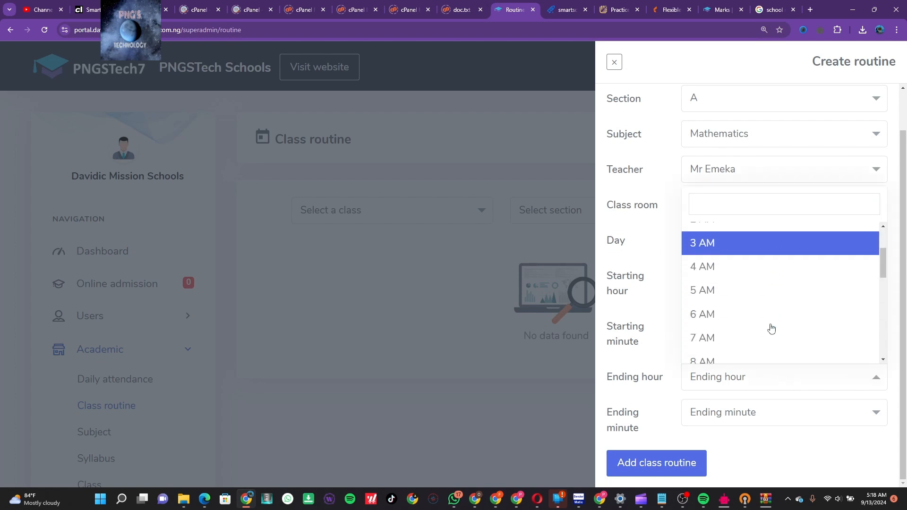
{"action": "scroll", "coordinate": [771, 328], "scroll_direction": "down", "scroll_amount": 1}
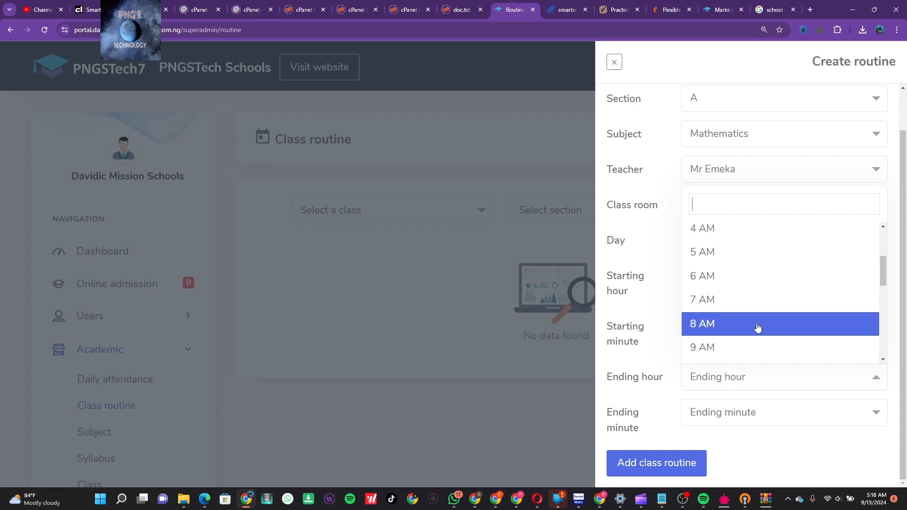
{"action": "left_click", "coordinate": [757, 348]}
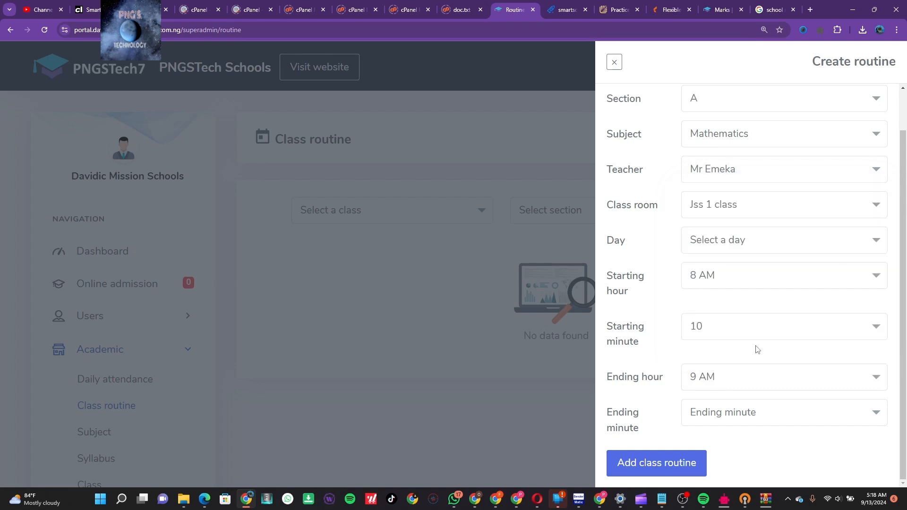
{"action": "right_click", "coordinate": [771, 420]}
{"action": "left_click", "coordinate": [795, 410]}
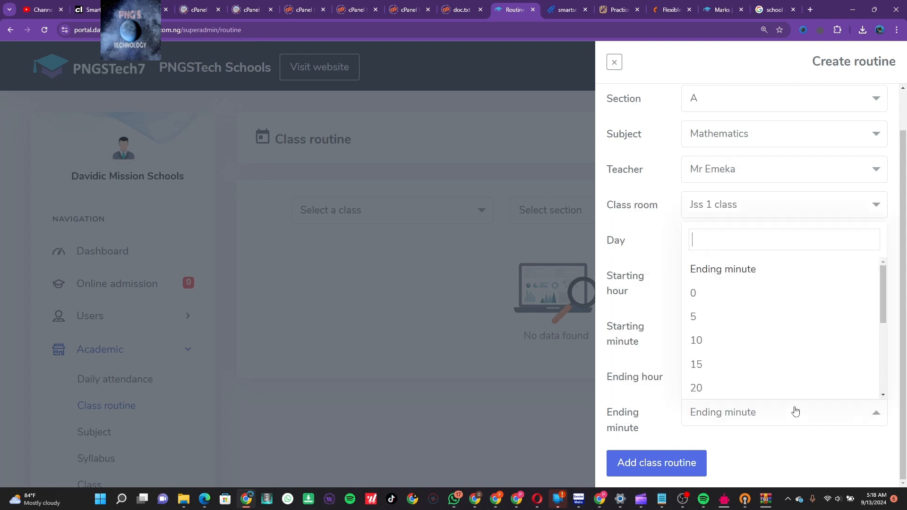
{"action": "scroll", "coordinate": [773, 358], "scroll_direction": "down", "scroll_amount": 2}
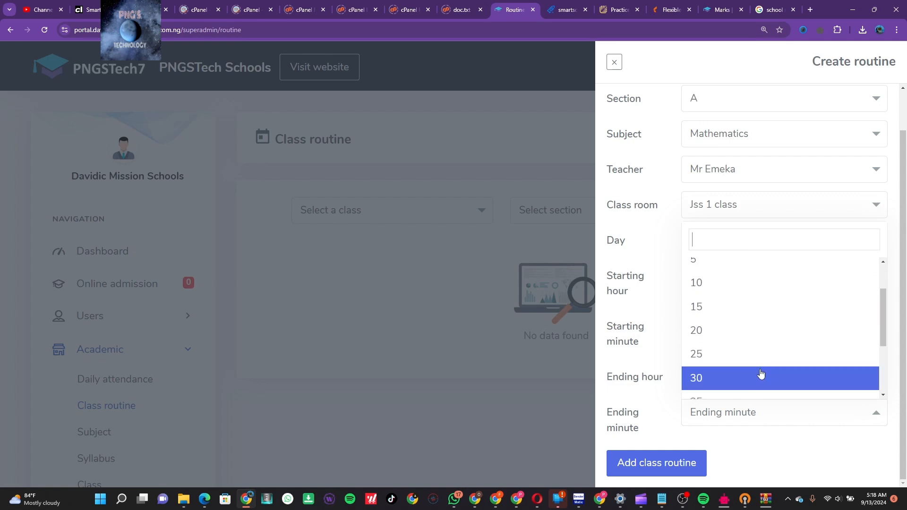
{"action": "left_click", "coordinate": [761, 376]}
{"action": "left_click", "coordinate": [676, 464]}
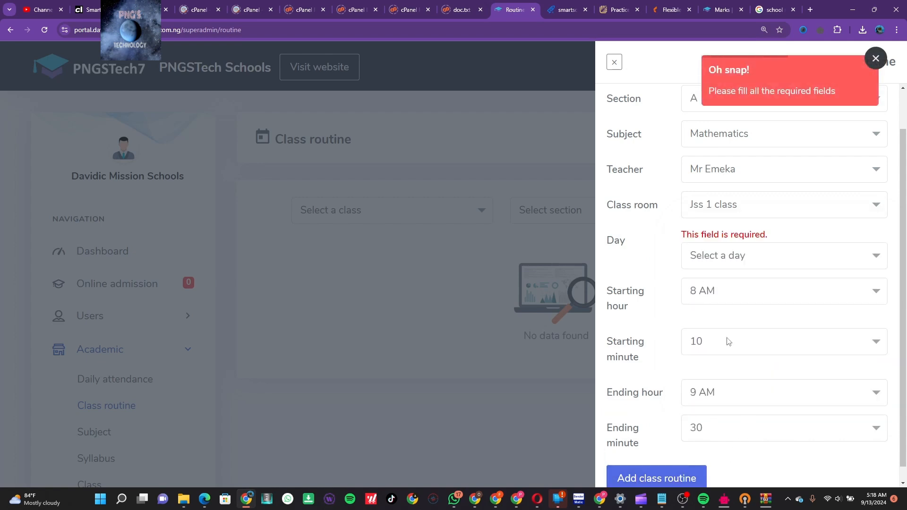
Choose Monday as the routine day and submit the class routine again
{"action": "left_click", "coordinate": [753, 264]}
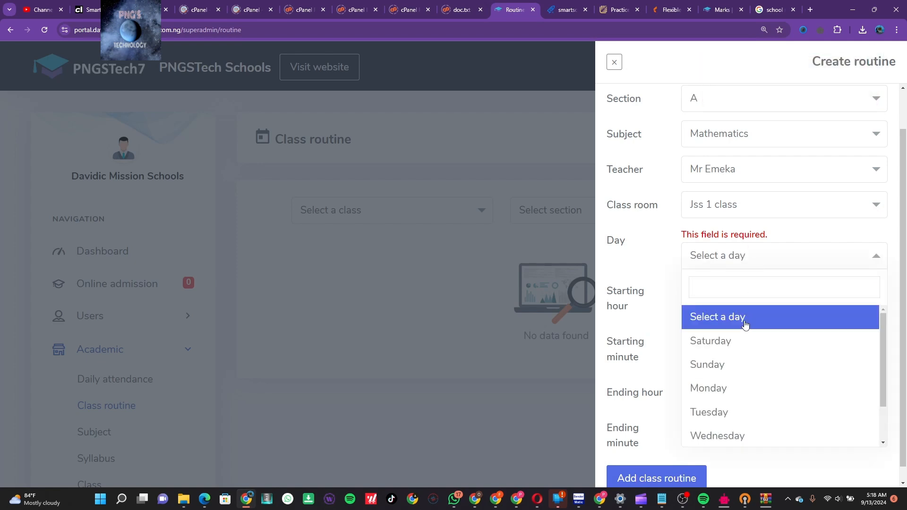
{"action": "left_click", "coordinate": [746, 390]}
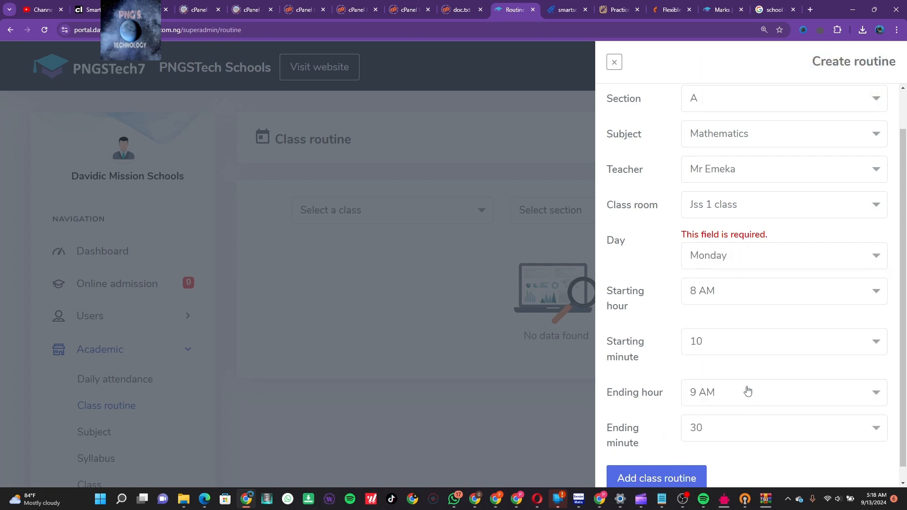
{"action": "scroll", "coordinate": [771, 395], "scroll_direction": "up", "scroll_amount": 1}
{"action": "scroll", "coordinate": [771, 395], "scroll_direction": "down", "scroll_amount": 2}
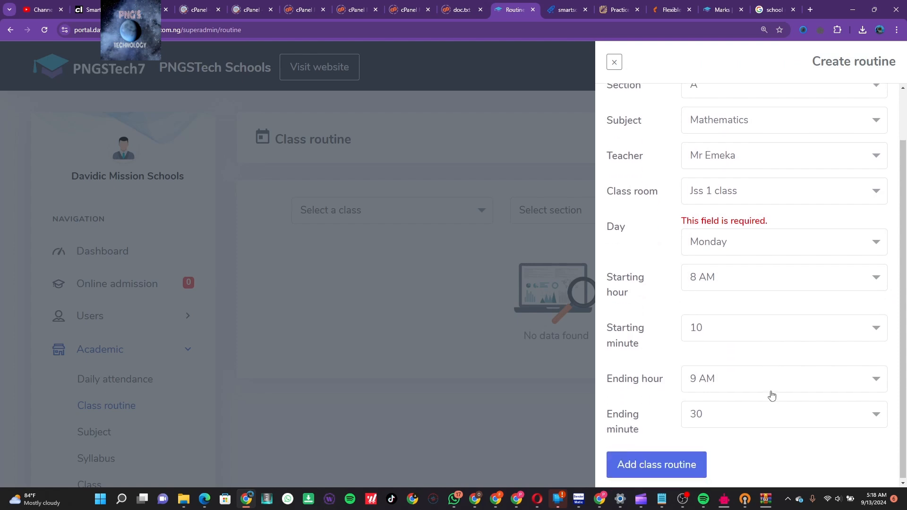
{"action": "left_click", "coordinate": [666, 470]}
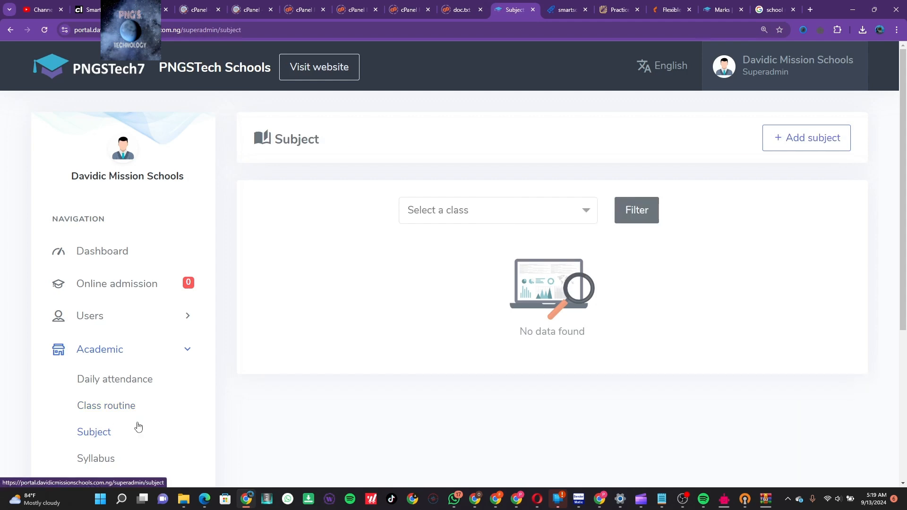
Filter subjects by Jss 1 to see Mathematics and Literacy, then go to Syllabus
{"action": "left_click", "coordinate": [585, 208]}
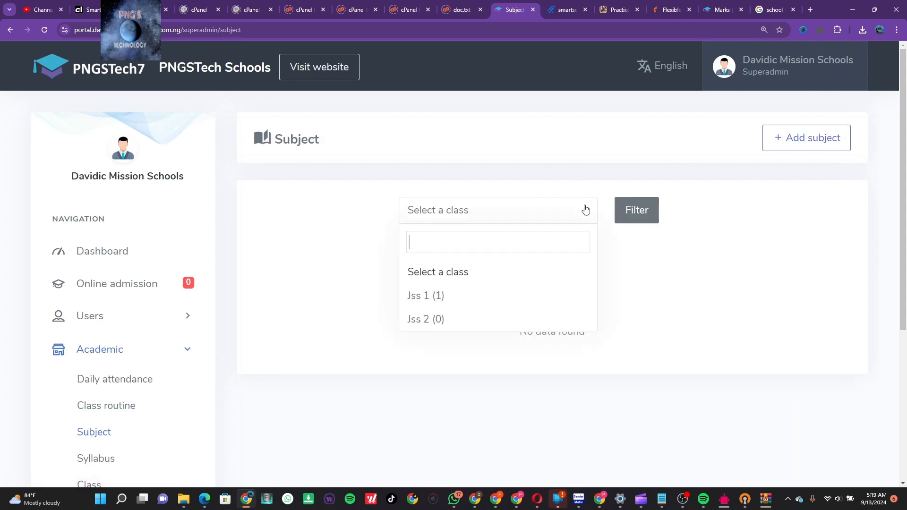
{"action": "left_click", "coordinate": [487, 300]}
{"action": "left_click", "coordinate": [633, 213]}
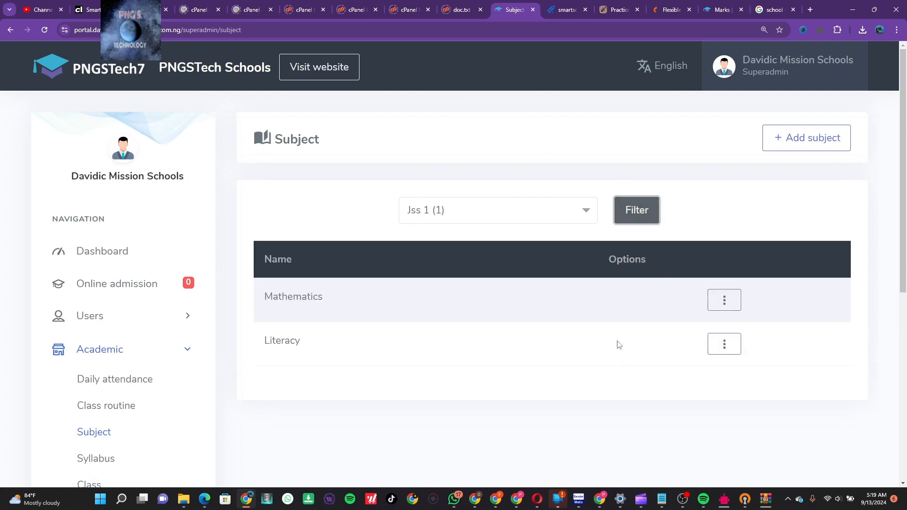
{"action": "left_click", "coordinate": [593, 364]}
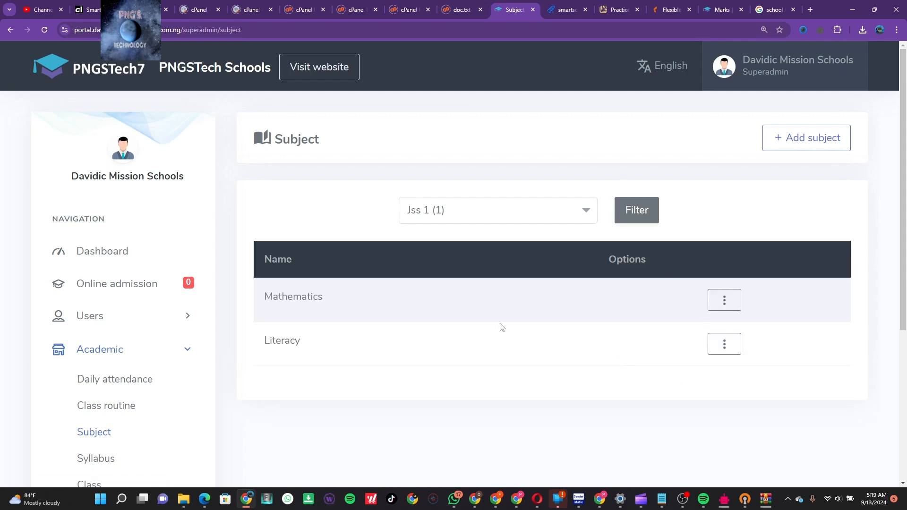
{"action": "left_click", "coordinate": [105, 460]}
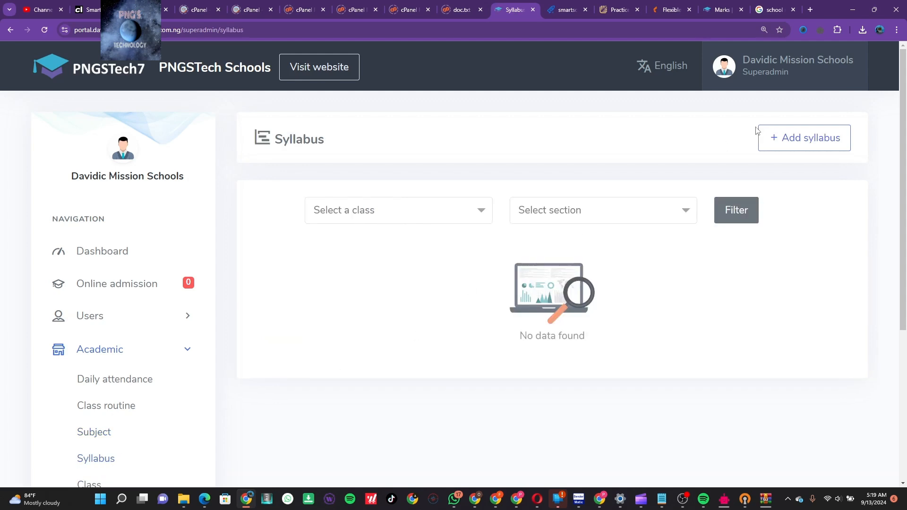
Start a new syllabus titled 'Nigeria Curriculum', correcting the misspelled 'Curricullum'
{"action": "left_click", "coordinate": [777, 140]}
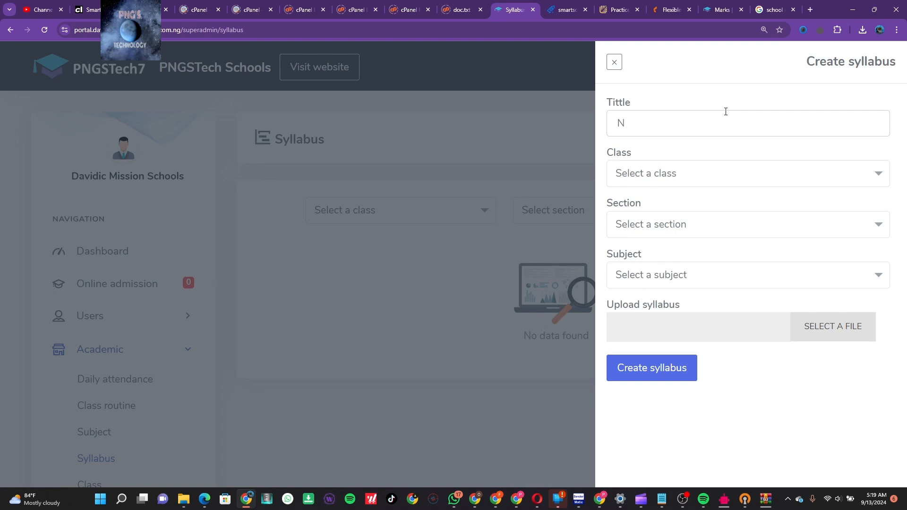
{"action": "type", "text": "er"}
{"action": "type", "text": "ia Curricullum"}
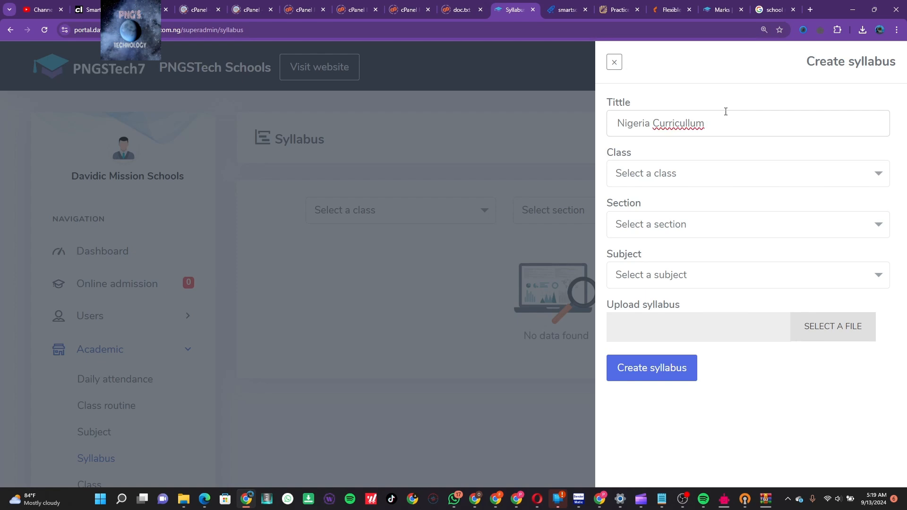
{"action": "right_click", "coordinate": [676, 126]}
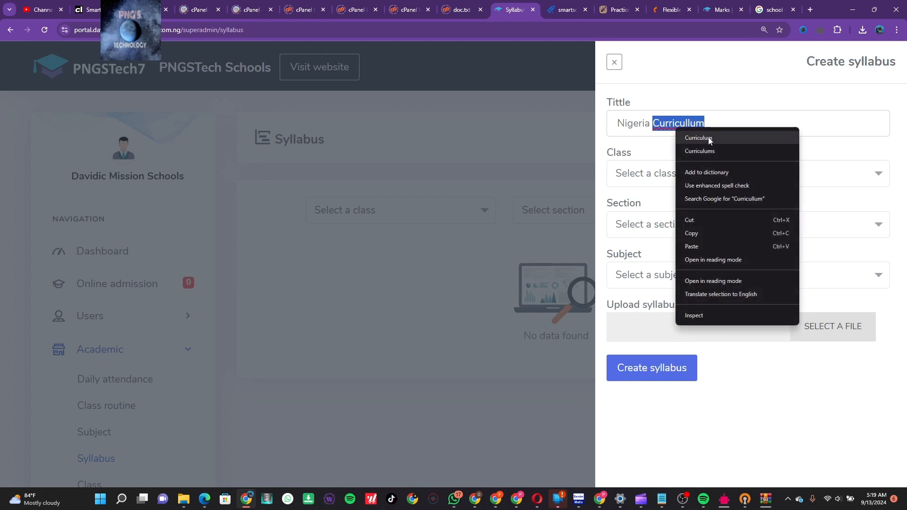
{"action": "left_click", "coordinate": [707, 138]}
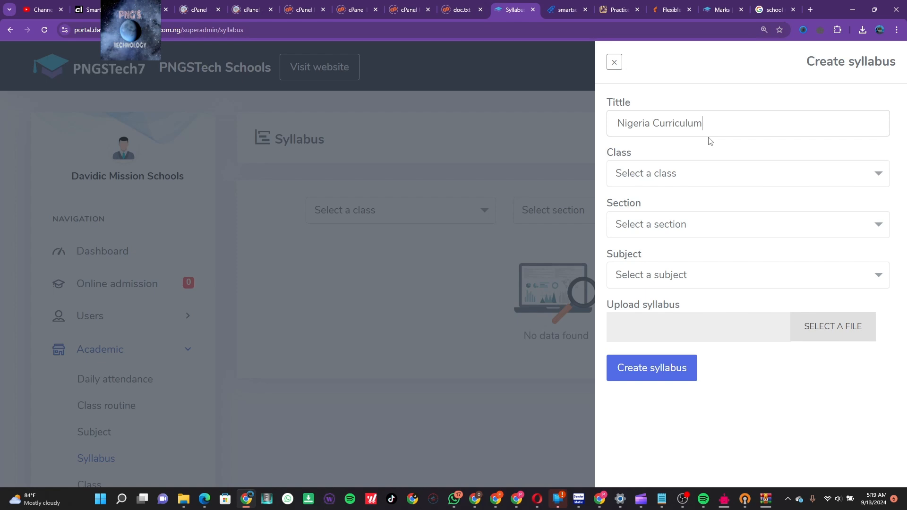
{"action": "key", "text": "ctrl+shift+Left"}
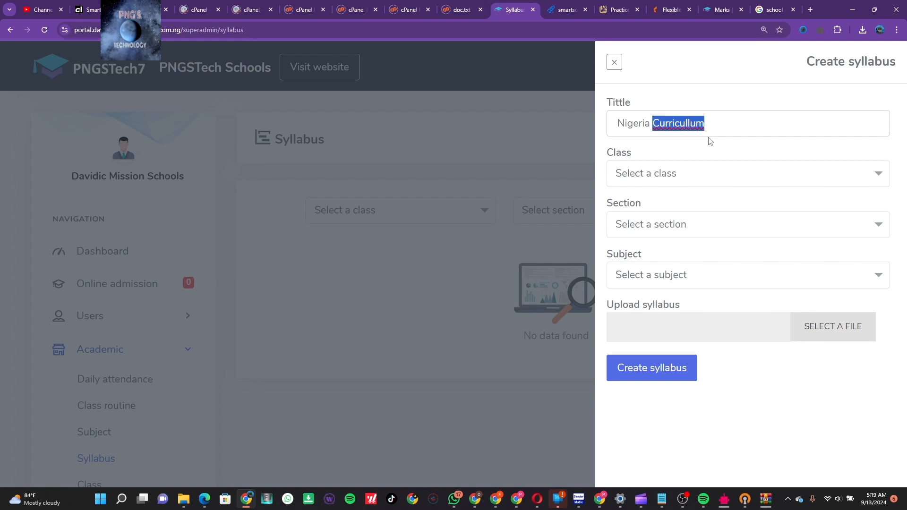
{"action": "left_click", "coordinate": [688, 123]}
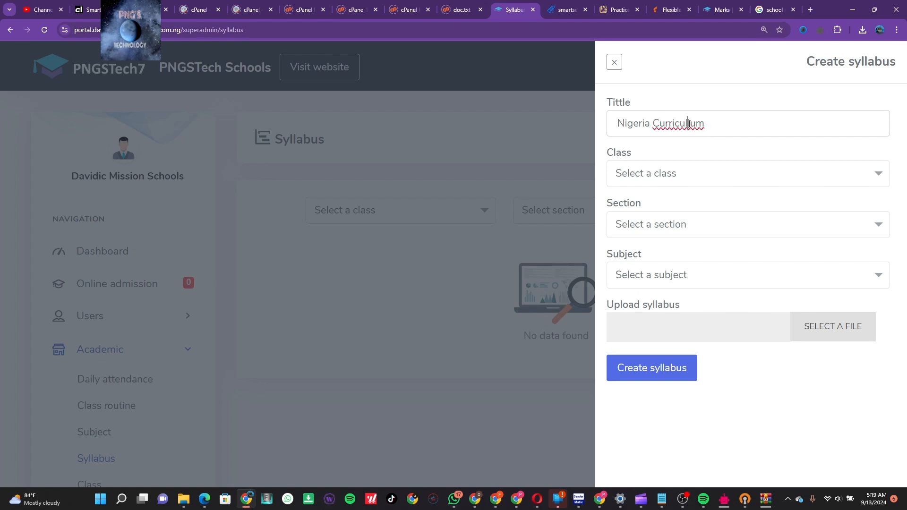
{"action": "key", "text": "BackSpace"}
Assign the syllabus to class Jss 1, section A, subject Mathematics
{"action": "left_click", "coordinate": [707, 179]}
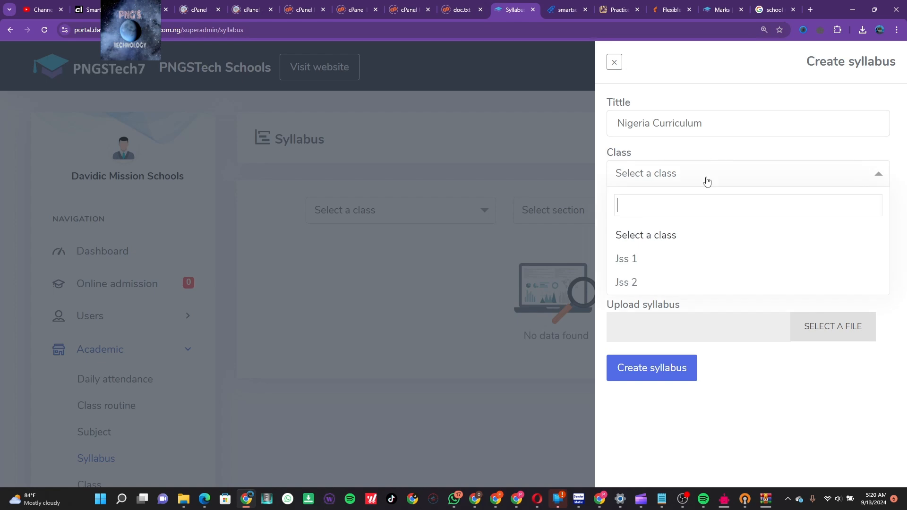
{"action": "left_click", "coordinate": [668, 258]}
{"action": "left_click", "coordinate": [703, 225]}
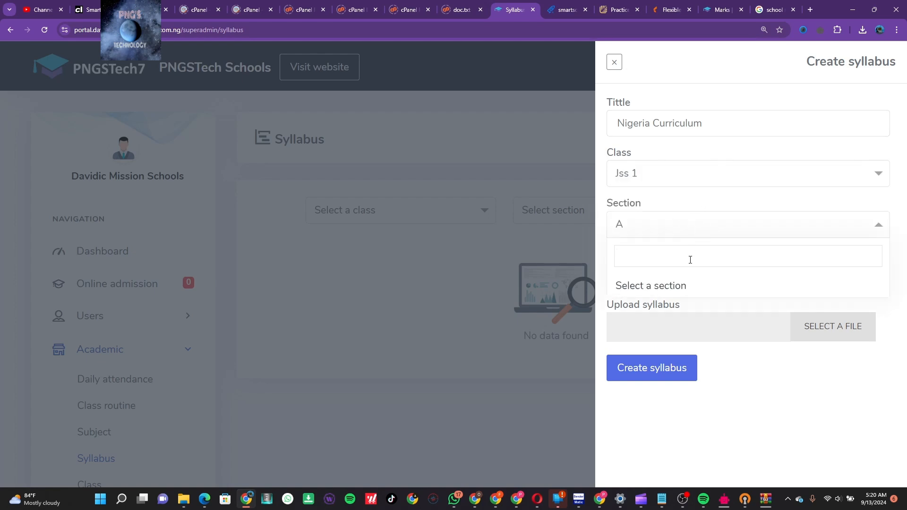
{"action": "left_click", "coordinate": [683, 229]}
{"action": "left_click", "coordinate": [689, 277]}
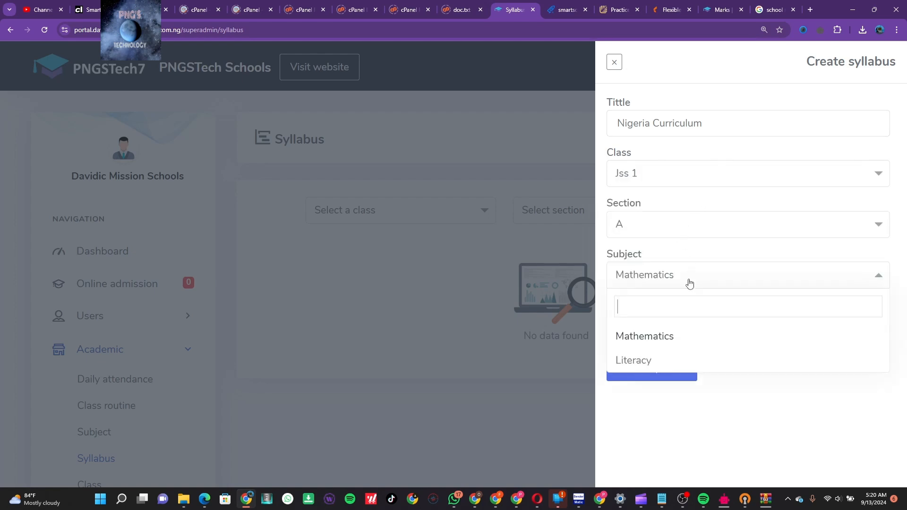
{"action": "left_click", "coordinate": [686, 337]}
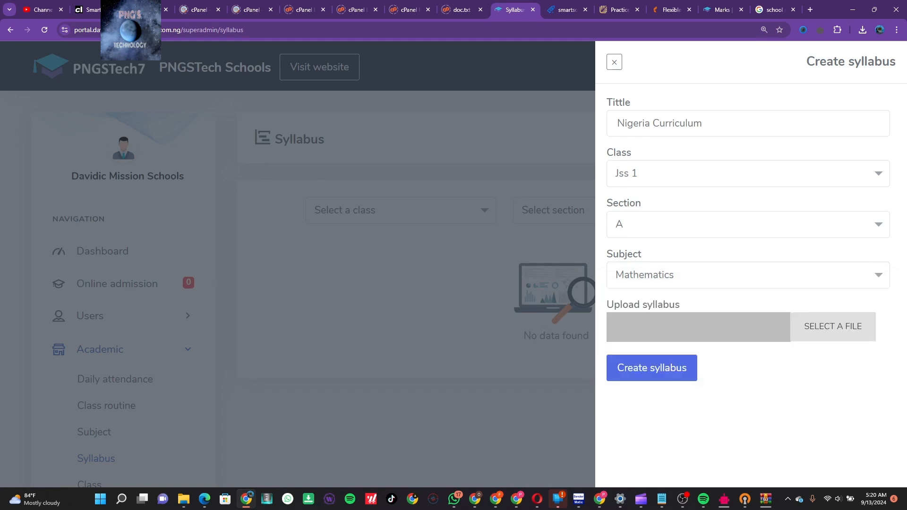
Attach rapidlab-20nulled.rar as the syllabus file
{"action": "left_click", "coordinate": [854, 325]}
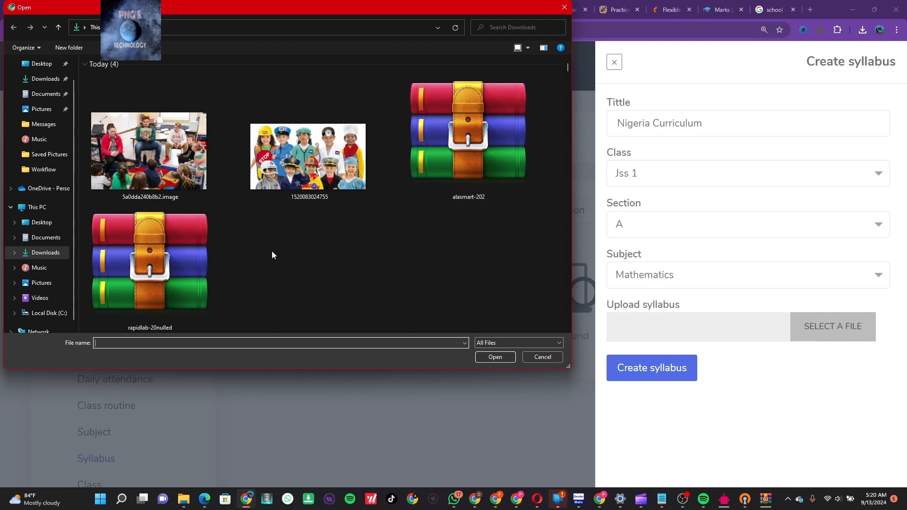
{"action": "scroll", "coordinate": [271, 251], "scroll_direction": "down", "scroll_amount": 4}
{"action": "scroll", "coordinate": [272, 254], "scroll_direction": "up", "scroll_amount": 4}
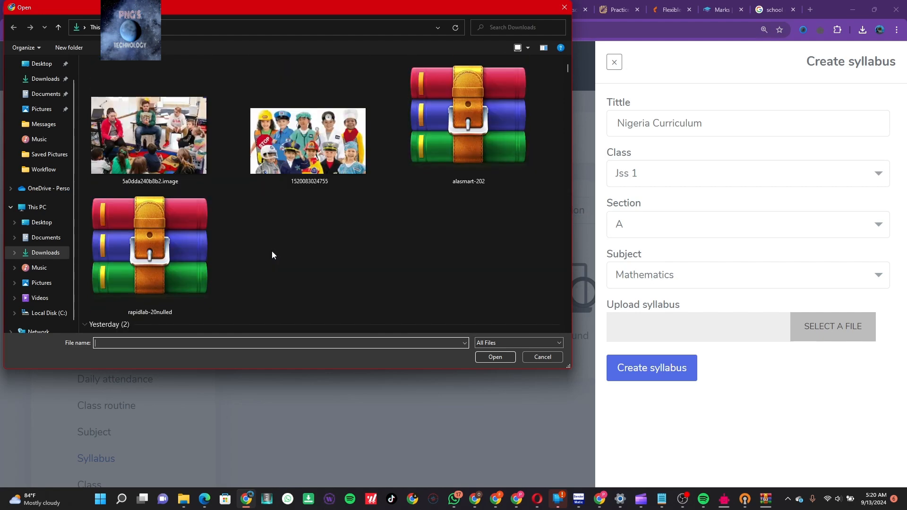
{"action": "double_click", "coordinate": [195, 268]}
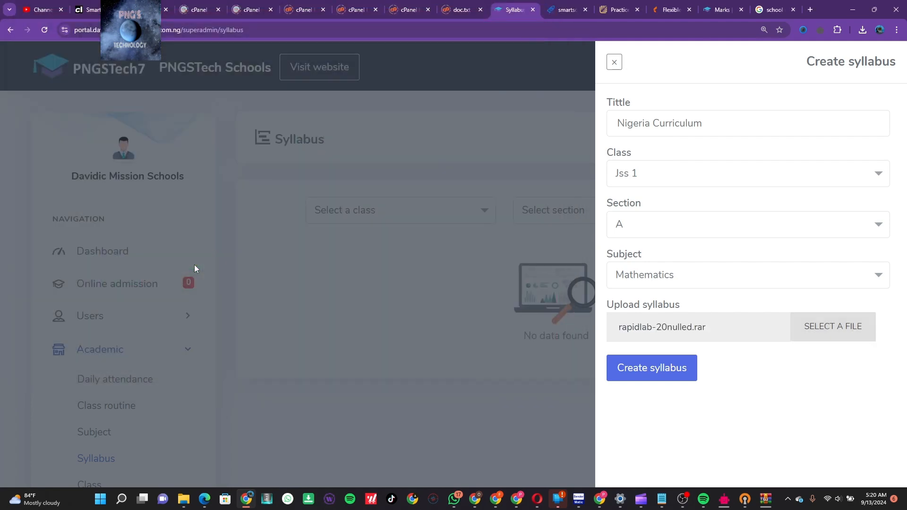
Save the syllabus and list the syllabuses for Jss 1 section A
{"action": "left_click", "coordinate": [681, 378]}
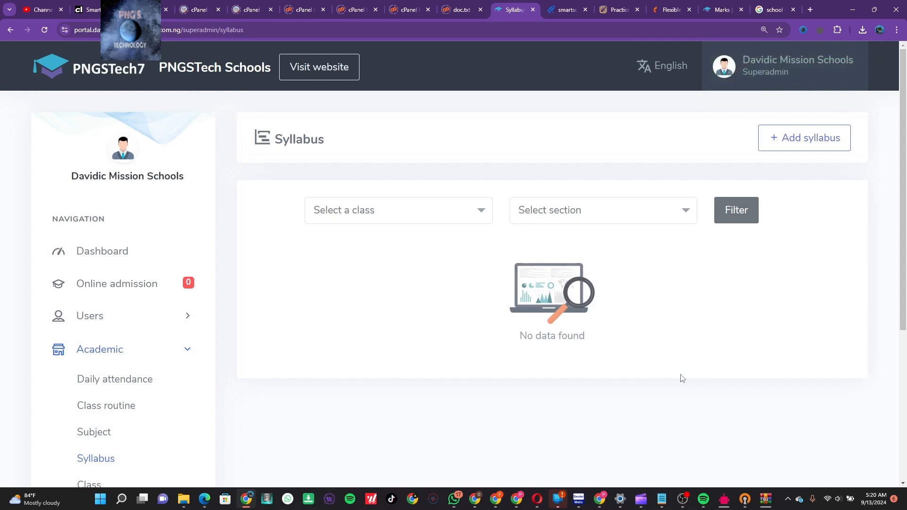
{"action": "left_click", "coordinate": [472, 215]}
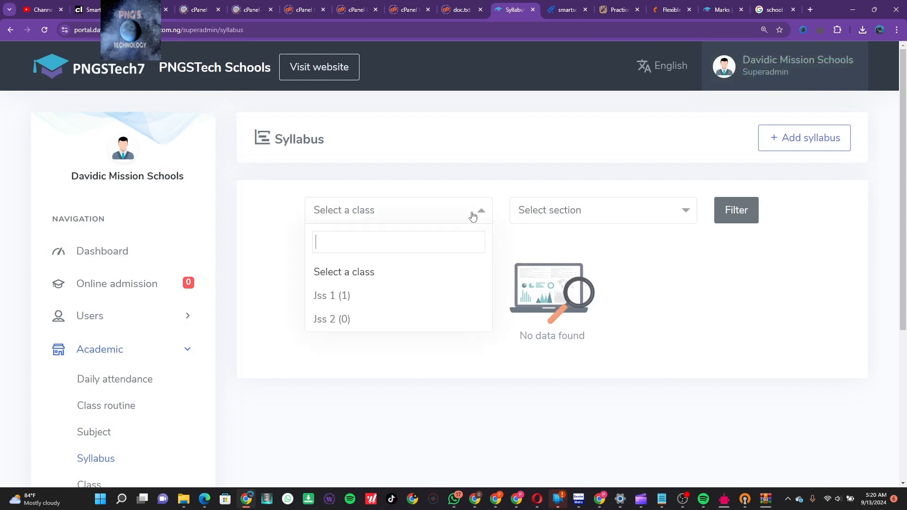
{"action": "left_click", "coordinate": [405, 294]}
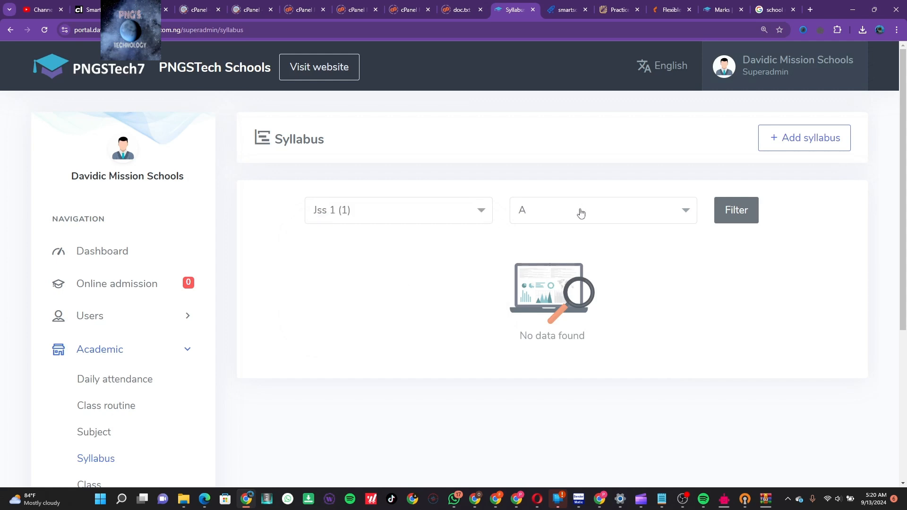
{"action": "left_click", "coordinate": [737, 211]}
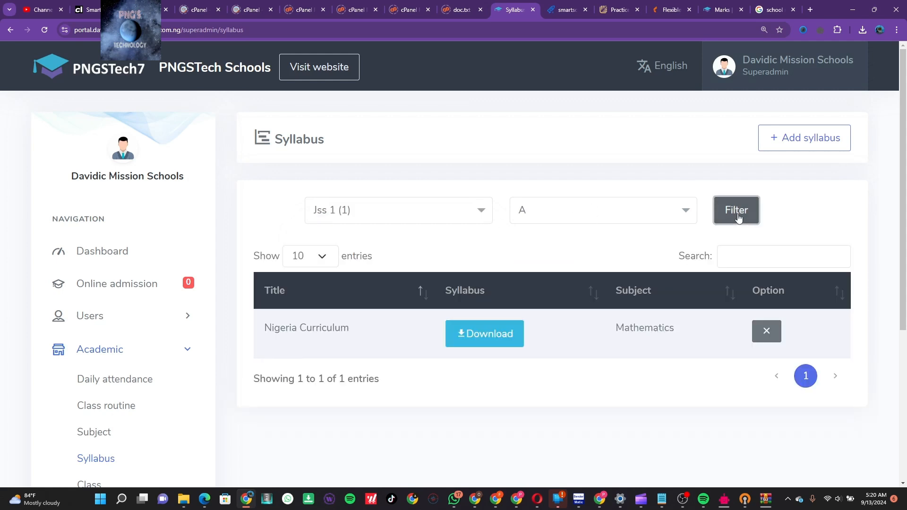
Start downloading the Nigeria Curriculum file, then cancel the .rar download
{"action": "left_click", "coordinate": [496, 336]}
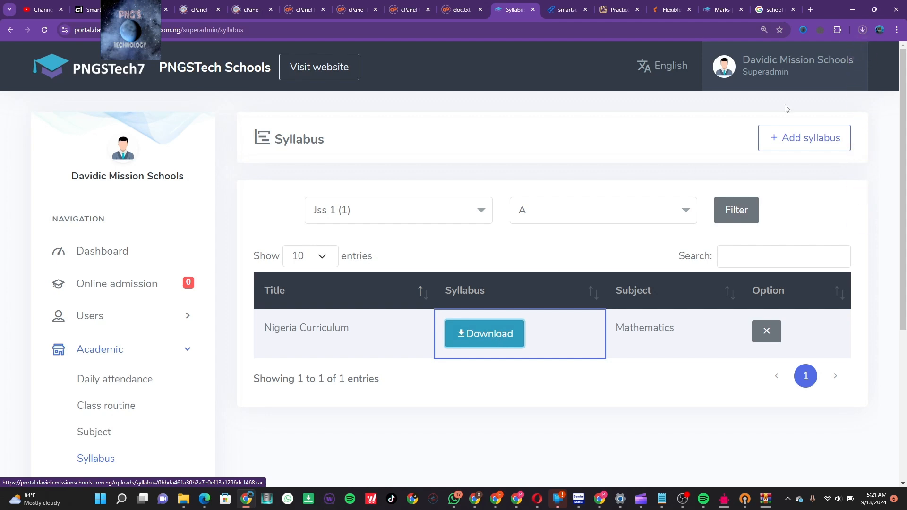
{"action": "left_click", "coordinate": [861, 31]}
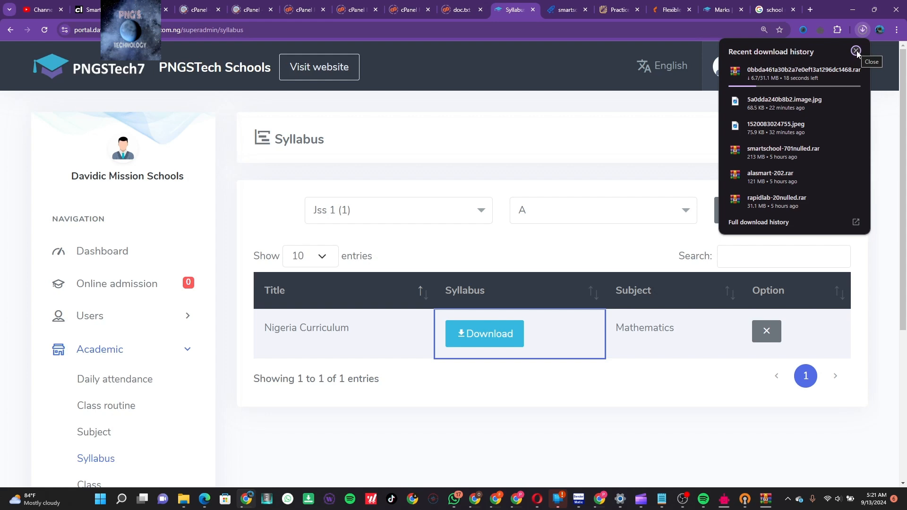
{"action": "left_click", "coordinate": [857, 51]}
{"action": "left_click", "coordinate": [863, 30]}
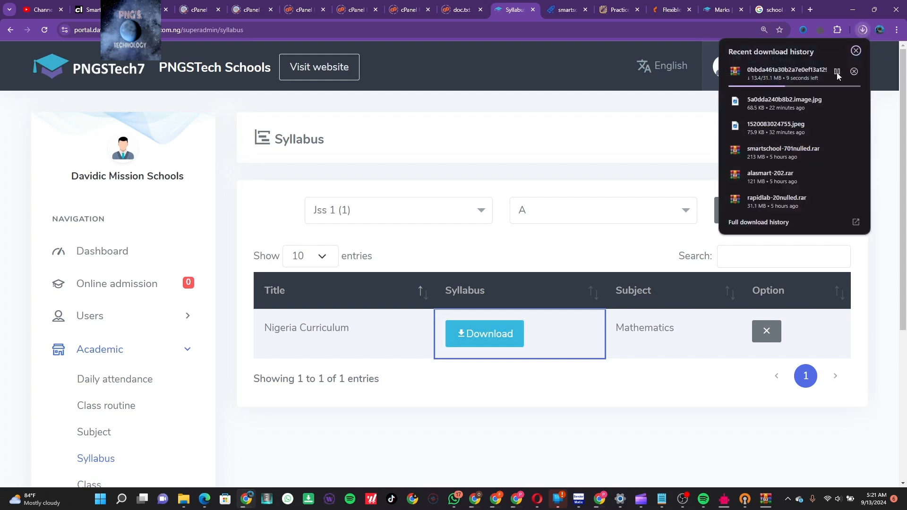
{"action": "left_click", "coordinate": [853, 72]}
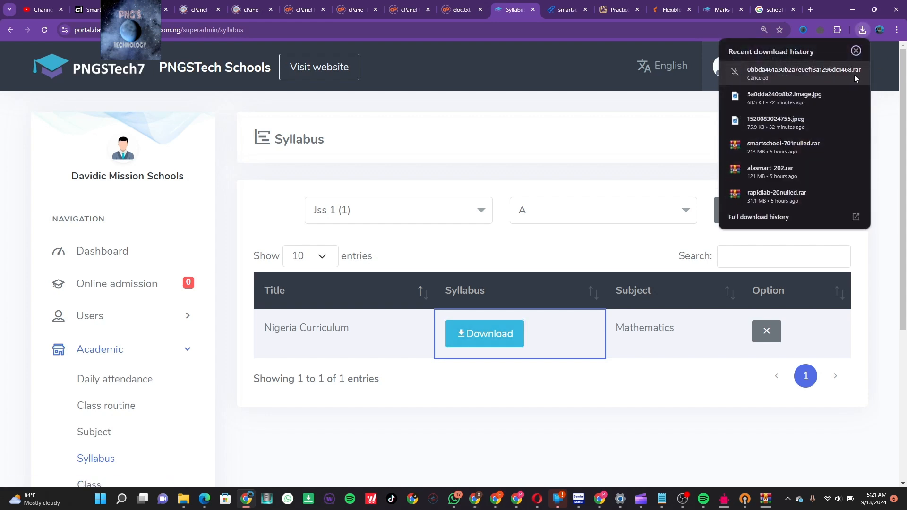
{"action": "left_click", "coordinate": [871, 296]}
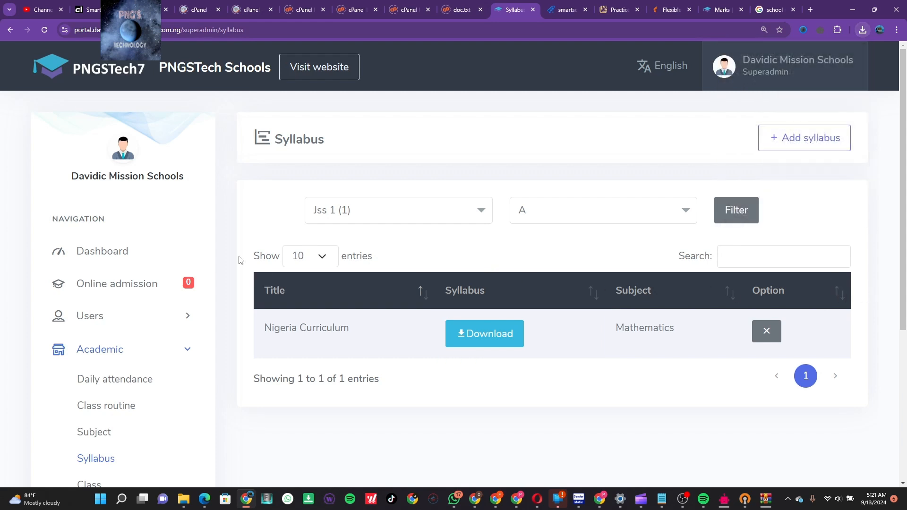
{"action": "scroll", "coordinate": [137, 410], "scroll_direction": "down", "scroll_amount": 2}
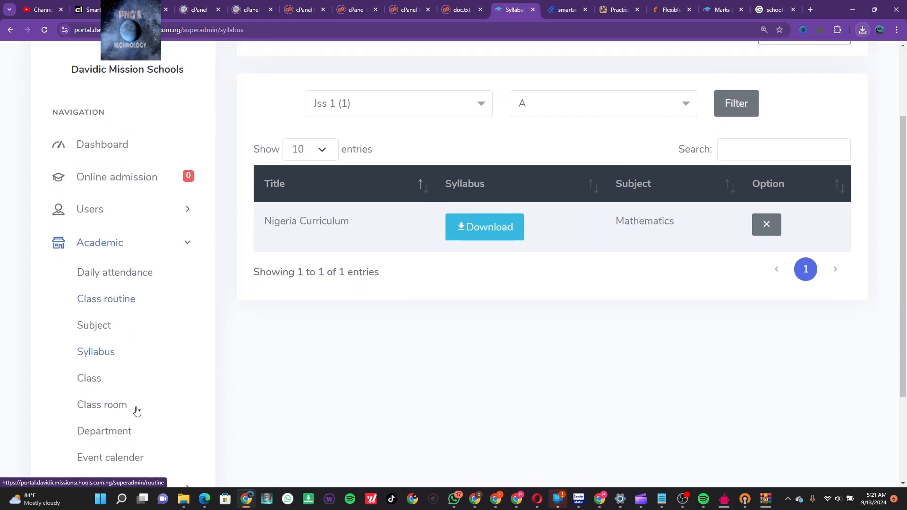
View the class list, opening and closing the Add class form without saving
{"action": "left_click", "coordinate": [92, 380]}
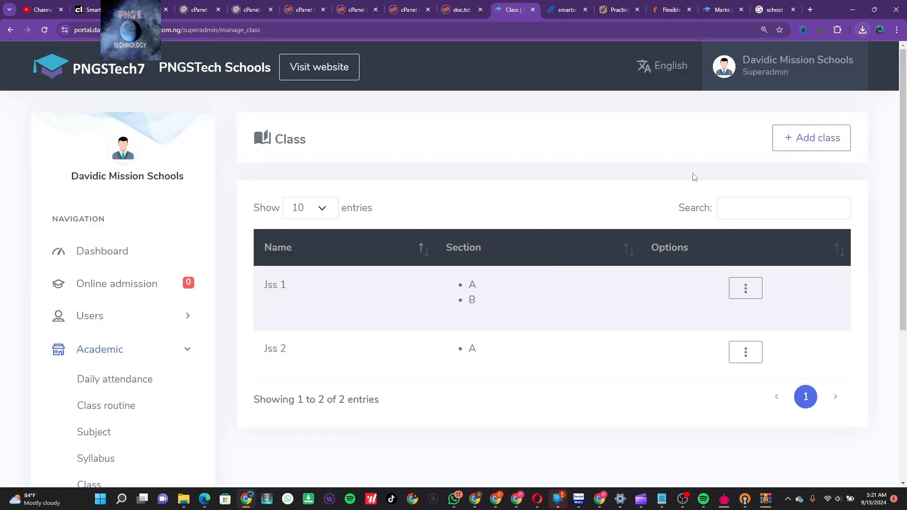
{"action": "left_click", "coordinate": [816, 139]}
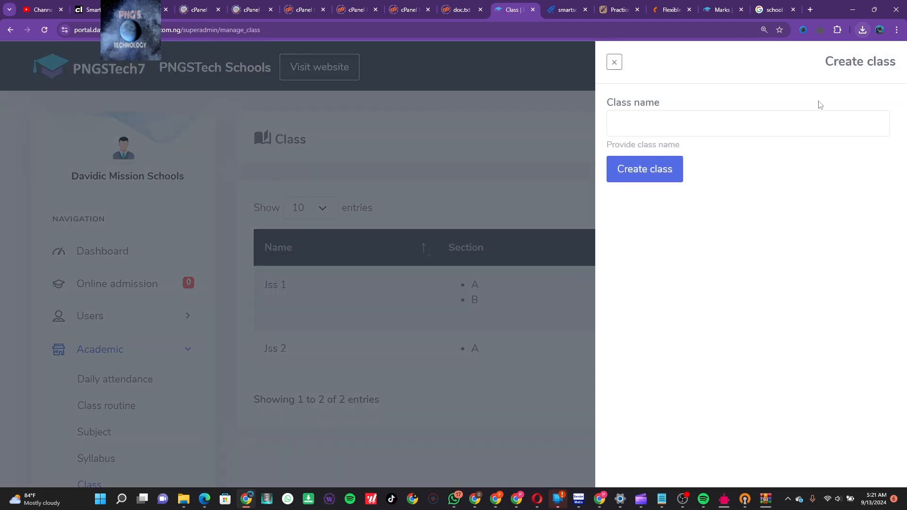
{"action": "left_click", "coordinate": [614, 63]}
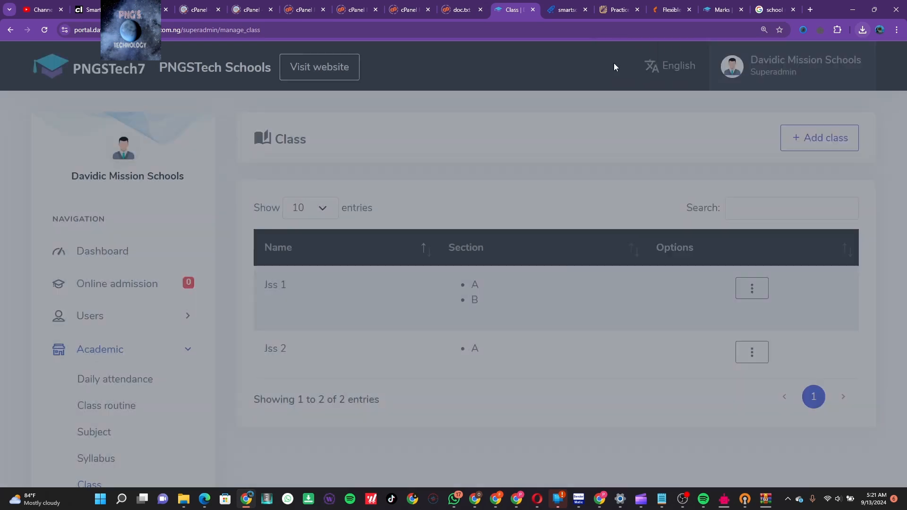
{"action": "scroll", "coordinate": [174, 377], "scroll_direction": "down", "scroll_amount": 3}
{"action": "scroll", "coordinate": [173, 378], "scroll_direction": "down", "scroll_amount": 2}
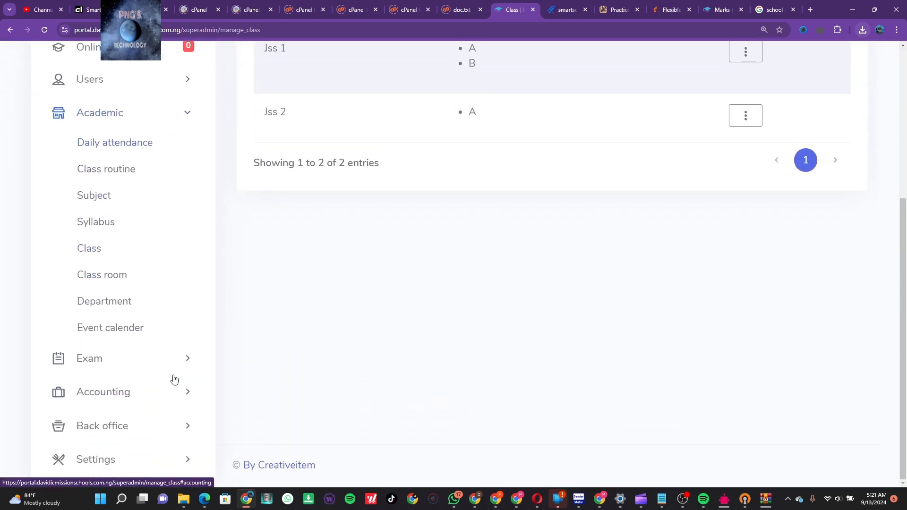
View the department list, then go to the event calendar
{"action": "left_click", "coordinate": [101, 302]}
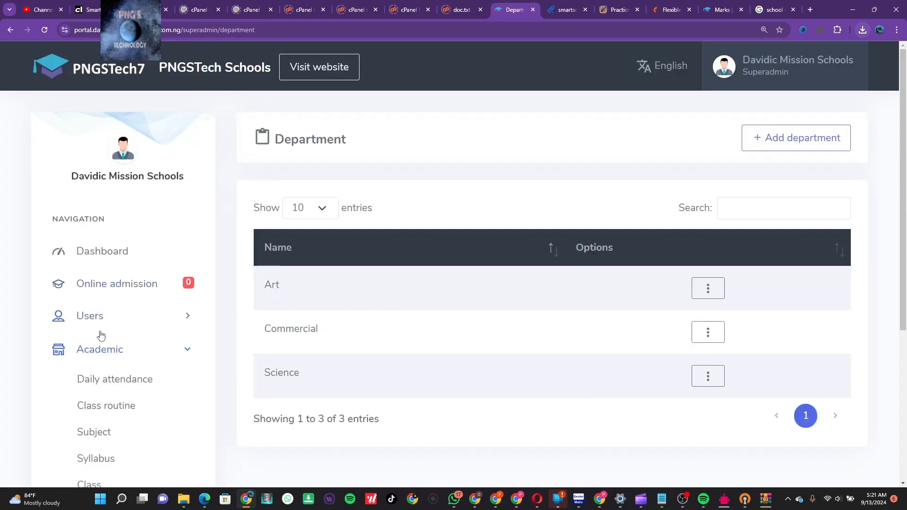
{"action": "scroll", "coordinate": [104, 332], "scroll_direction": "down", "scroll_amount": 5}
{"action": "left_click", "coordinate": [105, 330]}
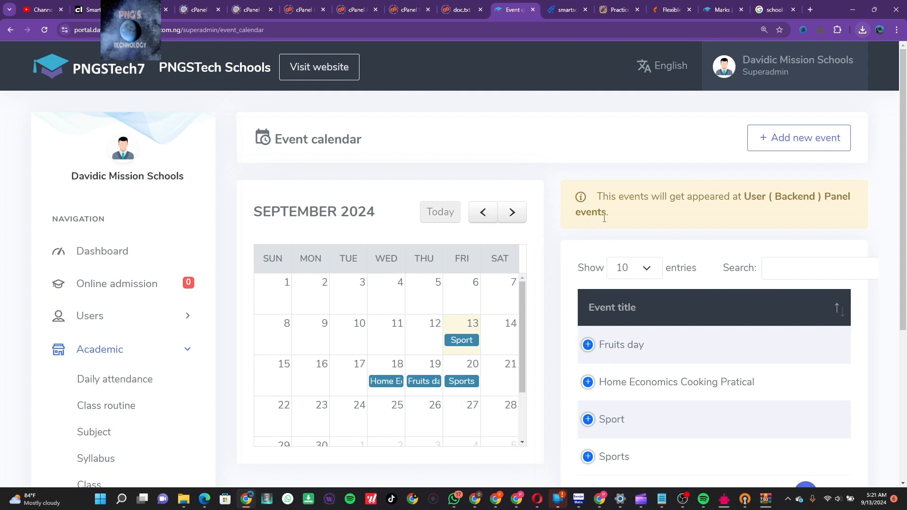
Review the four September 2024 calendar events and collapse the Academic sidebar group
{"action": "scroll", "coordinate": [699, 281], "scroll_direction": "down", "scroll_amount": 4}
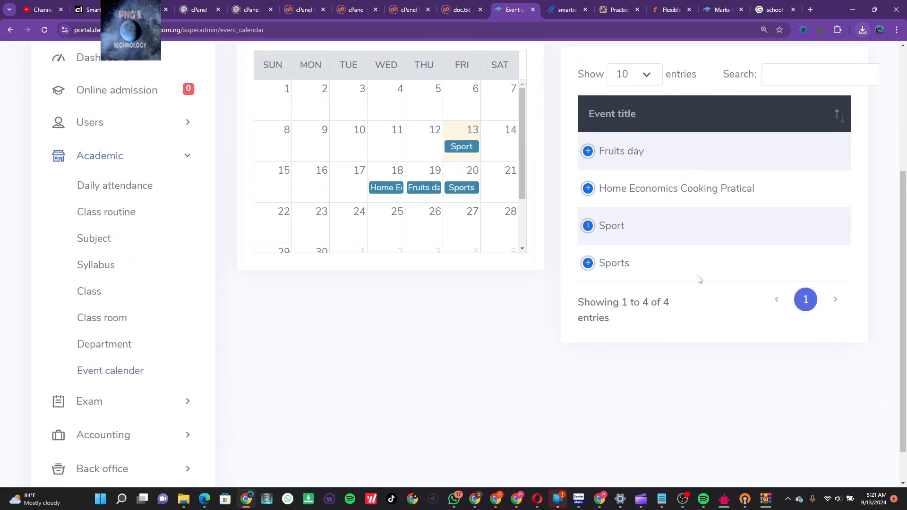
{"action": "scroll", "coordinate": [699, 280], "scroll_direction": "up", "scroll_amount": 4}
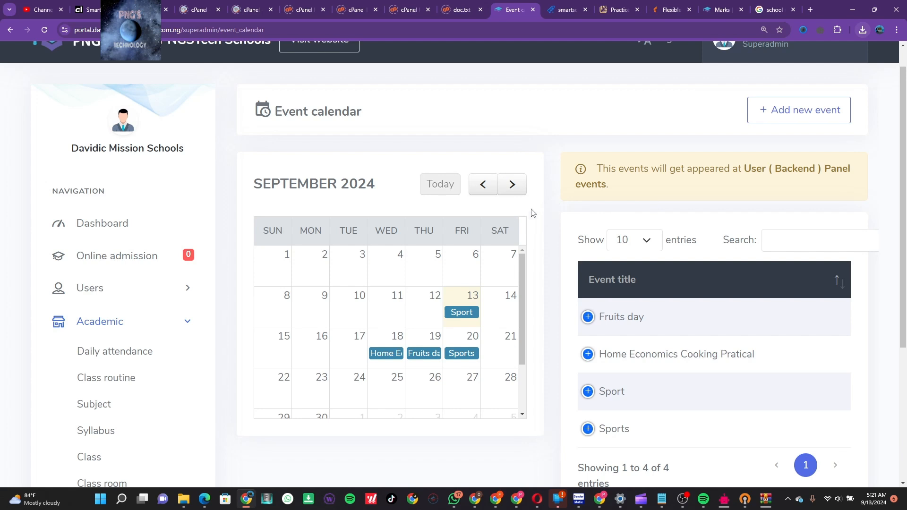
{"action": "left_click", "coordinate": [184, 330]}
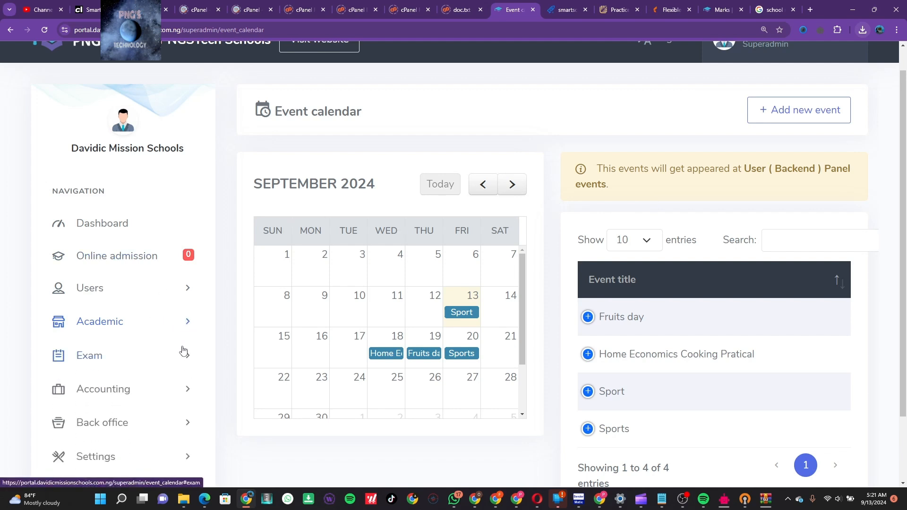
{"action": "scroll", "coordinate": [193, 401], "scroll_direction": "down", "scroll_amount": 2}
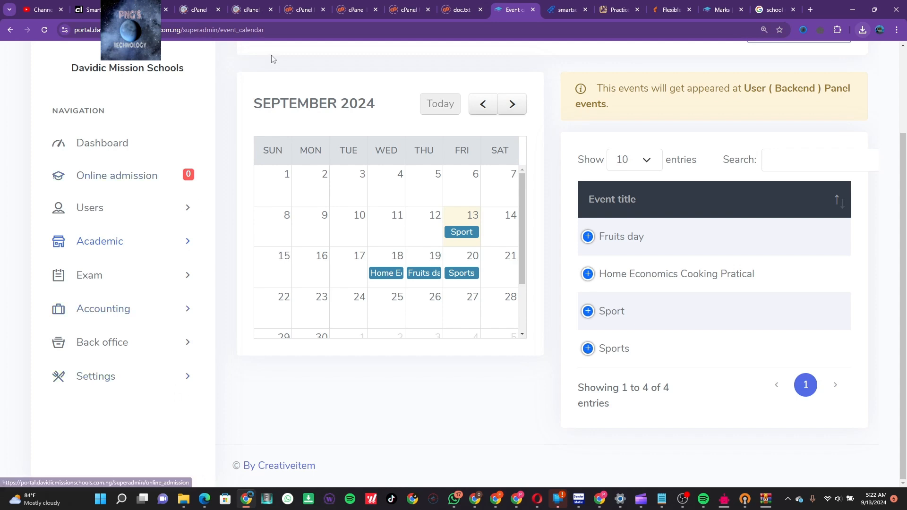
Close the loading, logged-out and doc.txt cPanel tabs
{"action": "left_click", "coordinate": [392, 10]}
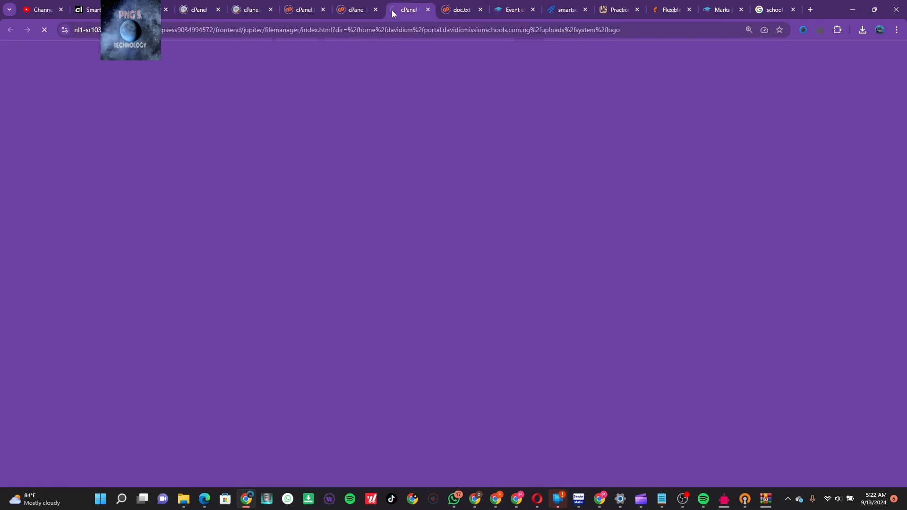
{"action": "left_click", "coordinate": [358, 12]}
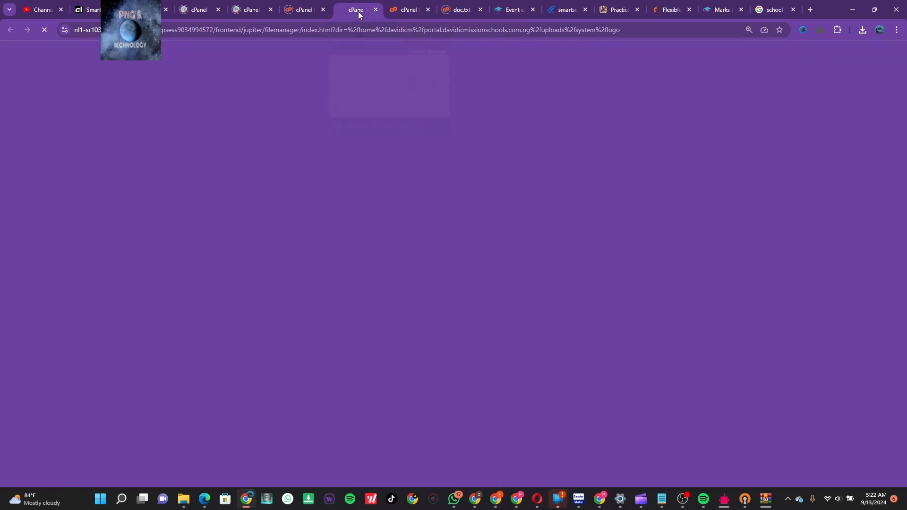
{"action": "left_click", "coordinate": [376, 10]}
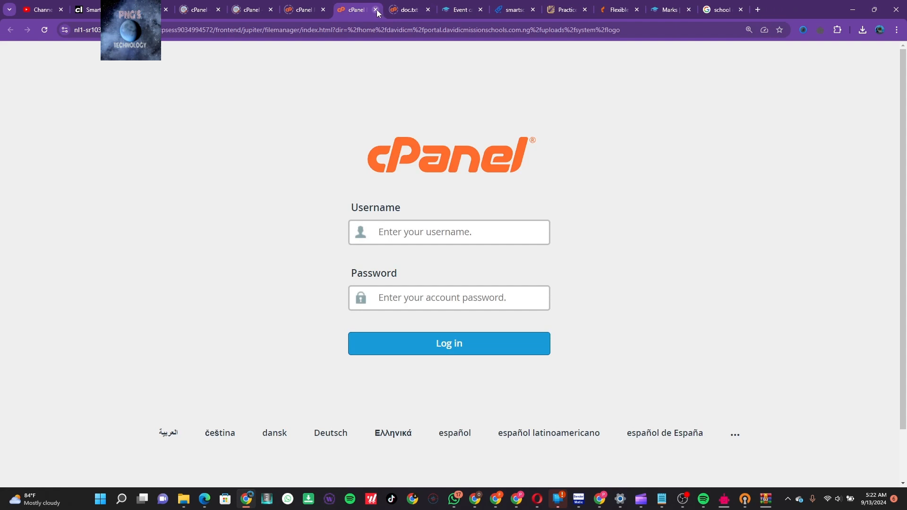
{"action": "left_click", "coordinate": [376, 11]}
{"action": "left_click", "coordinate": [322, 11]}
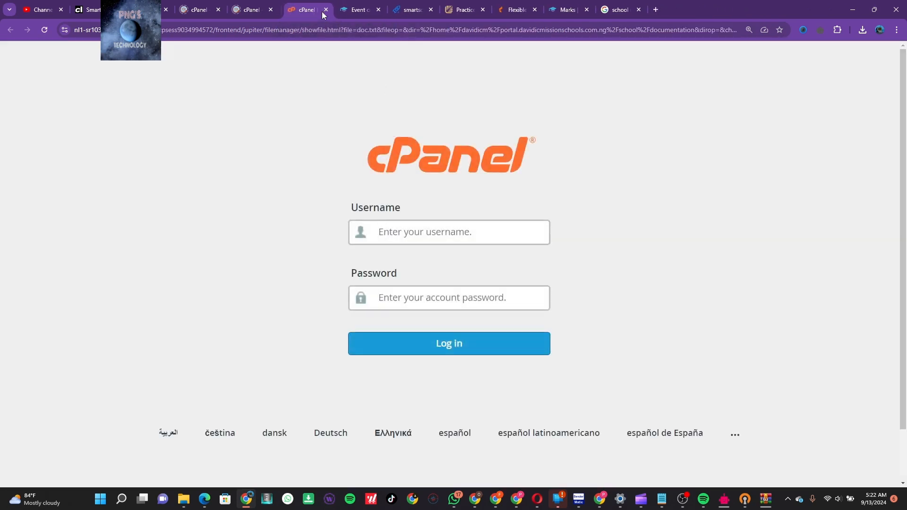
{"action": "left_click", "coordinate": [323, 12]}
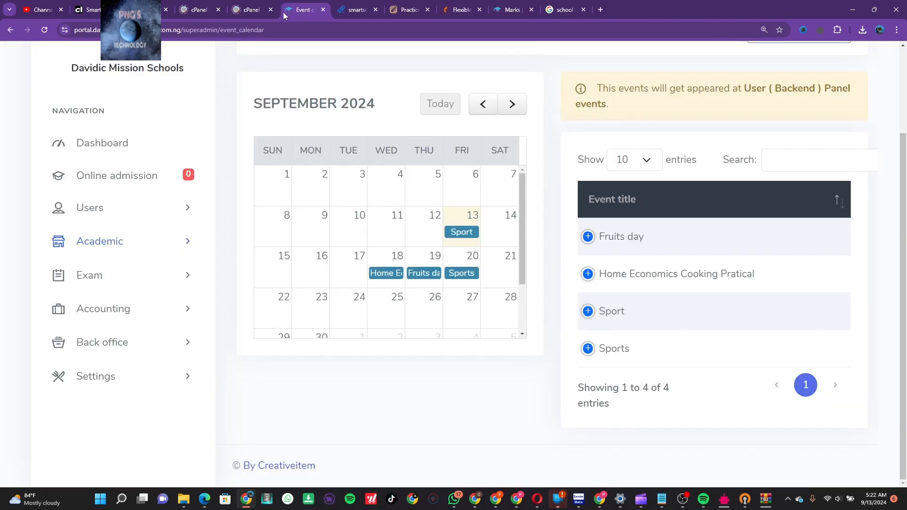
Close the remaining logged-out cPanel login tab and return to the Web Manager client area
{"action": "left_click", "coordinate": [254, 12]}
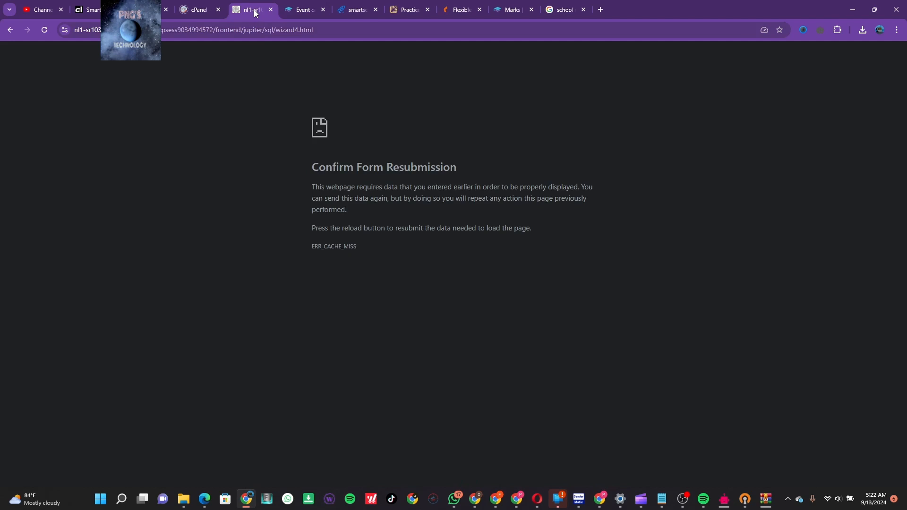
{"action": "left_click", "coordinate": [196, 11]}
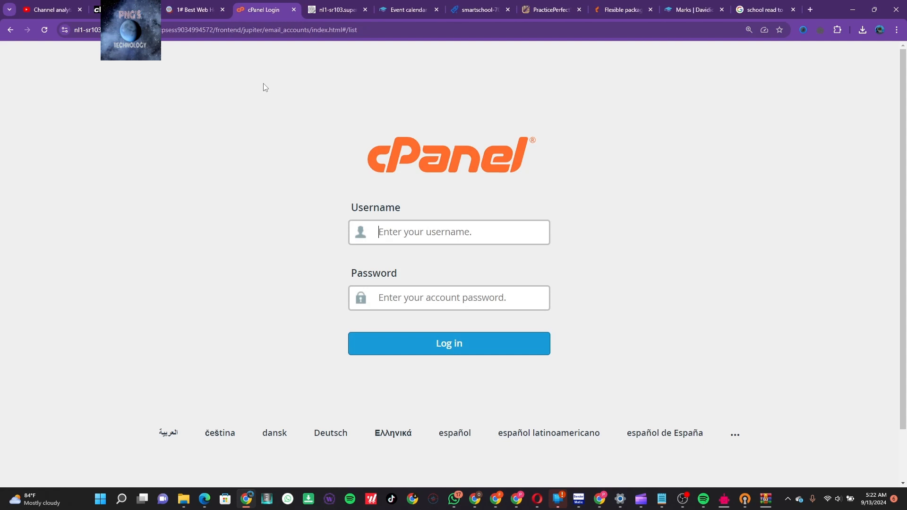
{"action": "left_click", "coordinate": [292, 14]}
{"action": "left_click", "coordinate": [275, 9]}
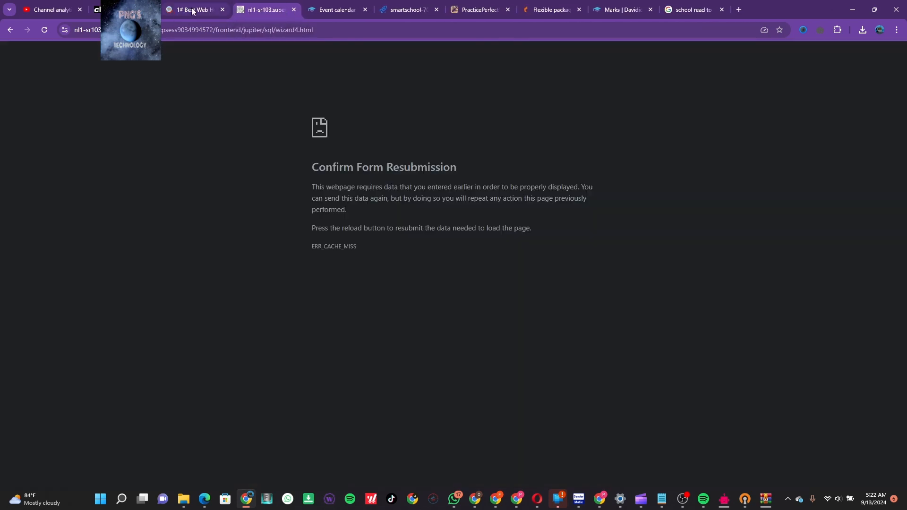
{"action": "left_click", "coordinate": [192, 12]}
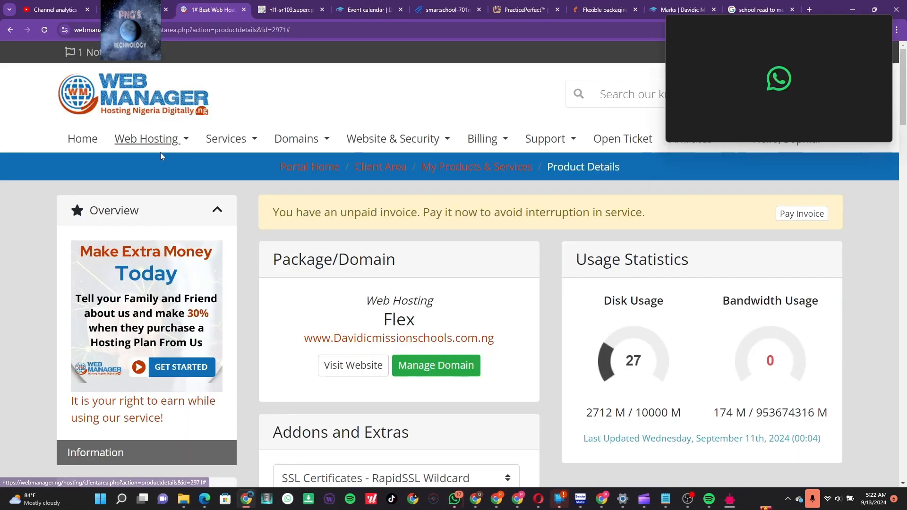
Scroll the Flex hosting product details to the Actions panel with Log in to cPanel
{"action": "scroll", "coordinate": [224, 353], "scroll_direction": "down", "scroll_amount": 1}
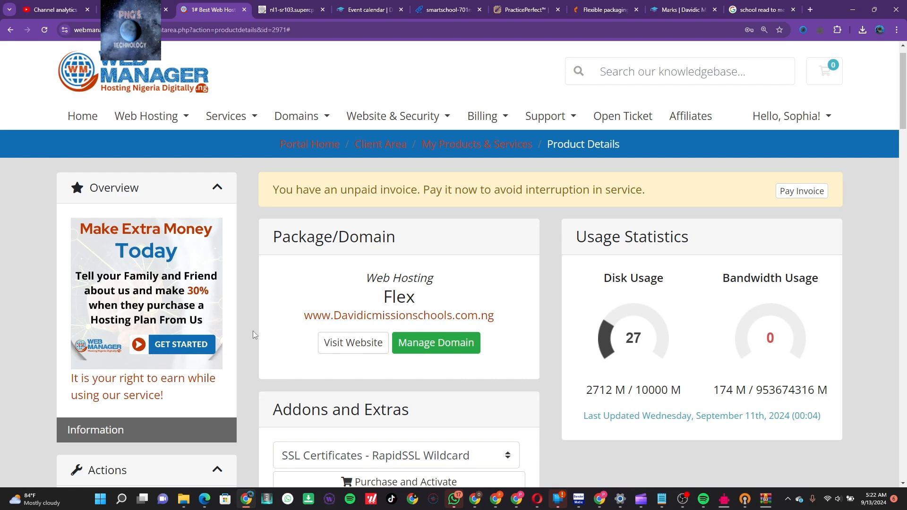
{"action": "scroll", "coordinate": [254, 334], "scroll_direction": "down", "scroll_amount": 4}
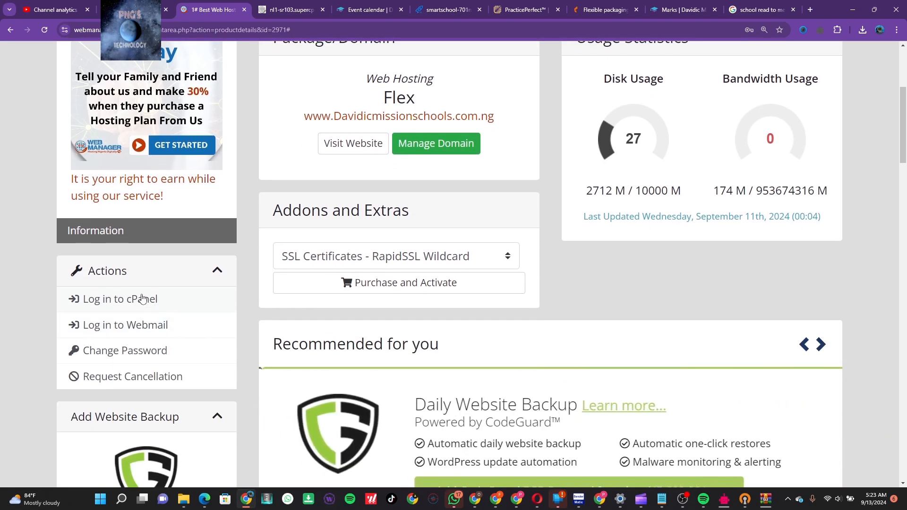
{"action": "scroll", "coordinate": [142, 298], "scroll_direction": "up", "scroll_amount": 5}
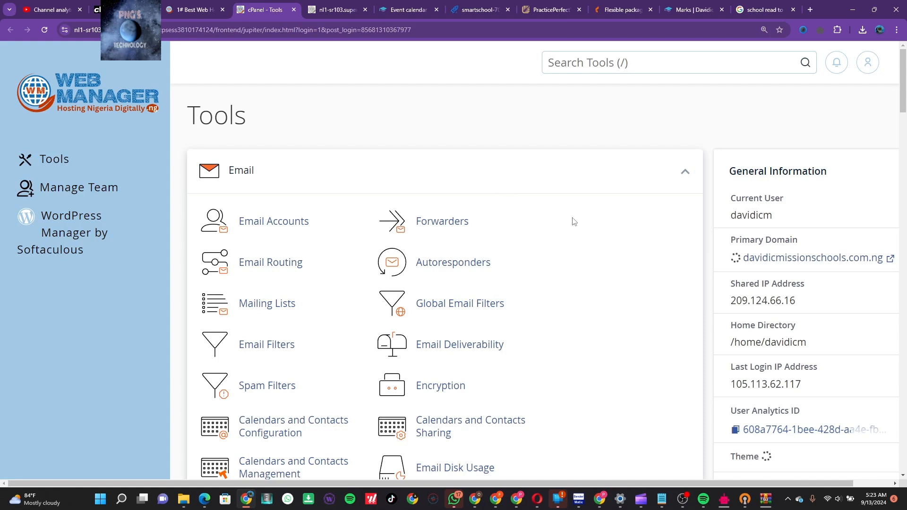
Check the school event calendar, then return to the cPanel Tools page
{"action": "scroll", "coordinate": [599, 255], "scroll_direction": "down", "scroll_amount": 3}
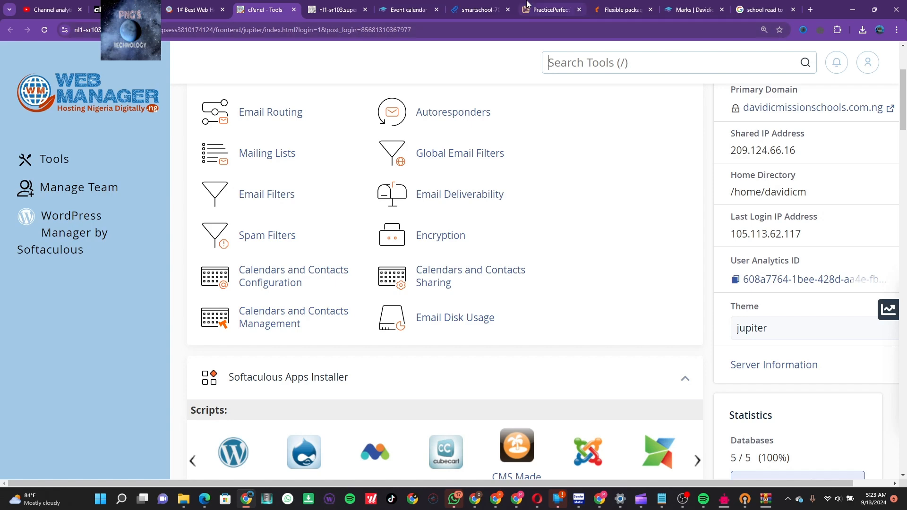
{"action": "left_click", "coordinate": [410, 11]}
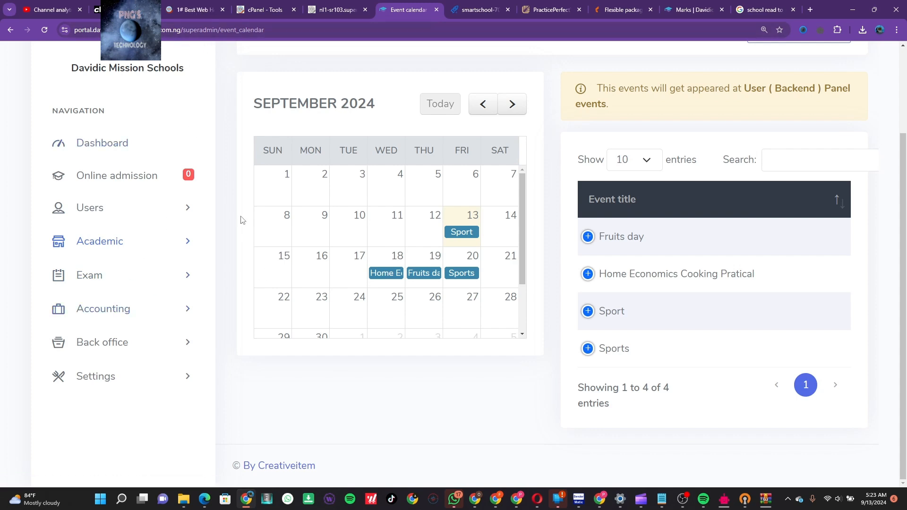
{"action": "scroll", "coordinate": [241, 219], "scroll_direction": "up", "scroll_amount": 2}
{"action": "left_click", "coordinate": [276, 14]}
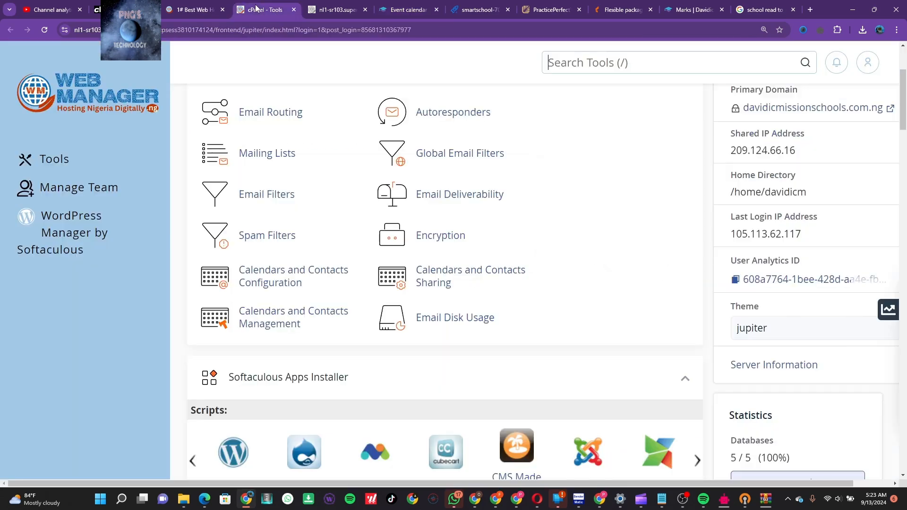
Open File Manager from the cPanel Files section
{"action": "scroll", "coordinate": [535, 232], "scroll_direction": "down", "scroll_amount": 3}
{"action": "scroll", "coordinate": [535, 231], "scroll_direction": "down", "scroll_amount": 10}
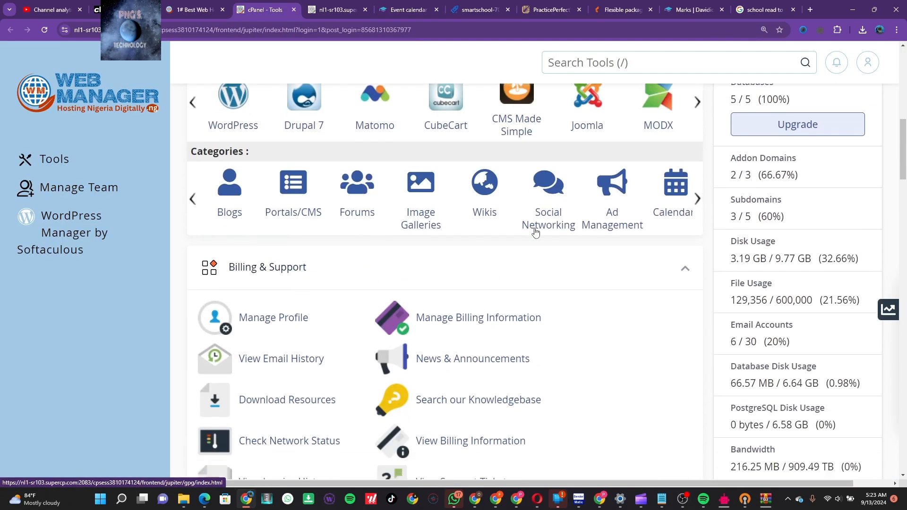
{"action": "left_click", "coordinate": [264, 279]}
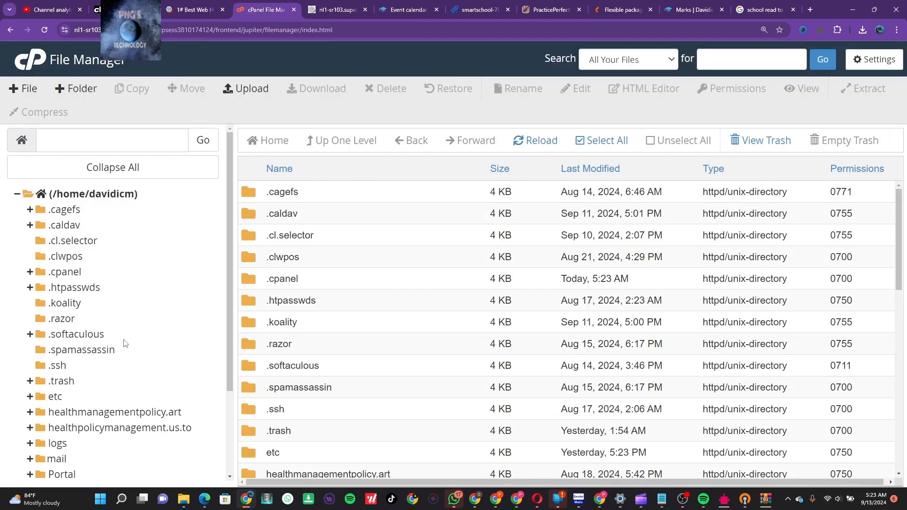
List the portal.davidicmissionschools.com.ng folder contents, then switch back to the school portal's Manage marks page
{"action": "scroll", "coordinate": [123, 343], "scroll_direction": "down", "scroll_amount": 3}
{"action": "left_click", "coordinate": [106, 377]}
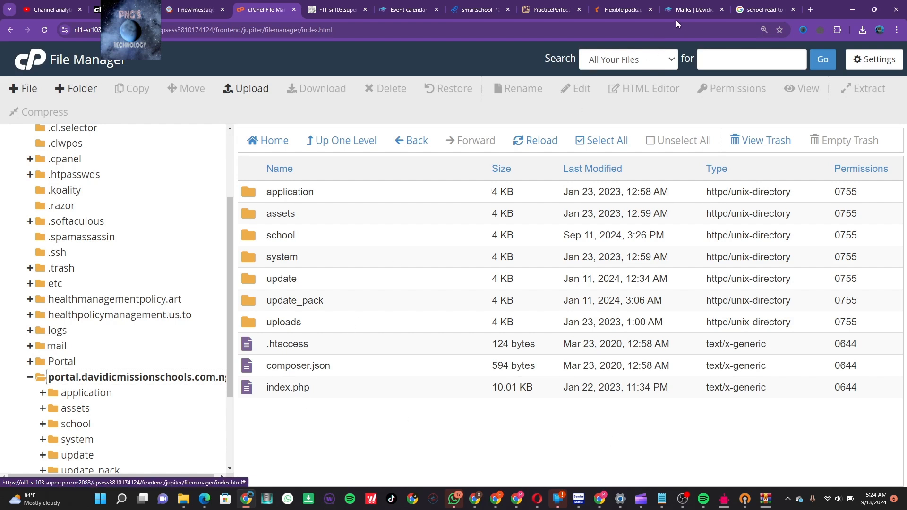
{"action": "left_click", "coordinate": [670, 9]}
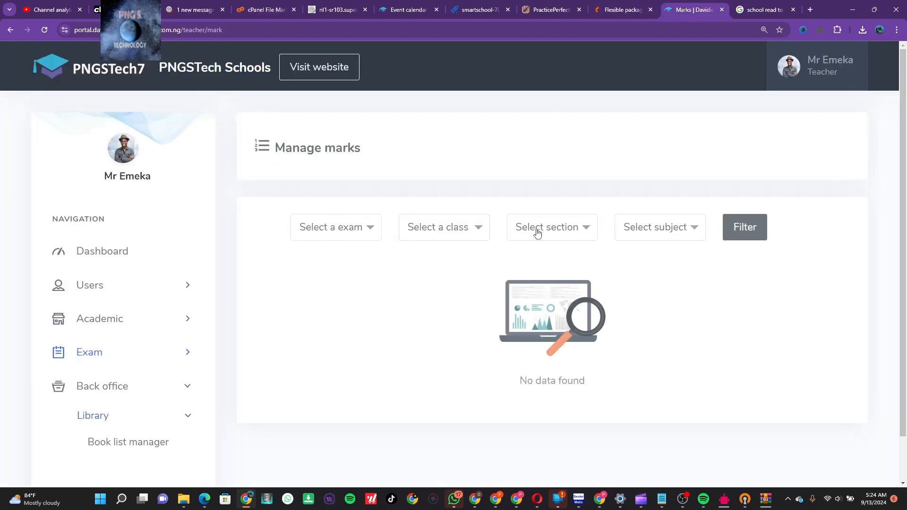
Expand the user management and Academic sidebar groups and open the event calendar
{"action": "left_click", "coordinate": [125, 289]}
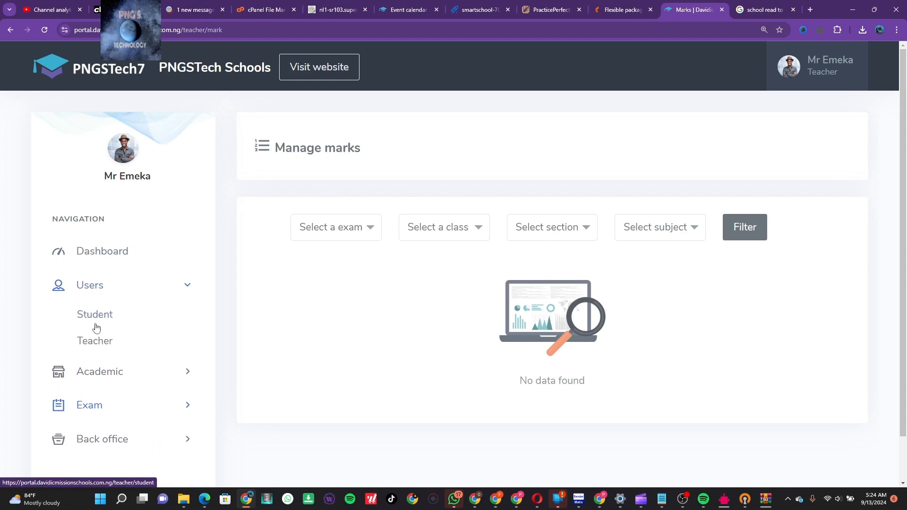
{"action": "left_click", "coordinate": [122, 285]}
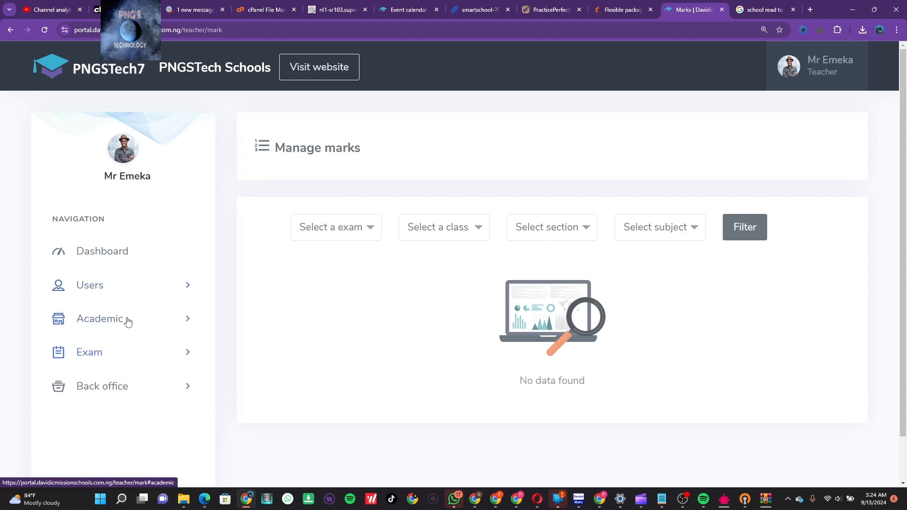
{"action": "left_click", "coordinate": [125, 320]}
{"action": "scroll", "coordinate": [122, 419], "scroll_direction": "down", "scroll_amount": 2}
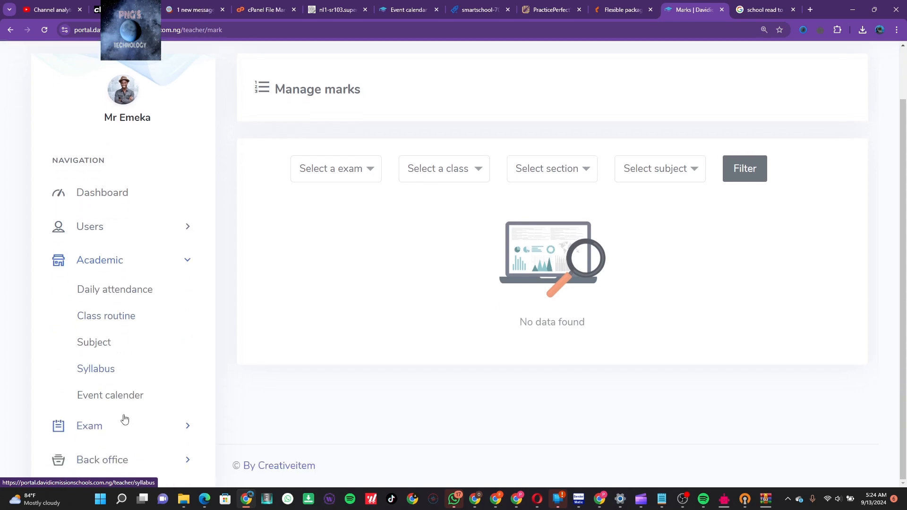
{"action": "left_click", "coordinate": [118, 394]}
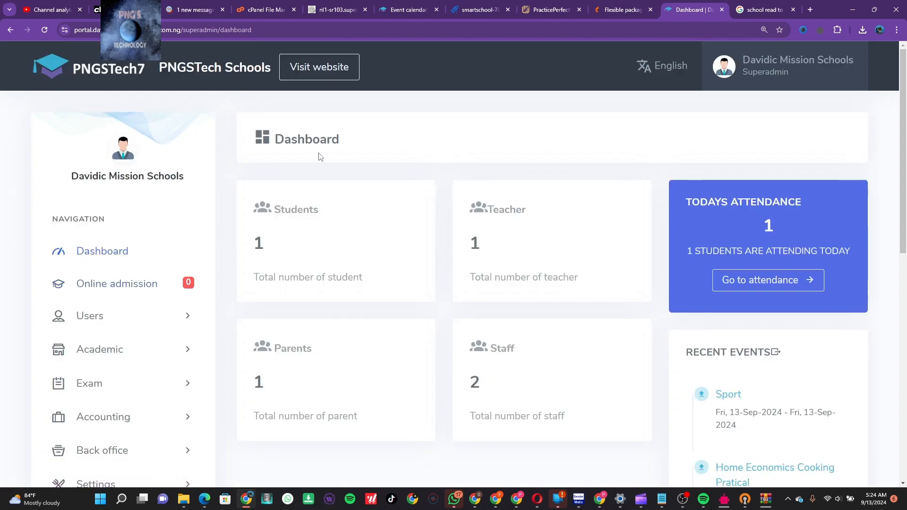
Log the superadmin out from the profile menu on the Event calendar tab
{"action": "left_click", "coordinate": [417, 11]}
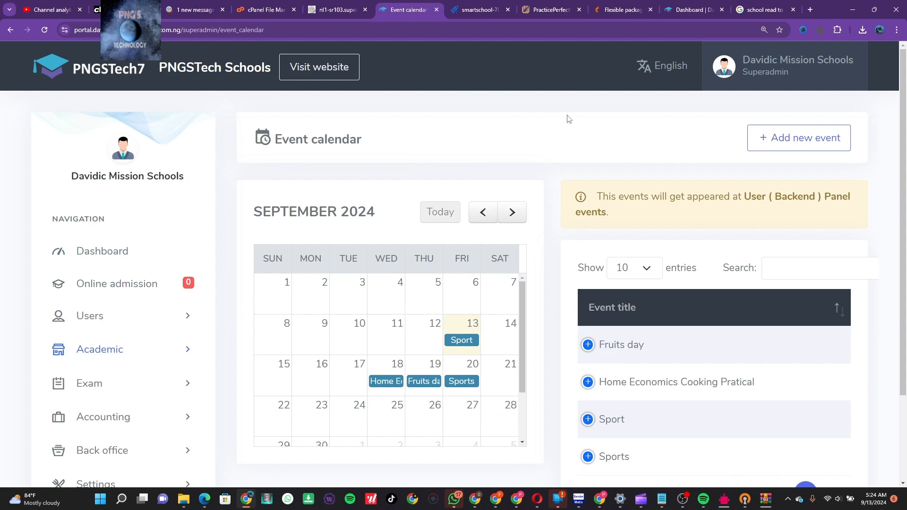
{"action": "left_click", "coordinate": [768, 74]}
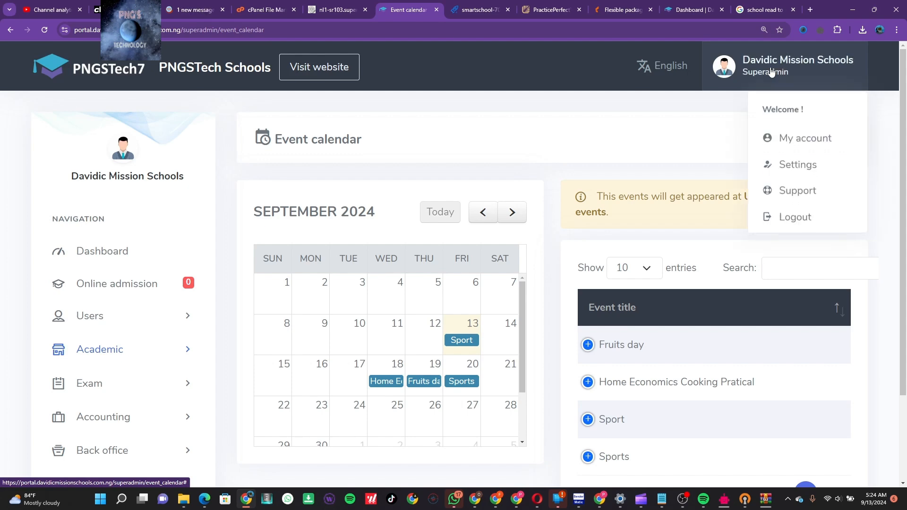
{"action": "left_click", "coordinate": [813, 222]}
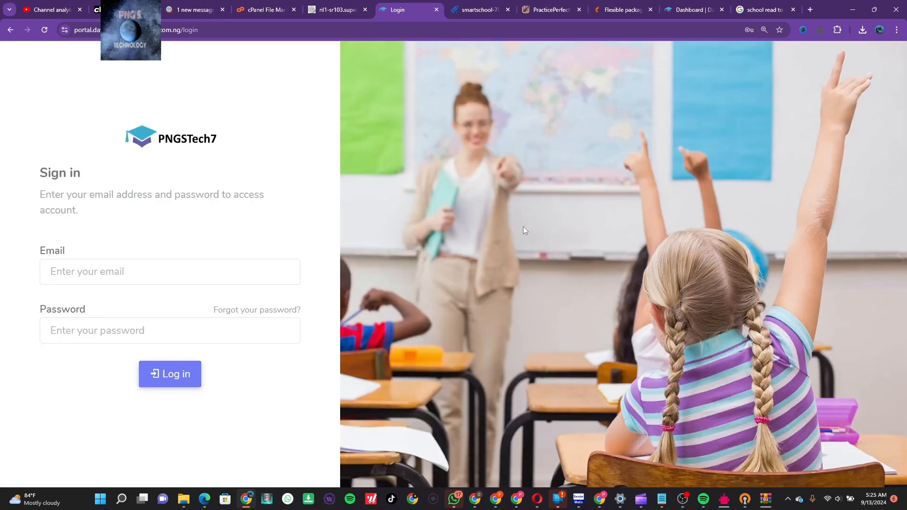
Sign in with a saved teacher login autofilled by Chrome, confirming with the Windows PIN
{"action": "left_click", "coordinate": [236, 271]}
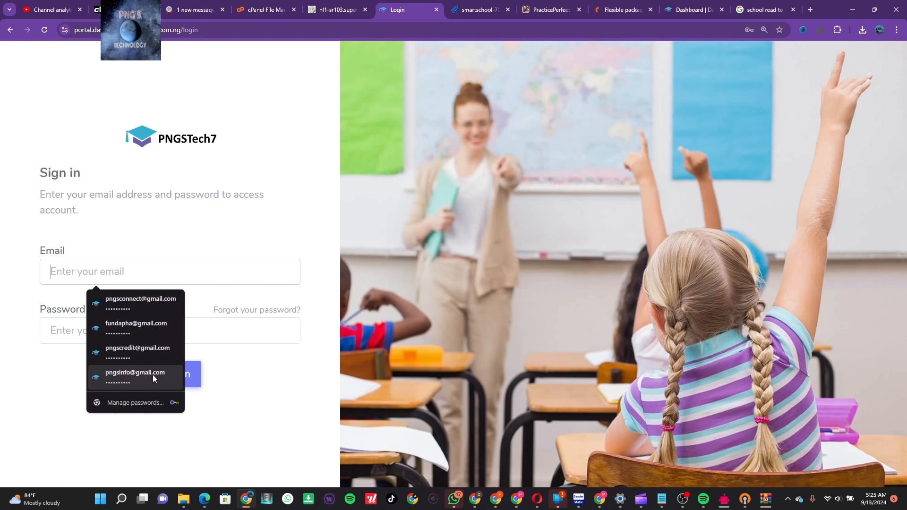
{"action": "left_click", "coordinate": [149, 335]}
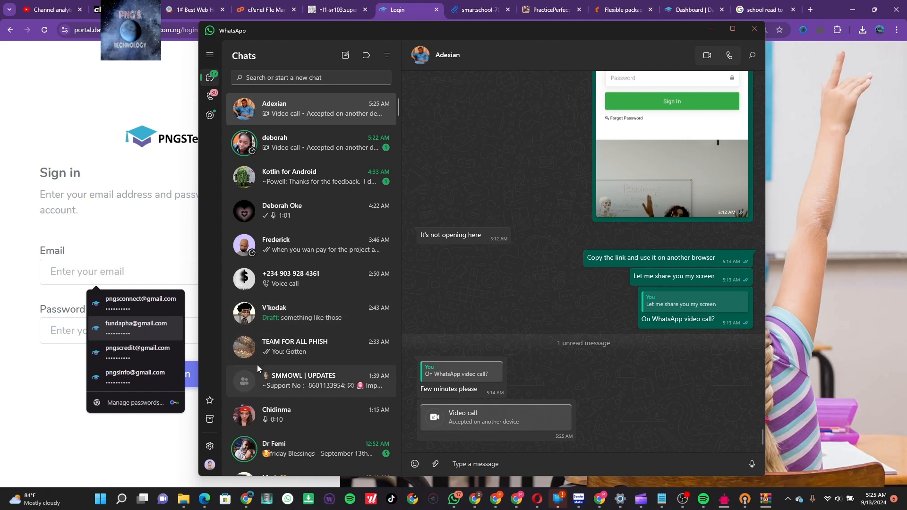
{"action": "left_click", "coordinate": [680, 501]}
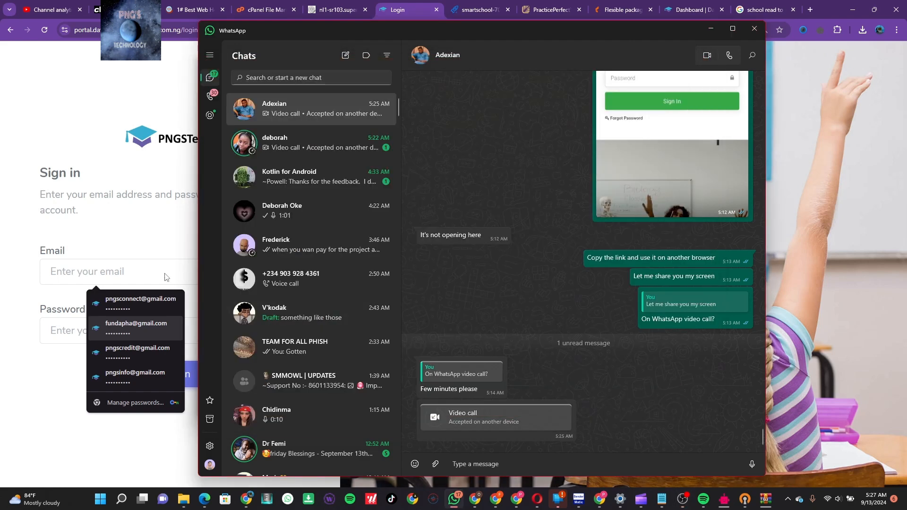
{"action": "left_click", "coordinate": [118, 241]}
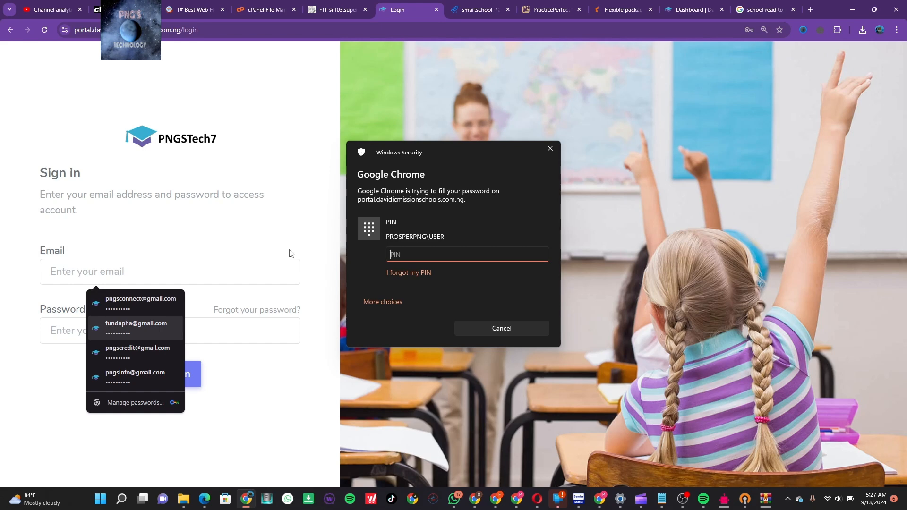
{"action": "type", "text": "••••"}
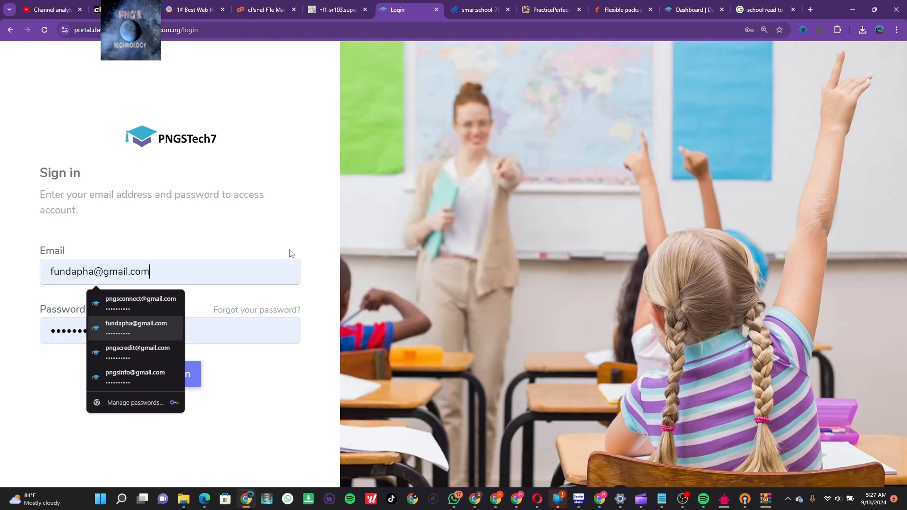
{"action": "left_click", "coordinate": [182, 380]}
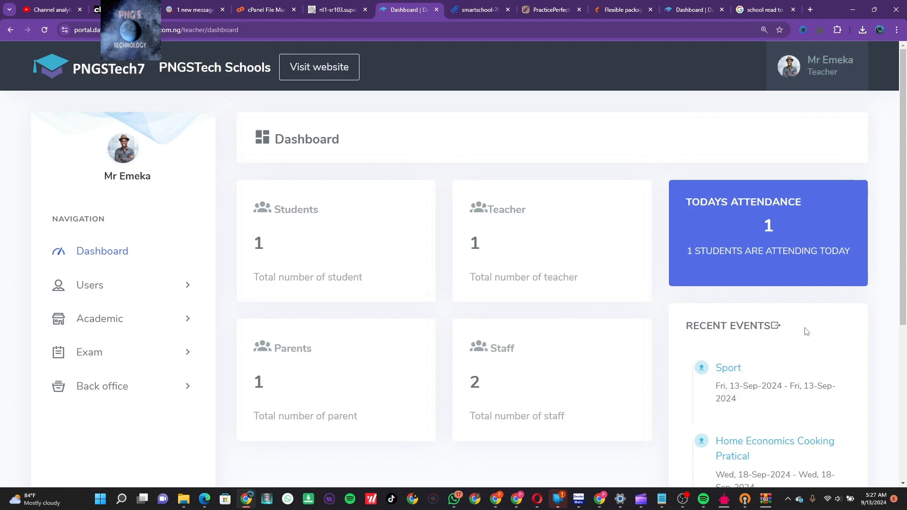
Scroll through the teacher dashboard's four recent events, then expand the Academic sidebar group
{"action": "scroll", "coordinate": [806, 331], "scroll_direction": "down", "scroll_amount": 2}
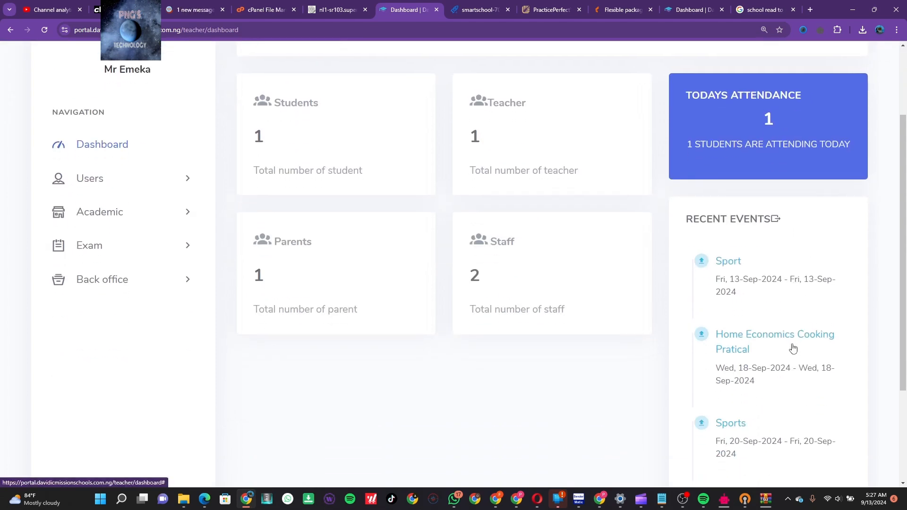
{"action": "scroll", "coordinate": [792, 348], "scroll_direction": "down", "scroll_amount": 1}
{"action": "scroll", "coordinate": [793, 348], "scroll_direction": "down", "scroll_amount": 2}
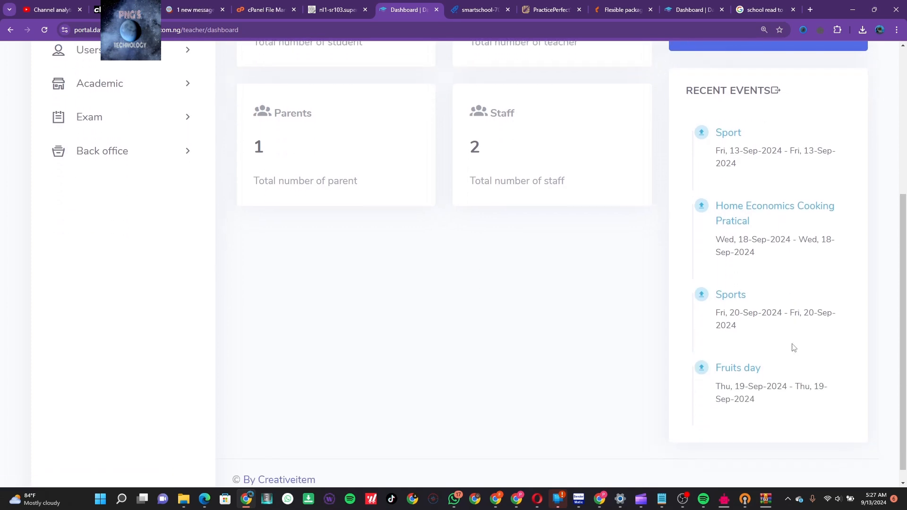
{"action": "scroll", "coordinate": [793, 348], "scroll_direction": "up", "scroll_amount": 4}
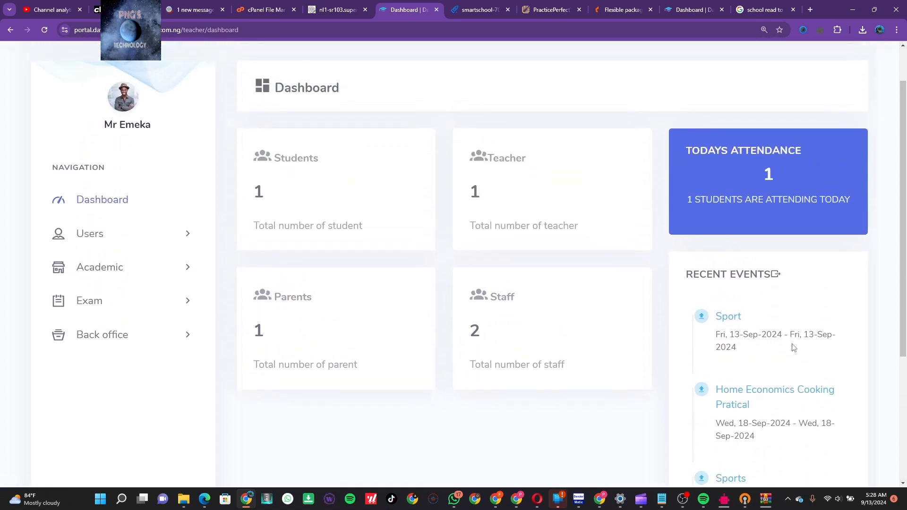
{"action": "scroll", "coordinate": [793, 348], "scroll_direction": "down", "scroll_amount": 2}
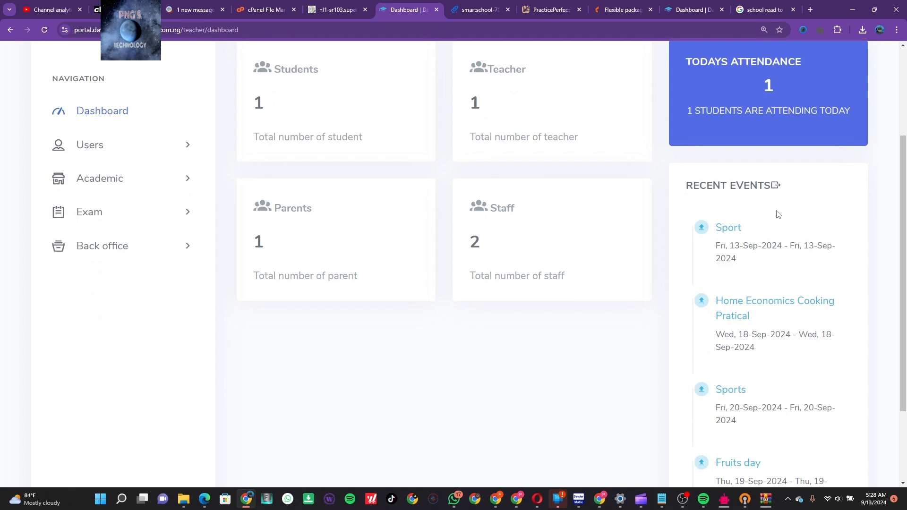
{"action": "scroll", "coordinate": [759, 314], "scroll_direction": "up", "scroll_amount": 2}
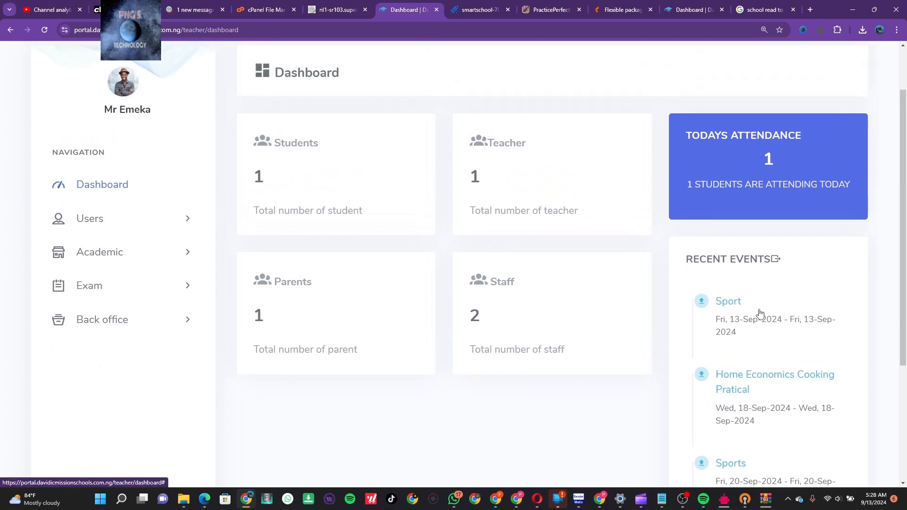
{"action": "scroll", "coordinate": [760, 314], "scroll_direction": "up", "scroll_amount": 2}
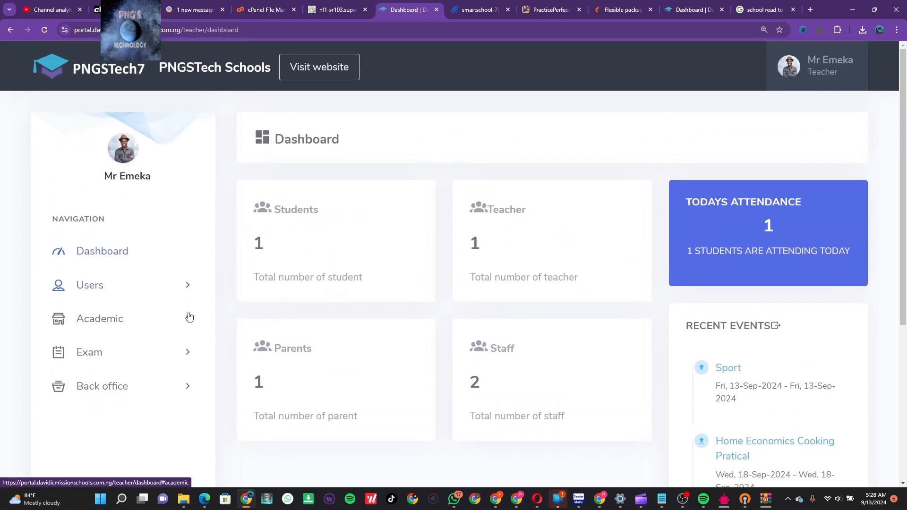
{"action": "left_click", "coordinate": [189, 316]}
{"action": "scroll", "coordinate": [152, 400], "scroll_direction": "down", "scroll_amount": 2}
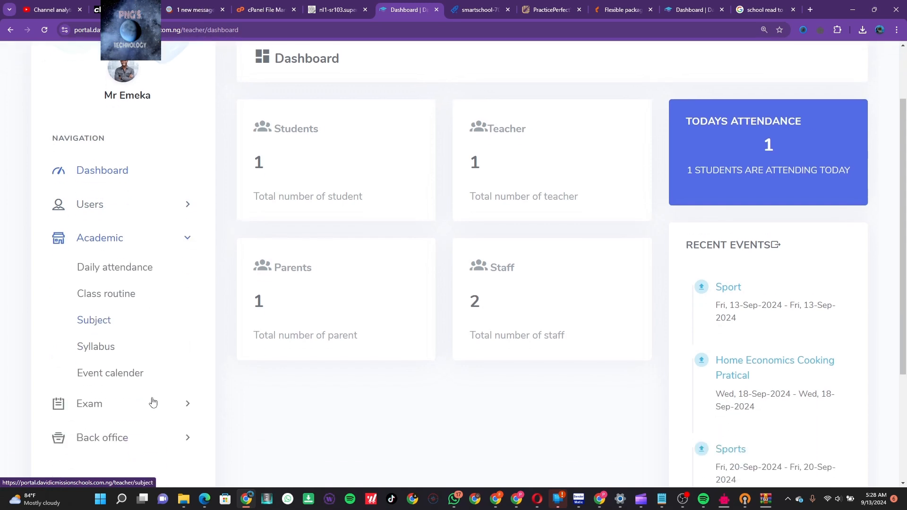
Open the teacher's Event calendar and expand, then collapse, the Home Economics Cooking Pratical dates
{"action": "left_click", "coordinate": [114, 373]}
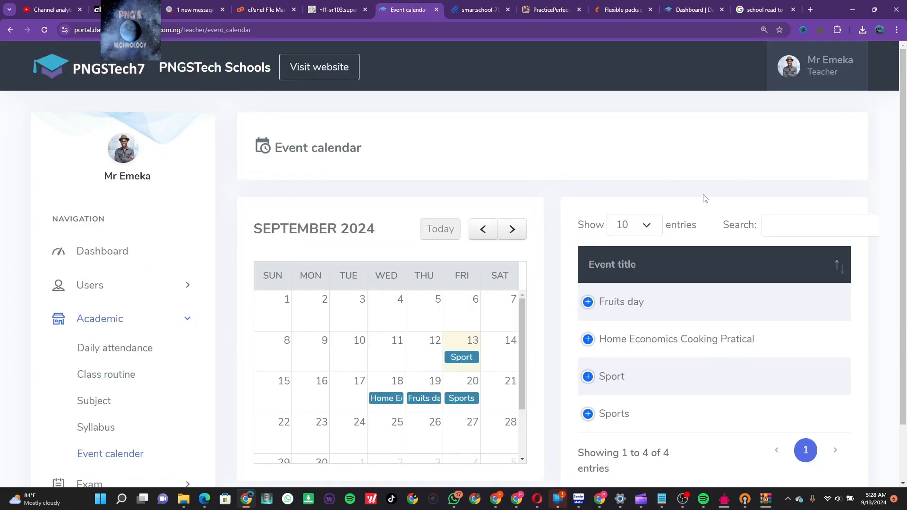
{"action": "scroll", "coordinate": [790, 288], "scroll_direction": "down", "scroll_amount": 2}
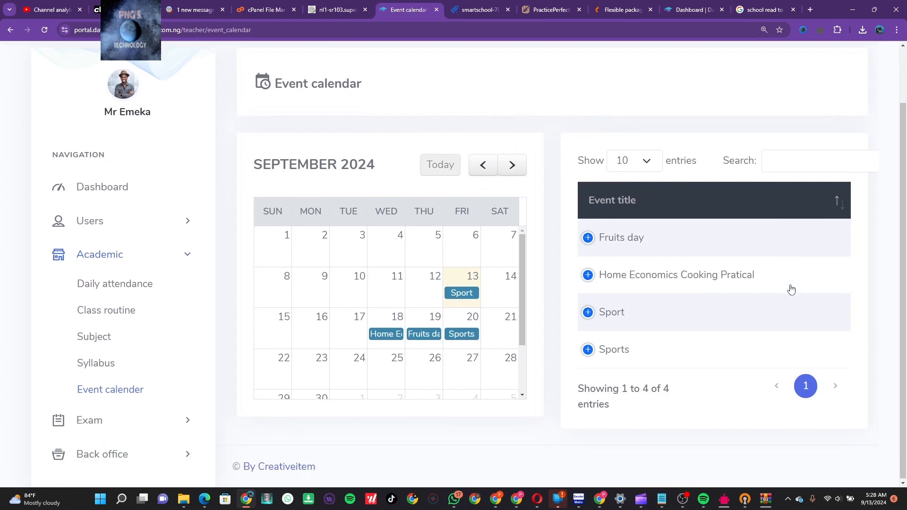
{"action": "left_click", "coordinate": [587, 277]}
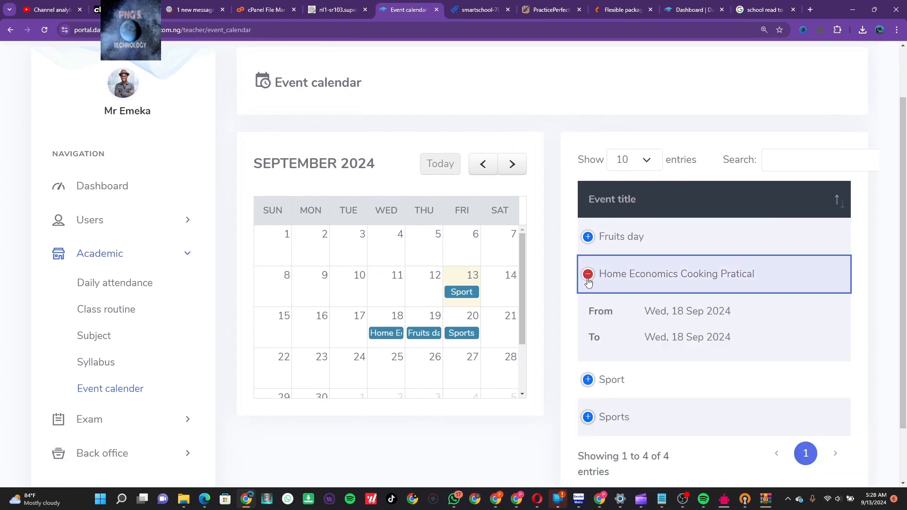
{"action": "left_click", "coordinate": [587, 280]}
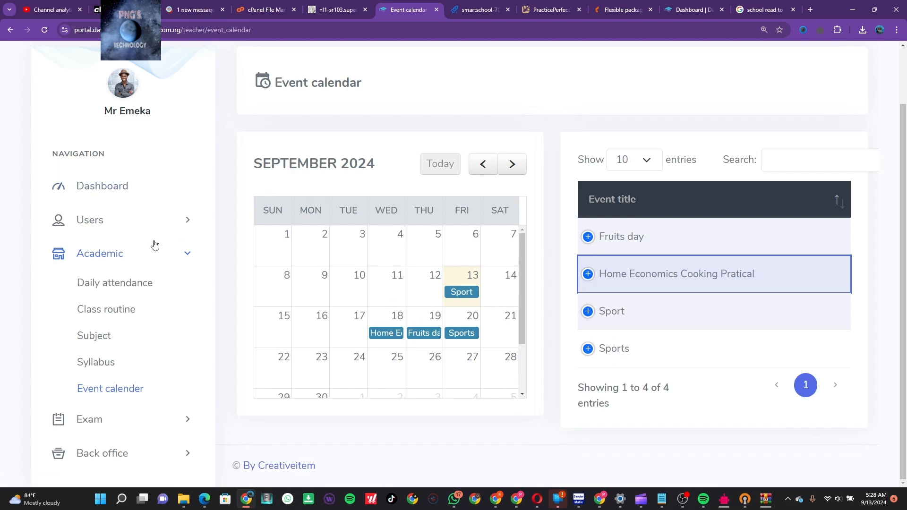
Open the student list and filter it to class Jss 1, section A
{"action": "left_click", "coordinate": [171, 226]}
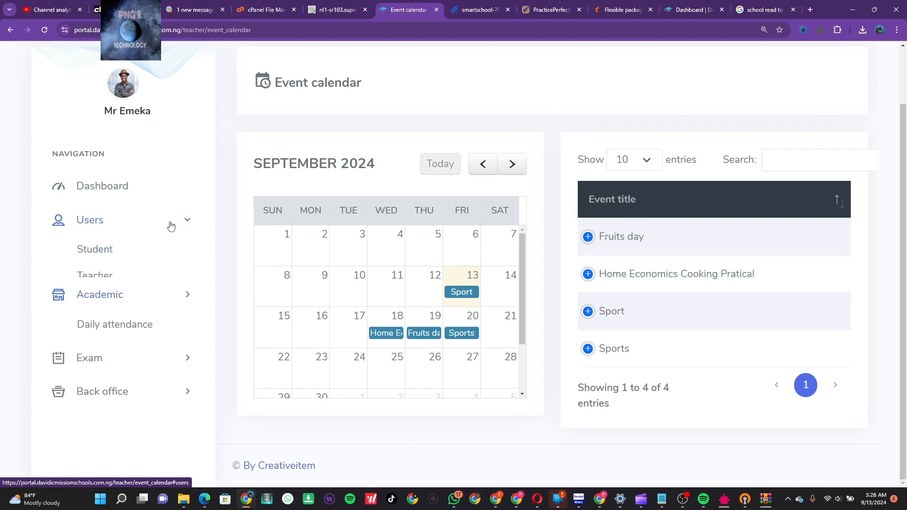
{"action": "left_click", "coordinate": [108, 252]}
{"action": "left_click", "coordinate": [108, 253]}
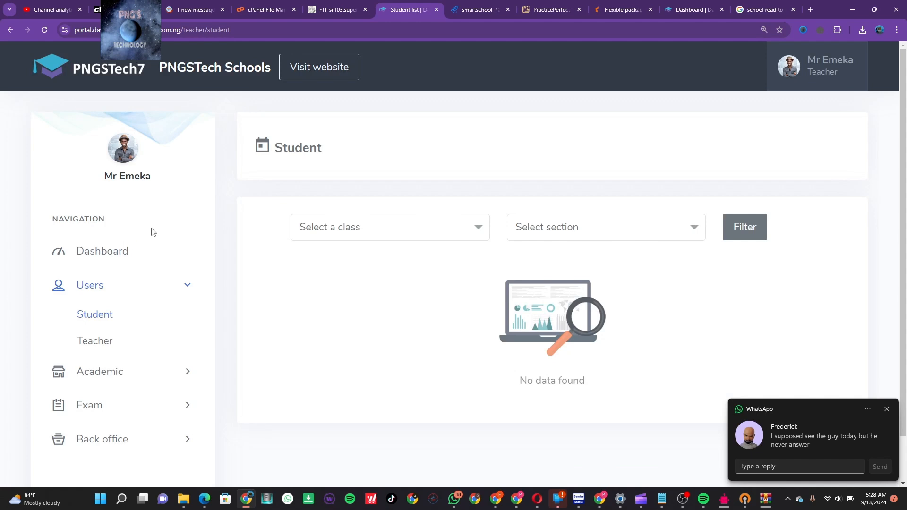
{"action": "left_click", "coordinate": [418, 229]}
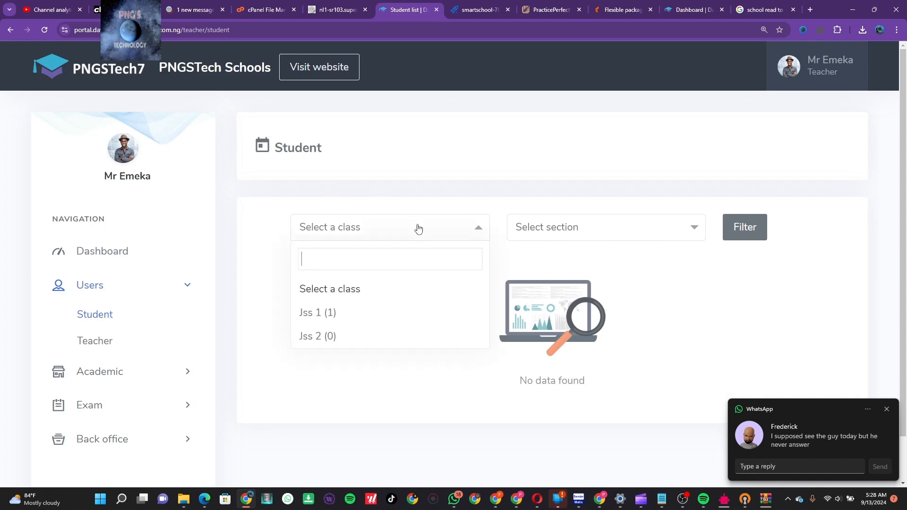
{"action": "left_click", "coordinate": [355, 316]}
{"action": "left_click", "coordinate": [563, 231]}
{"action": "left_click", "coordinate": [601, 227]}
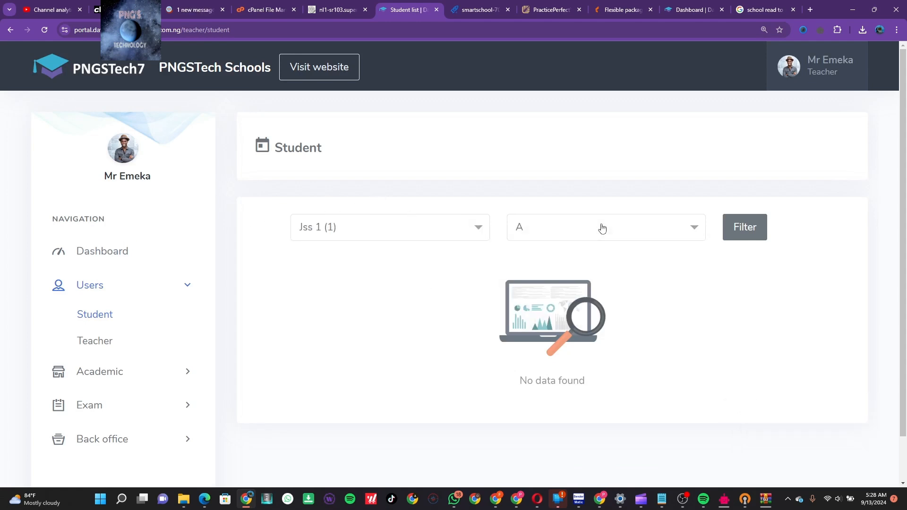
{"action": "left_click", "coordinate": [745, 227]}
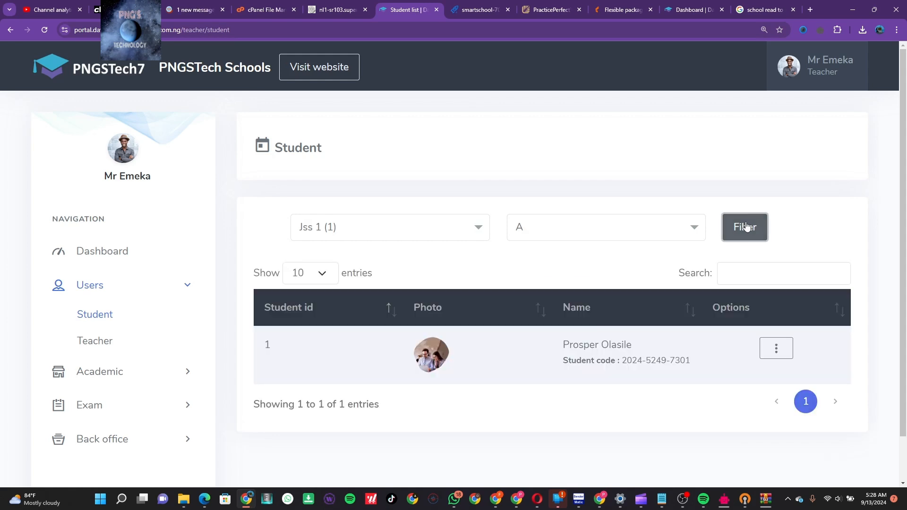
Open and dismiss the student row's Options menu, then expand the Academic and Exam sidebar groups
{"action": "left_click", "coordinate": [776, 350]}
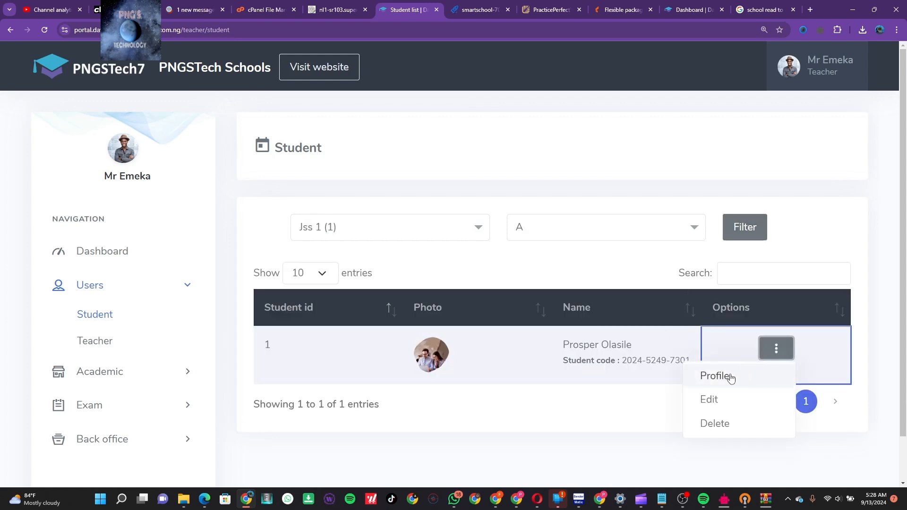
{"action": "left_click", "coordinate": [655, 418]}
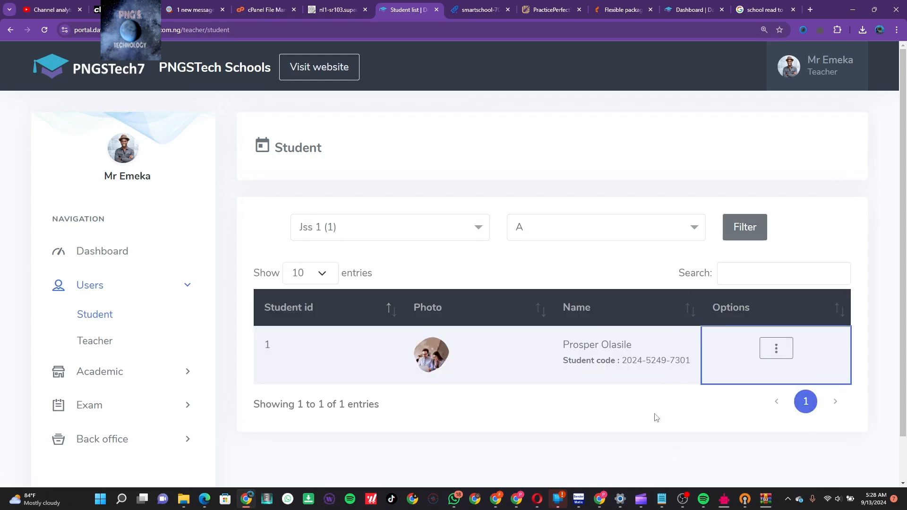
{"action": "left_click", "coordinate": [186, 372]}
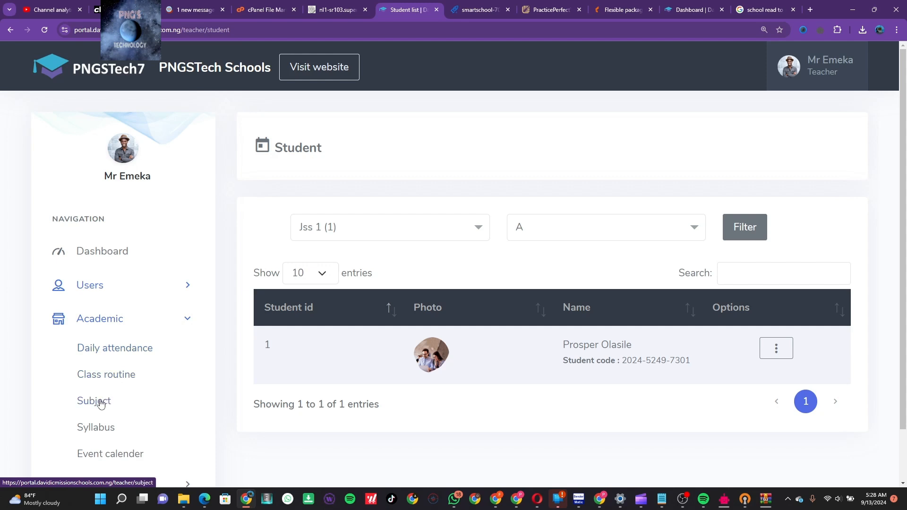
{"action": "scroll", "coordinate": [113, 432], "scroll_direction": "down", "scroll_amount": 1}
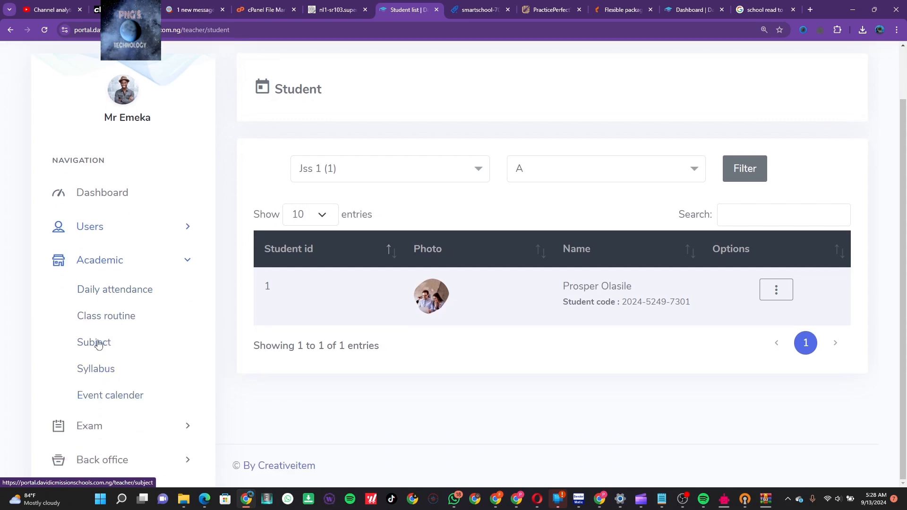
{"action": "left_click", "coordinate": [136, 428]}
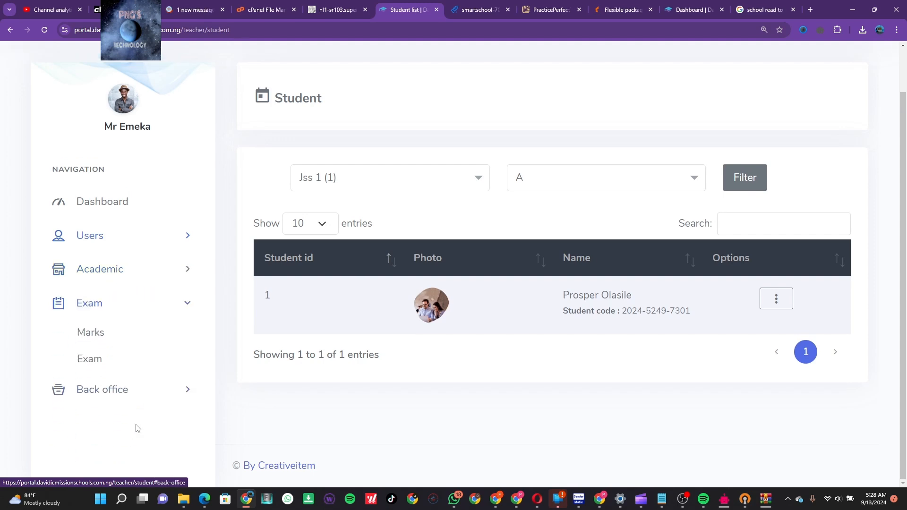
Browse the teacher's Exam list, Marks, Daily attendance and Class routine pages
{"action": "left_click", "coordinate": [96, 358]}
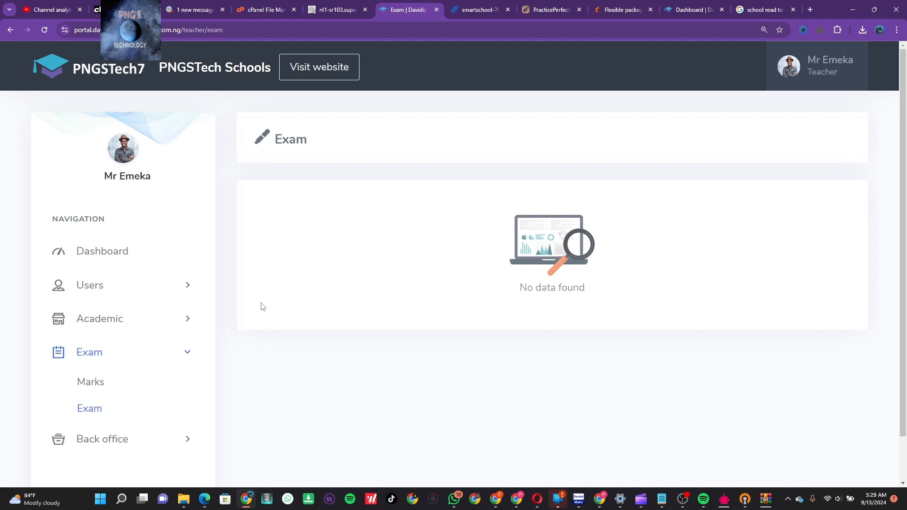
{"action": "left_click", "coordinate": [98, 382]}
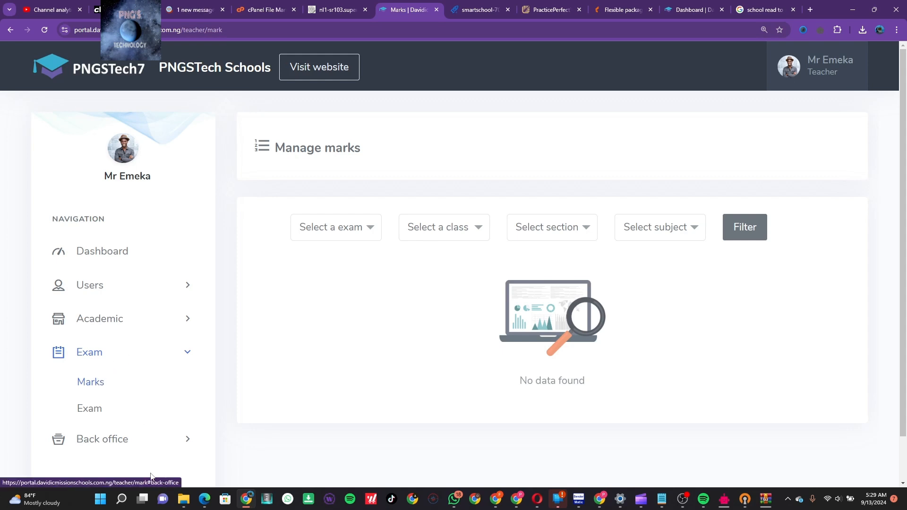
{"action": "left_click", "coordinate": [157, 447]}
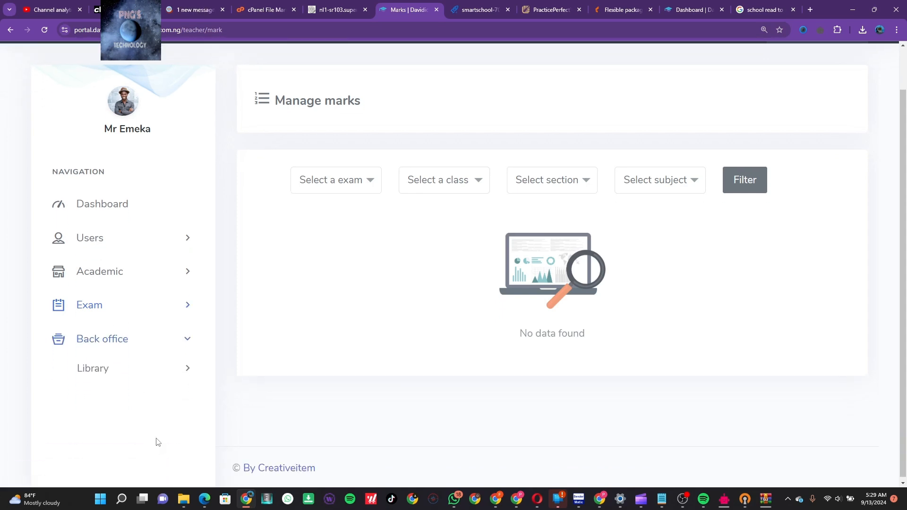
{"action": "left_click", "coordinate": [156, 344]}
{"action": "left_click", "coordinate": [153, 280]}
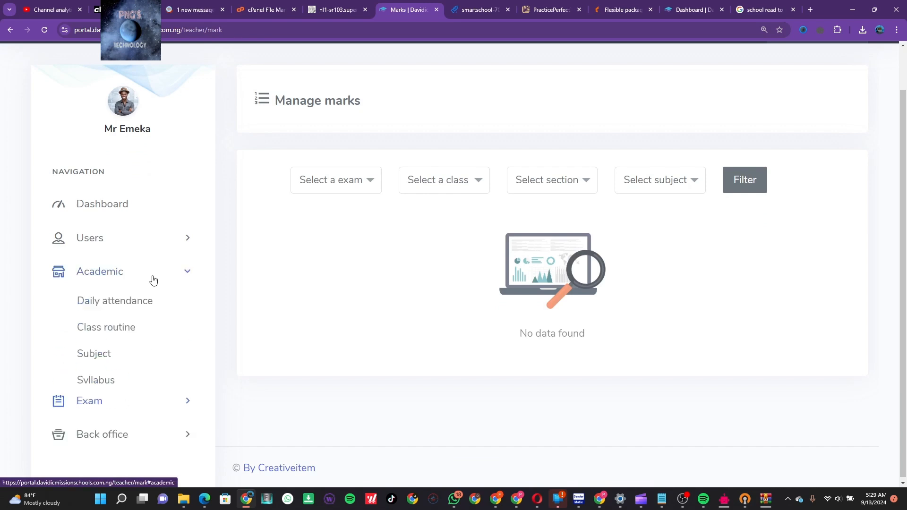
{"action": "left_click", "coordinate": [123, 306]}
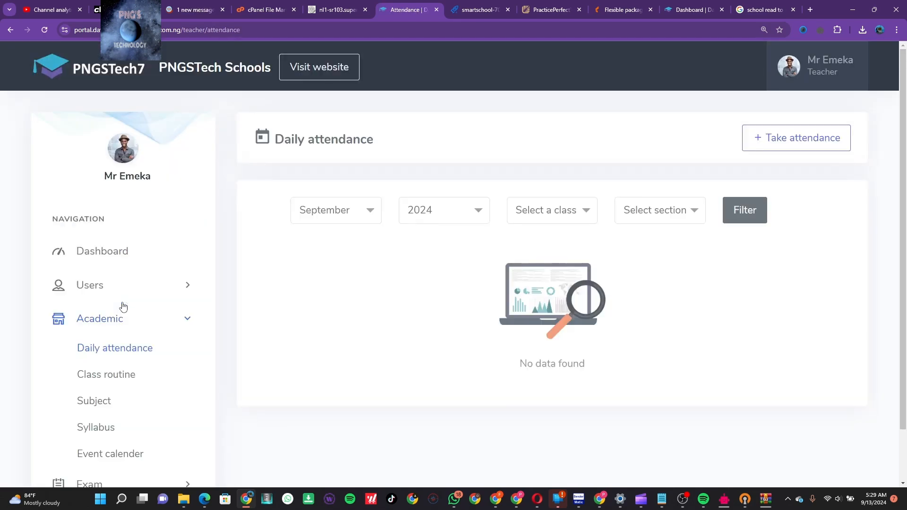
{"action": "left_click", "coordinate": [117, 381]}
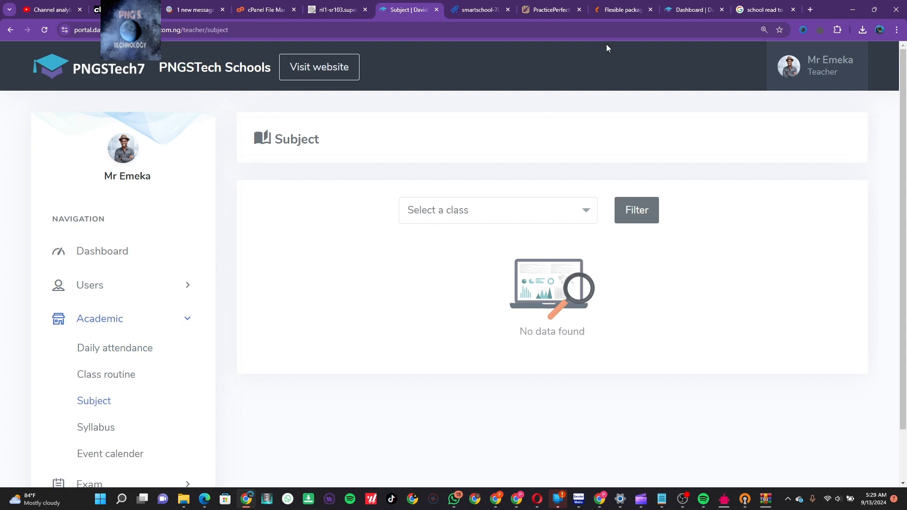
Log the teacher out and sign in with the accountant's saved login, confirming with the Windows PIN
{"action": "left_click", "coordinate": [826, 70]}
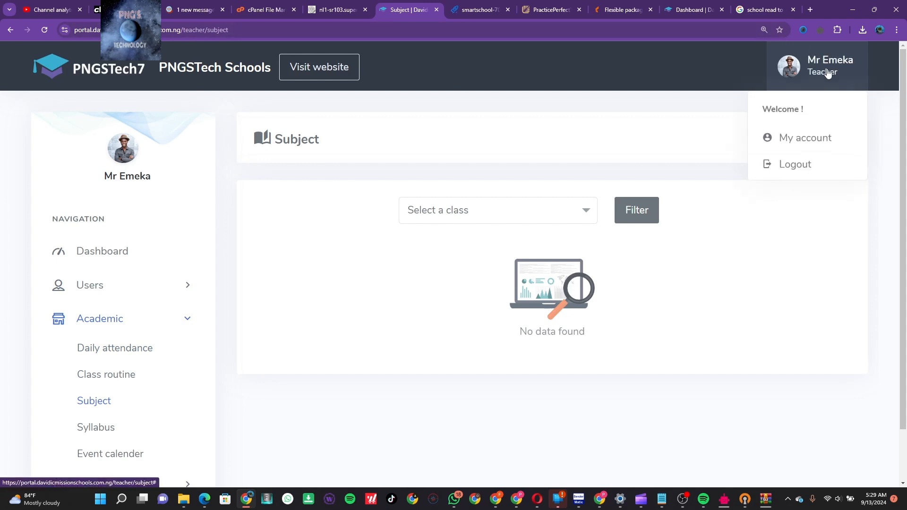
{"action": "left_click", "coordinate": [804, 165]}
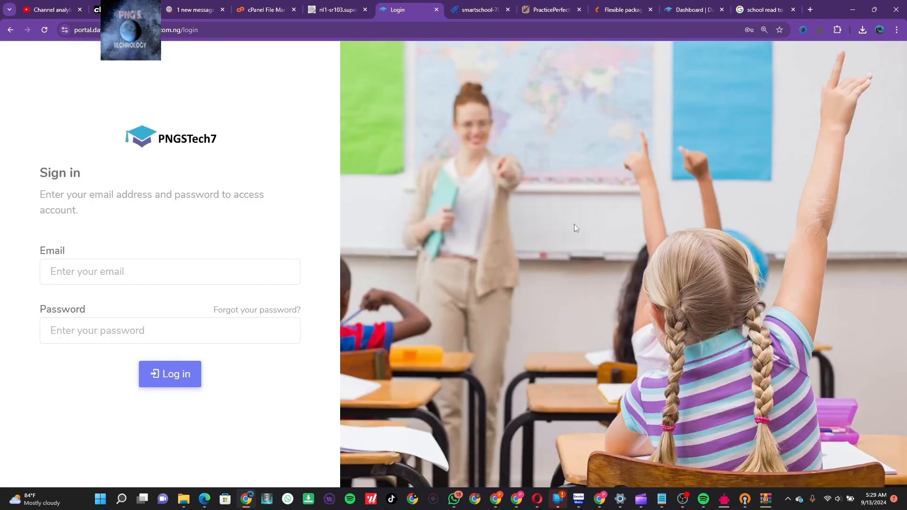
{"action": "left_click", "coordinate": [279, 270]}
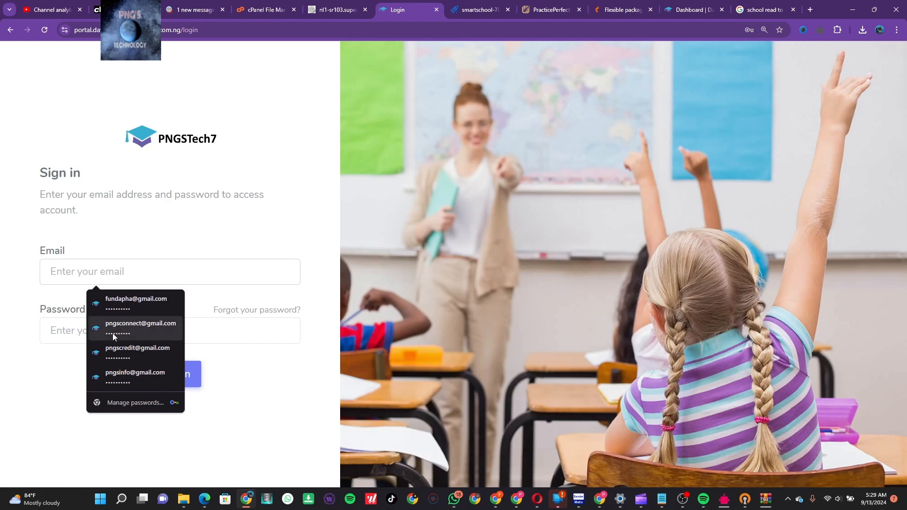
{"action": "left_click", "coordinate": [130, 354]}
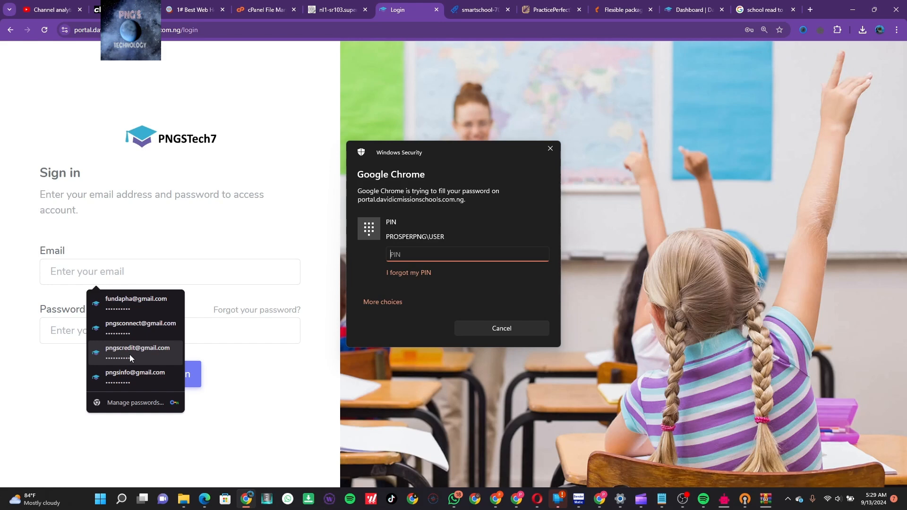
{"action": "type", "text": "••••"}
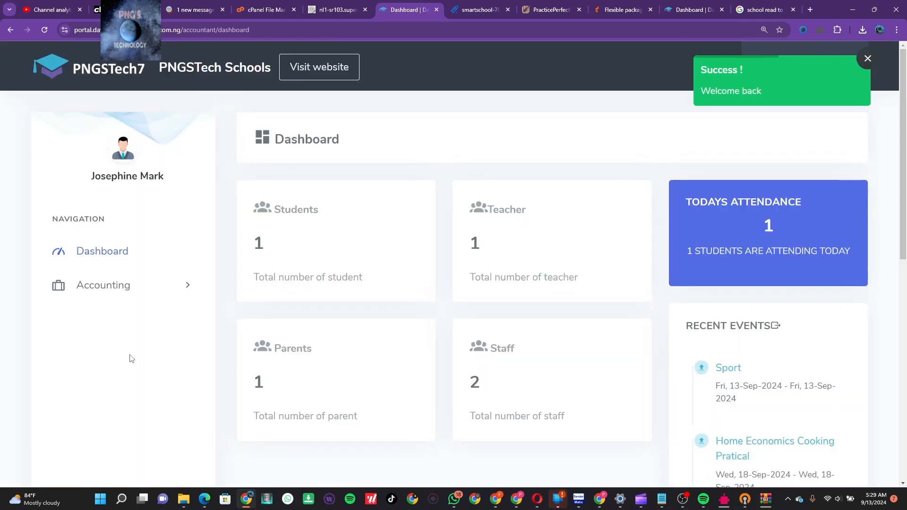
View the accountant's Accounting expense pages, then log the accountant out
{"action": "left_click", "coordinate": [173, 282]}
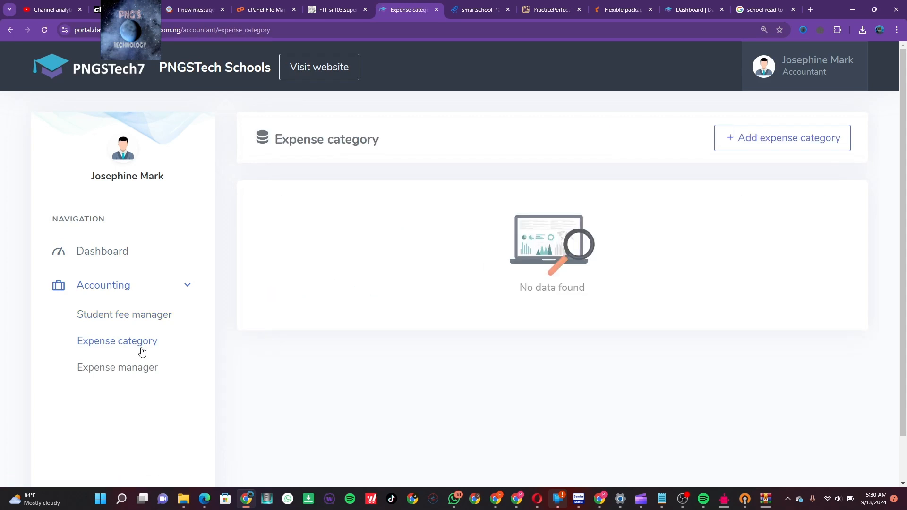
{"action": "left_click", "coordinate": [133, 371]}
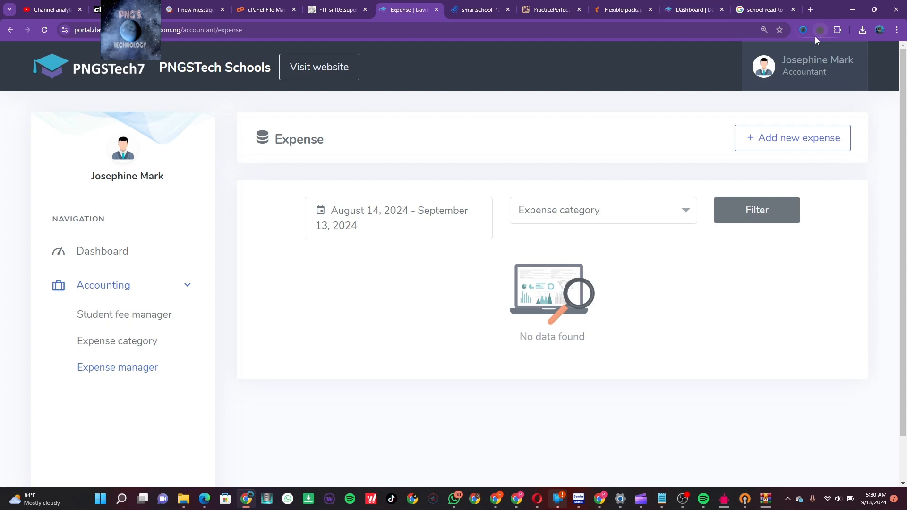
{"action": "left_click", "coordinate": [777, 73]}
{"action": "left_click", "coordinate": [796, 166]}
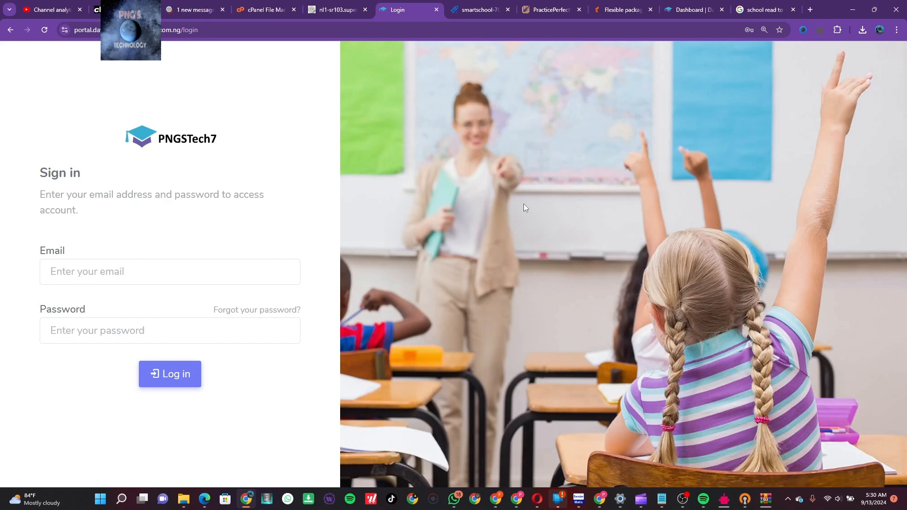
Sign in with the saved superadmin login to view its dashboard, then log out
{"action": "left_click", "coordinate": [267, 273]}
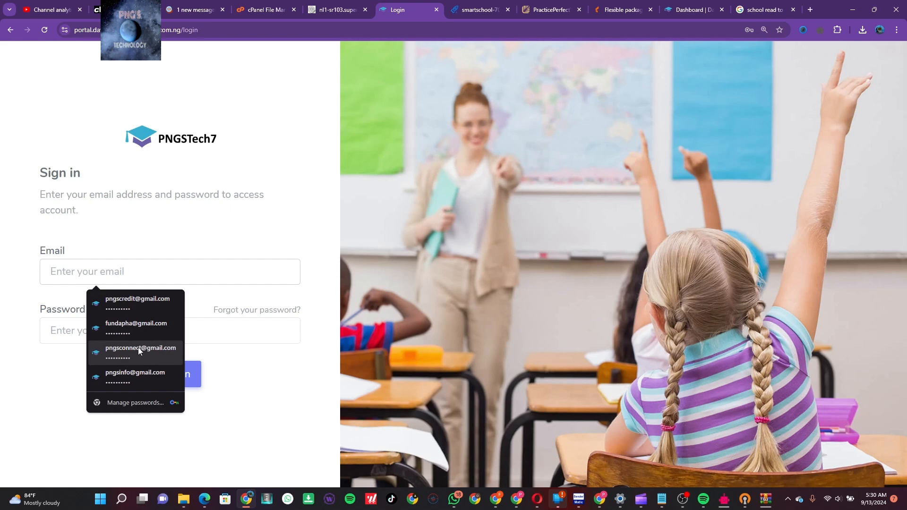
{"action": "left_click", "coordinate": [141, 370]}
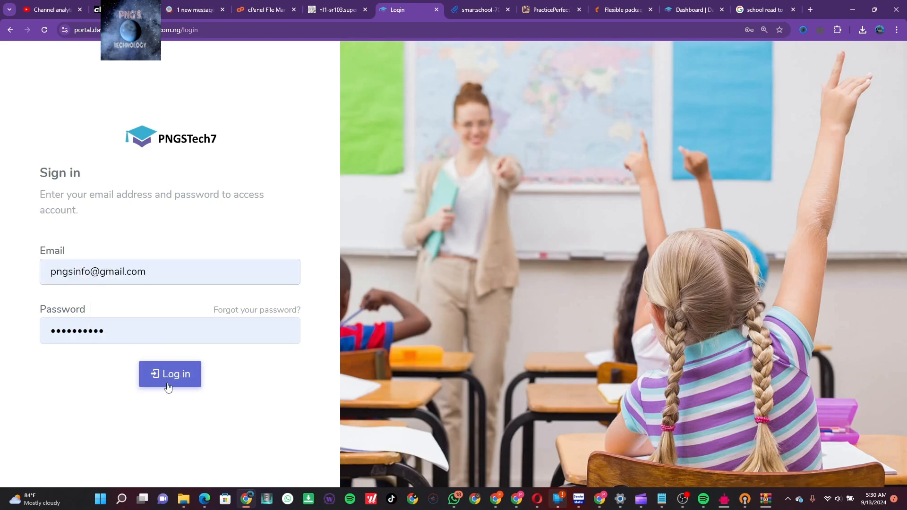
{"action": "left_click", "coordinate": [168, 387]}
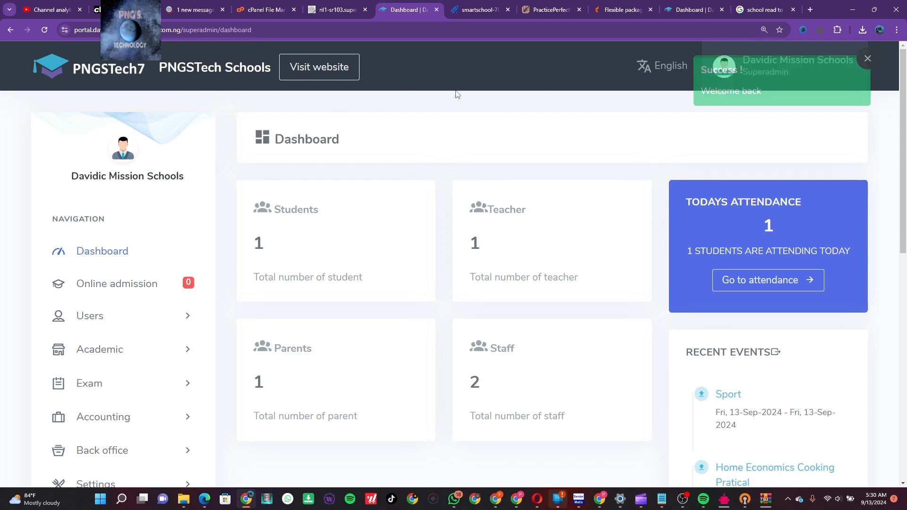
{"action": "left_click", "coordinate": [782, 54]}
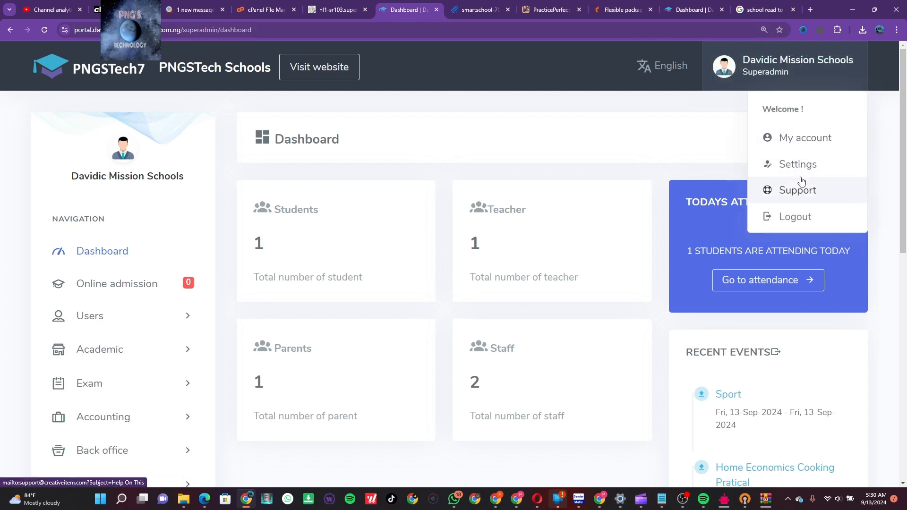
{"action": "left_click", "coordinate": [798, 216]}
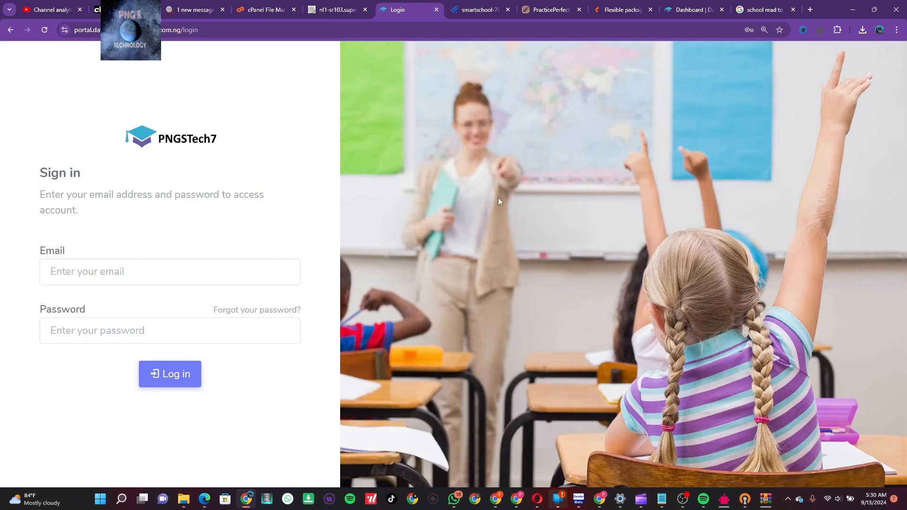
Sign back in with the accountant's saved login, then log the accountant out
{"action": "left_click", "coordinate": [209, 265]}
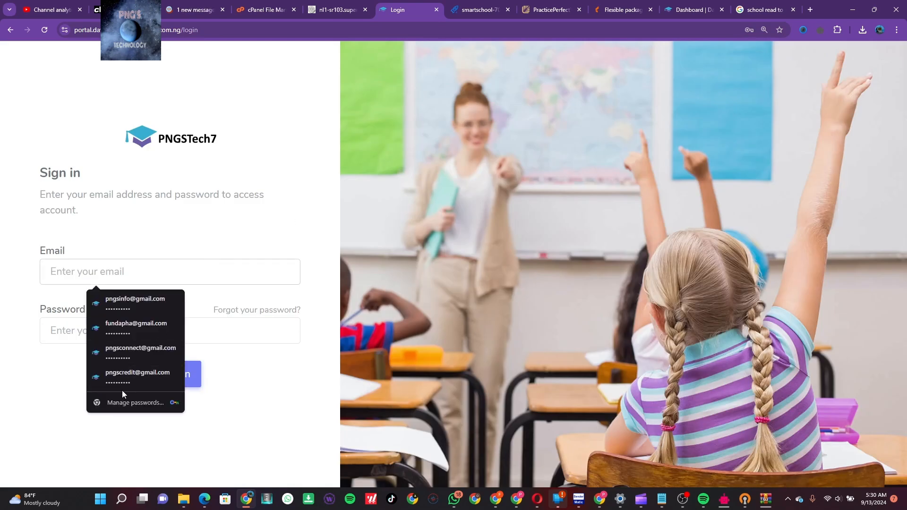
{"action": "left_click", "coordinate": [132, 376]}
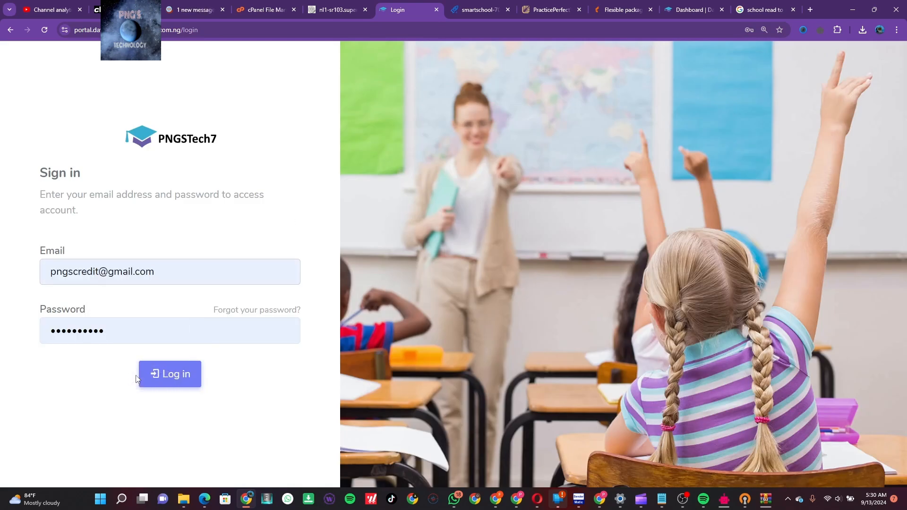
{"action": "left_click", "coordinate": [177, 374]}
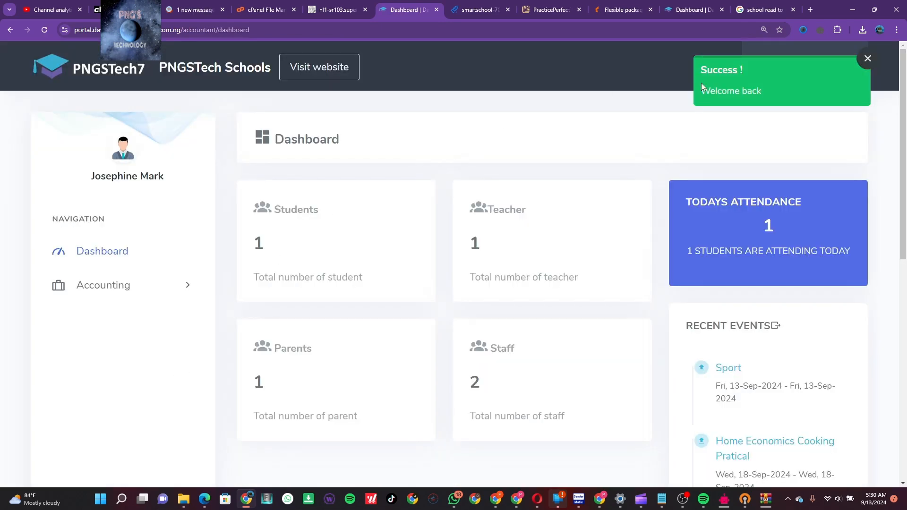
{"action": "left_click", "coordinate": [811, 62]}
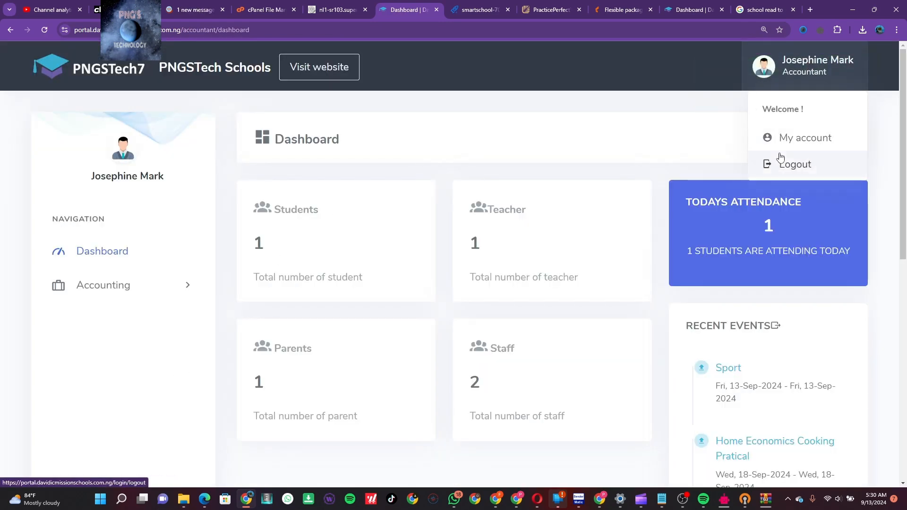